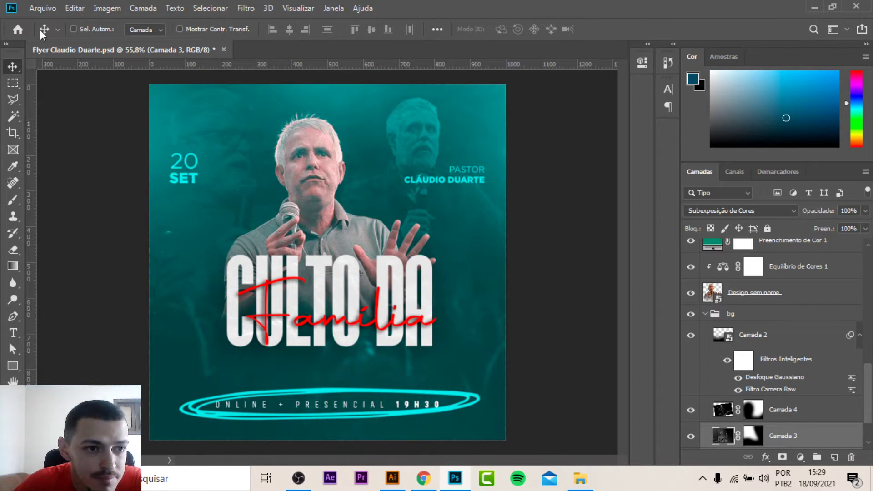
Create a new blank 1000 × 1000 px document
left_click(43, 8)
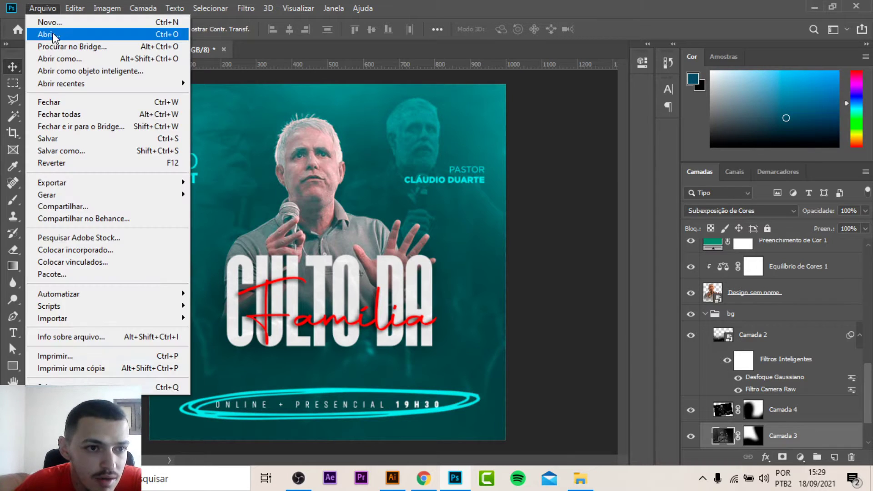
key("Escape")
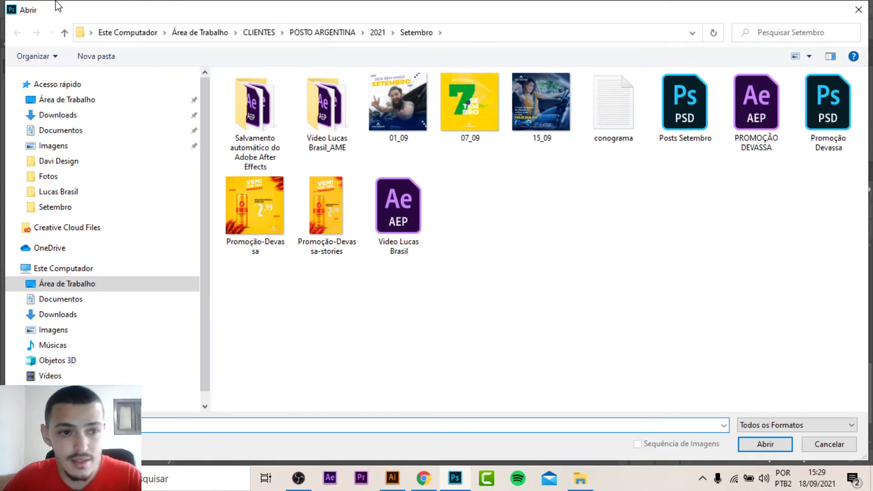
key("Escape")
left_click(43, 8)
left_click(47, 24)
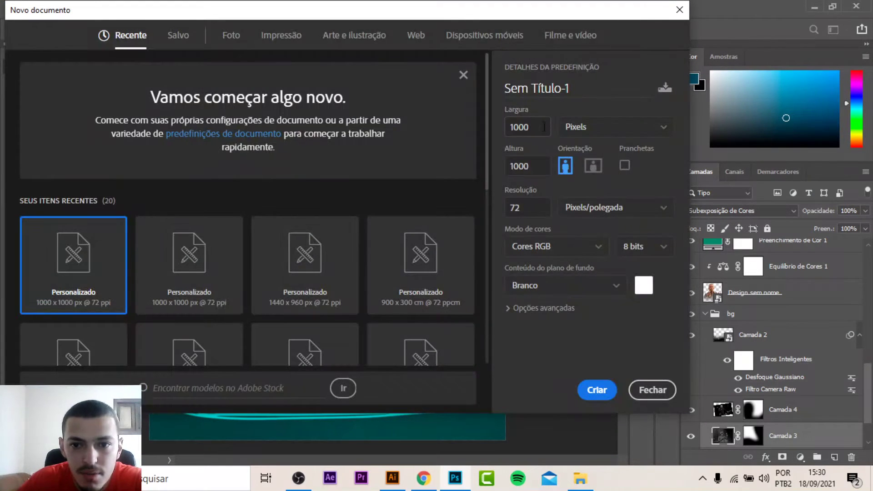
left_click(596, 399)
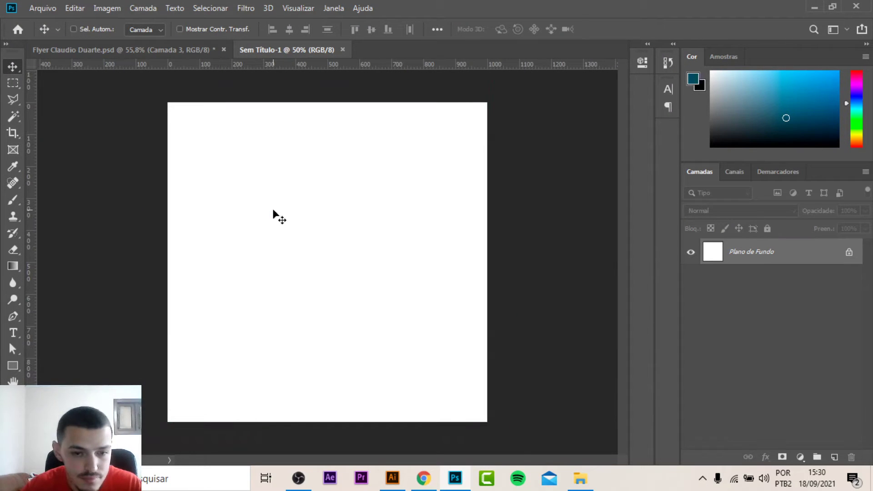
Add a New Guide Layout of 4 columns and 4 rows to the canvas
scroll(275, 213, "up", 1)
left_click(296, 9)
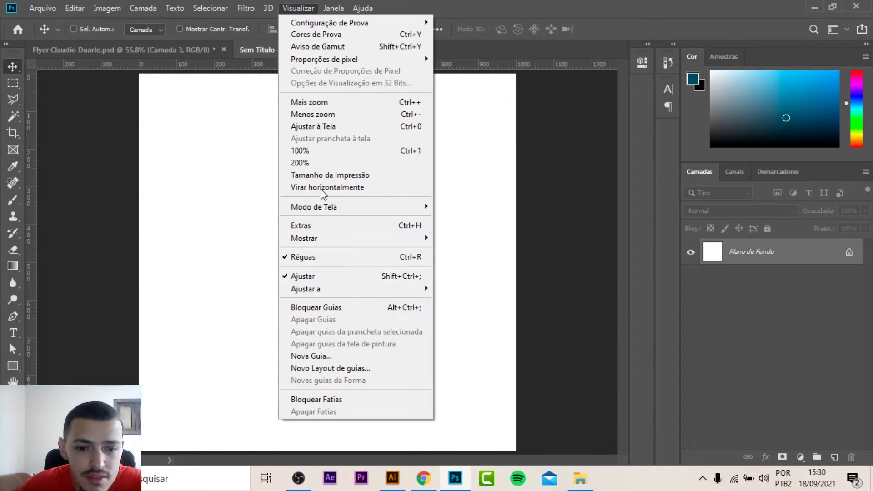
left_click(337, 368)
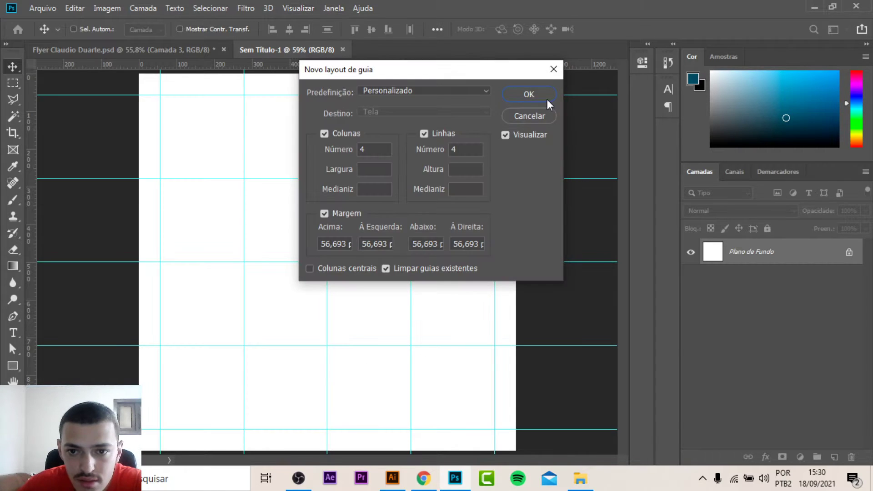
left_click(530, 95)
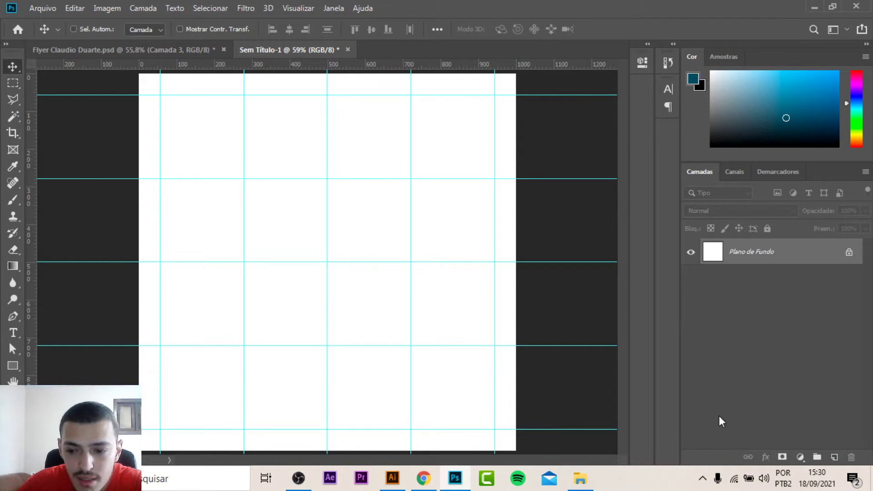
Drag Camada 1 from the Claudio Duarte flyer into Sem Título-1, positioned to cover the canvas
left_click(175, 47)
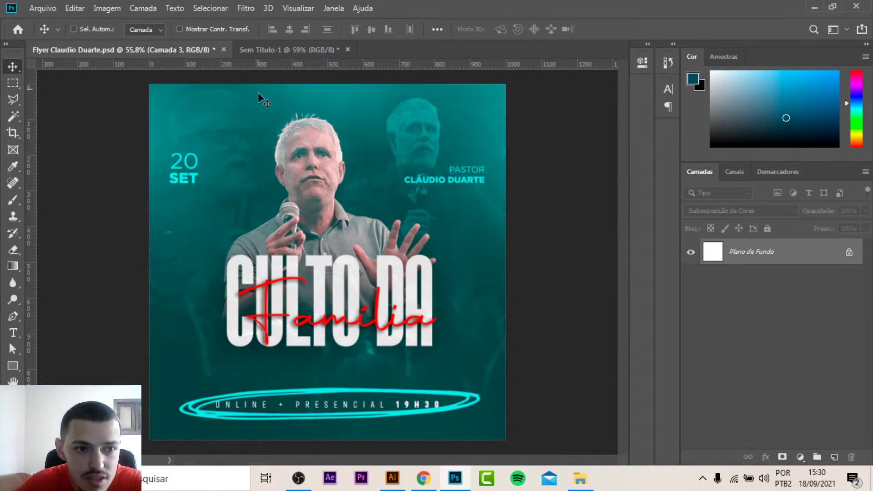
scroll(838, 416, "down", 2)
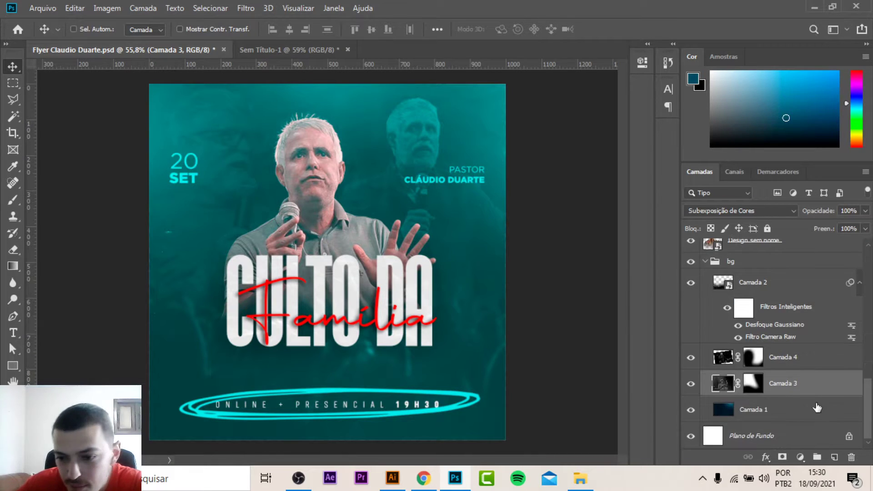
left_click(734, 412)
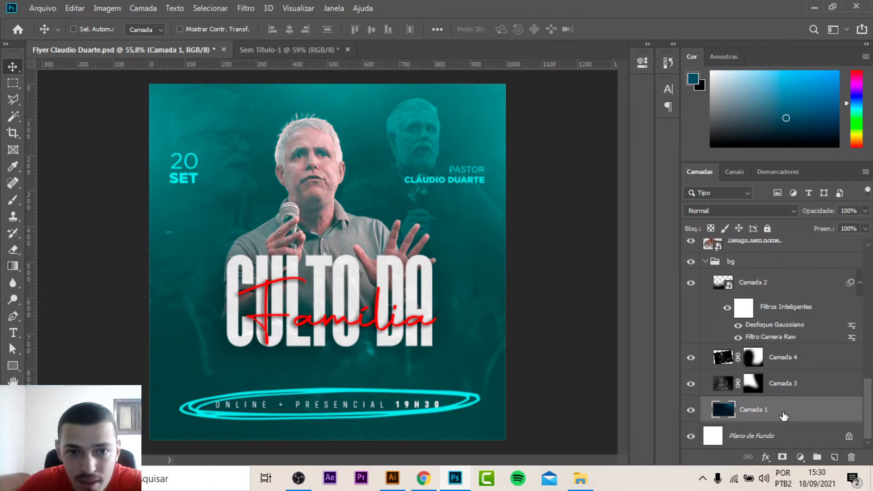
mouse_move(784, 417)
left_mouse_down()
mouse_move(294, 45)
mouse_move(331, 276)
left_mouse_up()
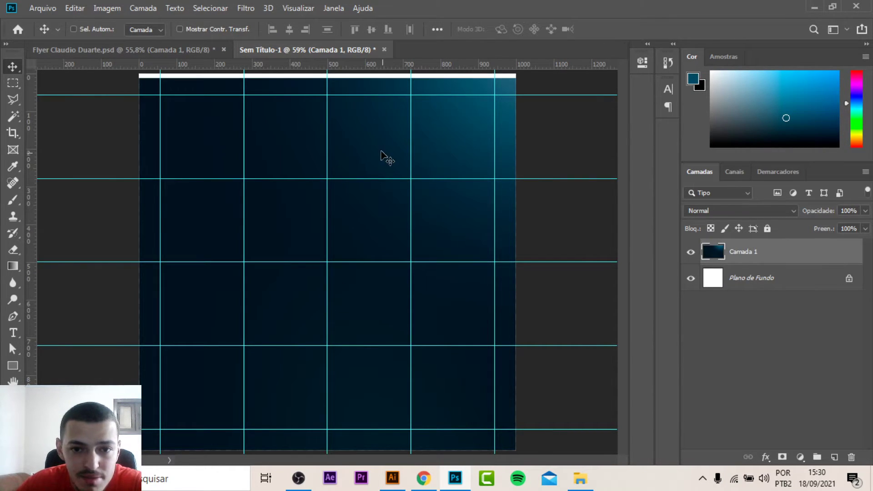
left_click_drag(382, 154, 384, 147)
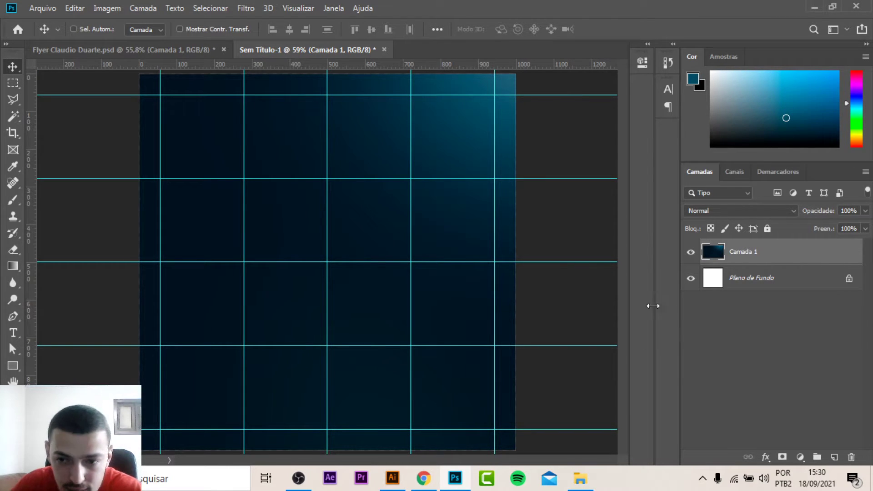
Eyedrop the dark navy from the background and add a Gradient fill layer
key("i")
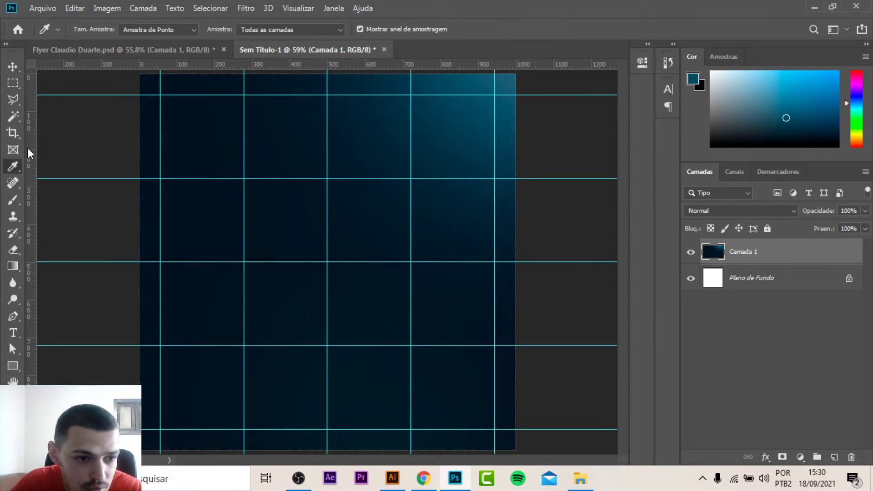
left_click(195, 326)
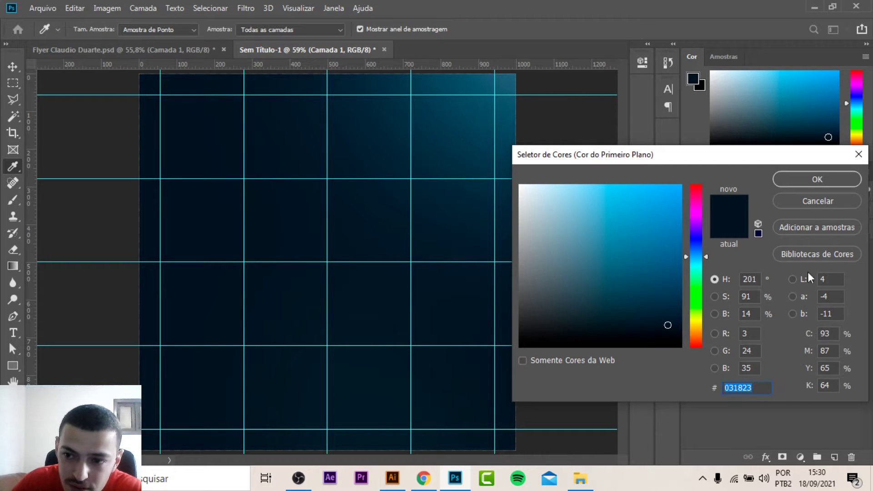
left_click(817, 180)
left_click(800, 457)
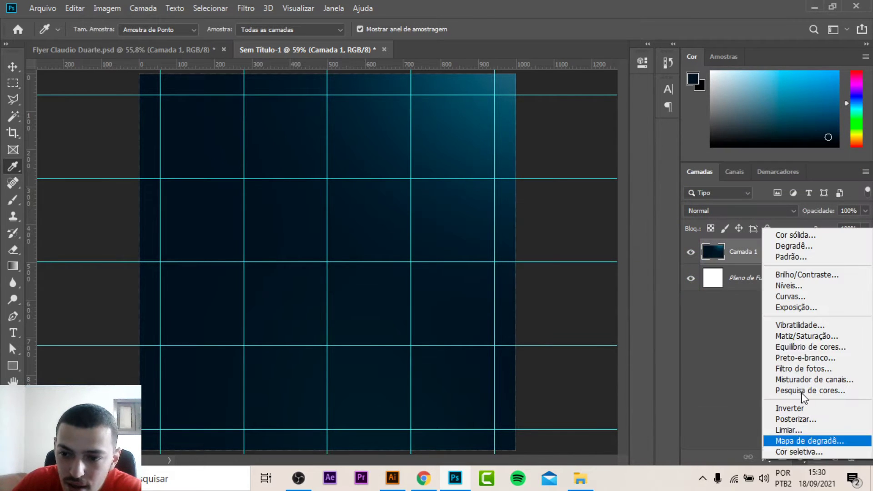
left_click(800, 250)
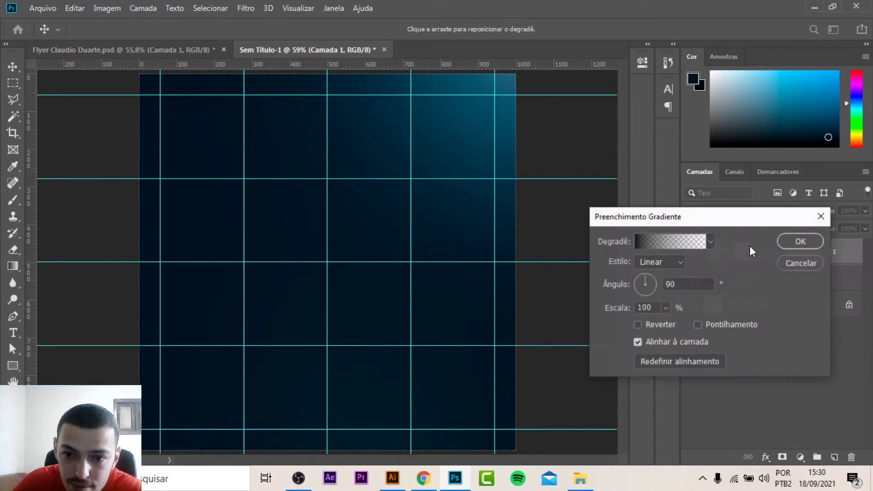
Set the gradient's starting stop to #031823 and create the gradient fill layer
left_click(671, 246)
left_click(570, 353)
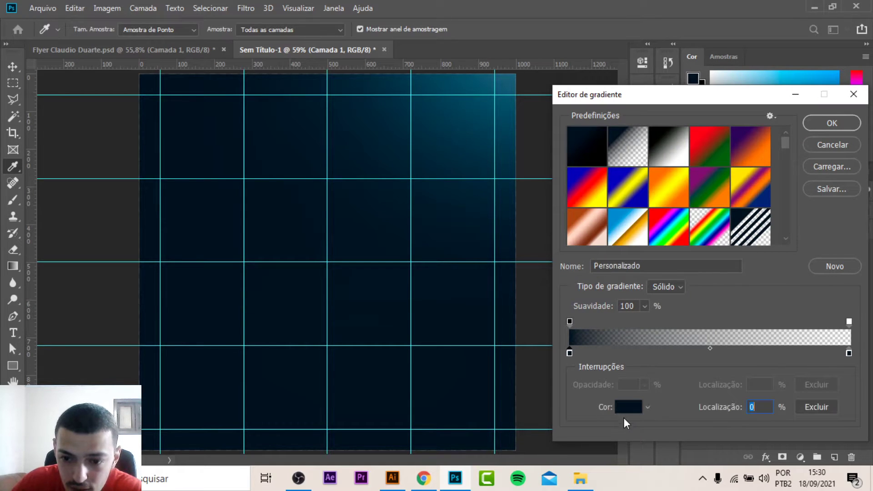
left_click(628, 407)
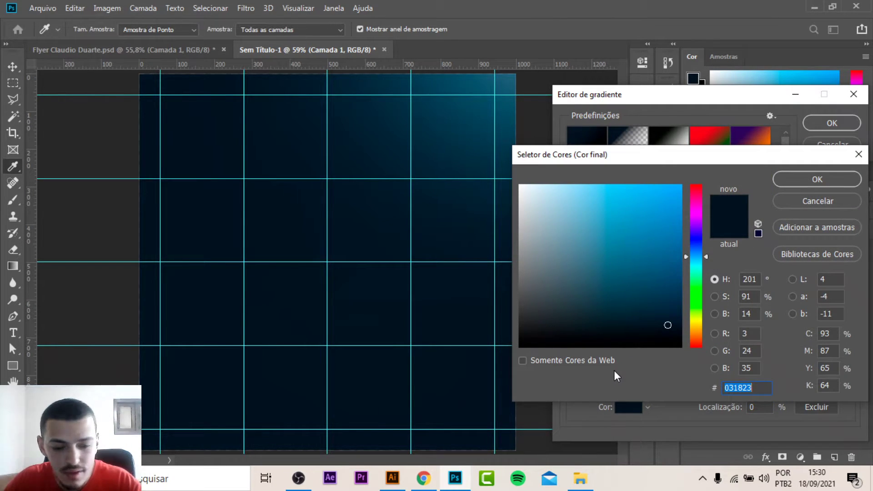
type("284c61")
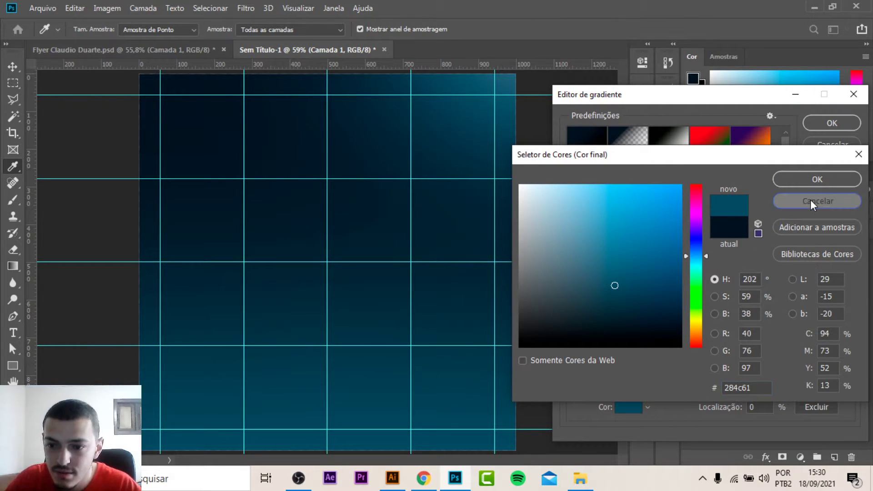
double_click(746, 387)
type("03")
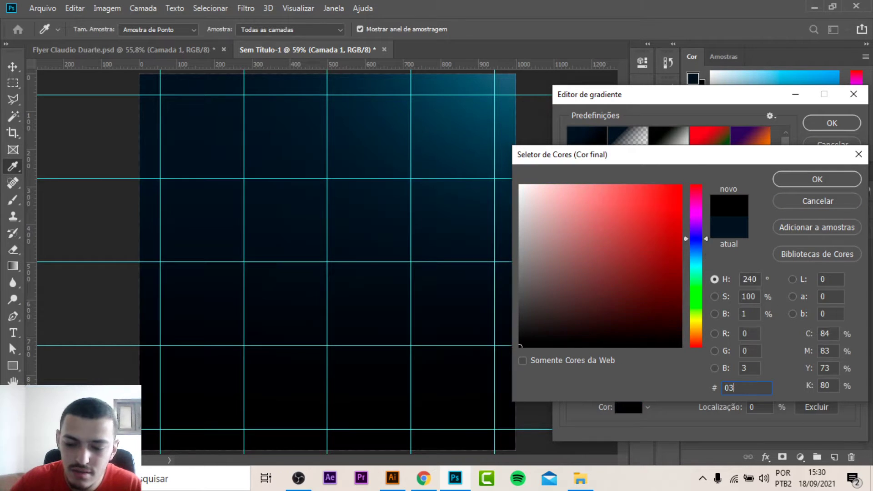
type("1823")
key("Return")
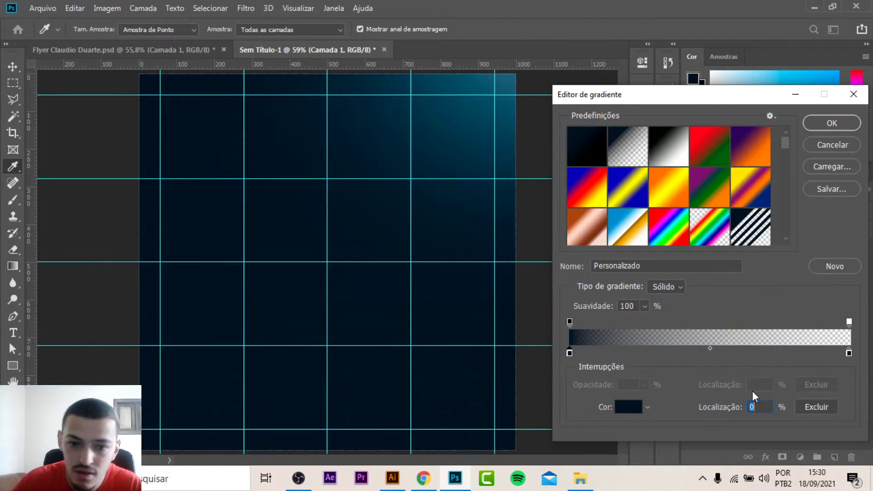
left_click(831, 124)
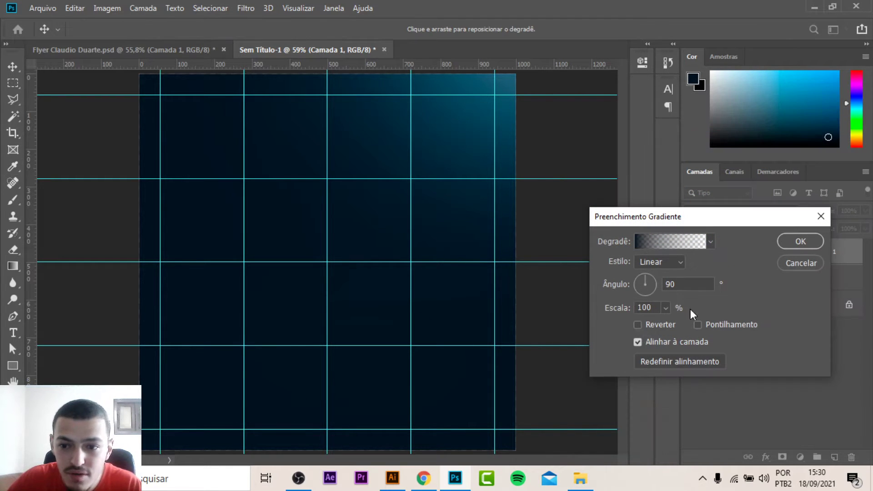
left_click(786, 244)
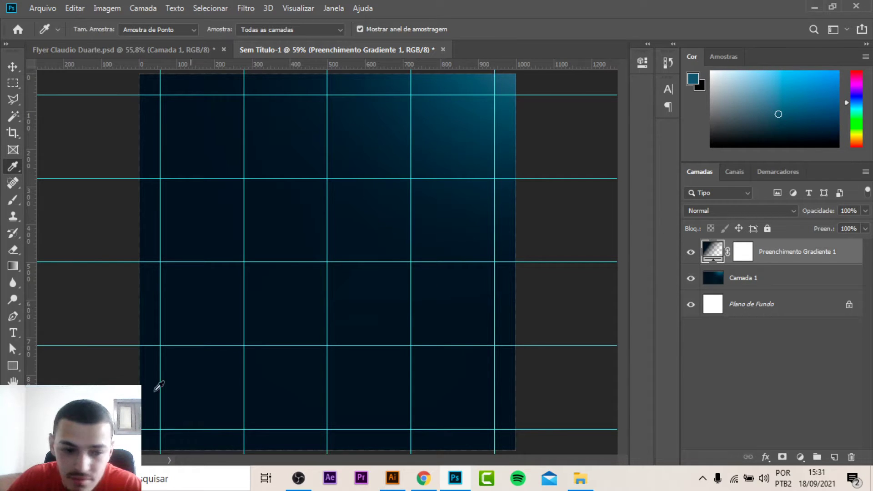
left_click(11, 430)
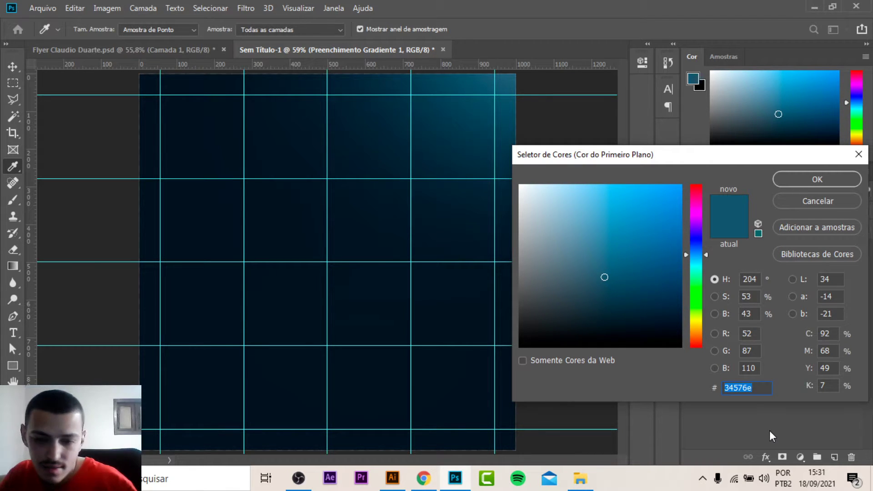
left_click(807, 197)
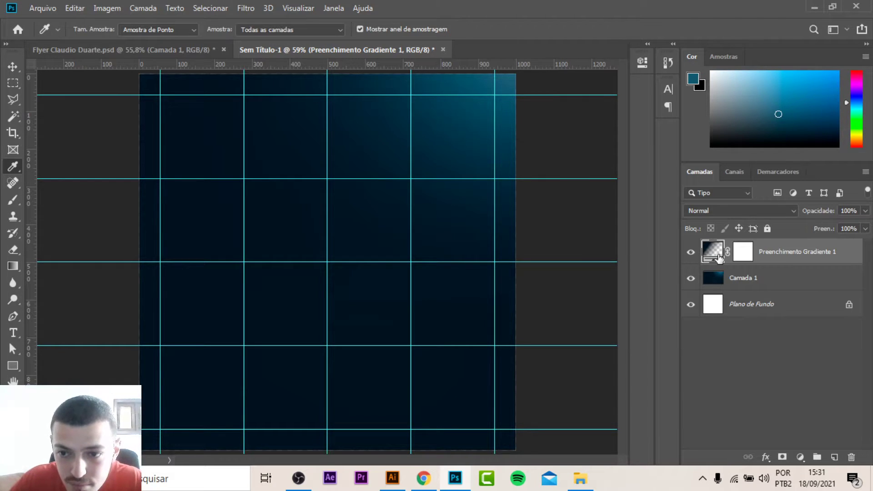
Make the gradient's end stop fully opaque with colour #34576e
double_click(719, 258)
left_click(710, 242)
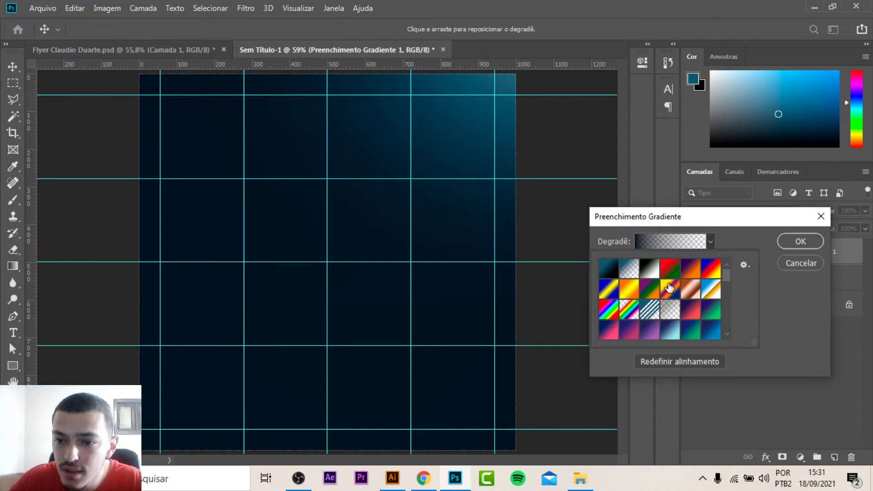
left_click(797, 260)
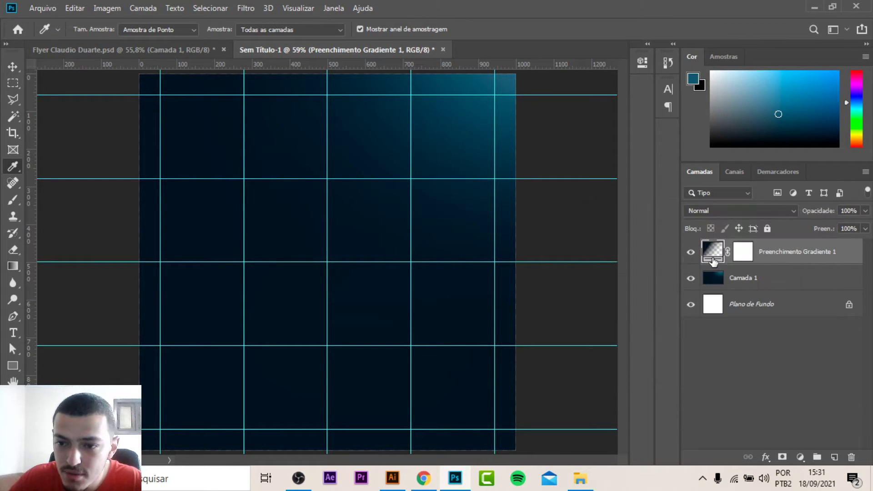
double_click(711, 258)
left_click(651, 244)
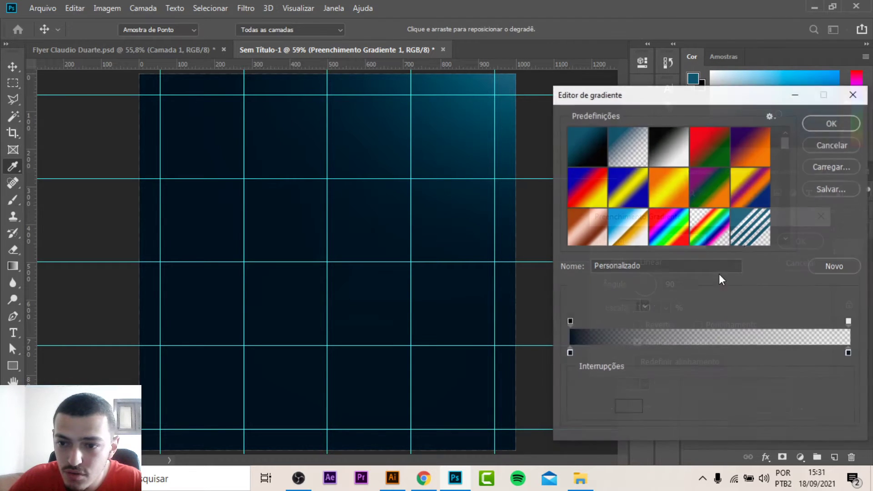
left_click(849, 322)
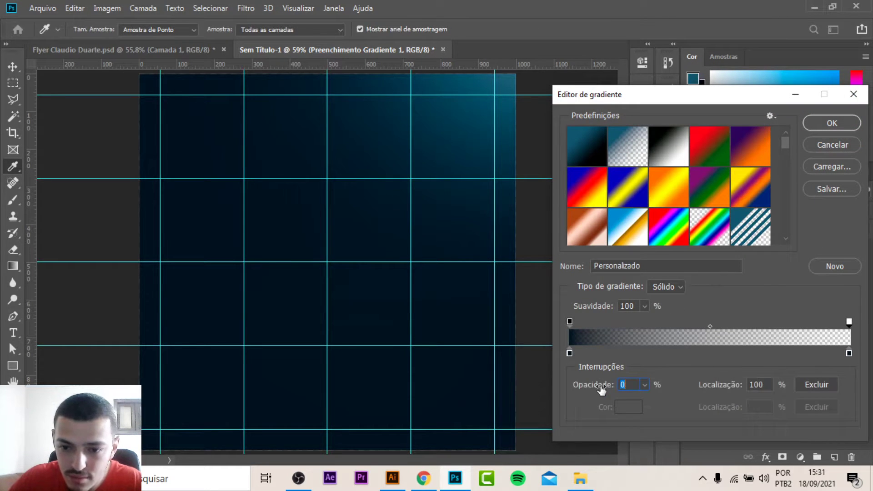
left_click_drag(593, 384, 641, 387)
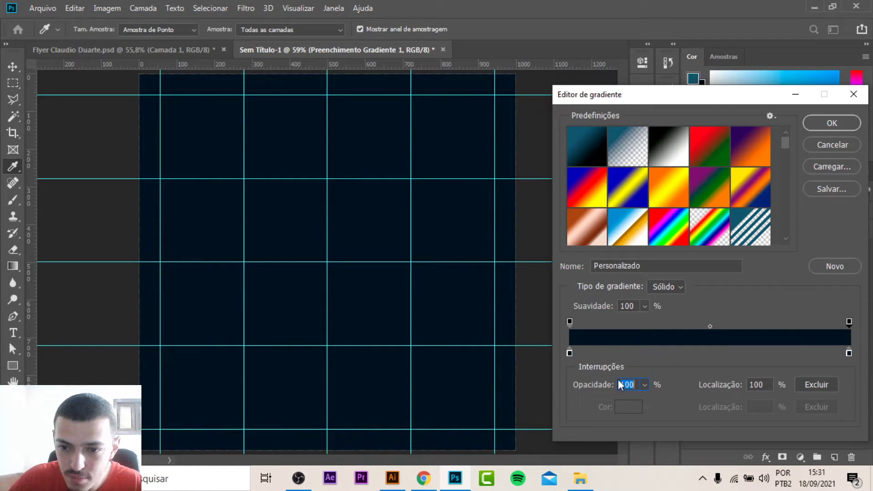
left_click(849, 354)
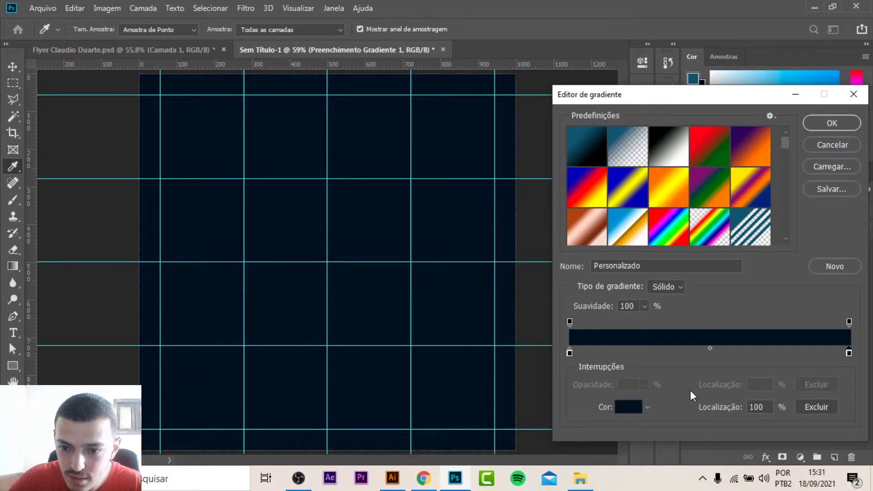
left_click(628, 407)
type("34576e")
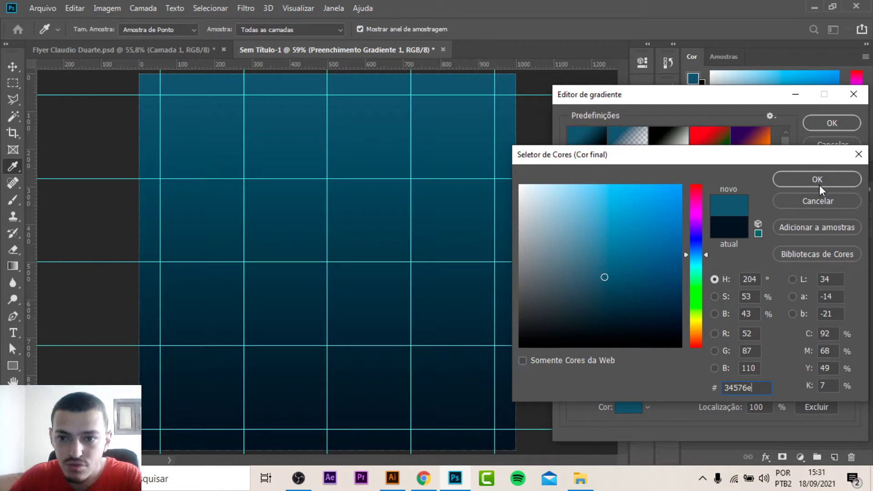
left_click(815, 181)
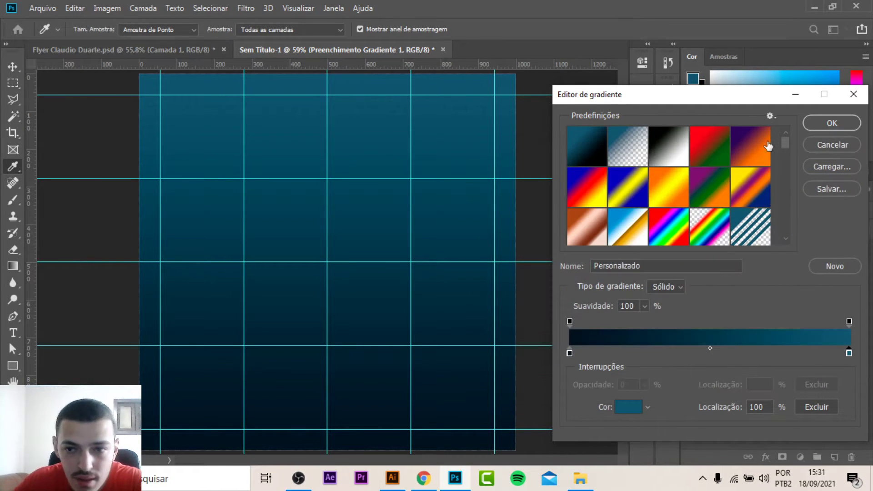
left_click(832, 123)
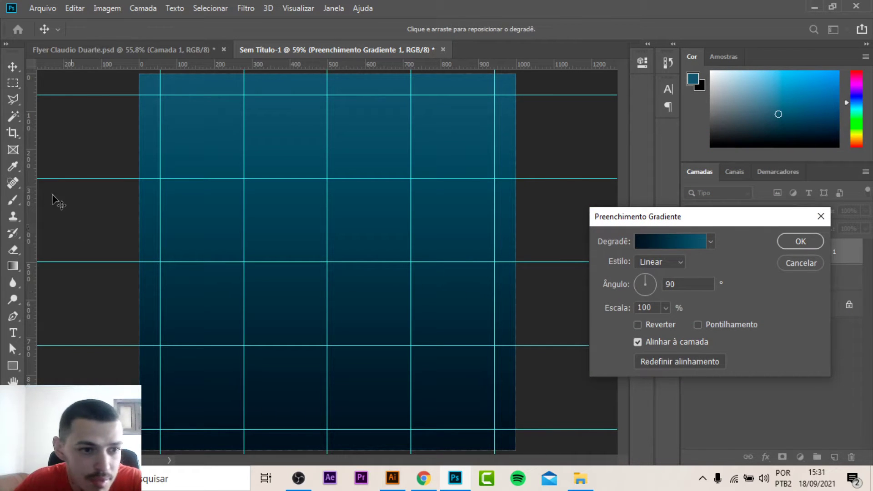
Angle the gradient fill diagonally at about 33°, apply it, and hide the guides
left_click_drag(368, 187, 509, 134)
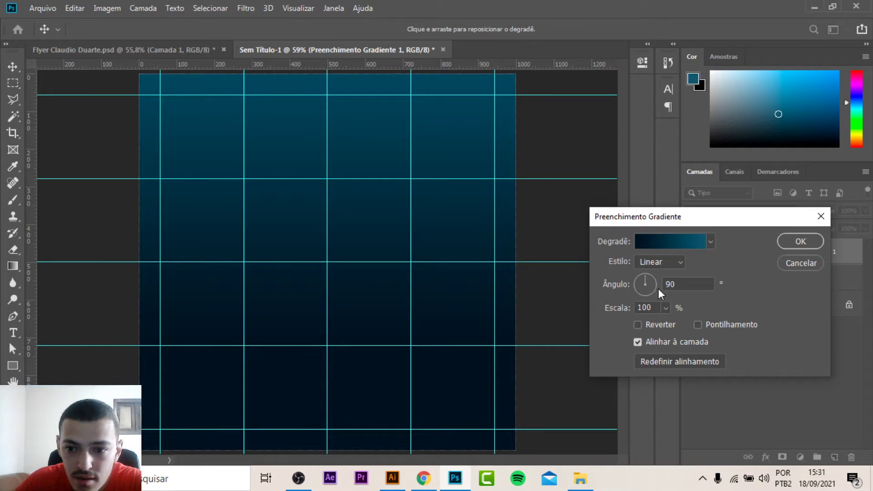
mouse_move(658, 291)
left_mouse_down()
mouse_move(642, 297)
mouse_move(649, 286)
mouse_move(656, 292)
left_mouse_up()
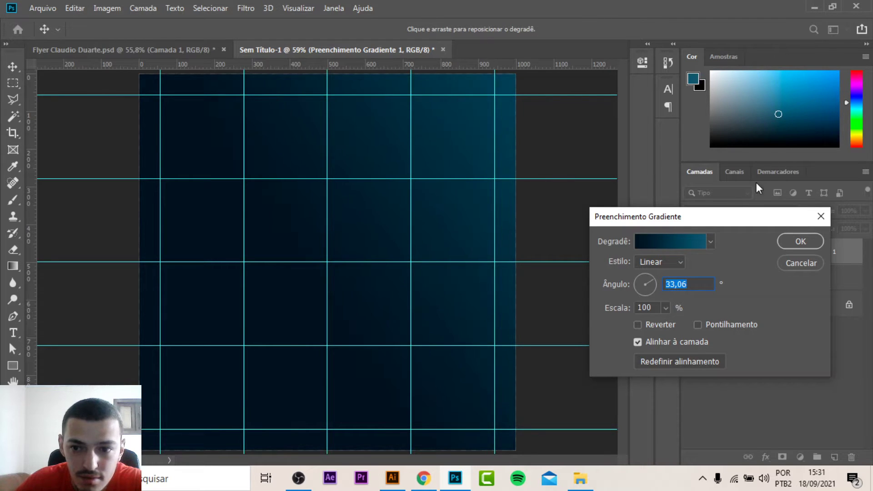
left_click(793, 240)
key("ctrl+semicolon")
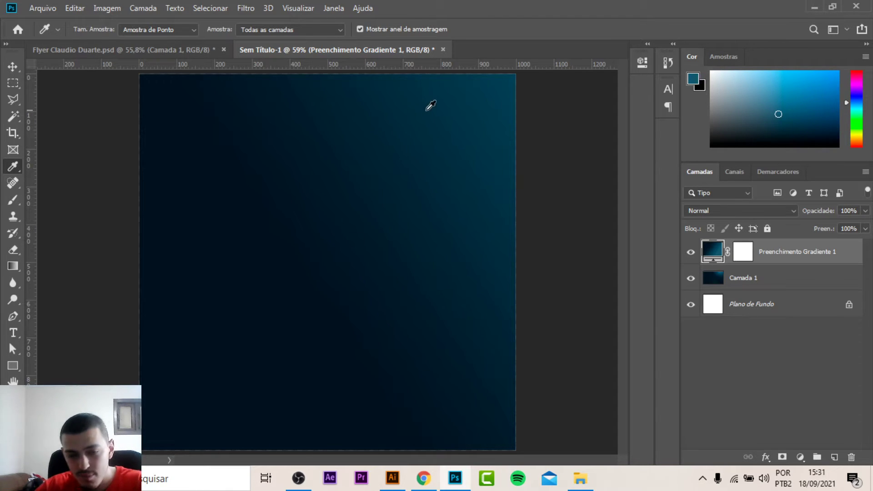
Replace the Google Images search with 'worship wallpaper 4k'
left_click(423, 478)
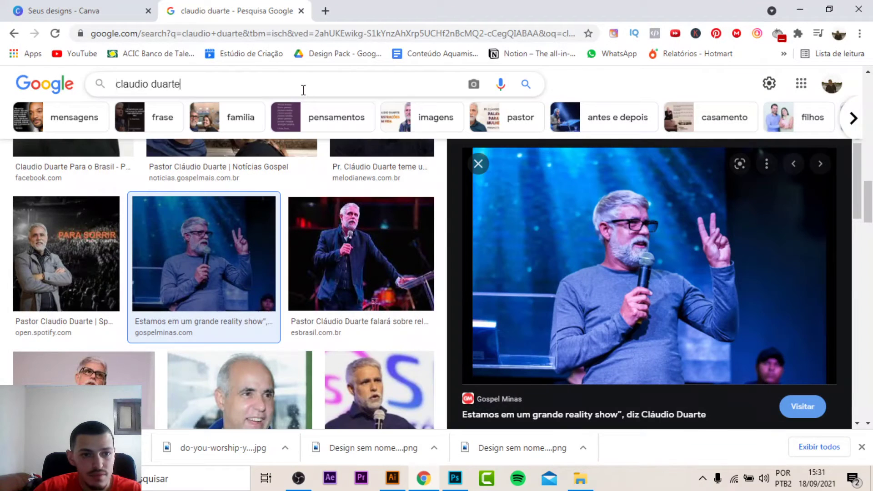
double_click(303, 88)
triple_click(303, 89)
type("wo")
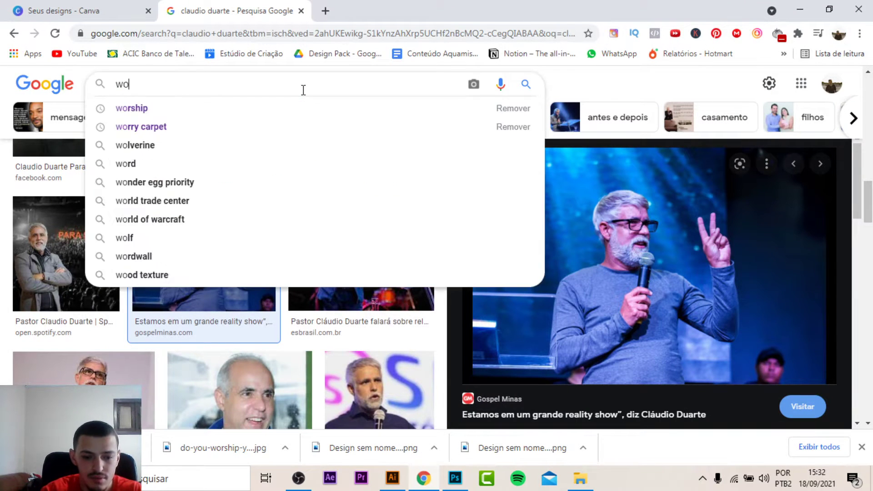
type("r")
key("Down")
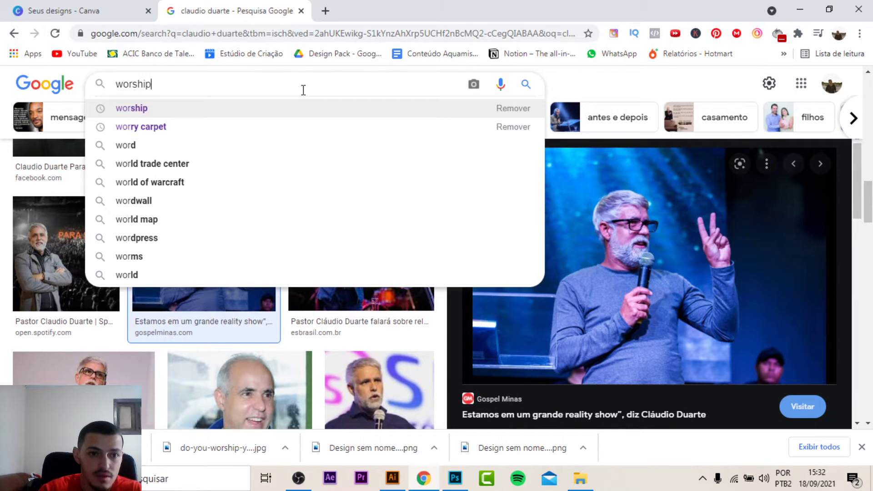
key("Return")
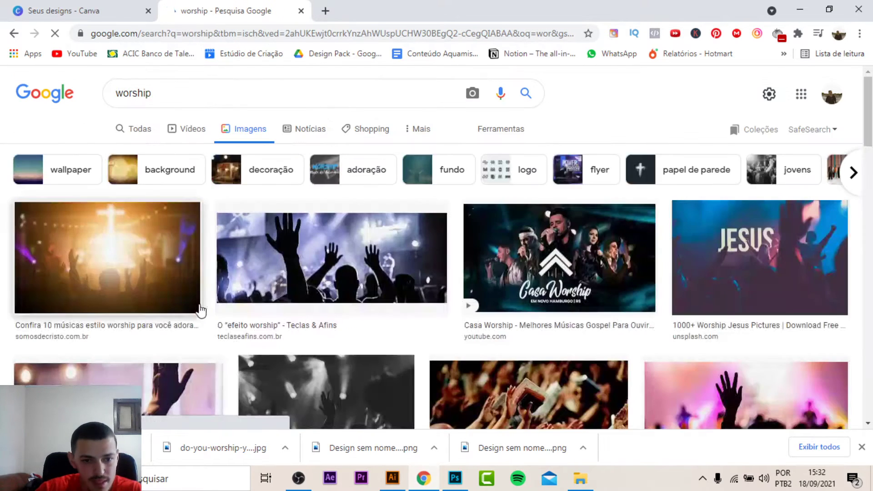
left_click(305, 95)
type("w")
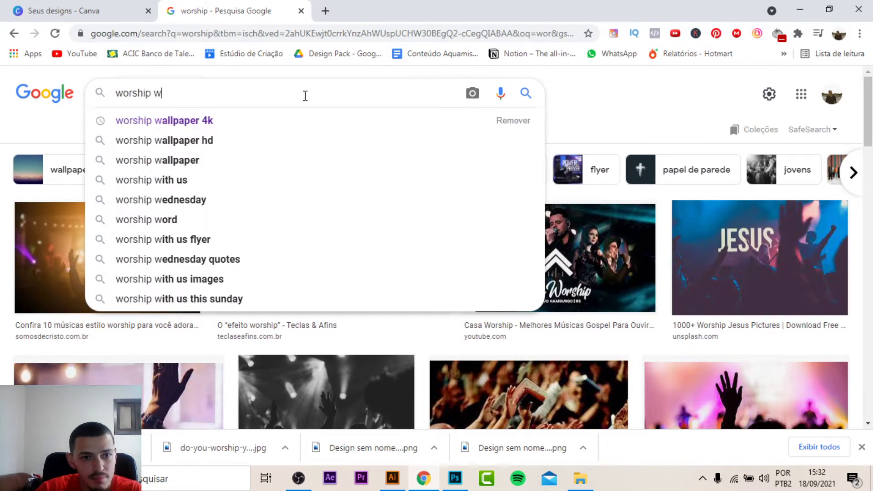
left_click(269, 119)
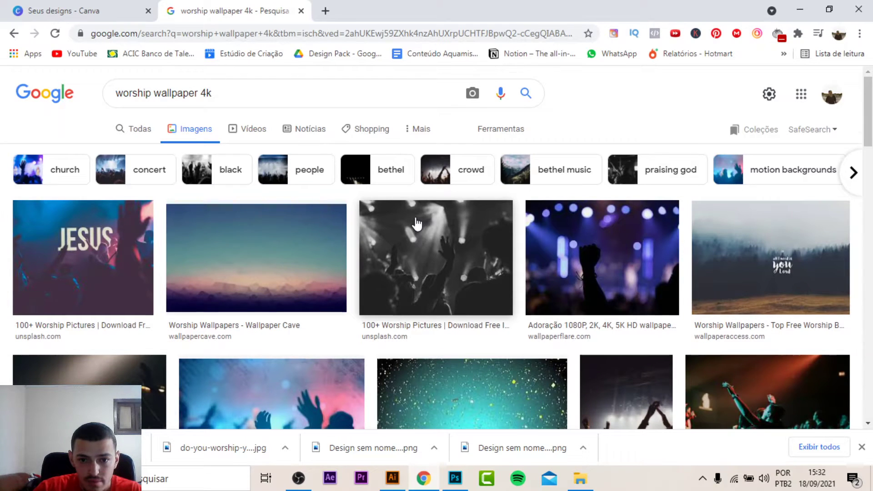
Save the warm-lit worship crowd photo via 'Salvar imagem como...'
scroll(416, 225, "down", 2)
scroll(415, 223, "down", 1)
scroll(415, 225, "down", 2)
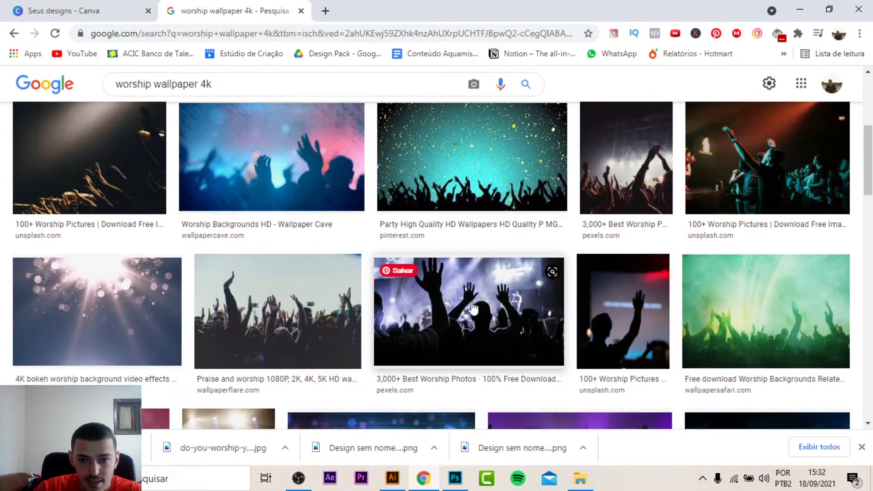
scroll(445, 273, "down", 4)
scroll(411, 232, "up", 1)
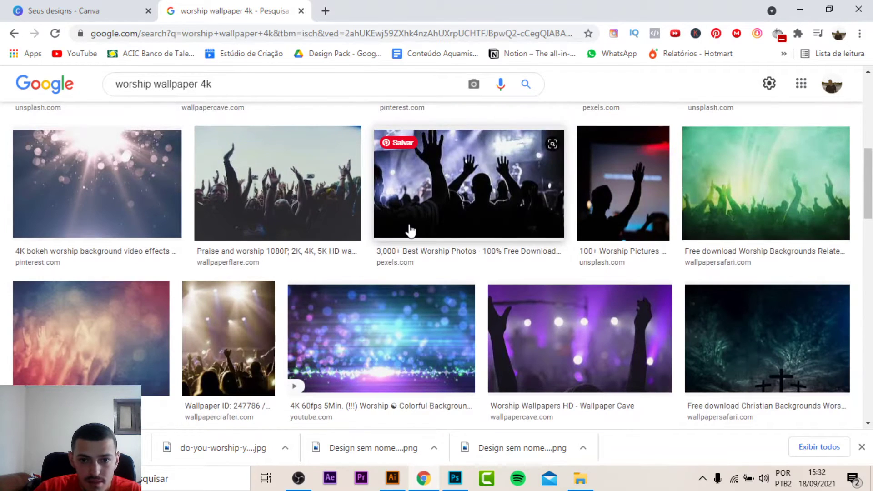
scroll(411, 232, "up", 1)
scroll(364, 235, "down", 2)
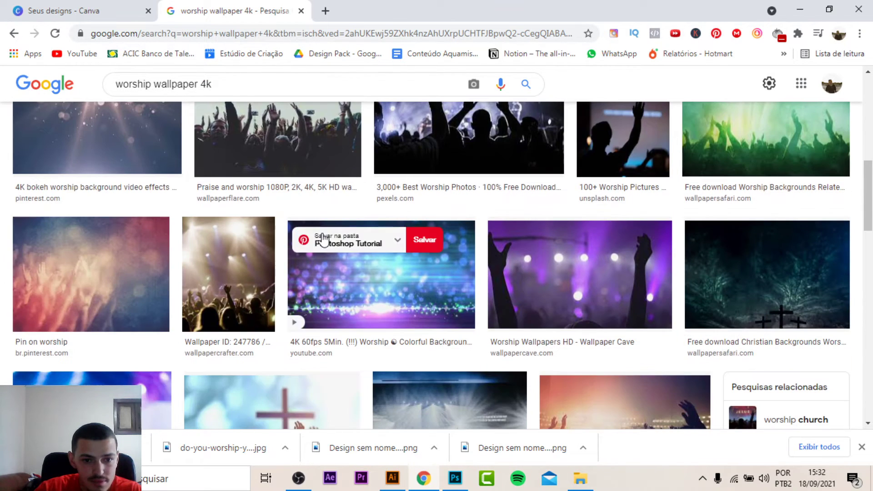
scroll(558, 236, "down", 2)
scroll(528, 251, "up", 4)
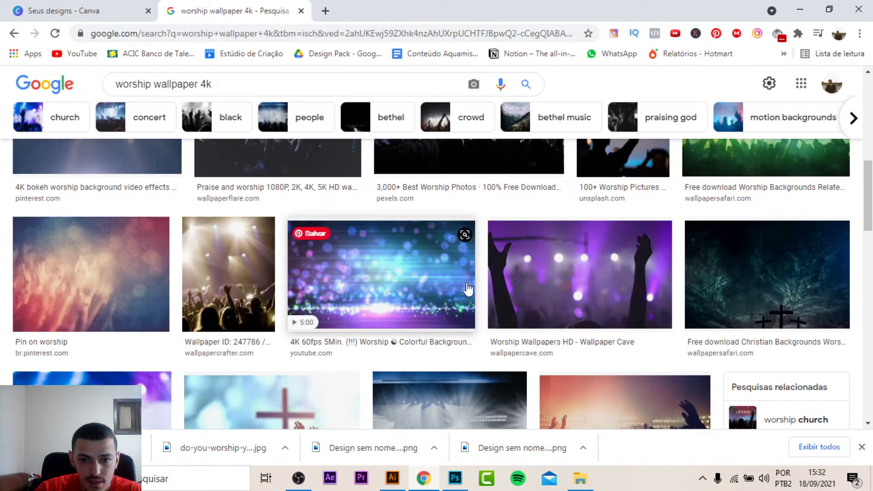
scroll(511, 236, "up", 2)
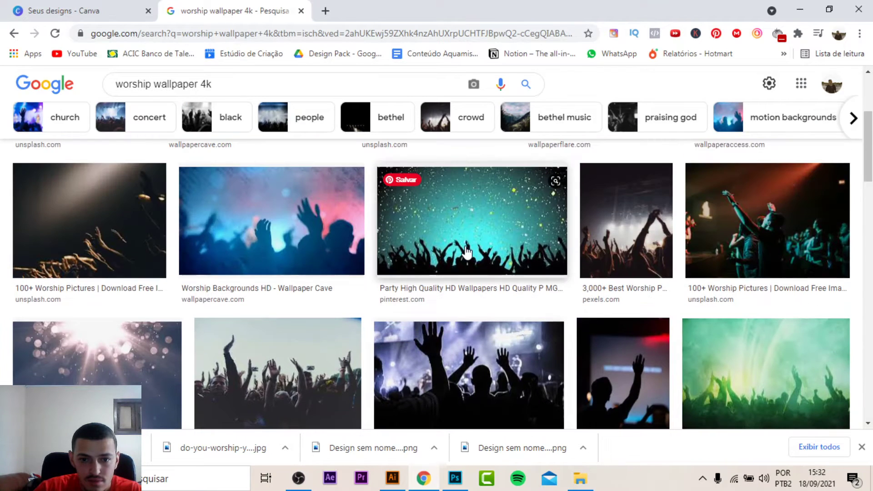
scroll(500, 245, "down", 5)
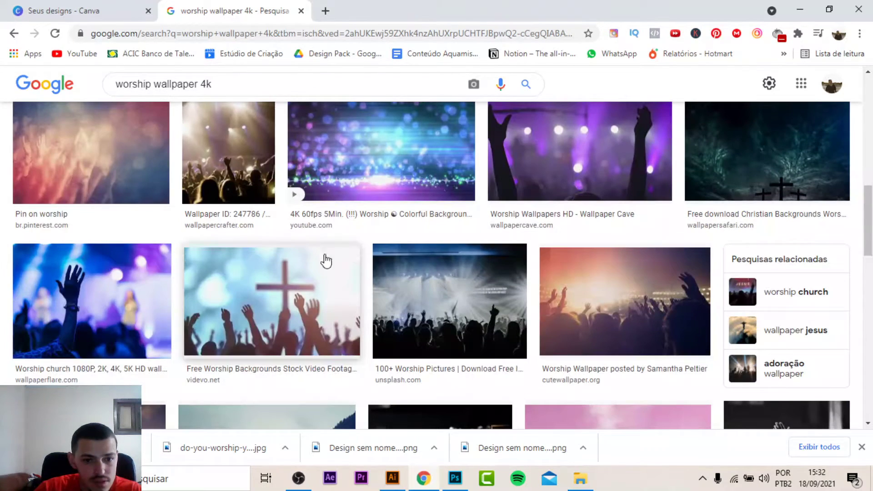
mouse_move(449, 301)
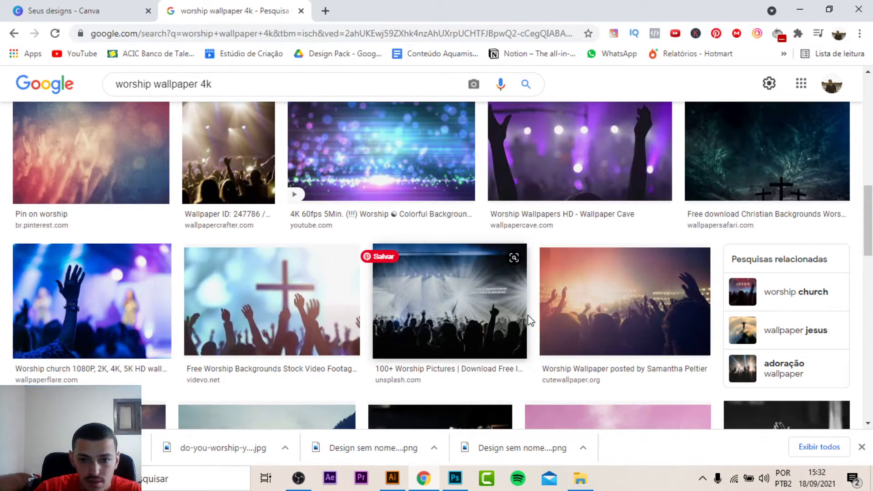
left_click(615, 315)
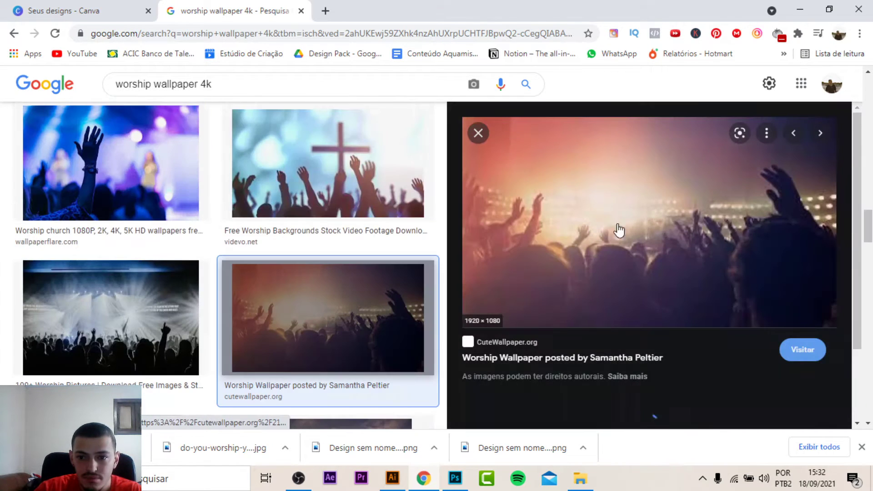
right_click(642, 193)
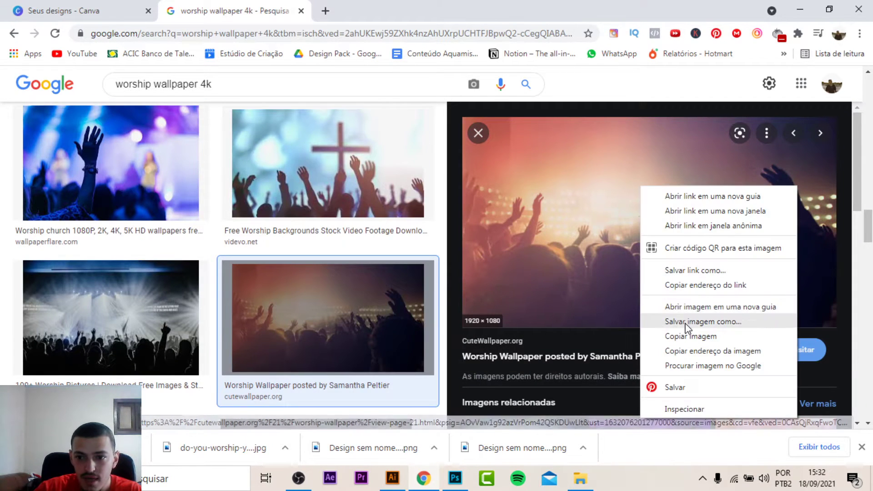
left_click(685, 321)
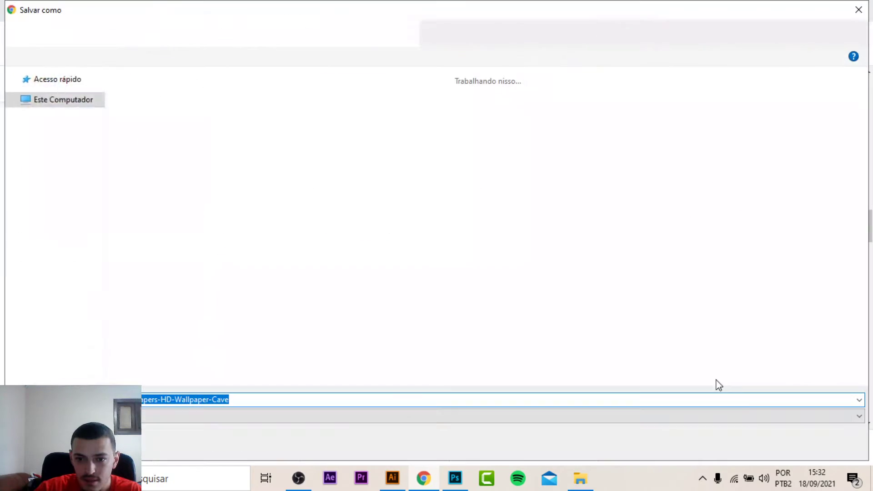
left_click(766, 442)
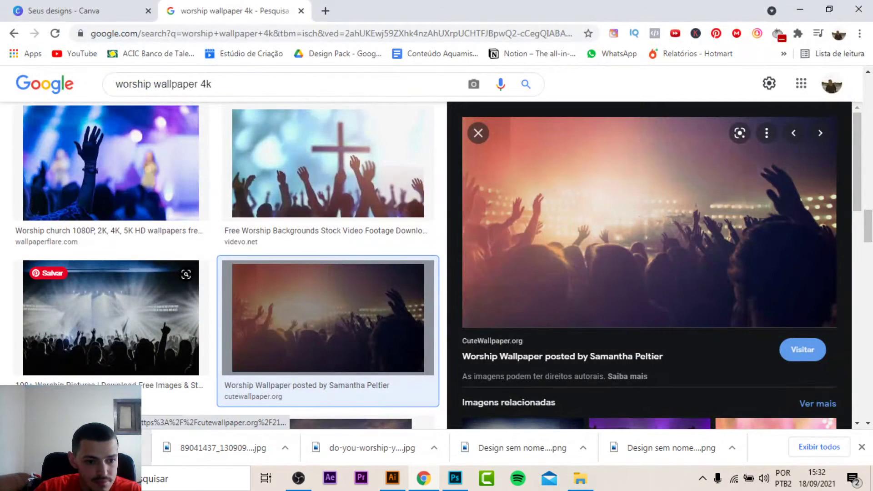
Place the worship crowd photo and apply Hue/Saturation: Saturation -100, Lightness -22
mouse_move(219, 448)
left_mouse_down()
mouse_move(462, 477)
mouse_move(355, 274)
left_mouse_up()
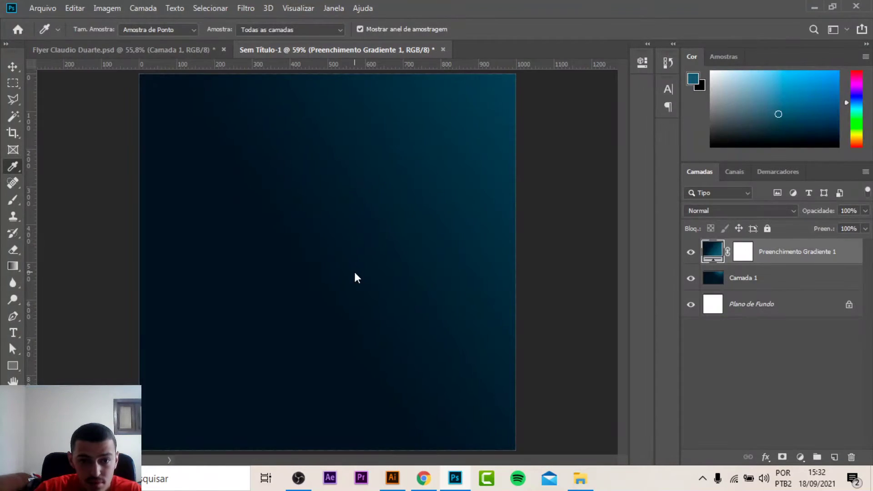
key("Return")
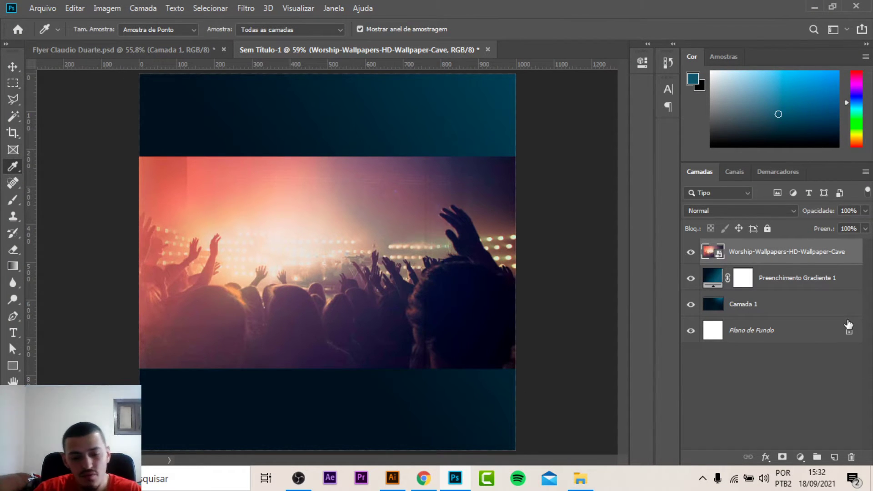
key("ctrl+u")
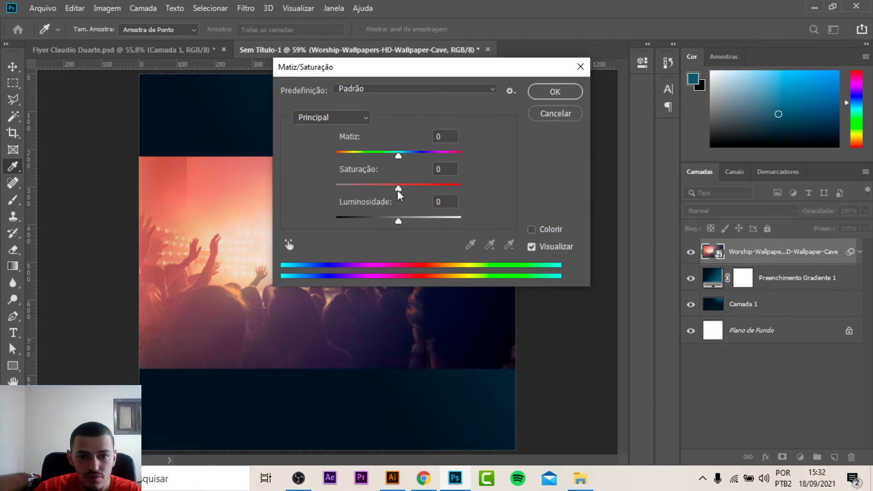
left_click_drag(396, 222, 385, 222)
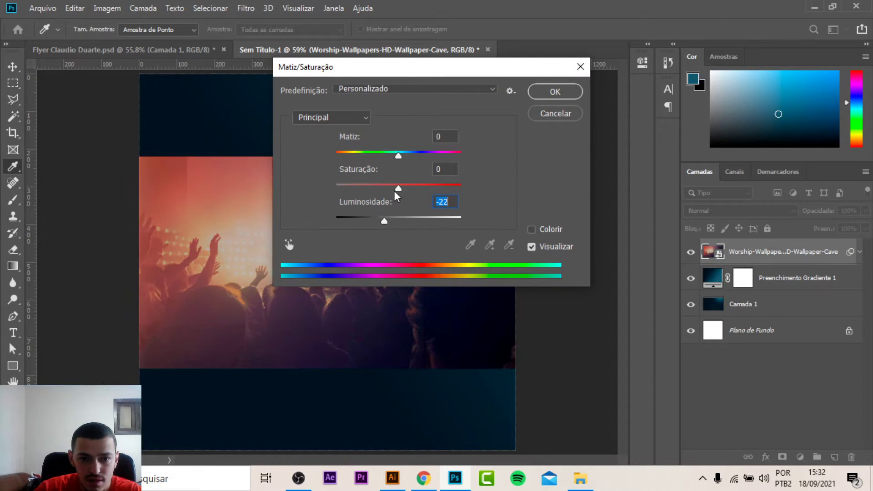
left_click_drag(395, 190, 245, 184)
left_click(551, 91)
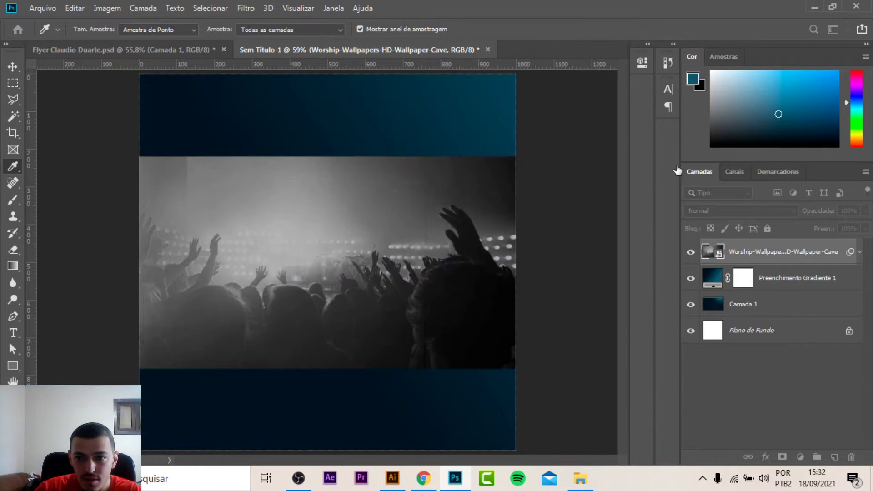
Check the Camada 3 and Camada 4 blend settings in the Claudio Duarte flyer
left_click(180, 47)
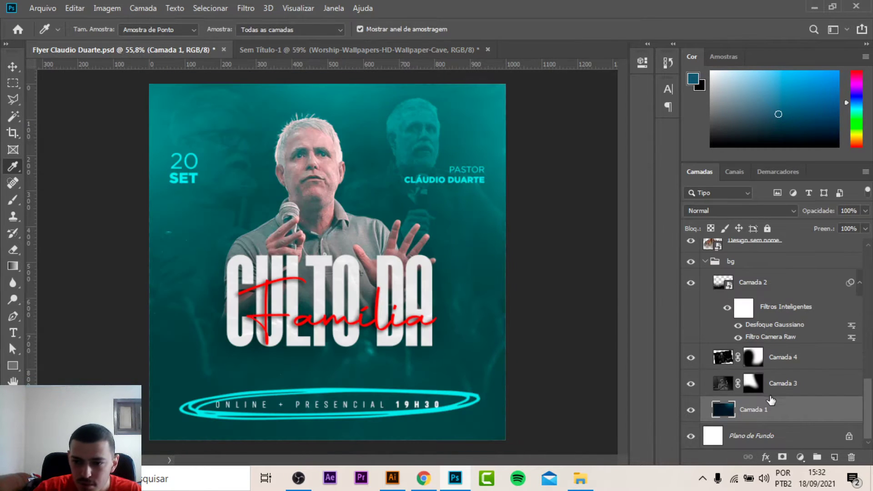
left_click(787, 384)
left_click(791, 370)
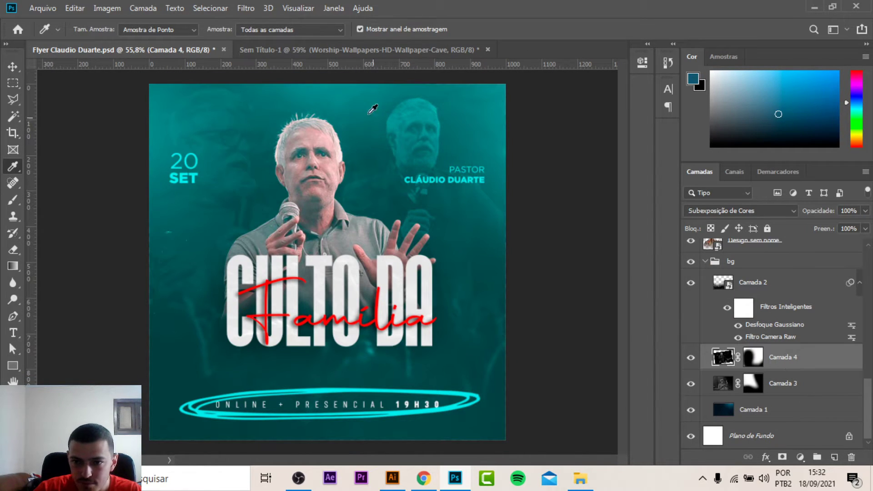
left_click(331, 51)
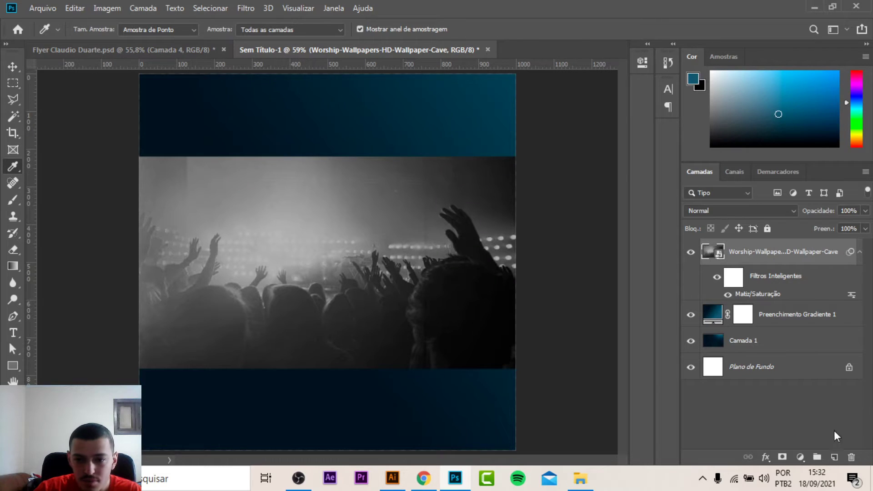
Set the crowd photo to Color Dodge, move it down, and mask out its top
left_click(745, 213)
left_click(747, 261)
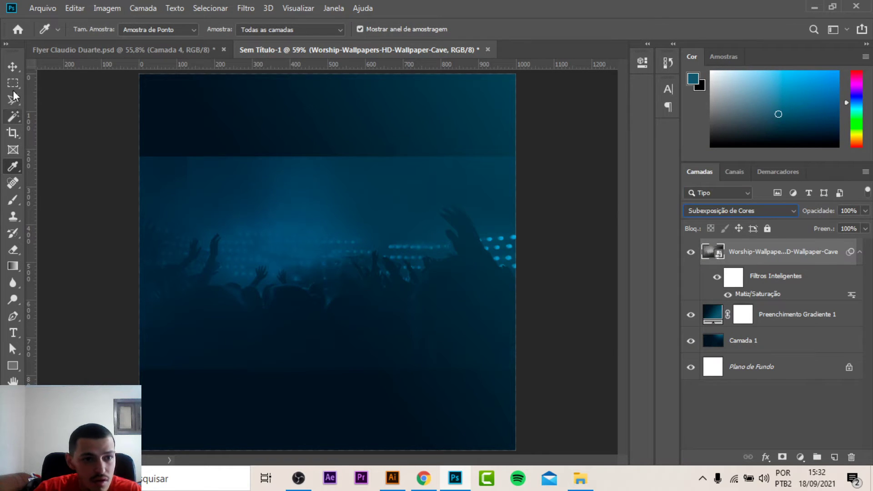
key("v")
left_click_drag(344, 306, 346, 389)
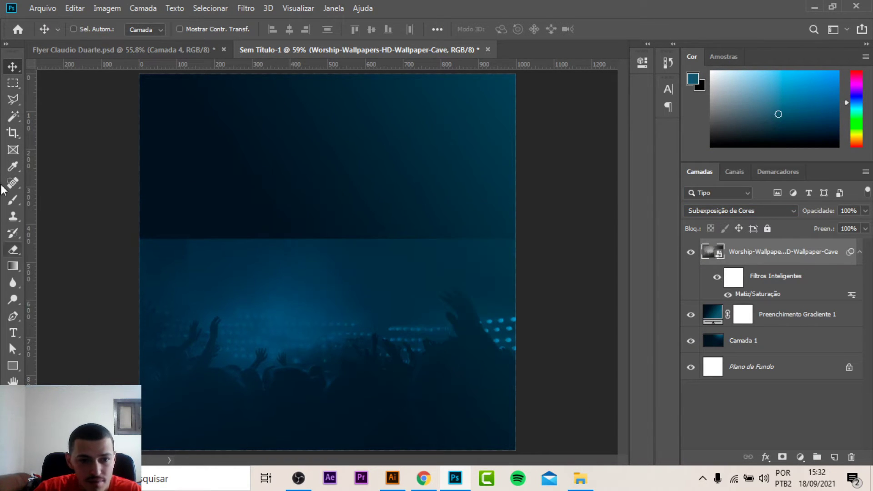
left_click(12, 200)
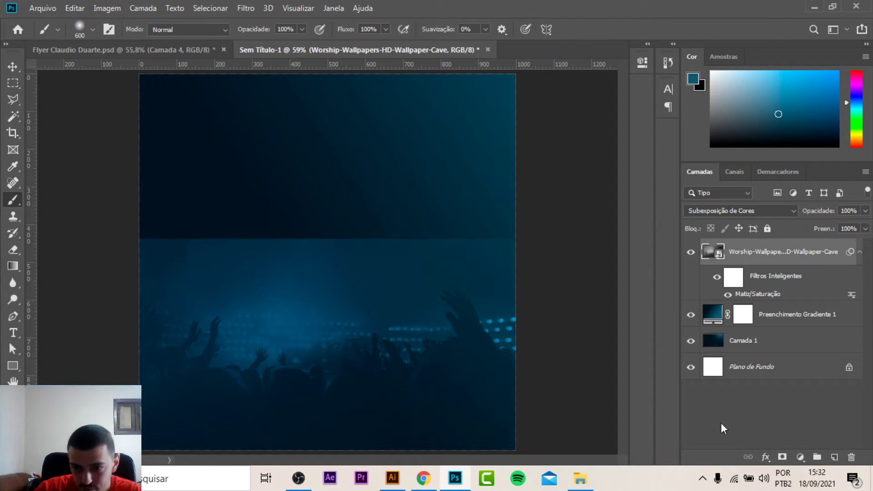
left_click(782, 458)
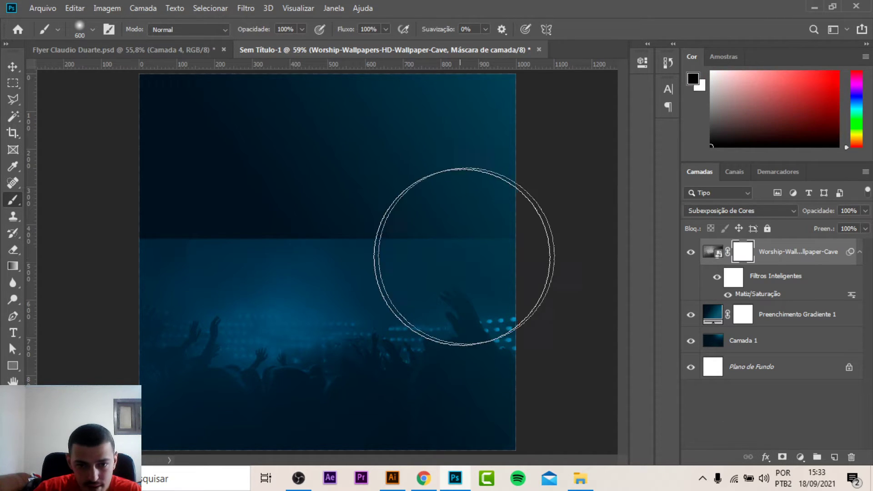
left_click(248, 233)
left_click_drag(248, 233, 223, 262)
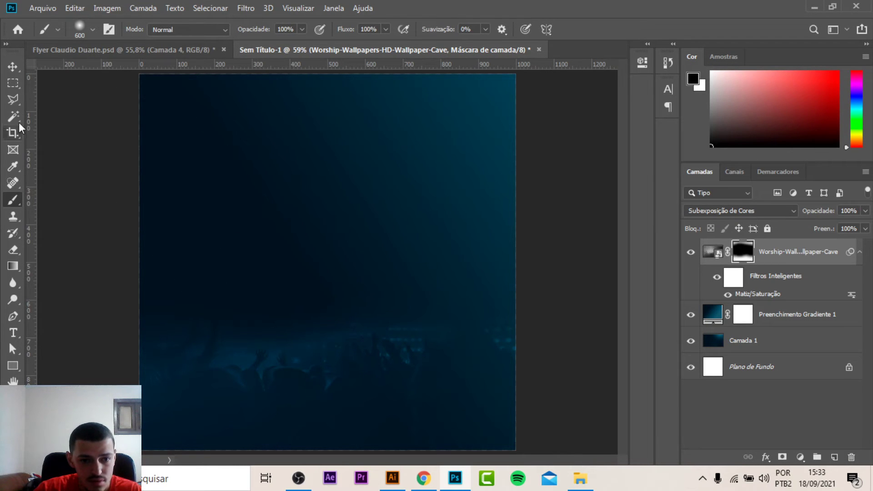
Free-transform the crowd photo larger, extending it up on both sides
left_click(10, 69)
key("ctrl+t")
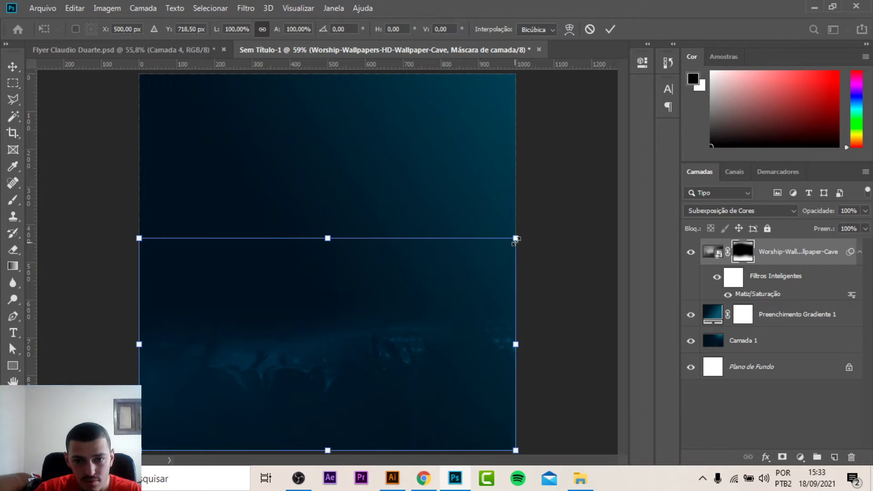
left_click_drag(516, 239, 589, 197)
left_click_drag(139, 198, 92, 159)
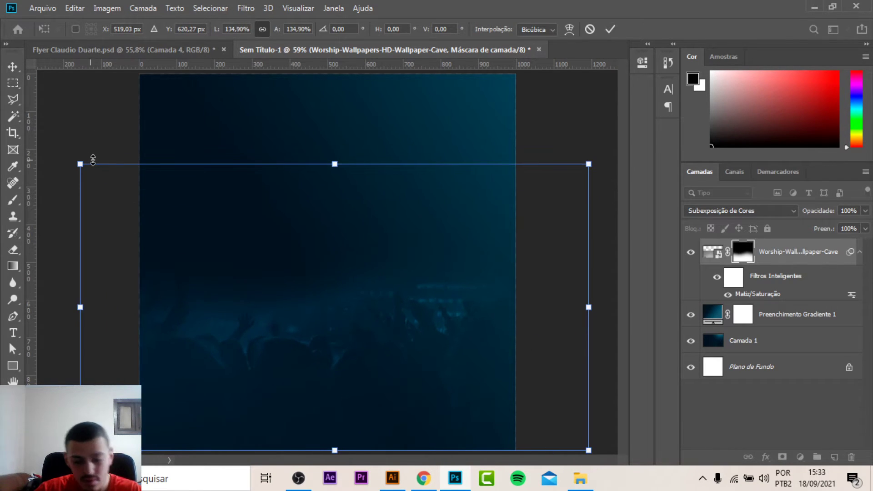
key("Return")
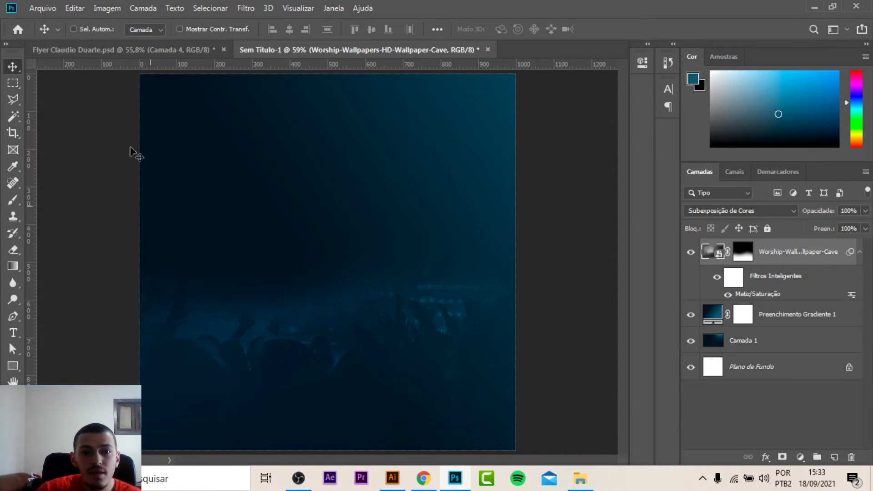
left_click(114, 50)
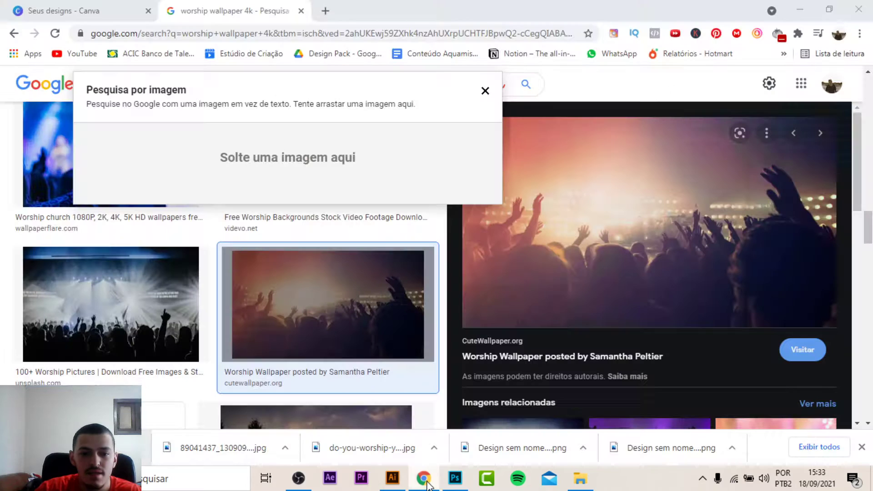
Go back to the 'claudio duarte' image results and preview the pastor's peace-sign photo
left_click(424, 478)
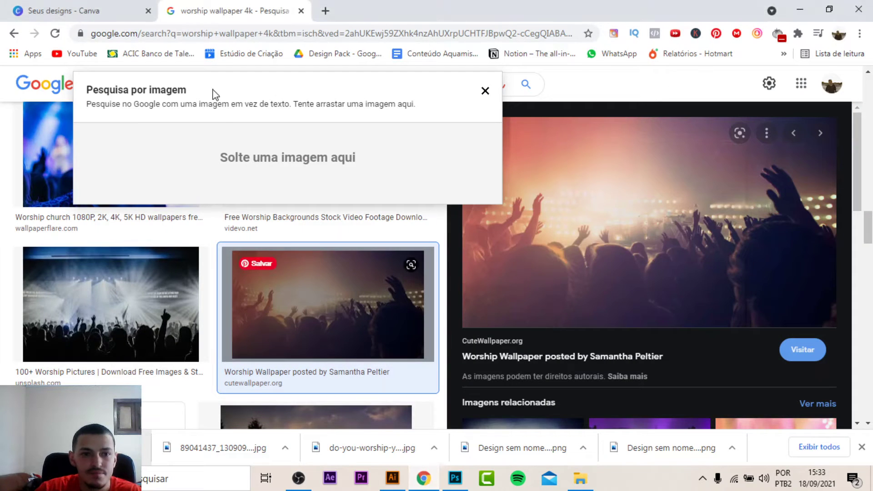
left_click(14, 34)
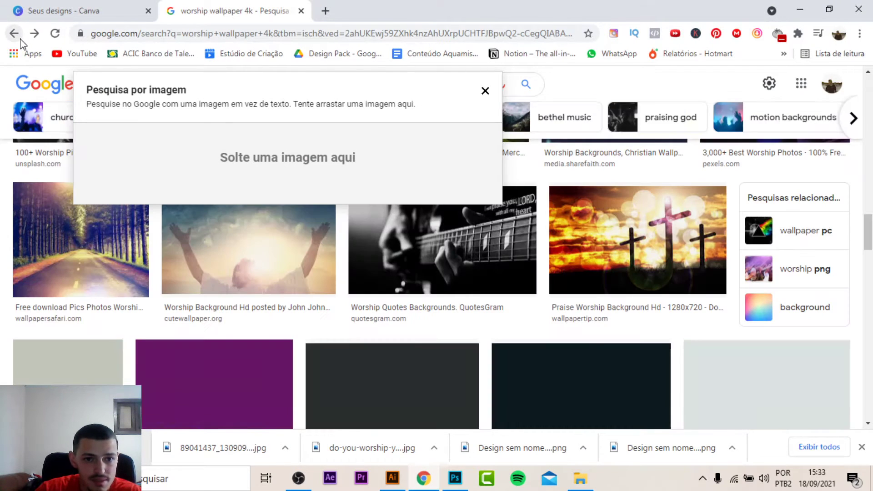
left_click(13, 33)
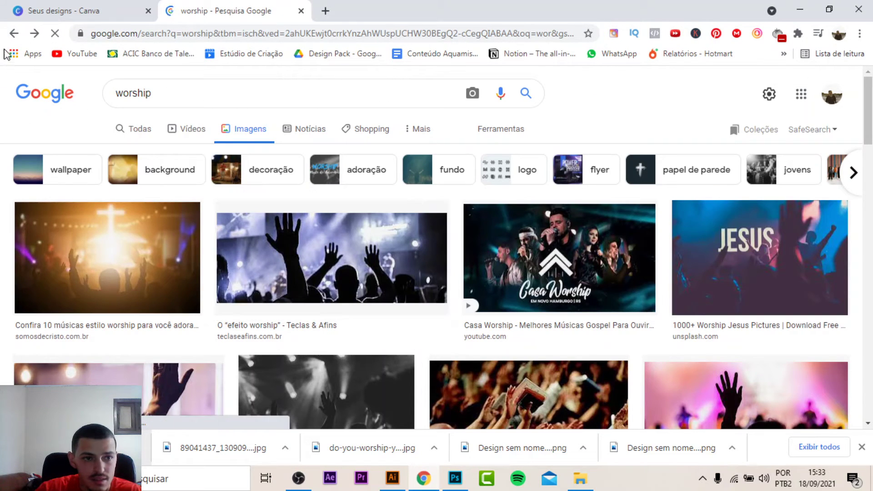
left_click(14, 34)
scroll(155, 243, "down", 2)
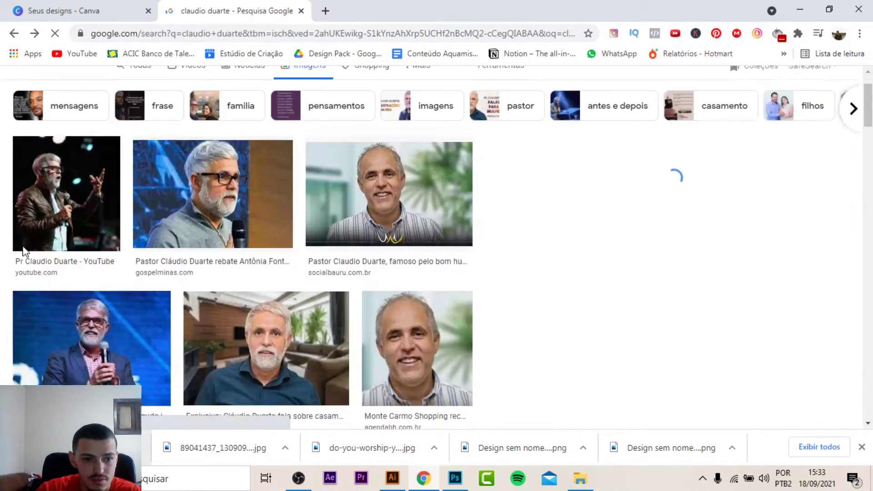
scroll(129, 250, "down", 5)
scroll(130, 250, "down", 4)
left_click(273, 214)
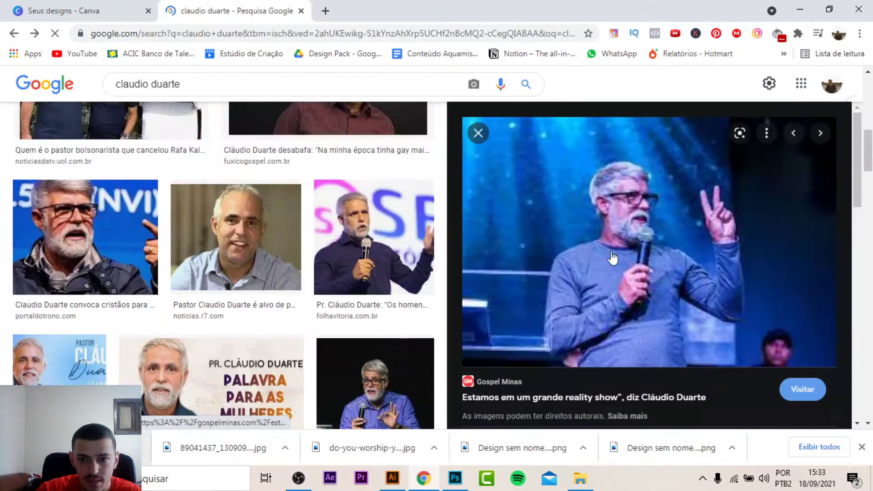
right_click(612, 251)
left_click(657, 184)
key("alt+Tab")
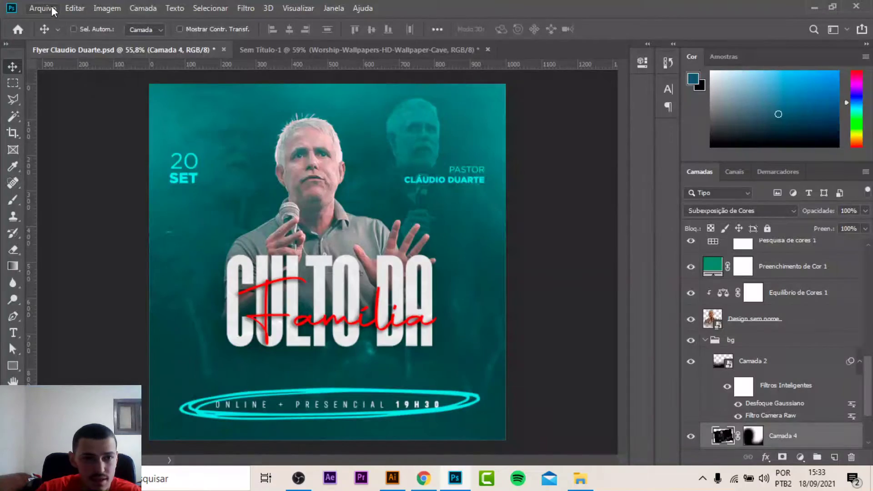
Place Embedded the pastor's peace-sign photo from Downloads and scale it up
left_click(285, 48)
left_click(41, 8)
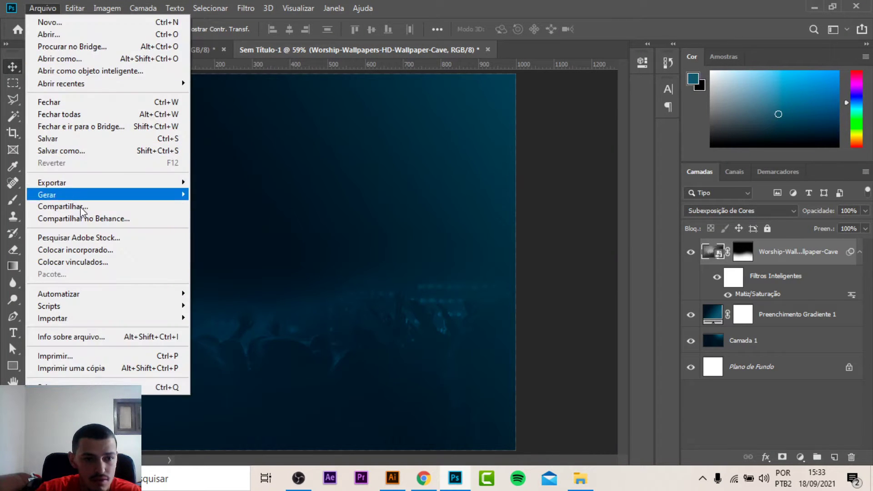
left_click(95, 250)
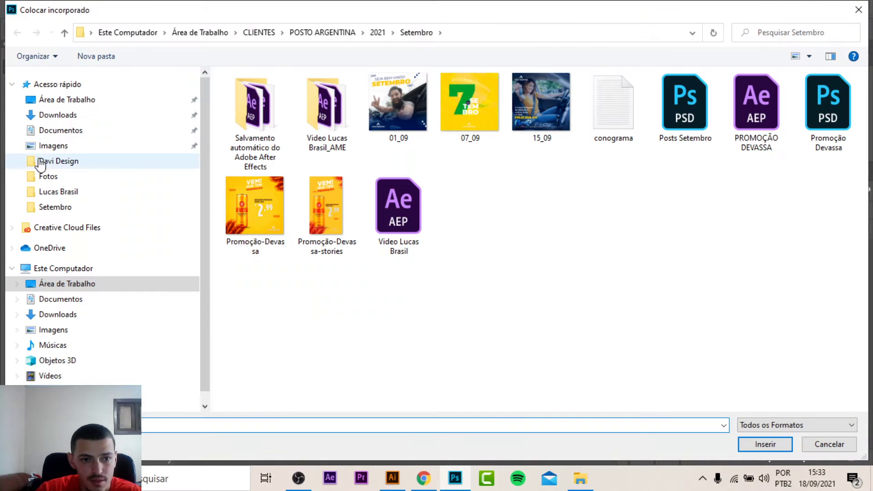
left_click(58, 114)
left_click(519, 196)
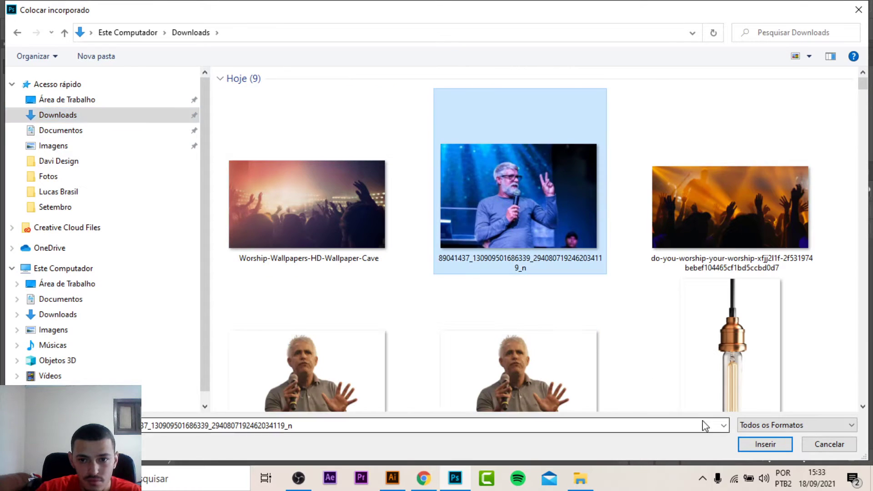
left_click(776, 448)
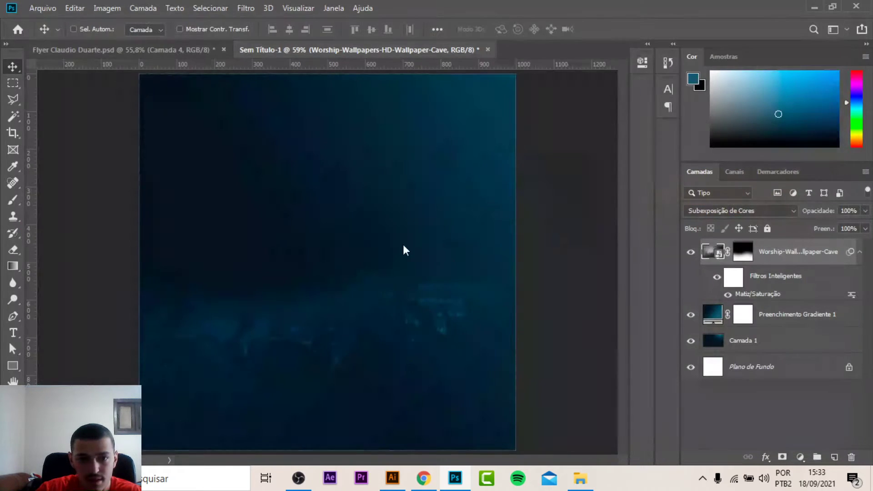
left_click_drag(139, 135, 6, 24)
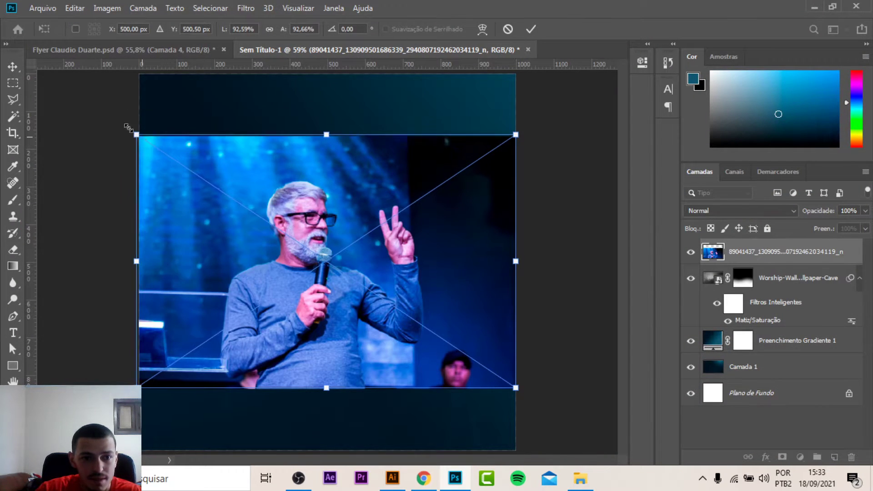
left_click_drag(523, 389, 556, 415)
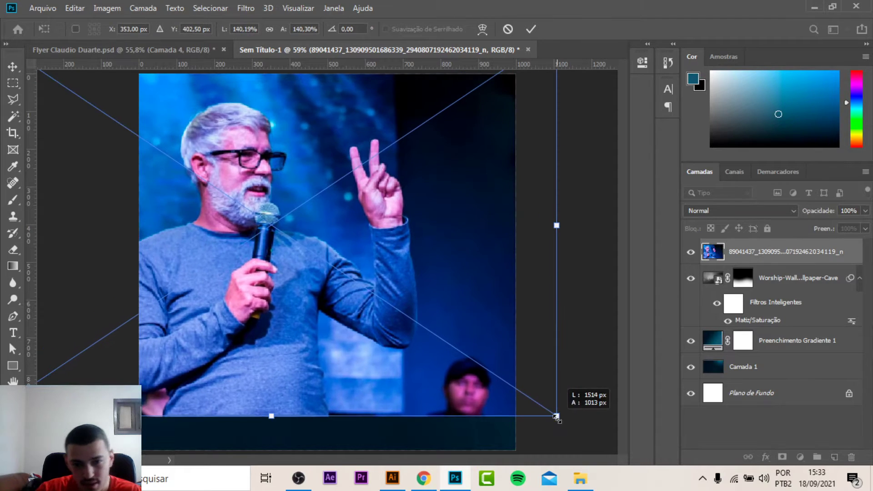
key("Return")
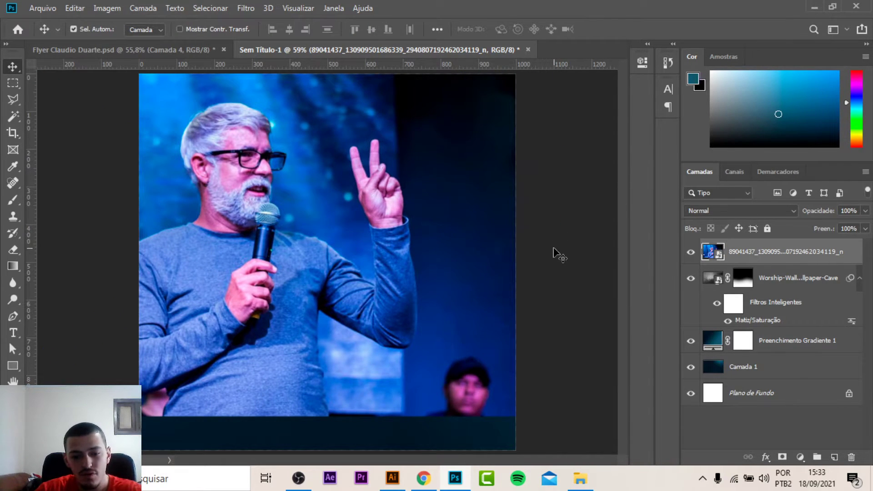
Apply Hue/Saturation (Saturation -100, Lightness -45), set Color Dodge, and nudge the photo up
key("ctrl+u")
left_click_drag(391, 188, 334, 192)
left_click_drag(401, 222, 370, 222)
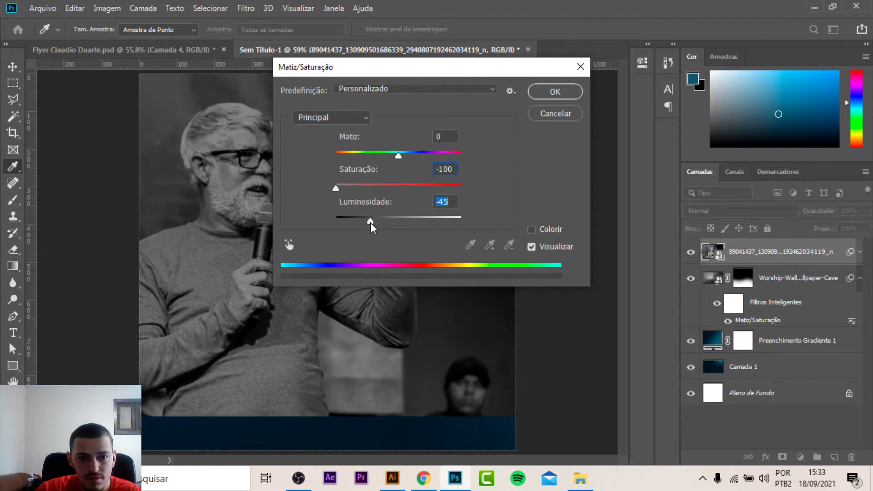
left_click(555, 91)
left_click(740, 211)
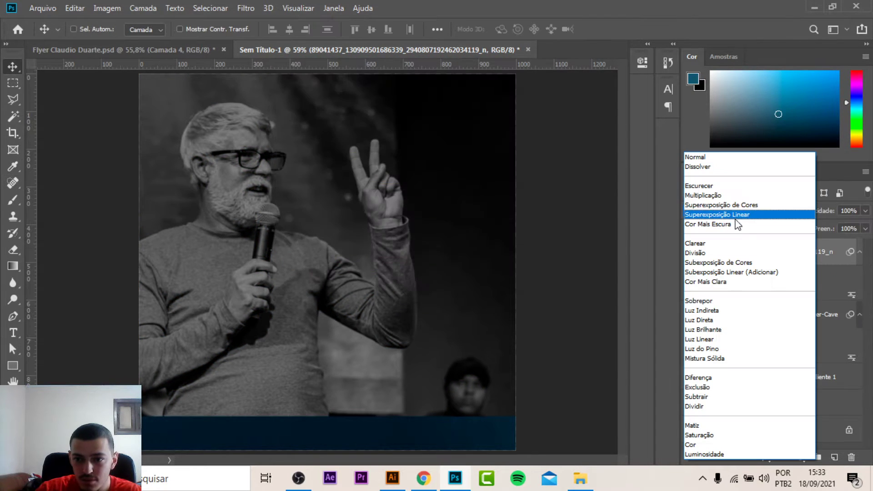
left_click(739, 263)
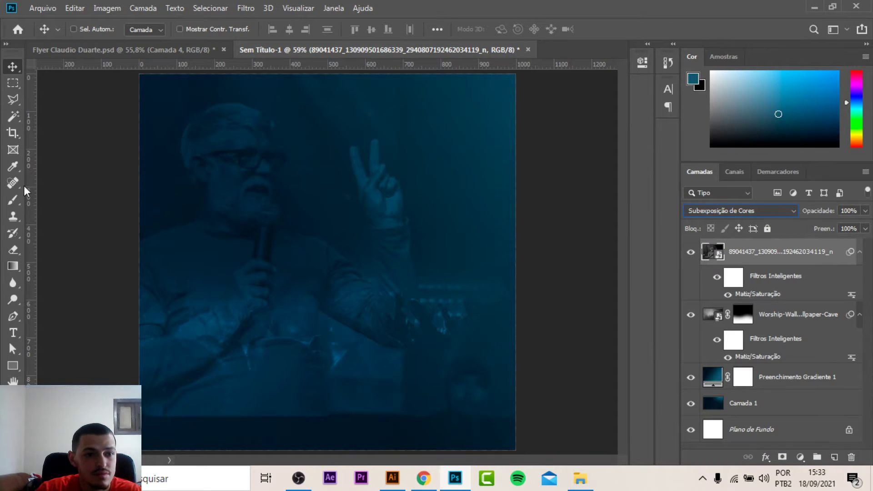
mouse_move(482, 348)
left_mouse_down()
mouse_move(377, 306)
mouse_move(370, 318)
left_mouse_up()
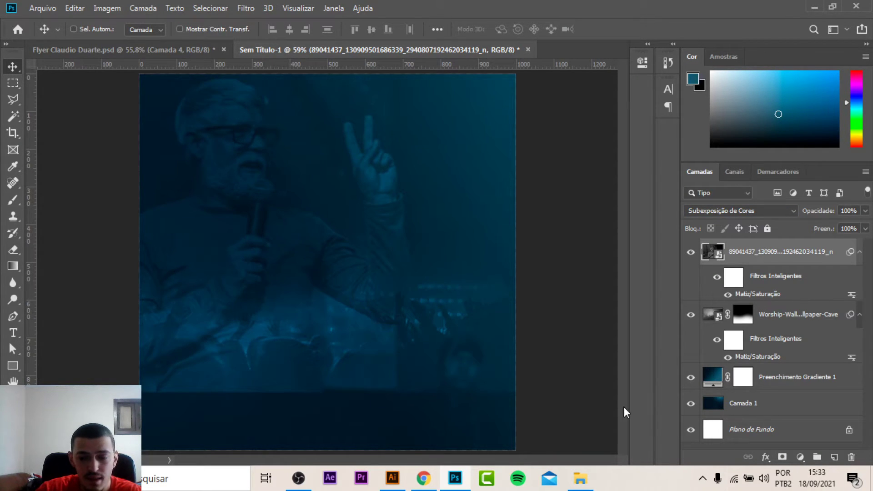
Mask away the pastor photo's bottom, then select layers Camada 1 through the pastor photo
left_click(783, 458)
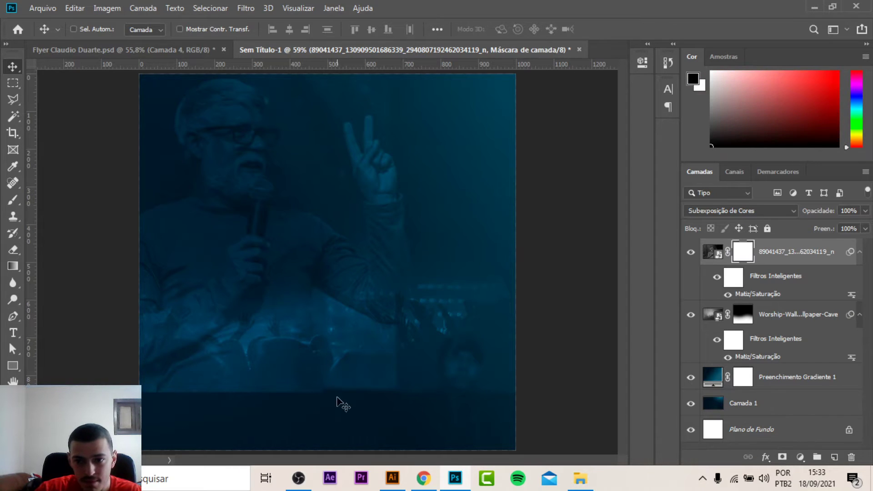
left_click(13, 200)
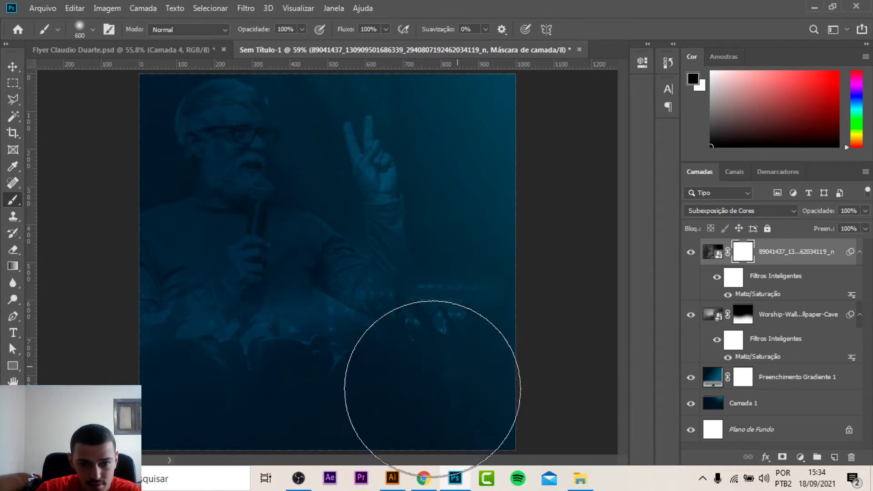
left_click(337, 414)
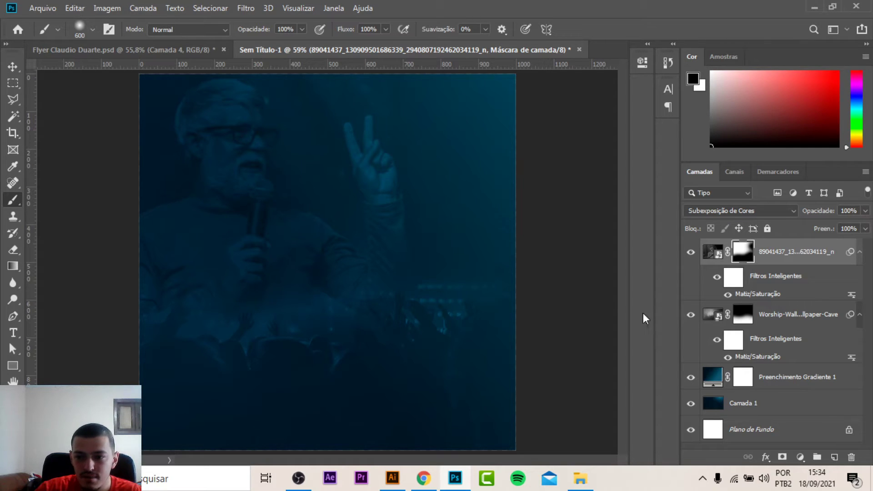
left_click(773, 406)
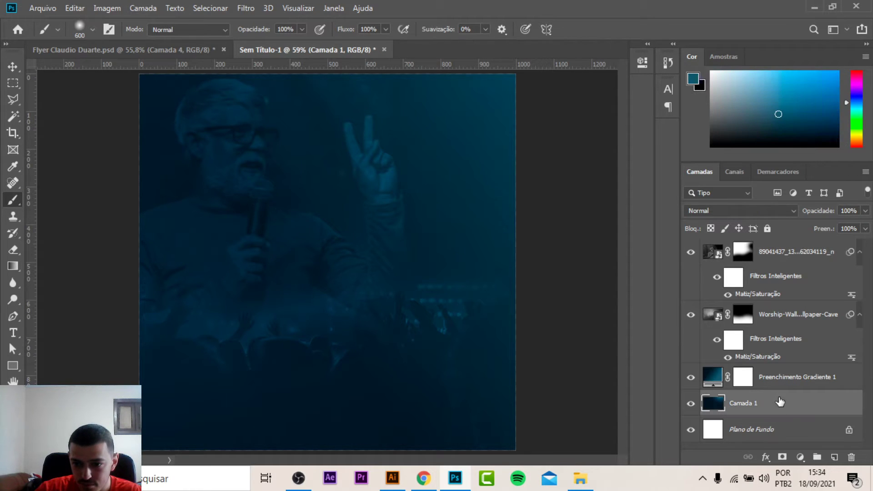
left_click(799, 255, "shift")
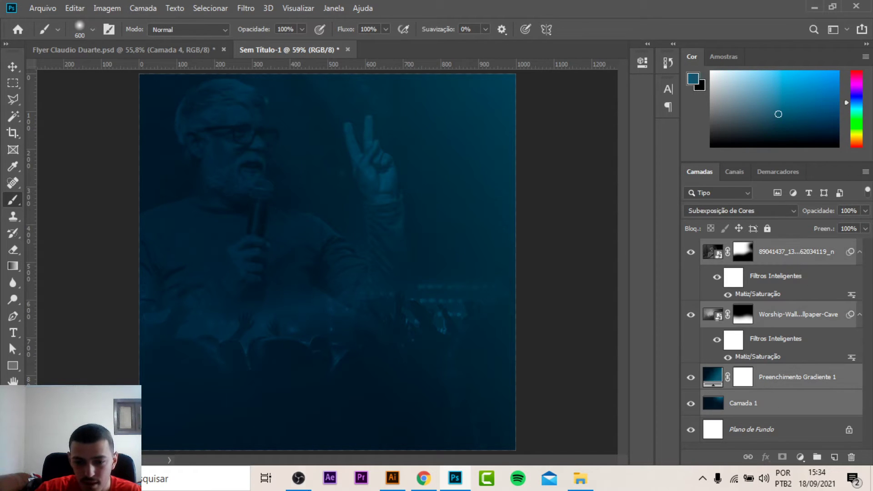
Save the related photo of the pastor in a blue shirt with a microphone
left_click(423, 478)
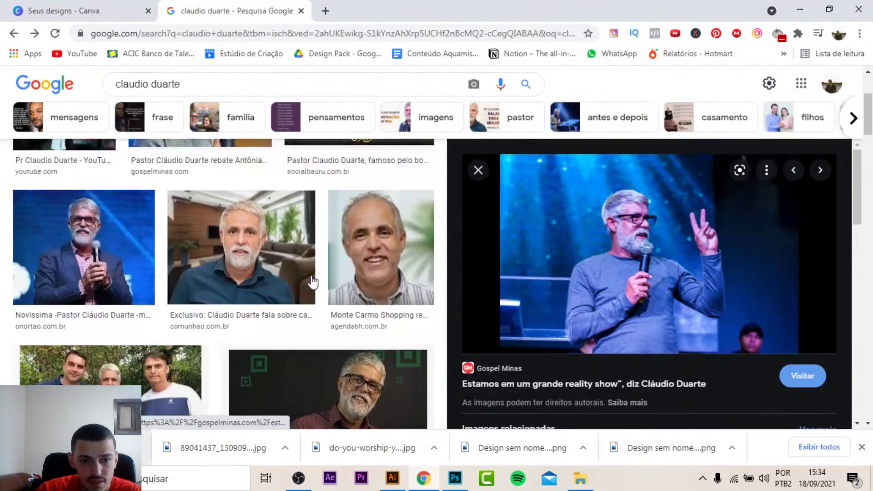
scroll(204, 278, "up", 4)
mouse_move(64, 258)
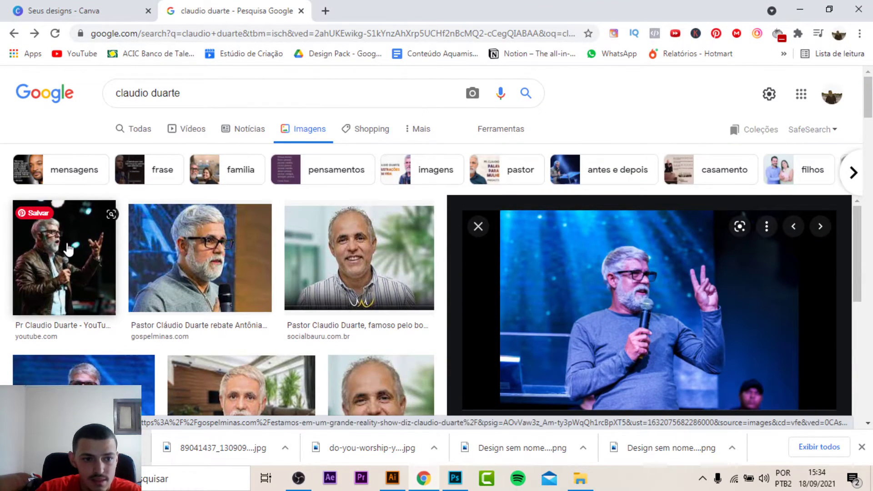
left_click(67, 249)
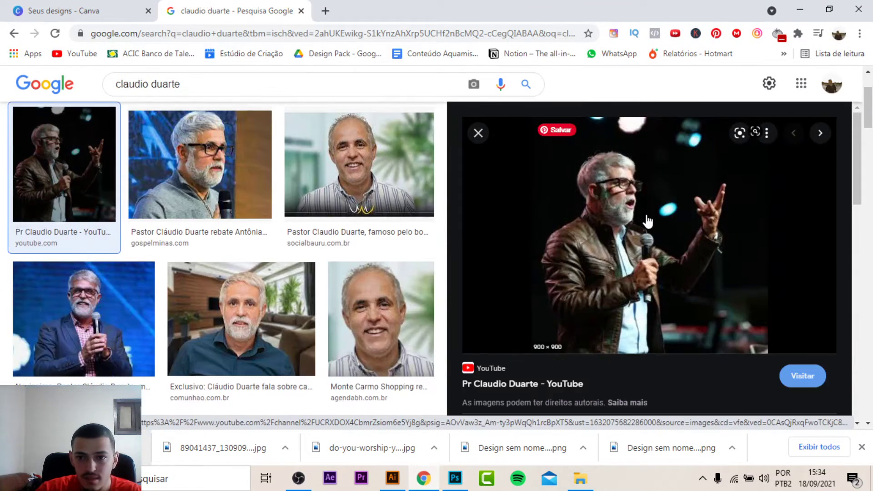
scroll(650, 227, "down", 5)
scroll(650, 234, "up", 5)
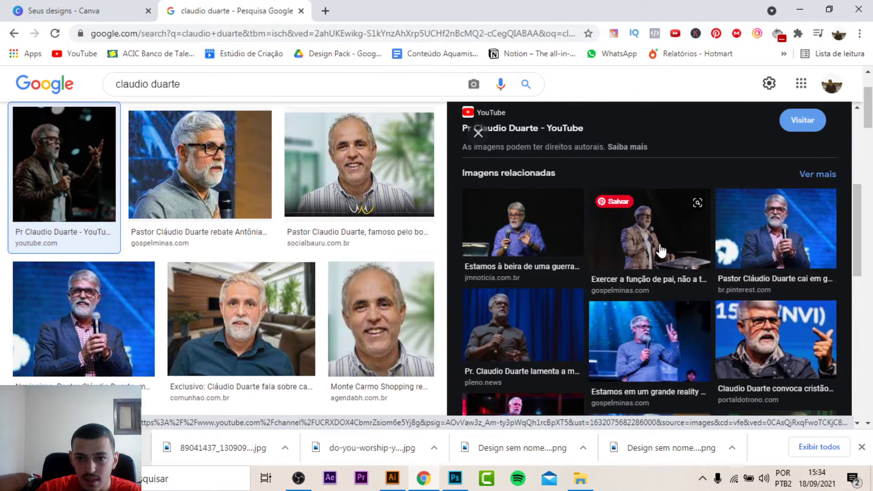
left_click(524, 227)
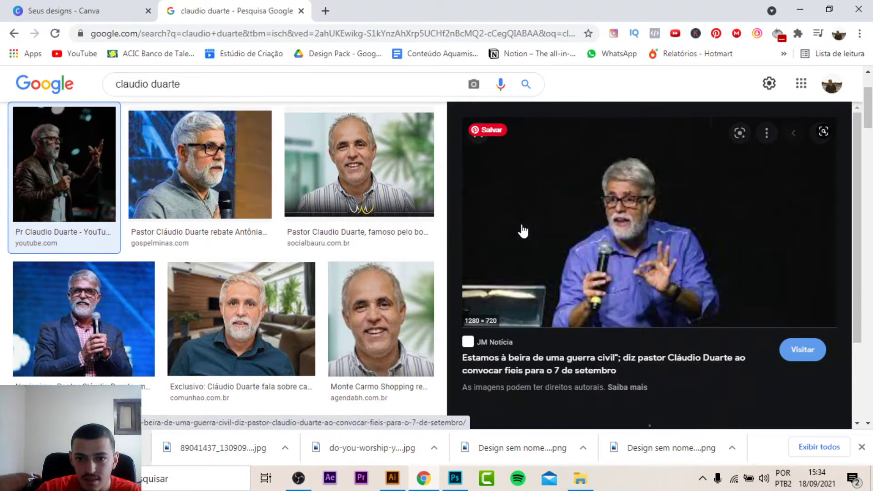
right_click(620, 209)
left_click(674, 345)
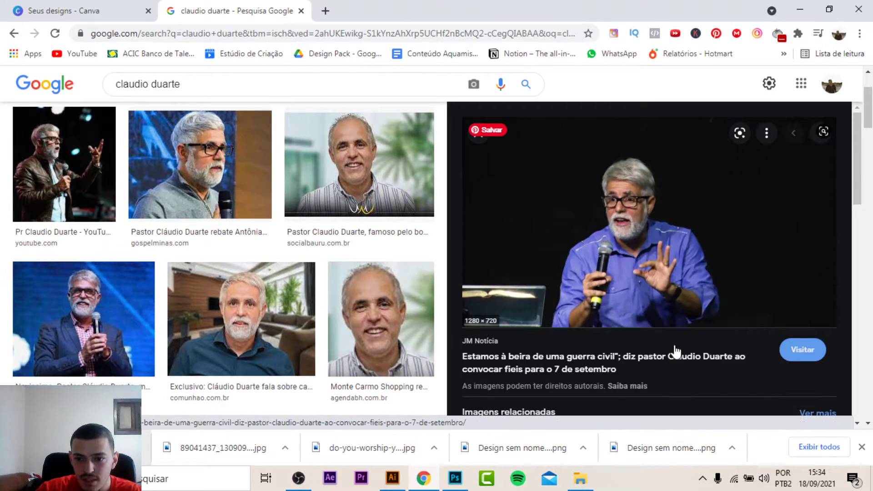
key("Return")
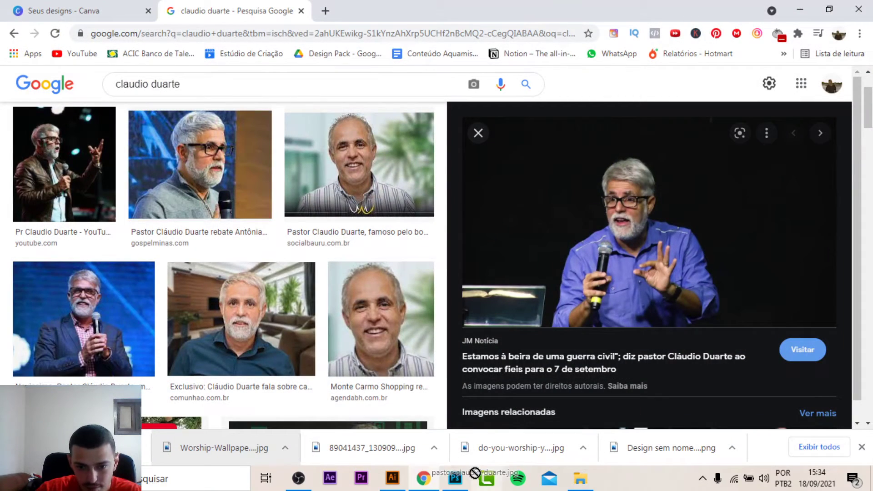
left_click(455, 478)
Place the blue-shirt pastor photo, enlarged and positioned on the right of the canvas
left_click_drag(462, 250, 463, 251)
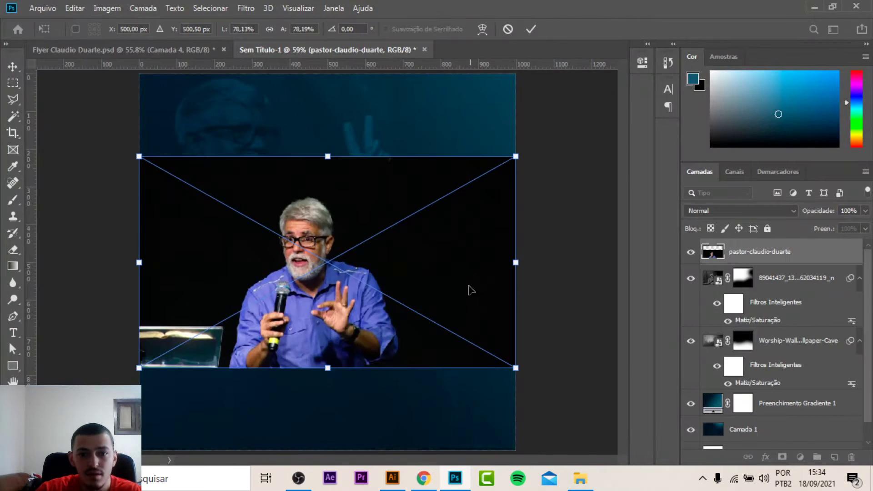
left_click_drag(515, 156, 673, 68)
left_click_drag(458, 239, 533, 213)
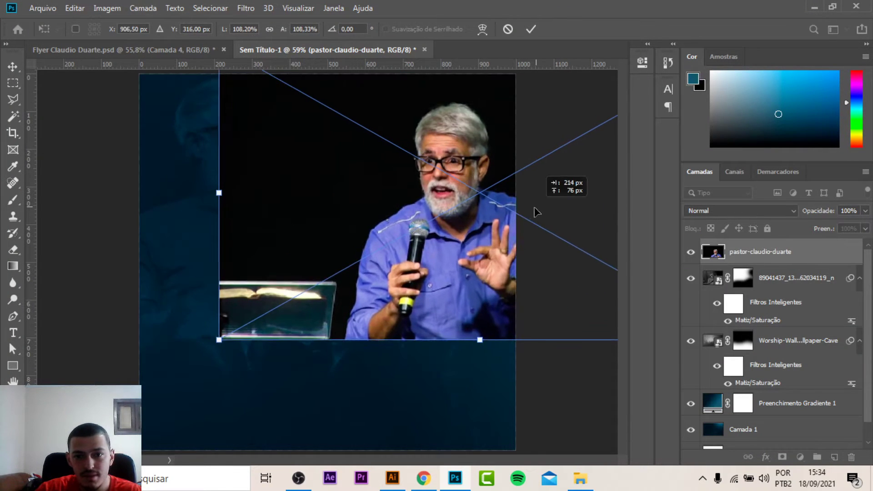
key("Return")
Desaturate the pastor photo with Hue/Saturation -100 and slightly lower lightness
key("ctrl+u")
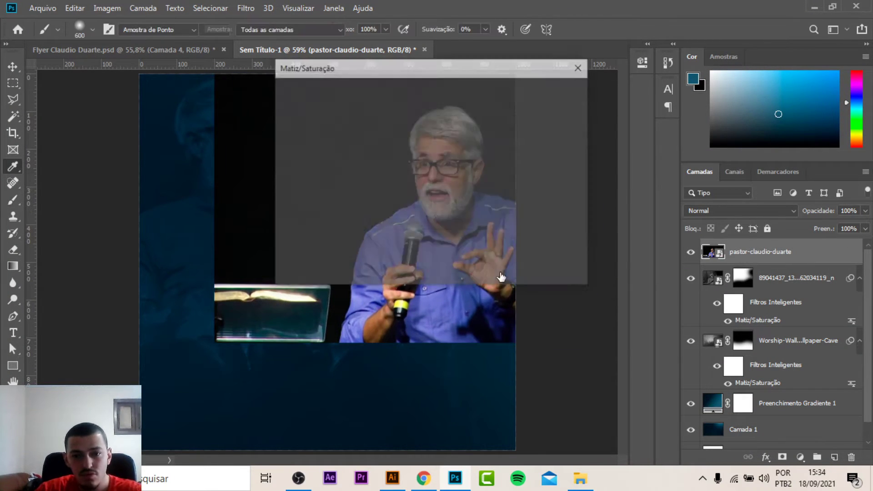
left_click_drag(398, 188, 302, 194)
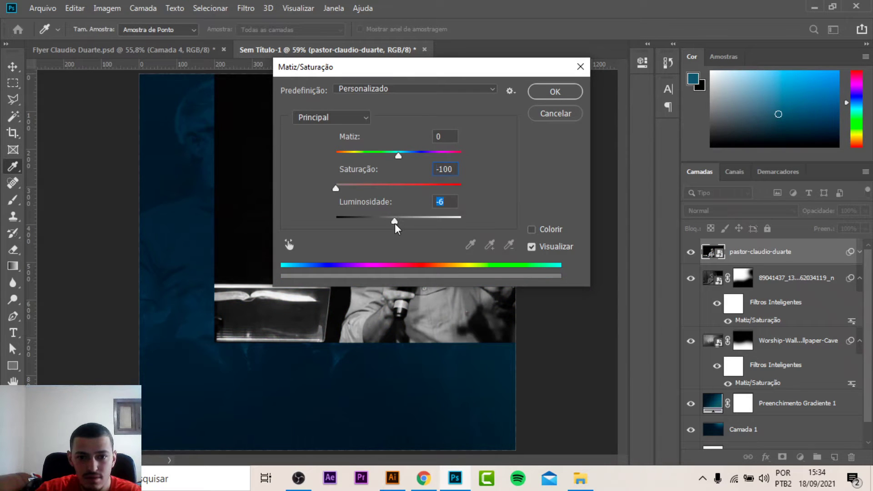
left_click_drag(395, 223, 388, 223)
left_click(540, 94)
Blend the photo with Subexposição de Cores and mask out the glowing pulpit at lower left
key("b")
left_click(765, 212)
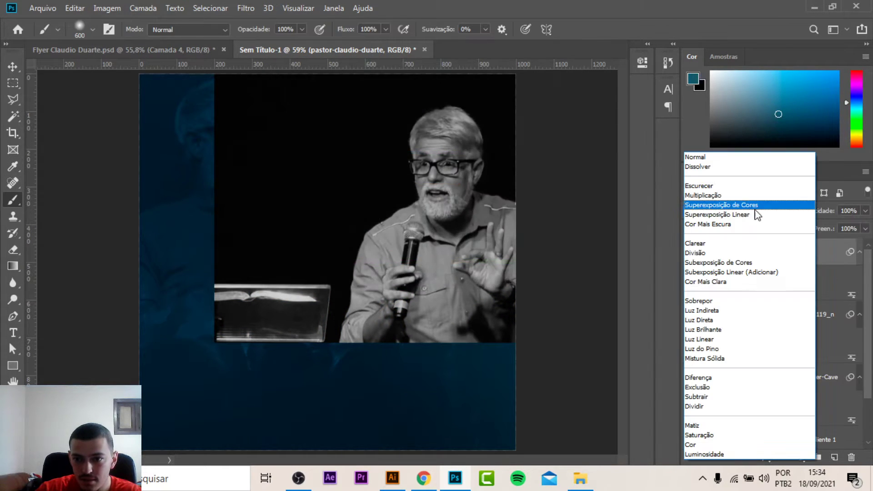
left_click(768, 263)
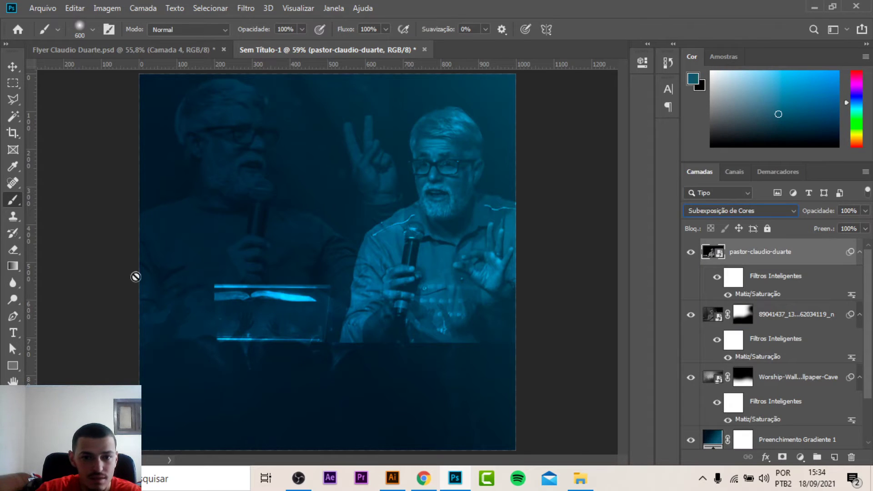
left_click(782, 458)
left_click_drag(210, 293, 321, 361)
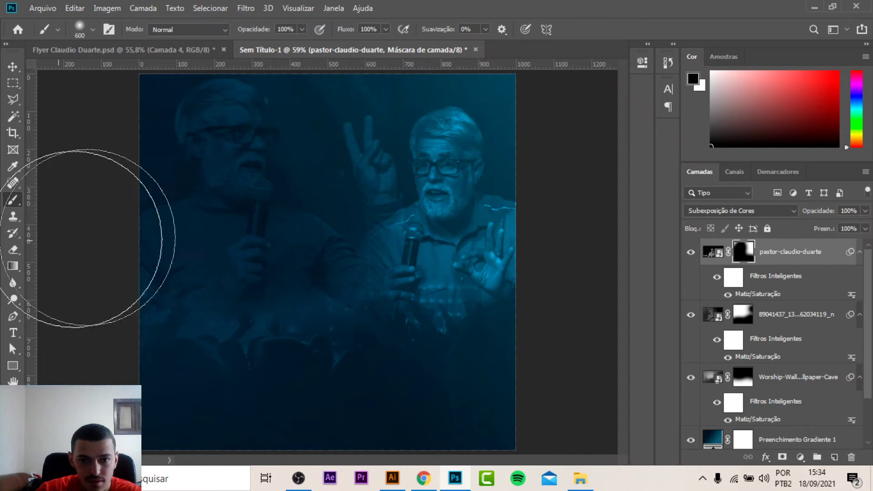
Raise the 89041437 layer's Hue/Saturation lightness and move that left photo left and down
left_click(743, 315)
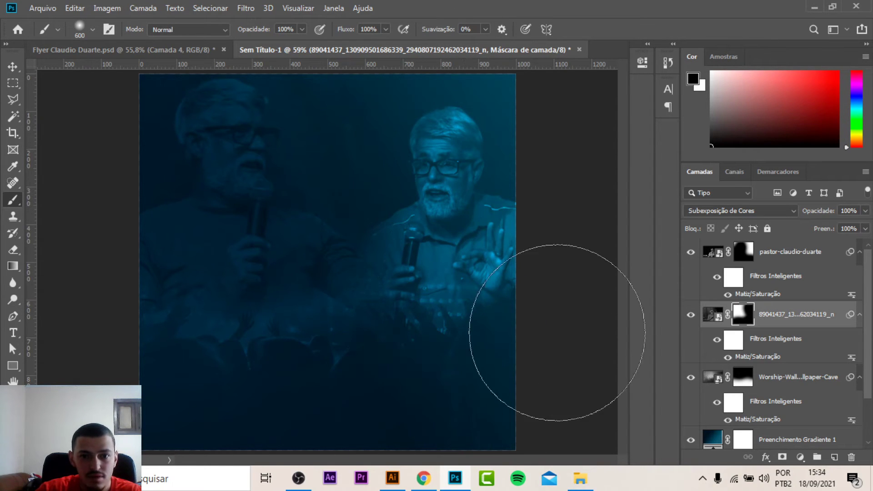
left_click(13, 67)
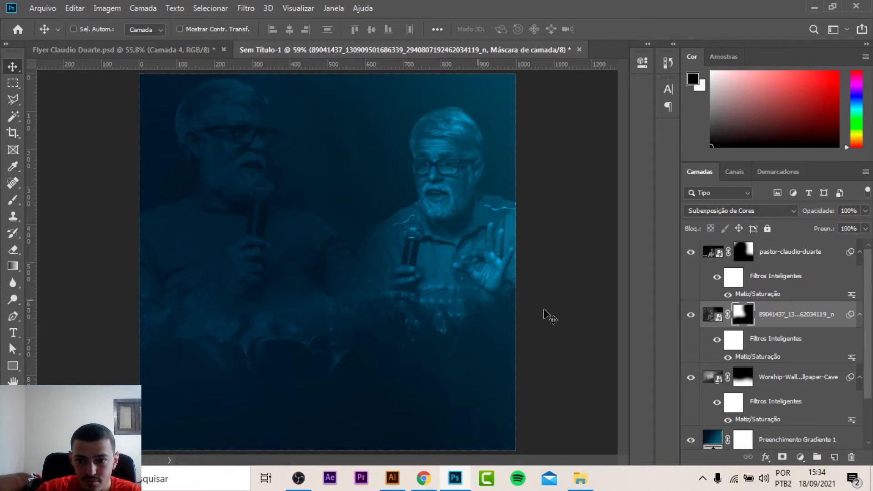
left_click(717, 315)
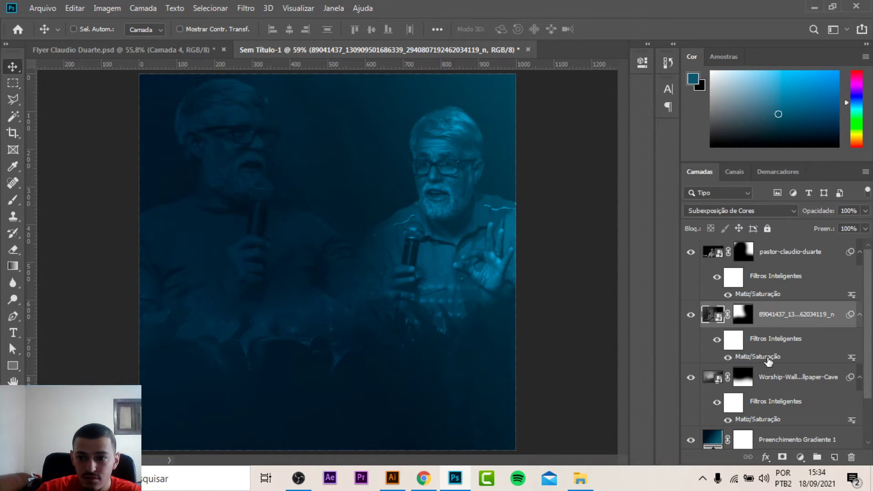
double_click(768, 358)
left_click_drag(370, 220, 380, 220)
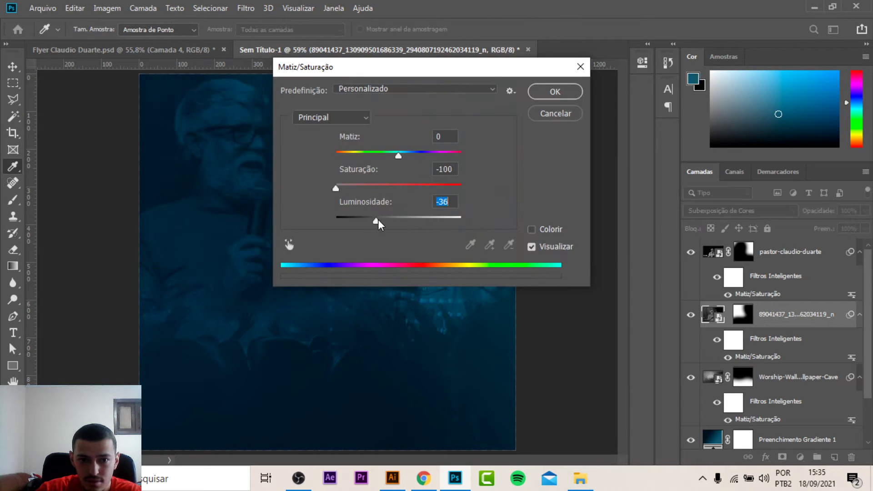
left_click(542, 96)
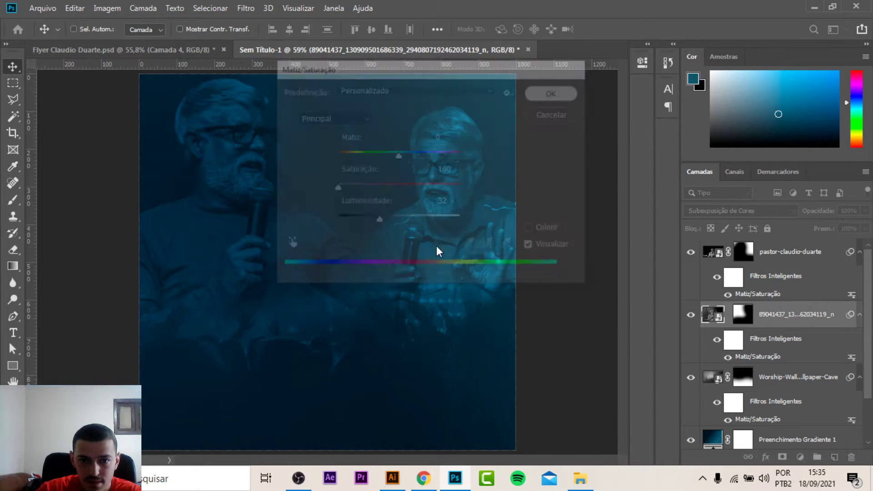
left_click_drag(253, 217, 209, 229)
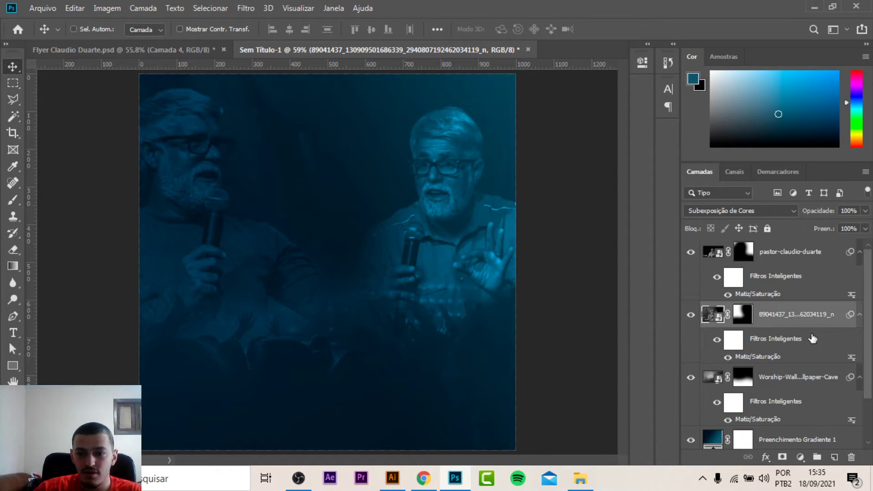
left_click(752, 260)
Group all flyer layers down to Camada 1 into a group named 'bg'
scroll(784, 421, "down", 2)
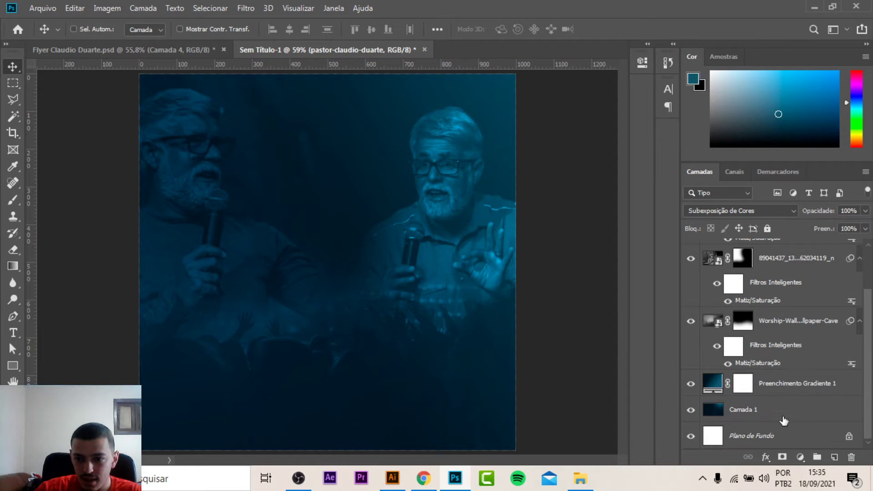
left_click(791, 420, "shift")
key("ctrl+g")
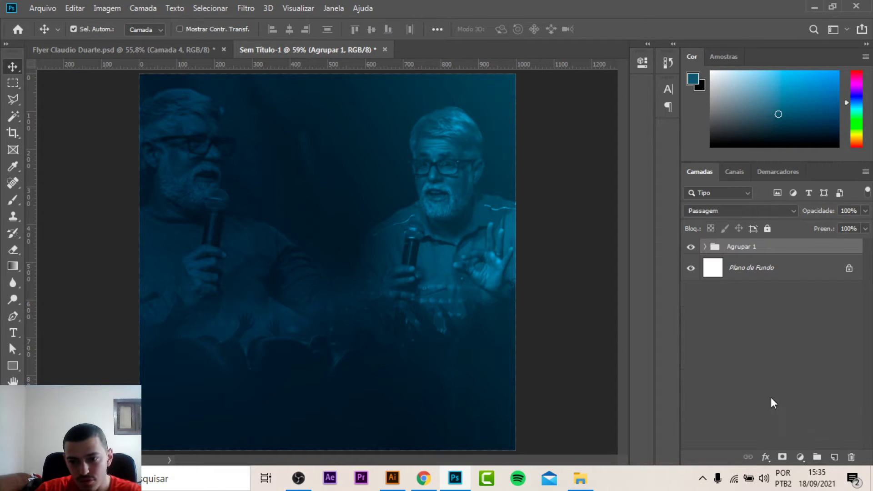
type("bo")
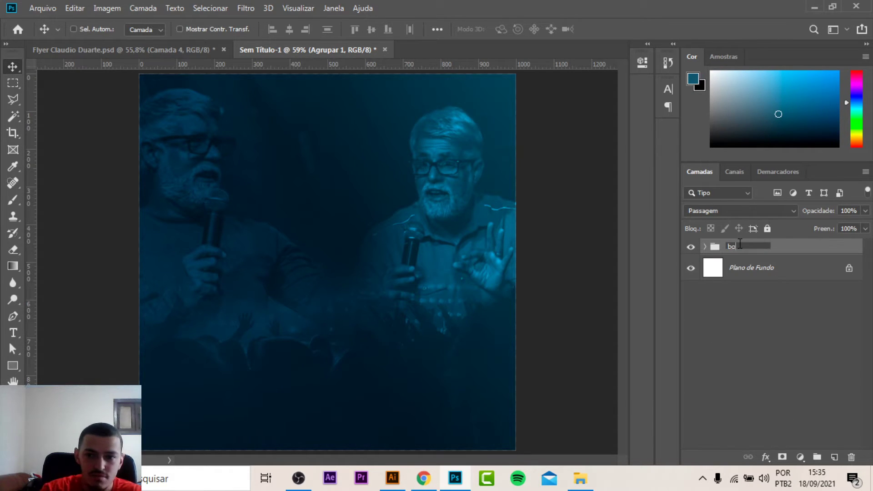
key("Return")
Add a Color Lookup adjustment layer using the 2Strip.look preset
left_click(802, 456)
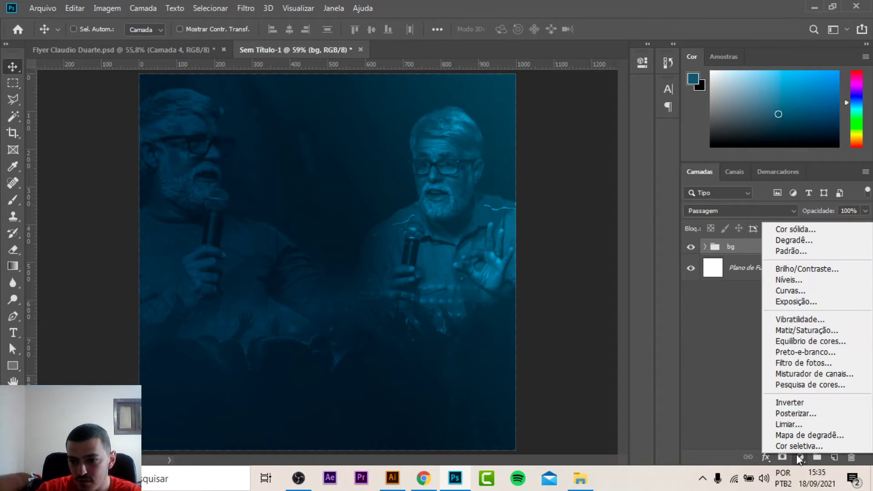
key("Escape")
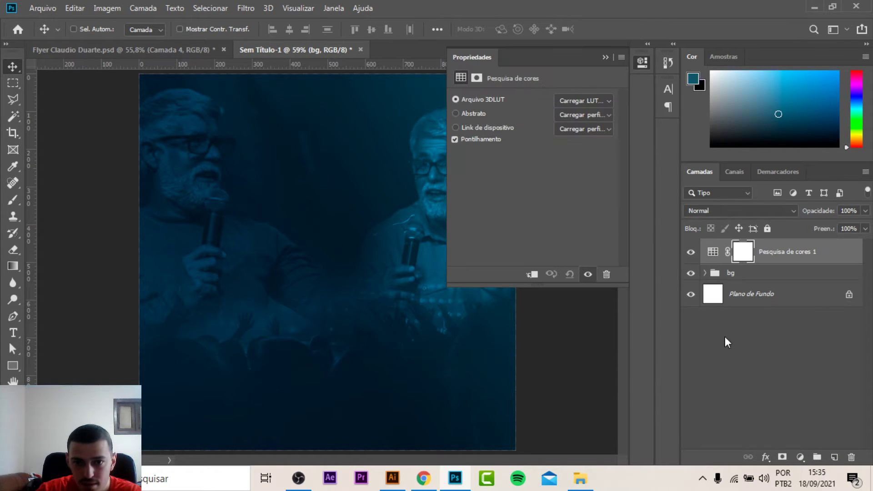
left_click(581, 99)
left_click(591, 144)
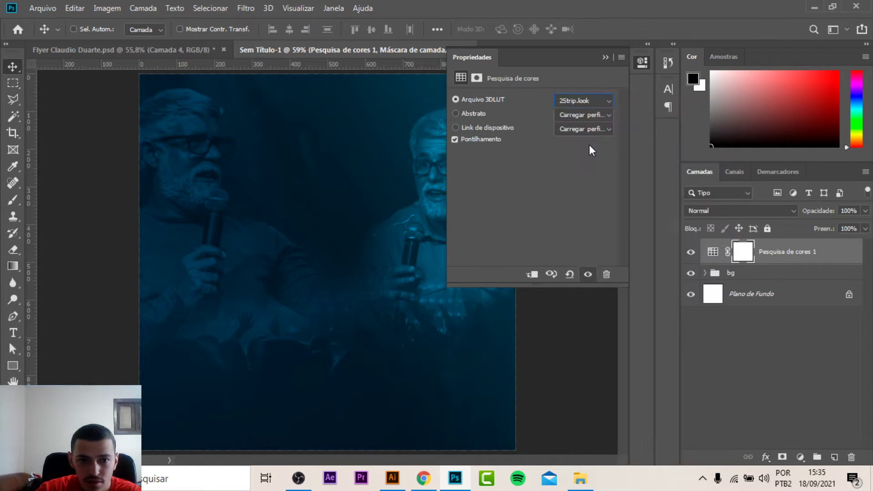
left_click(605, 58)
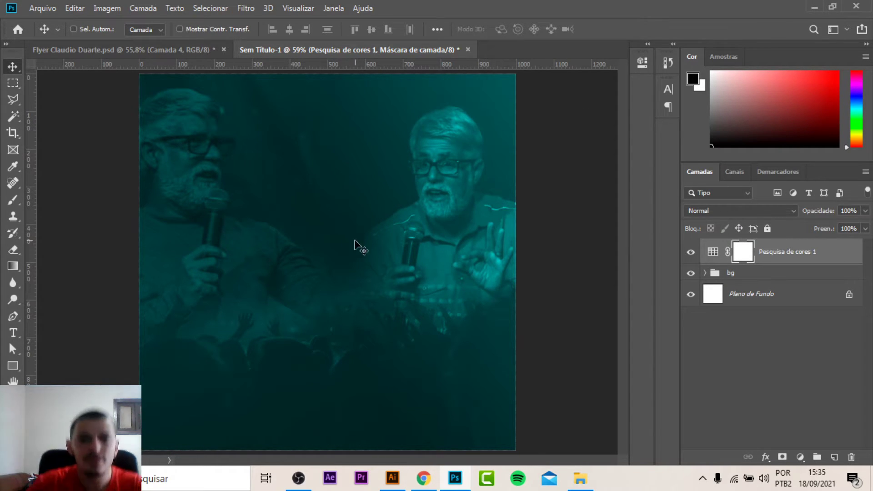
Inspect the bg group, toggling the gradient fill off and on, then collapse it and target Pesquisa de cores 1
scroll(318, 175, "up", 2, "alt")
scroll(321, 168, "up", 2, "alt")
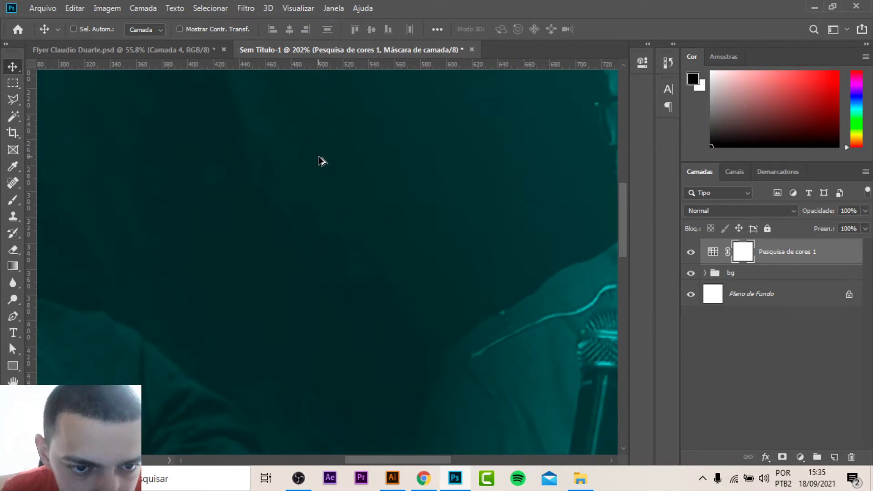
scroll(319, 159, "down", 5, "alt")
scroll(332, 188, "up", 3, "alt")
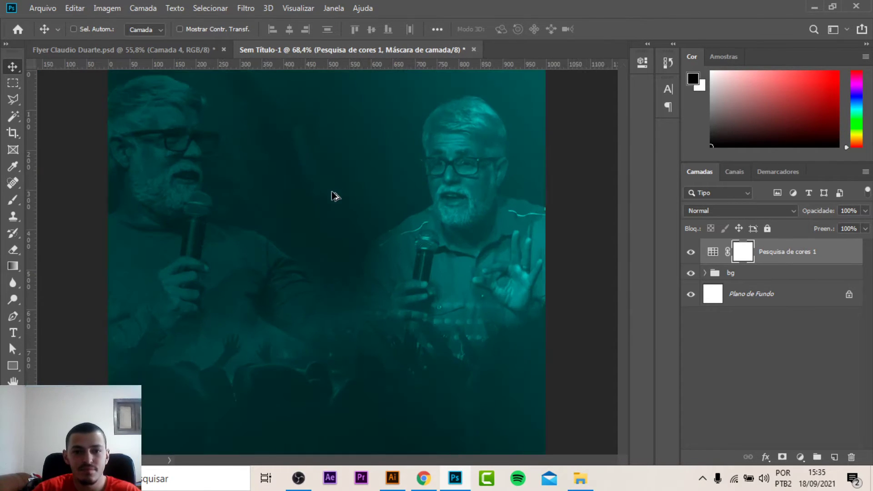
left_click(706, 273)
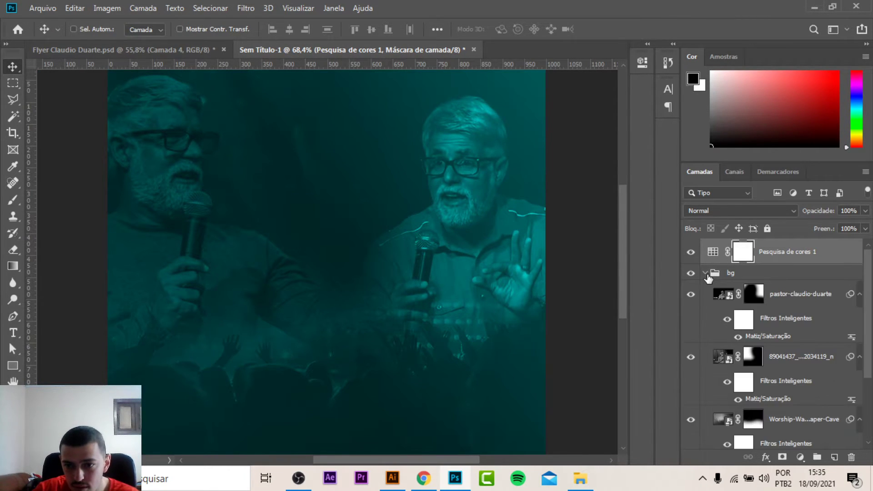
scroll(713, 364, "down", 2)
left_click(695, 387)
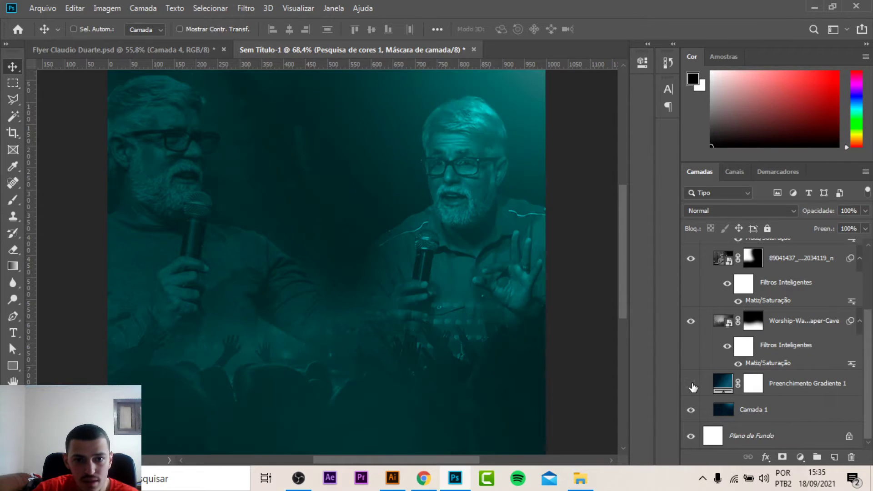
left_click(693, 386)
scroll(698, 354, "up", 3)
scroll(704, 300, "up", 2)
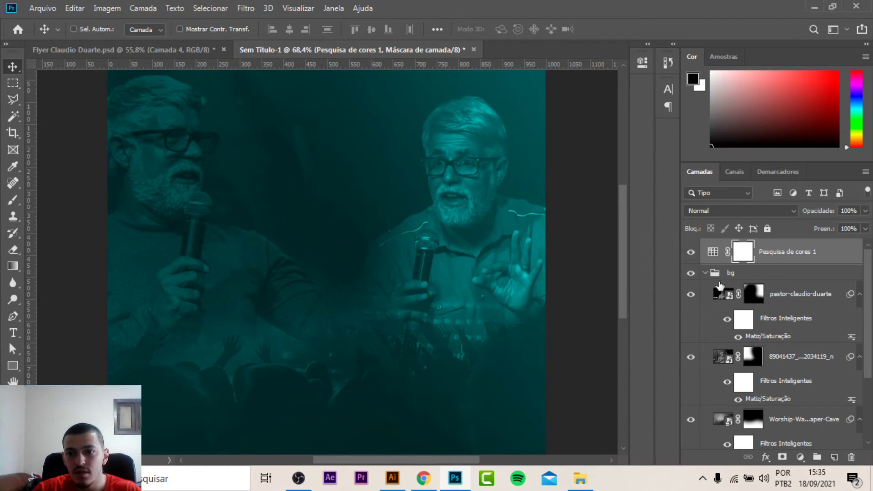
left_click(706, 274)
left_click(713, 252)
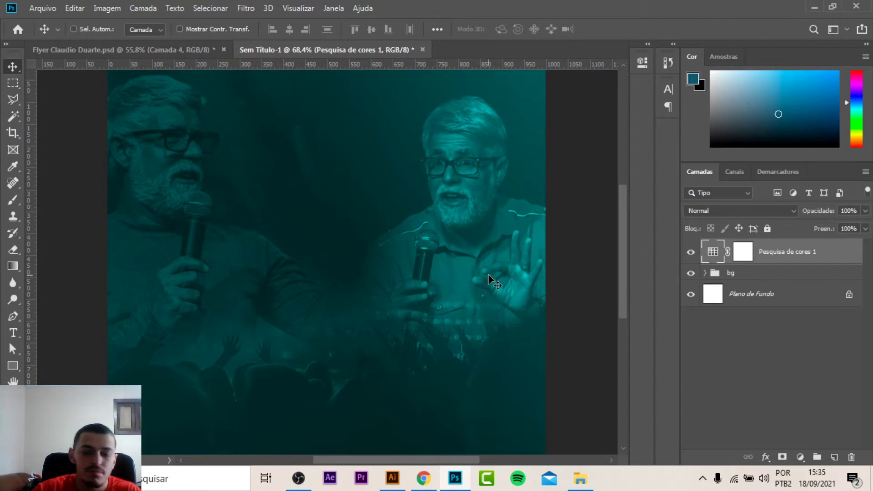
scroll(487, 274, "down", 2)
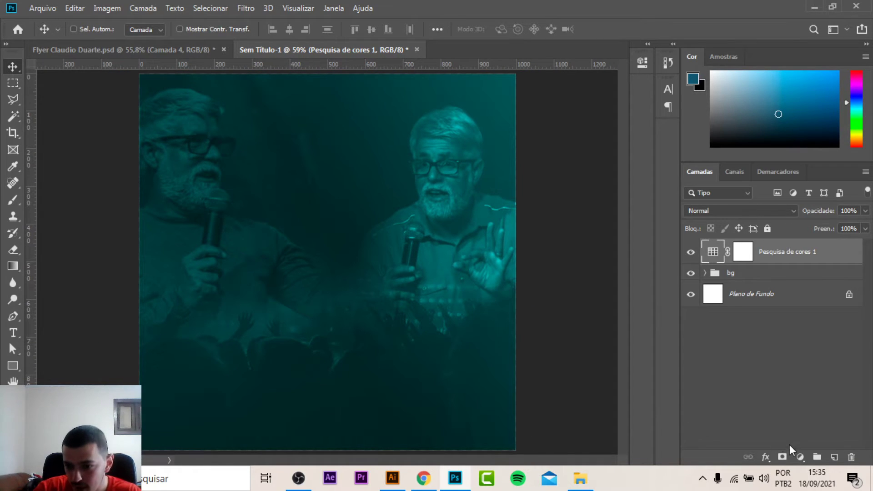
Add a Solid Color fill layer in bright green
left_click(801, 457)
left_click(801, 234)
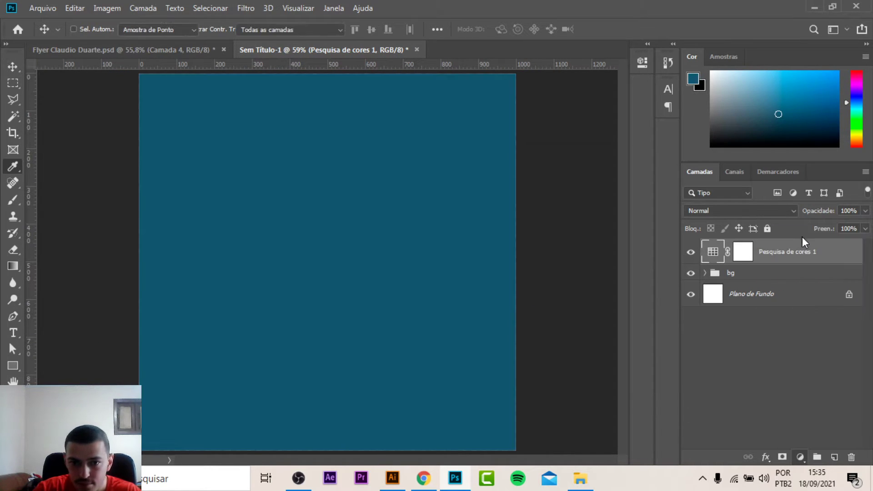
left_click_drag(695, 266, 698, 279)
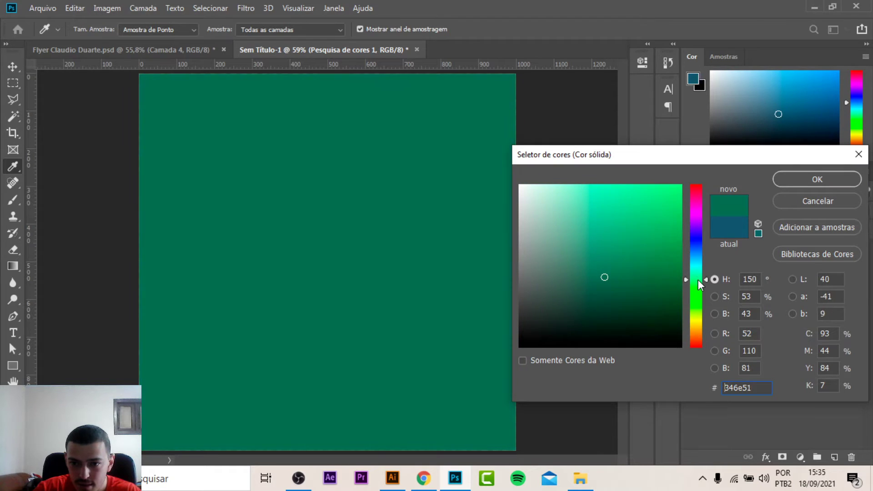
left_click(632, 257)
left_click(805, 186)
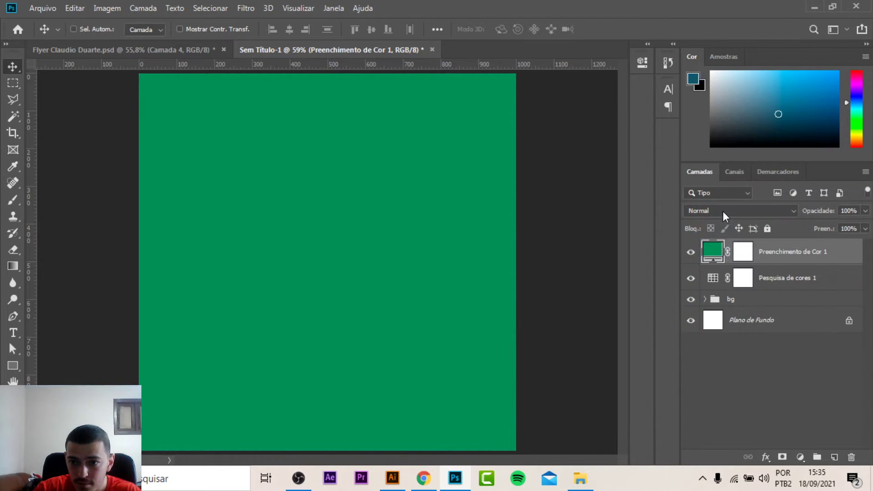
Blend the green fill with Exclusão at 39% opacity, after trying Diferença
left_click(722, 211)
left_click(713, 379)
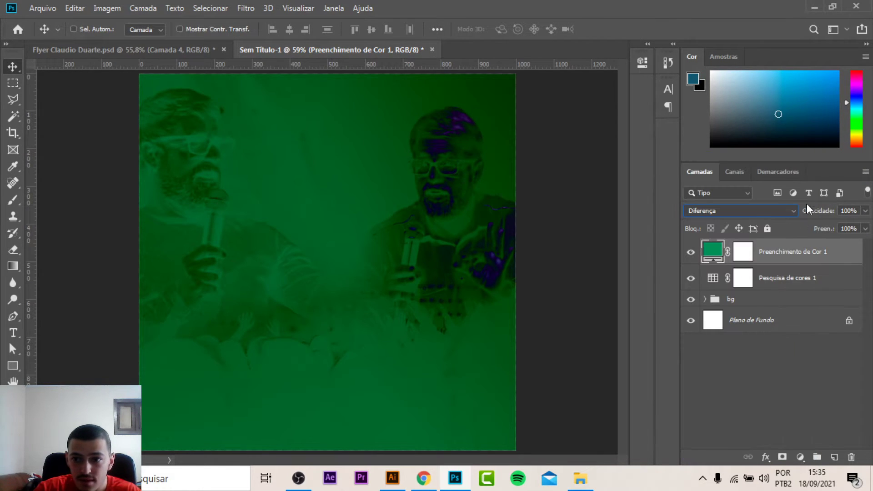
mouse_move(804, 219)
left_mouse_down()
mouse_move(781, 218)
mouse_move(792, 218)
left_mouse_up()
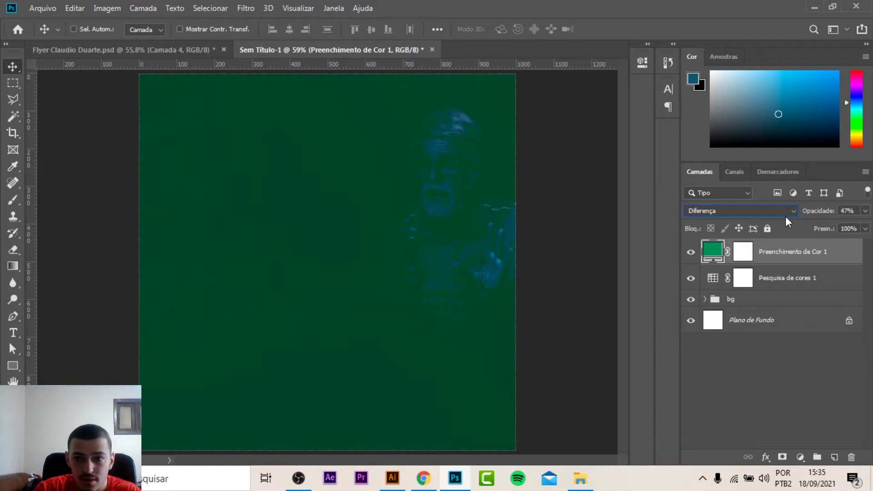
left_click(782, 212)
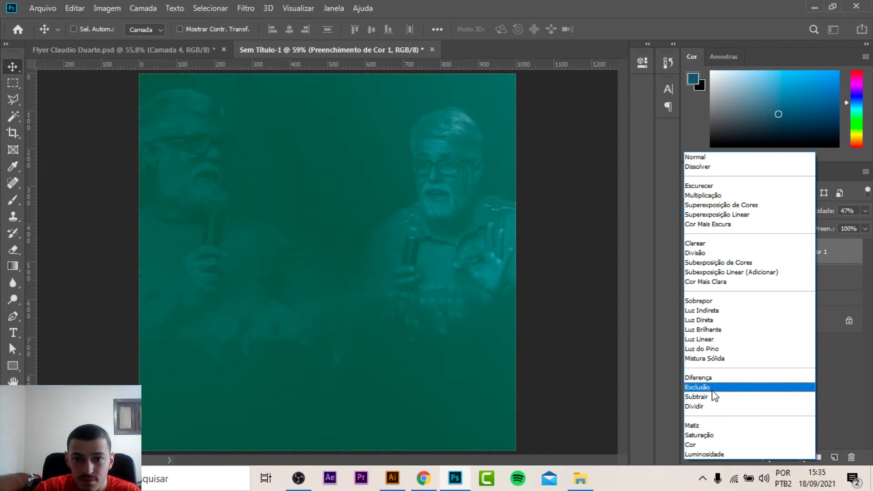
left_click(712, 389)
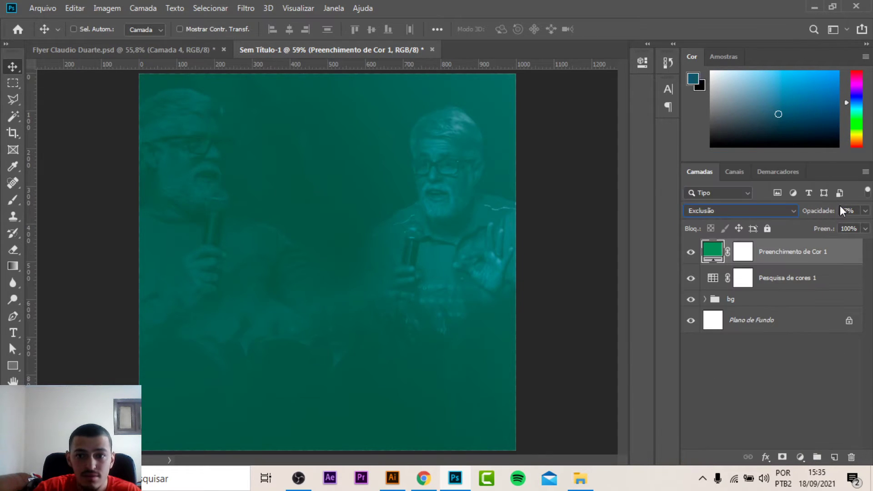
left_click_drag(811, 218, 801, 219)
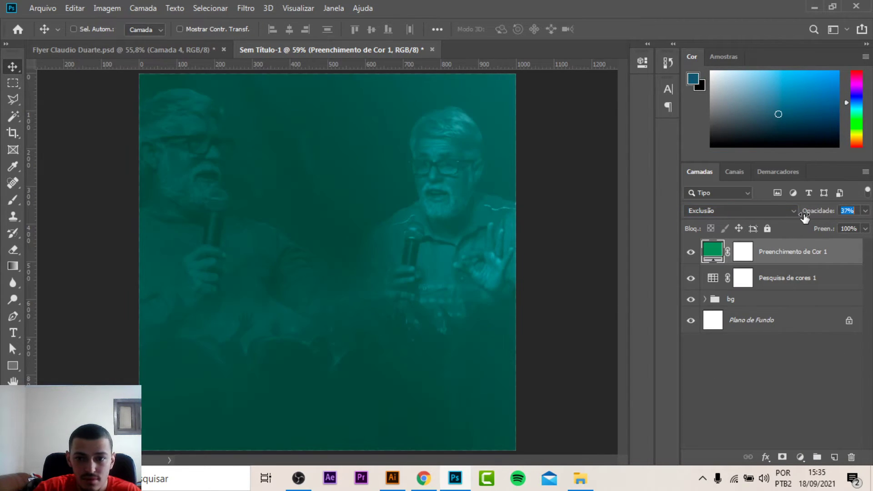
key("Return")
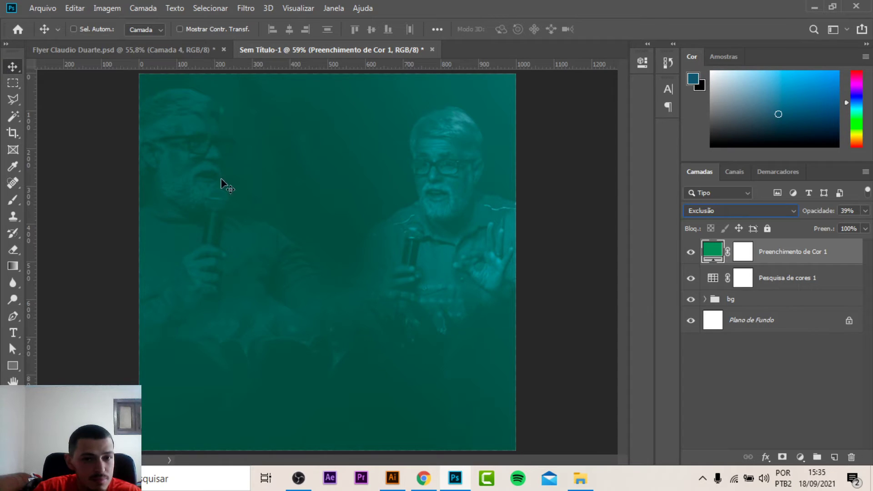
left_click(109, 50)
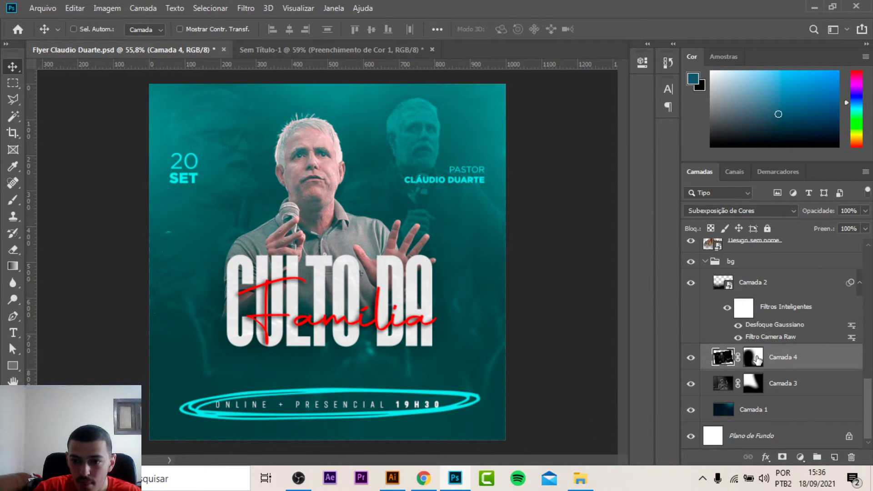
In the reference flyer, check Camada 3 and 4, collapse bg, and select Equilíbrio de Cores 1
left_click(780, 378)
left_click(776, 357)
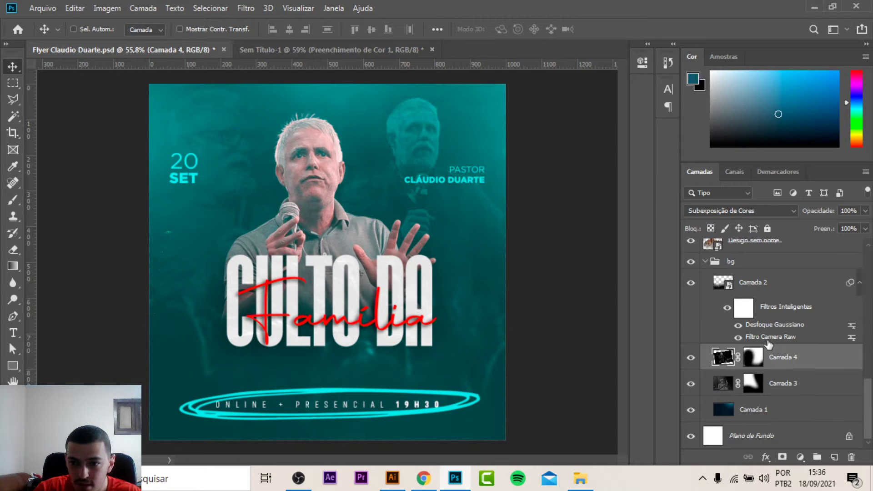
left_click(707, 262)
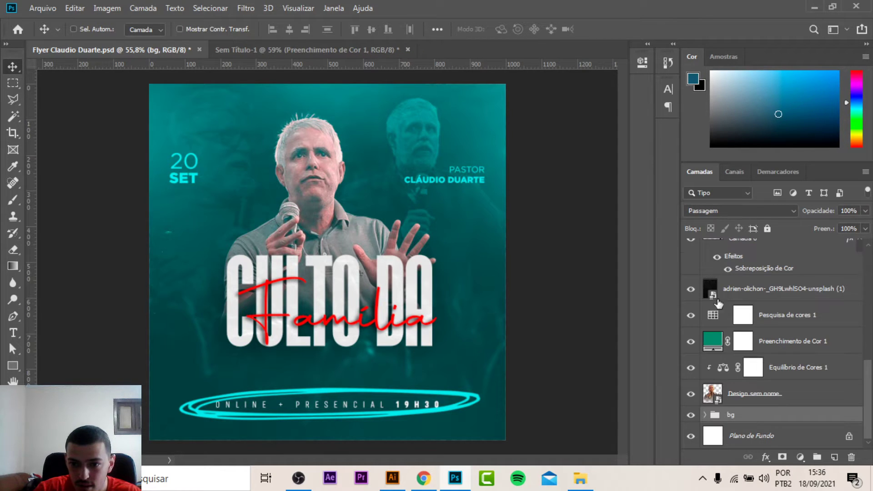
left_click(723, 370)
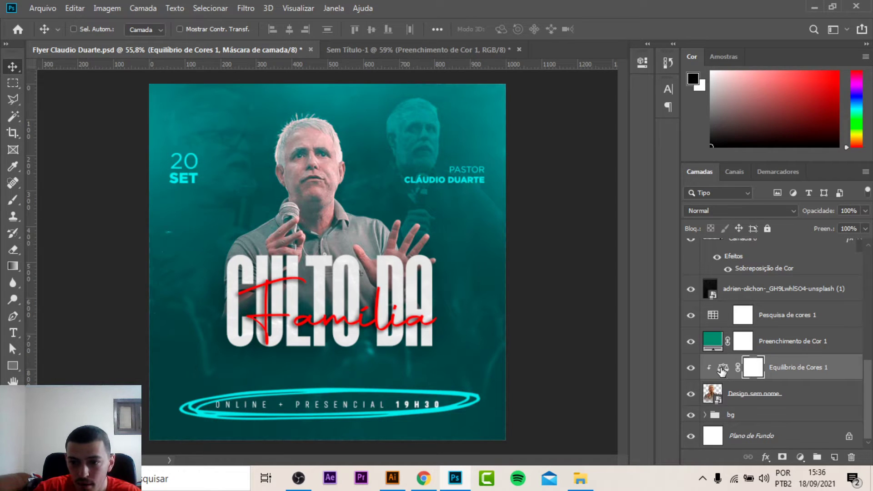
Read the reference's Color Balance settings, then add a Color Balance layer in Sem Título-1
double_click(723, 369)
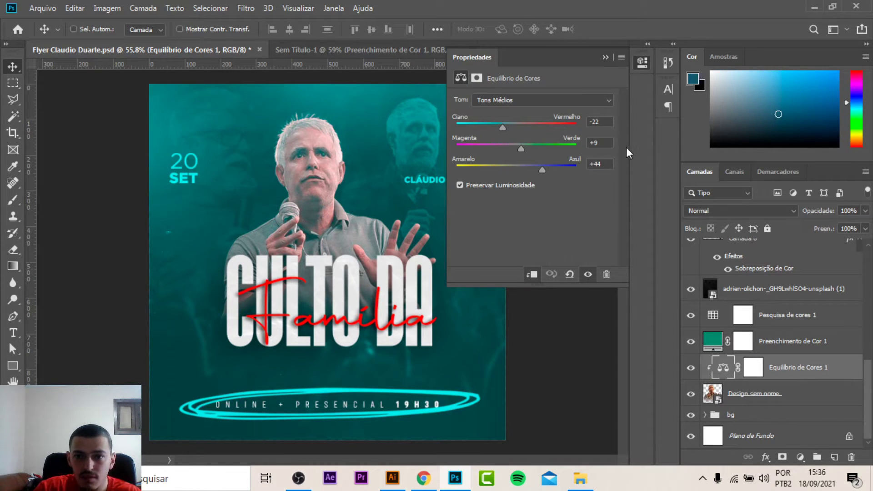
left_click(605, 58)
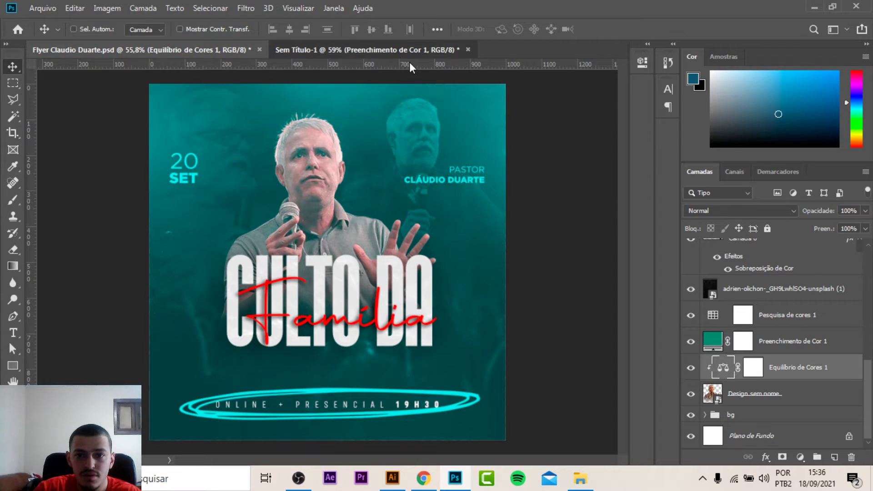
left_click(409, 53)
left_click(799, 463)
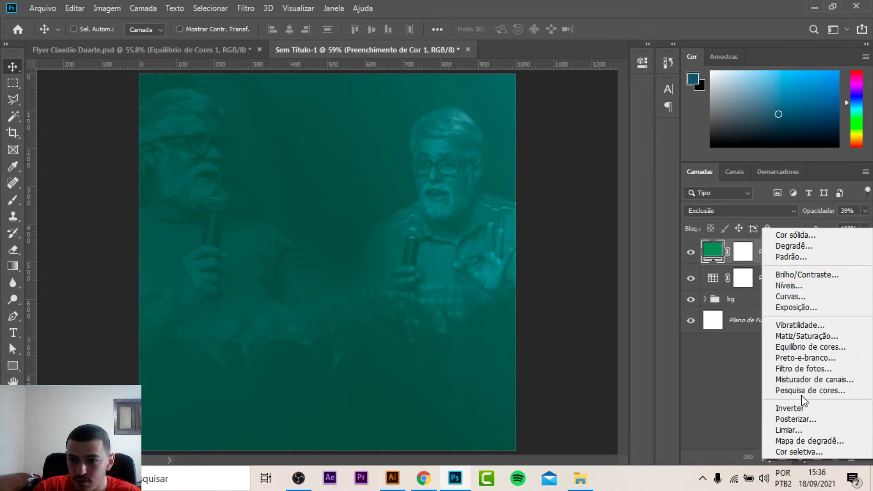
left_click(798, 348)
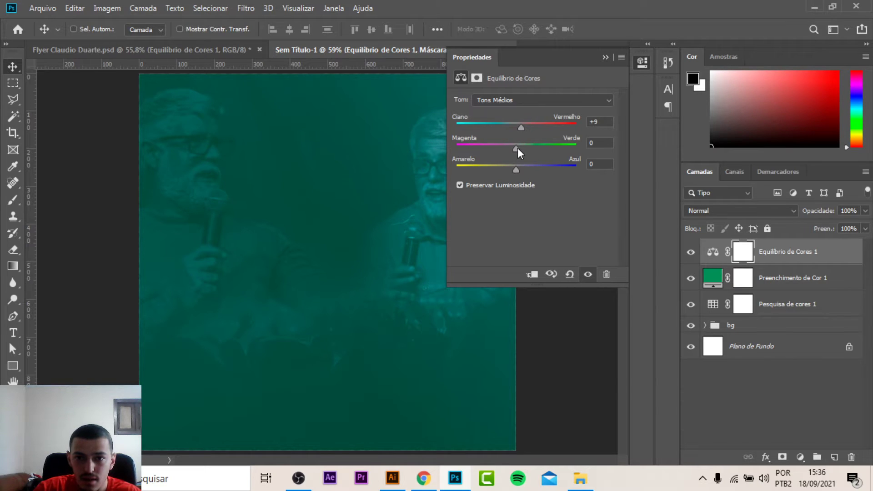
Set the Color Balance midtones to -22 cyan, +9 green and +42 blue, matching the reference
left_click(244, 53)
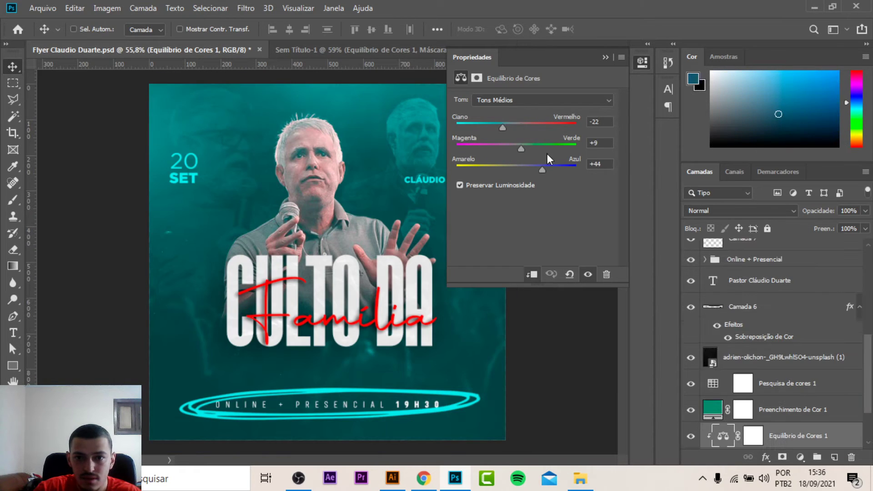
left_click(359, 47)
mouse_move(521, 130)
left_mouse_down()
mouse_move(500, 131)
mouse_move(522, 149)
left_mouse_up()
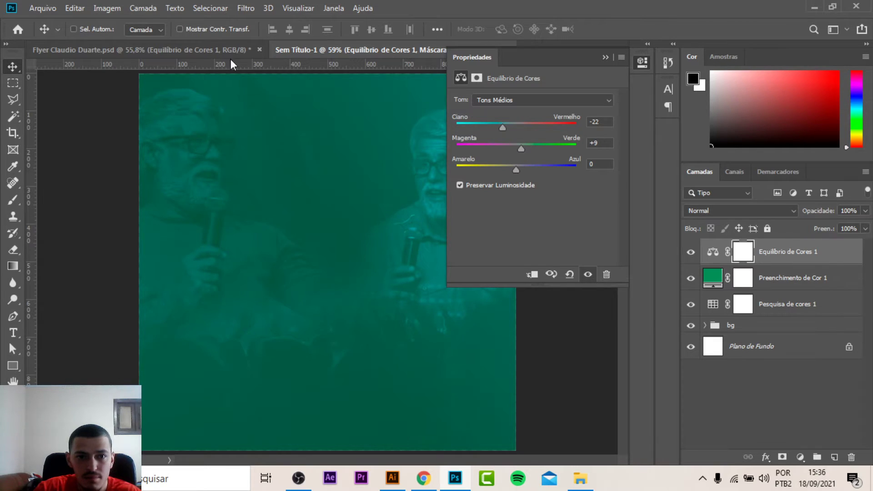
left_click(212, 49)
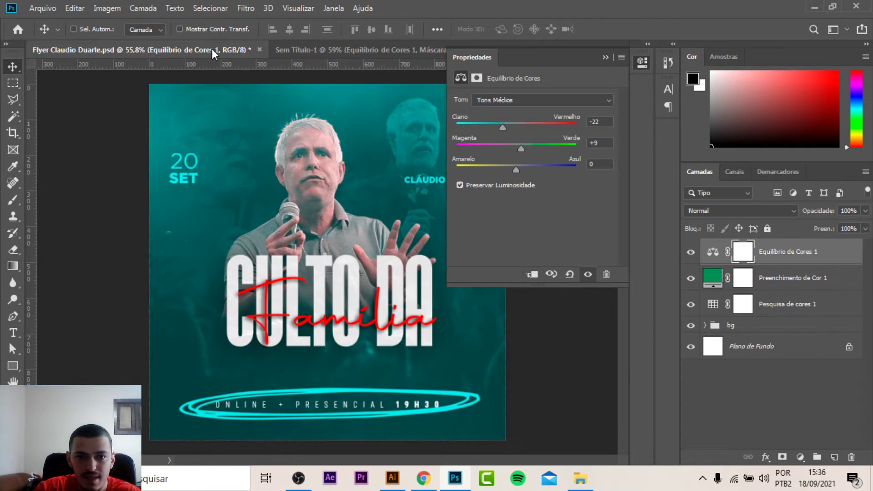
left_click(337, 50)
left_click_drag(528, 169, 532, 171)
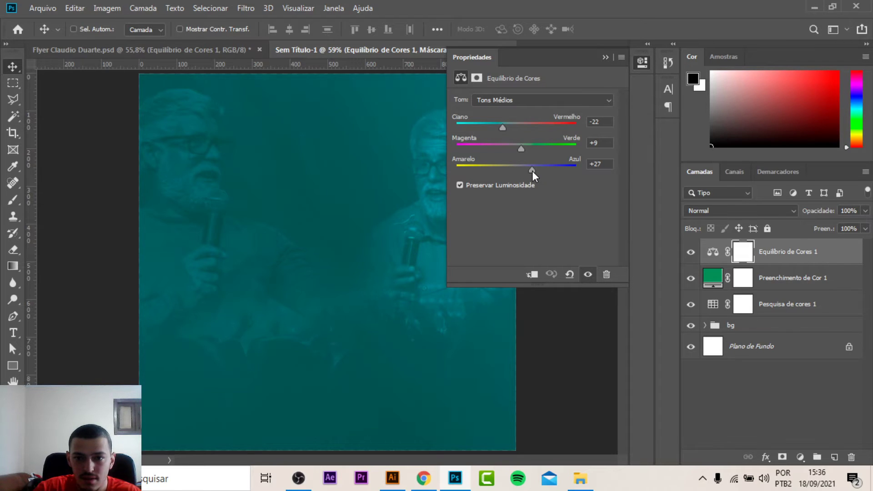
left_click_drag(536, 171, 542, 171)
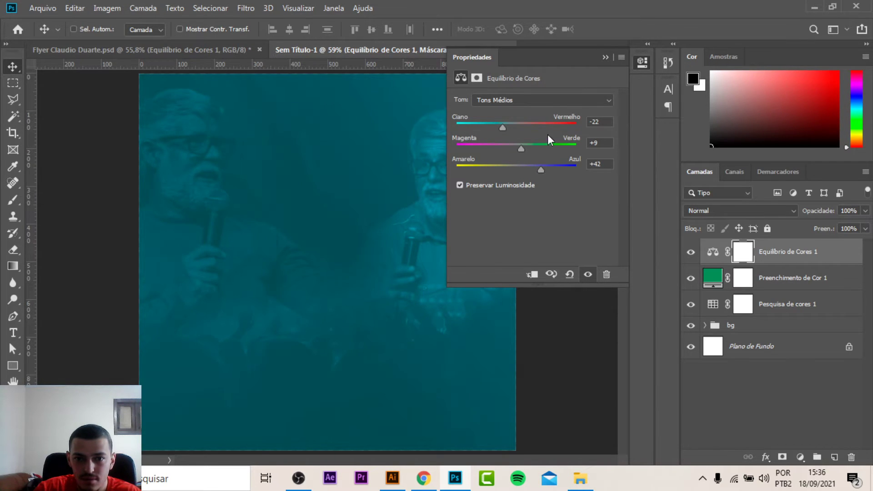
left_click(606, 57)
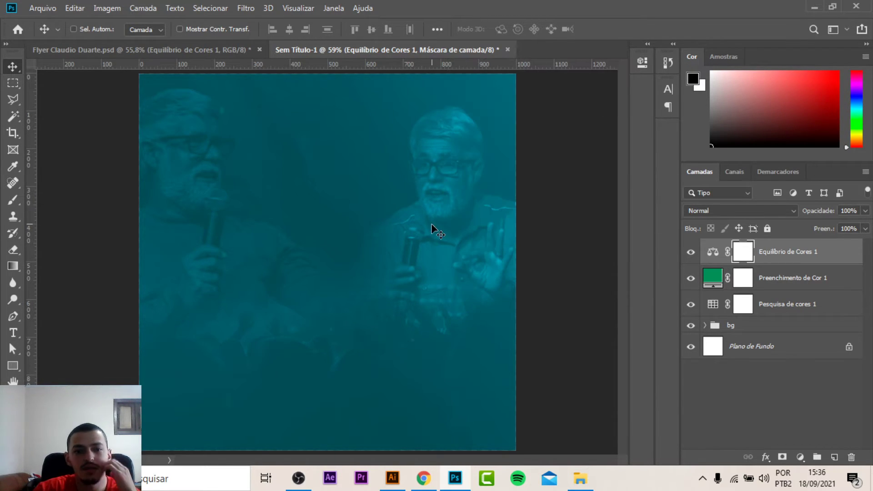
Browse the bg group's layers, selecting the worship wallpaper and faded pastor photo
left_click(441, 405, "ctrl")
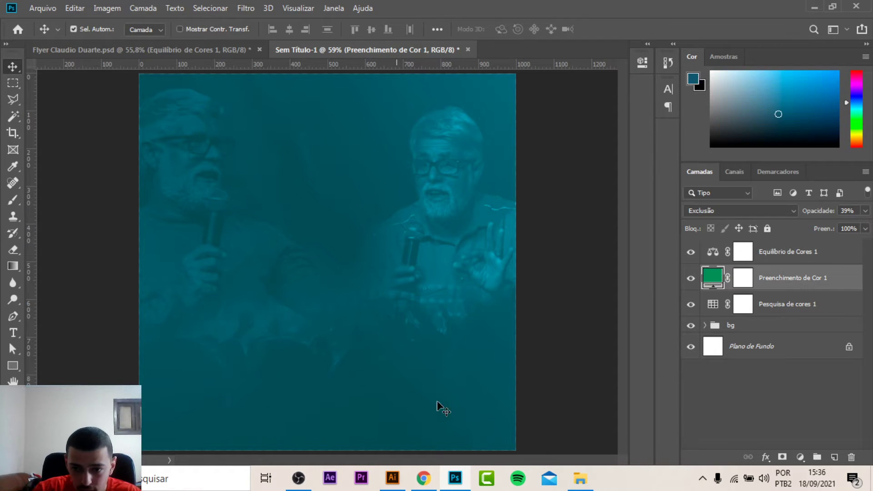
left_click(710, 331)
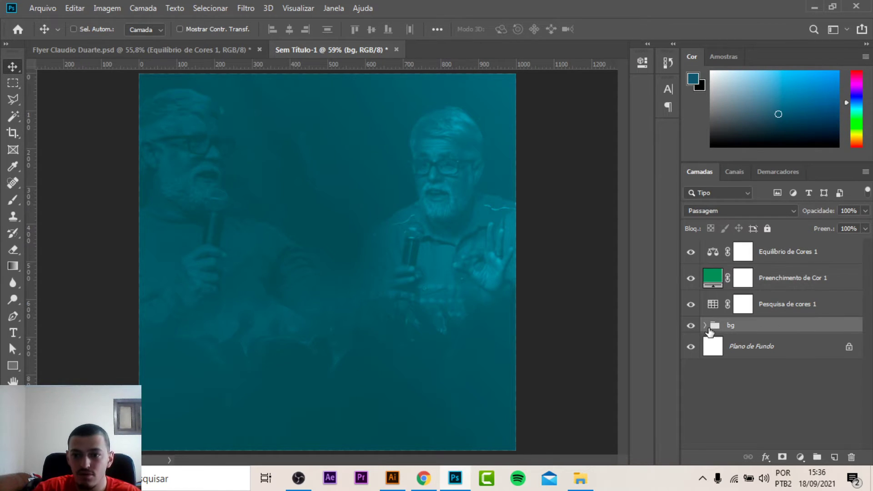
left_click(705, 326)
scroll(792, 328, "down", 3)
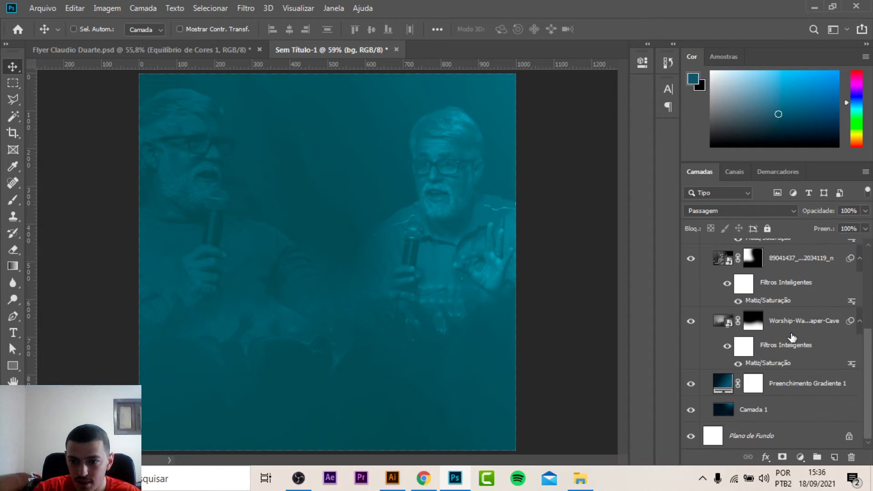
left_click(760, 325)
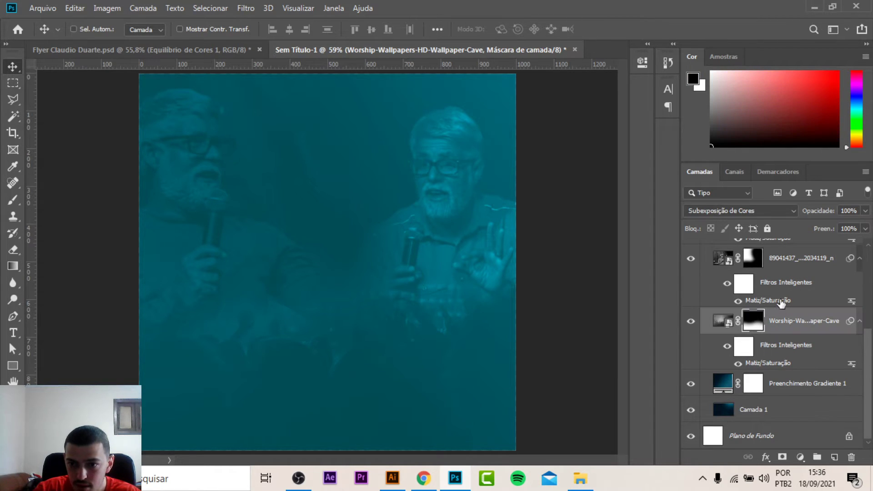
left_click(774, 258)
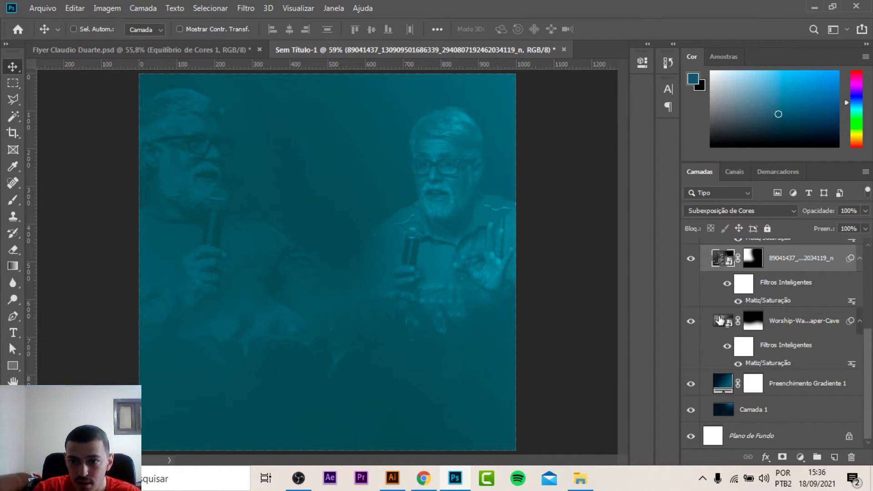
left_click(704, 321)
scroll(702, 322, "up", 2)
scroll(703, 322, "up", 2)
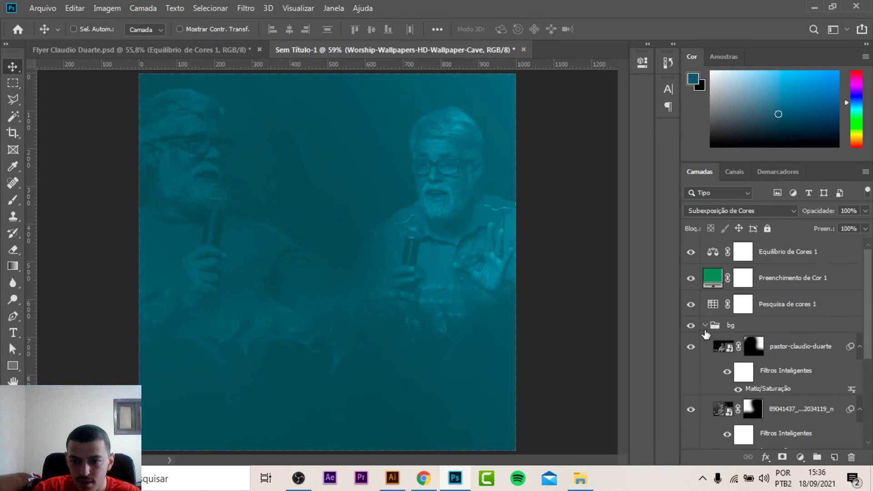
left_click(705, 325)
left_click(791, 278)
scroll(408, 277, "down", 2)
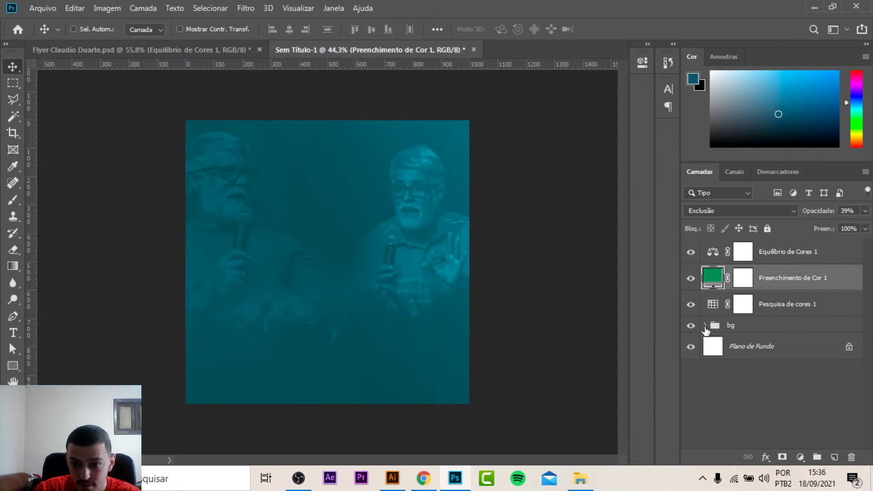
Raise the worship background's Hue/Saturation lightness to +1 and fit the canvas on screen
left_click(706, 326)
scroll(763, 337, "down", 3)
scroll(777, 309, "up", 1)
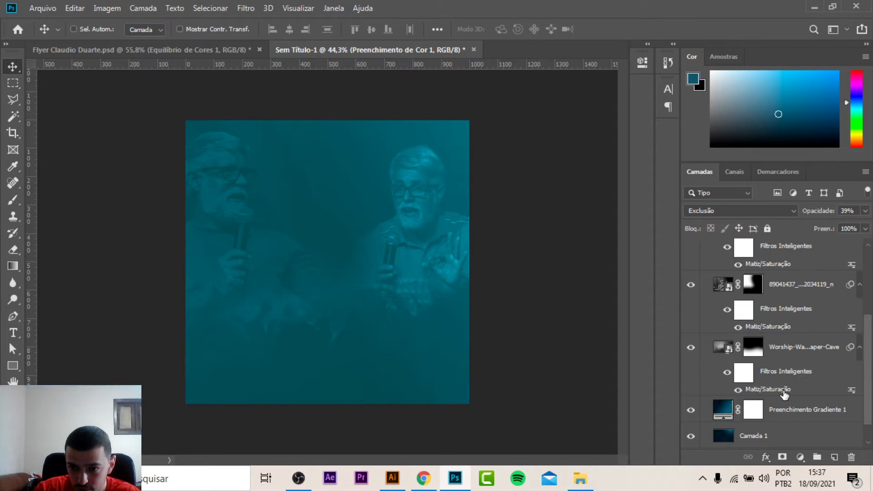
double_click(783, 391)
left_click_drag(388, 220, 399, 220)
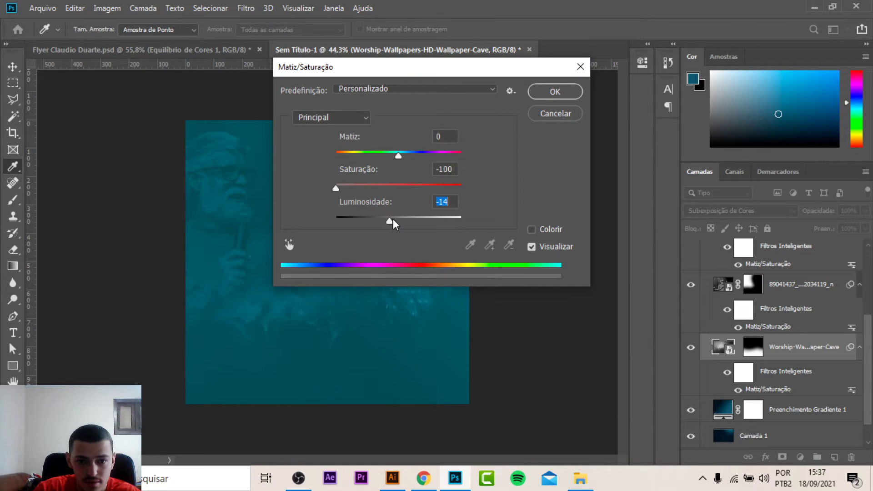
left_click(555, 91)
left_click(405, 360, "ctrl")
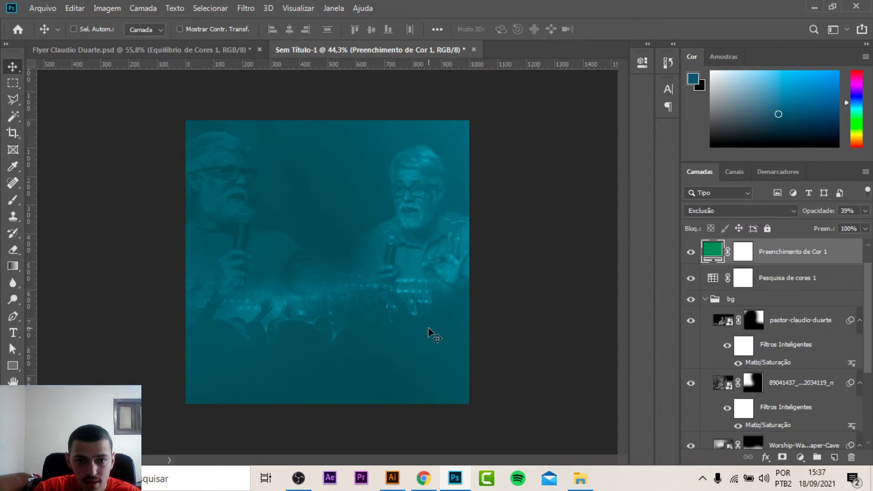
key("ctrl+0")
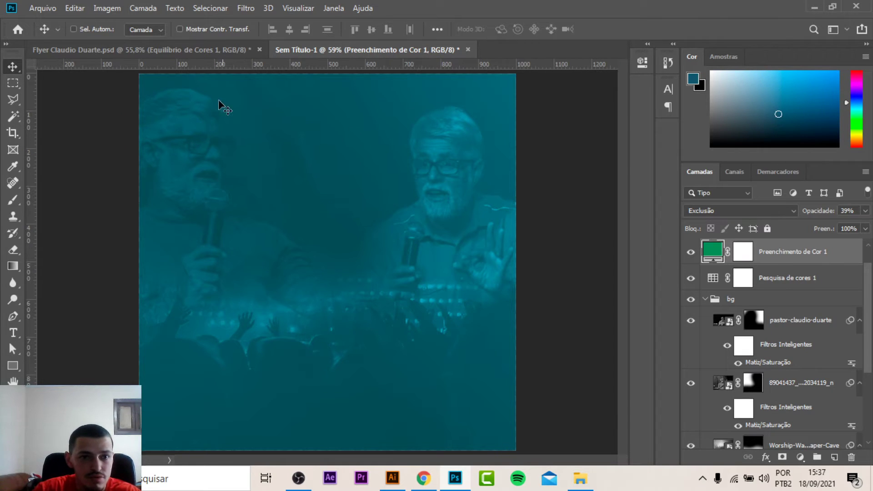
Place 'Design sem nome (10)' as an embedded pastor cutout at the centre
left_click(43, 8)
left_click(86, 249)
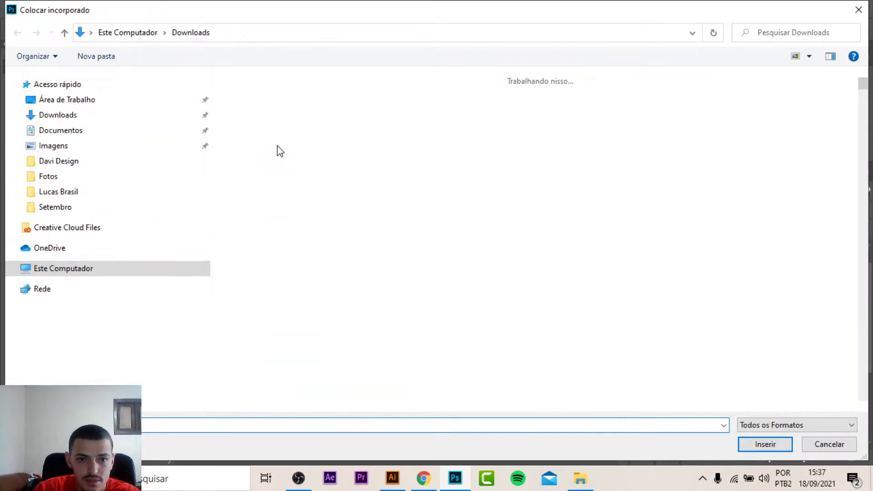
scroll(642, 259, "down", 3)
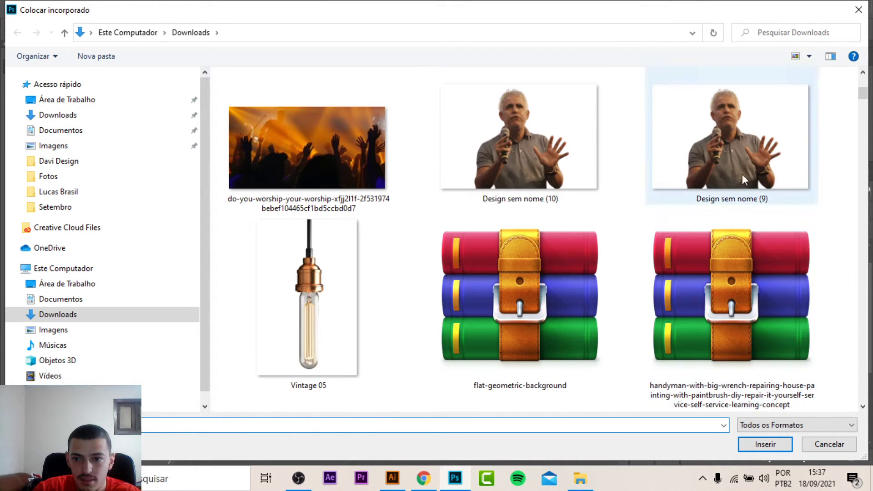
left_click(490, 172)
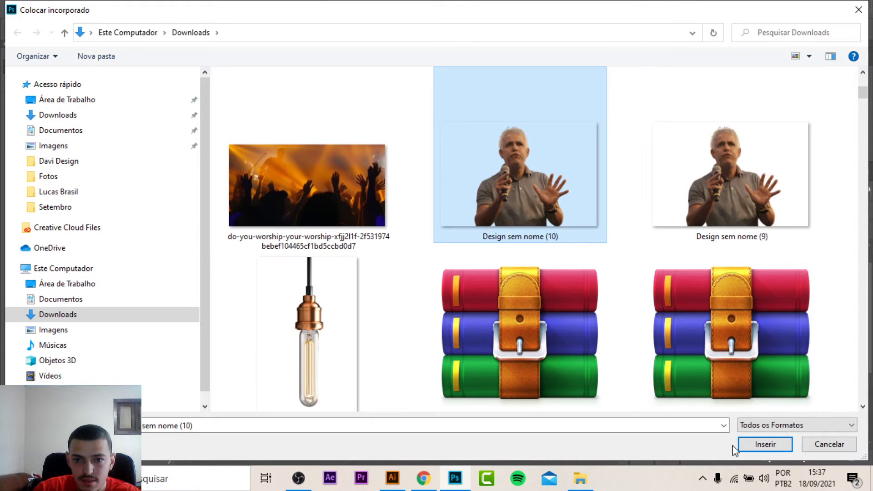
left_click(757, 450)
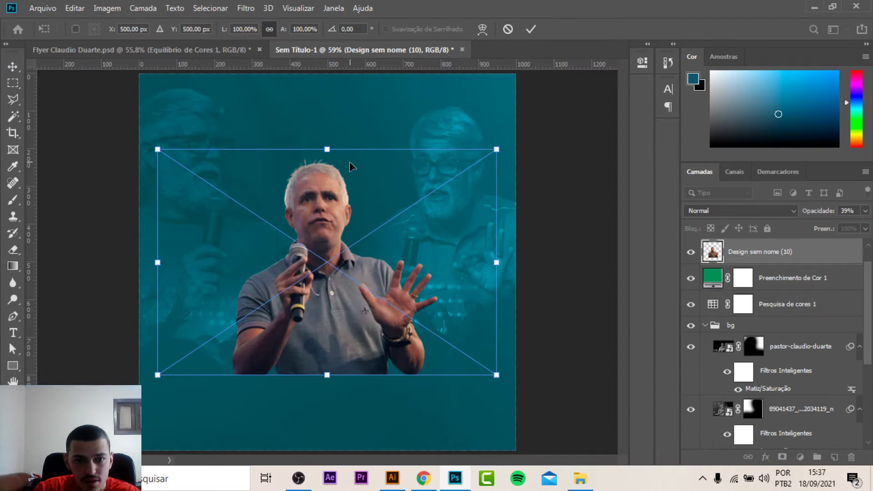
key("Return")
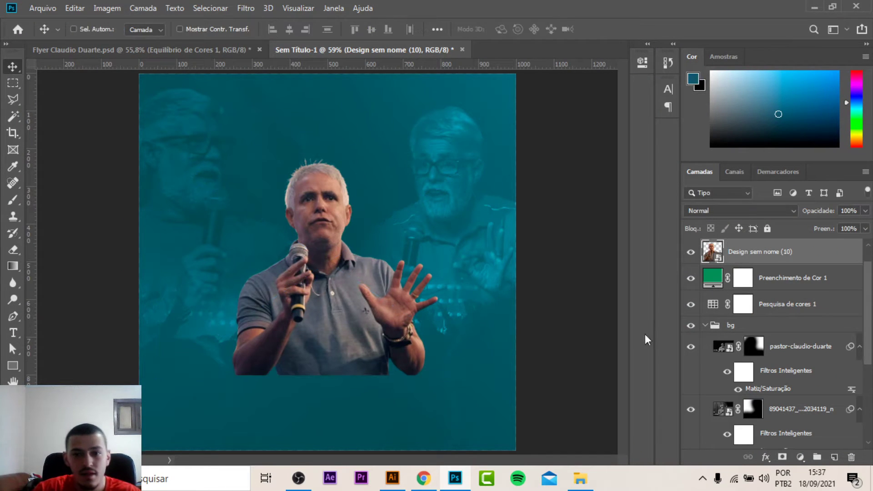
Mask the pastor's lower body to fade into the teal and move him higher
left_click(783, 457)
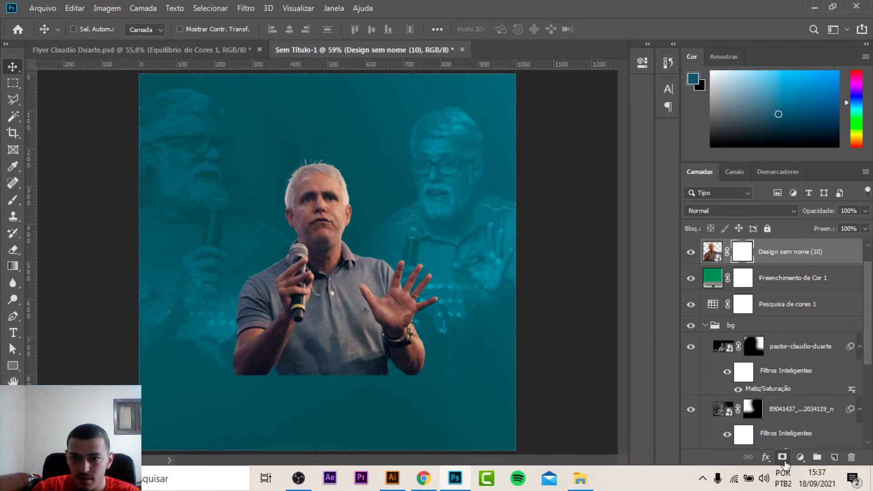
left_click(13, 200)
mouse_move(370, 437)
left_mouse_down()
mouse_move(352, 452)
mouse_move(300, 469)
mouse_move(248, 473)
mouse_move(375, 466)
mouse_move(390, 448)
mouse_move(164, 436)
left_mouse_up()
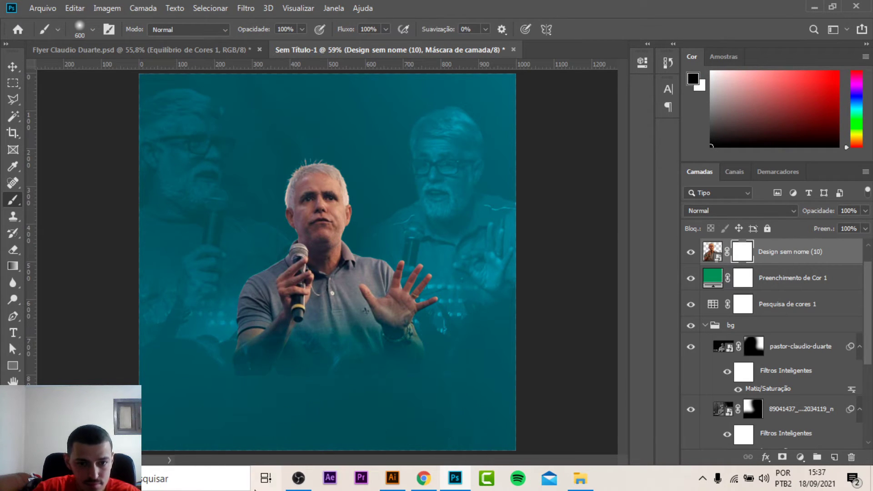
left_click(348, 303)
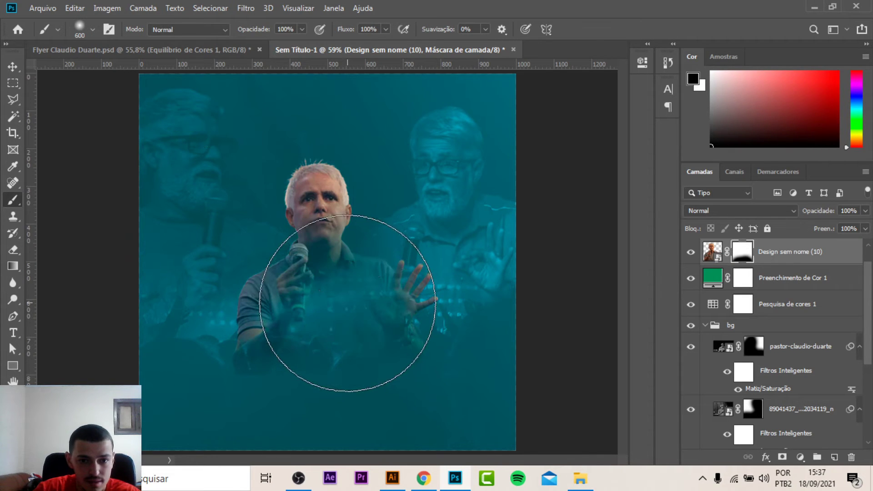
key("ctrl+z")
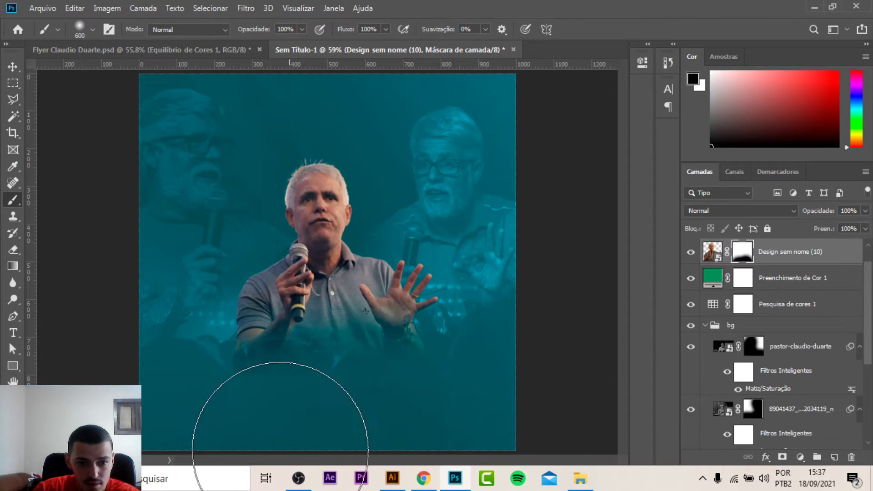
key("v")
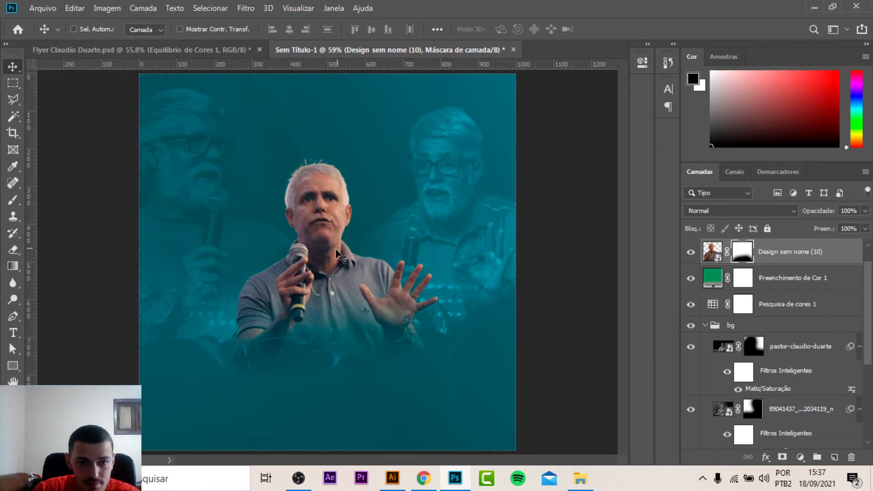
left_click_drag(332, 249, 332, 200)
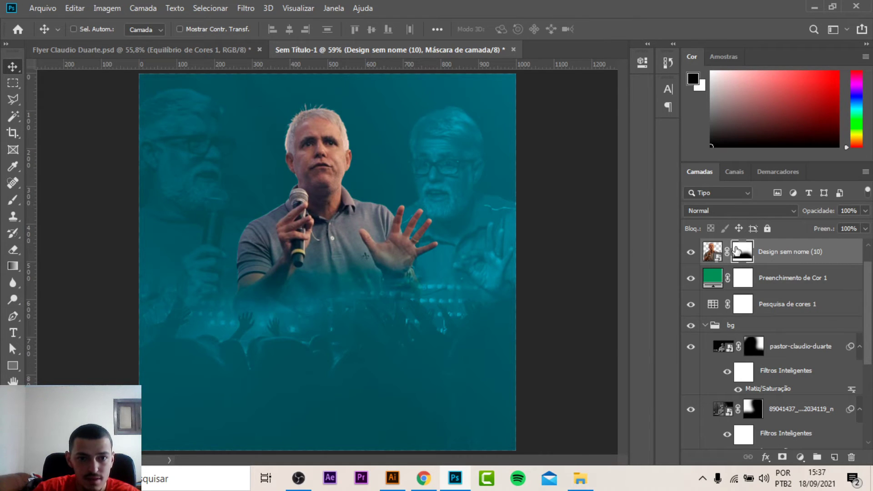
Copy the flyer's Equilíbrio de Cores 1 layer into Sem Título-1
left_click(162, 48)
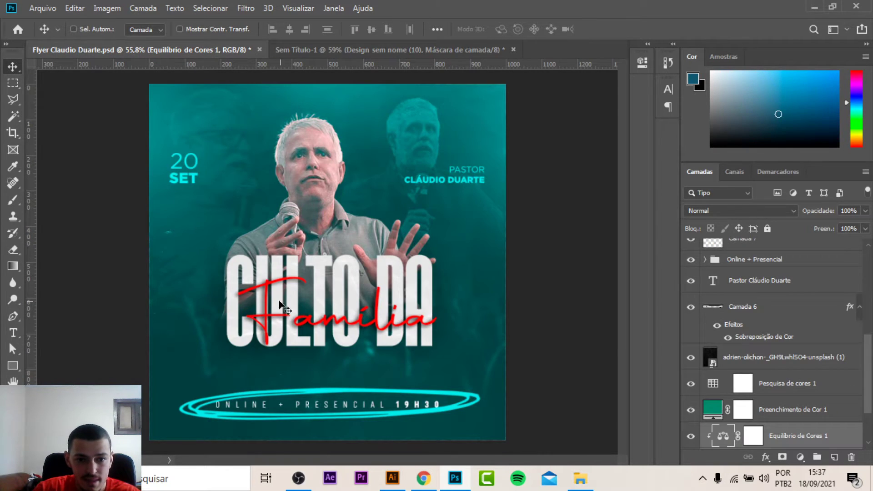
left_click_drag(286, 75, 779, 253)
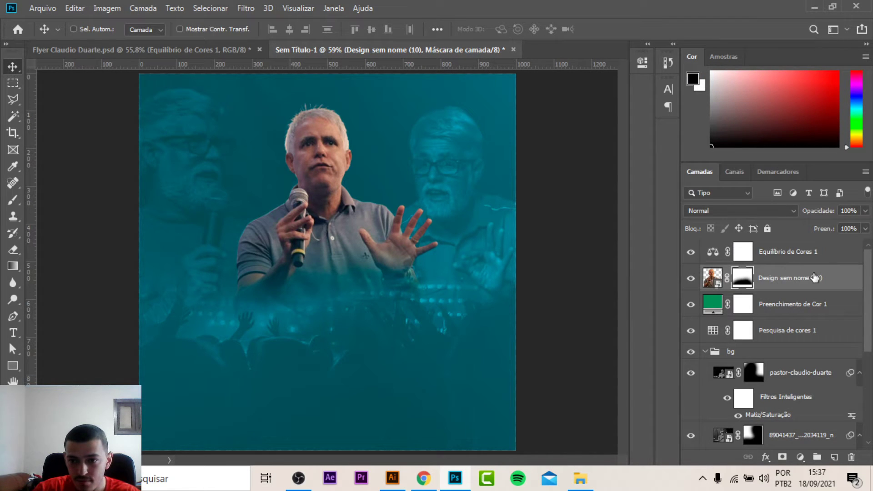
left_click_drag(815, 278, 809, 248)
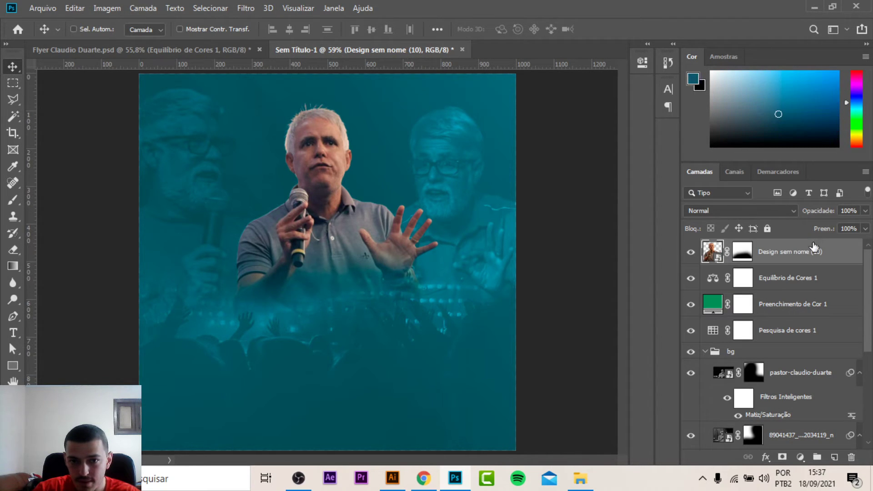
Review the reference flyer's layer stack and its Color Balance settings
left_click(203, 50)
scroll(768, 352, "up", 4)
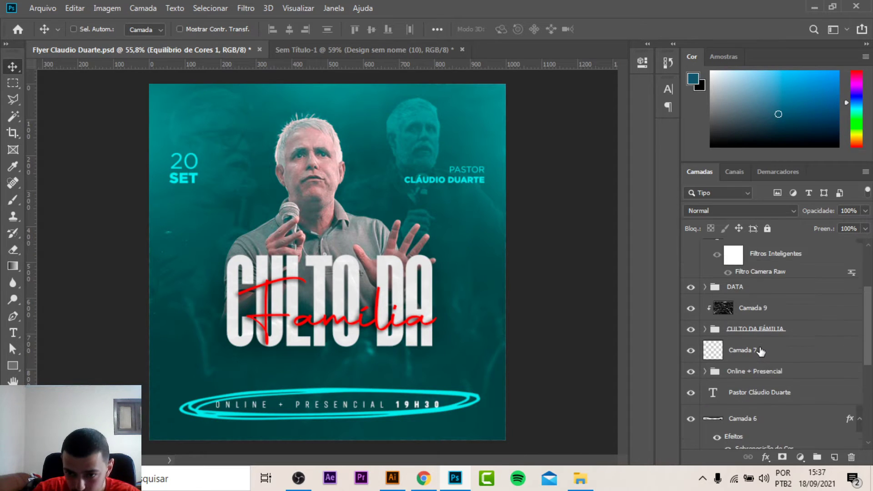
scroll(759, 346, "up", 4)
scroll(755, 332, "down", 4)
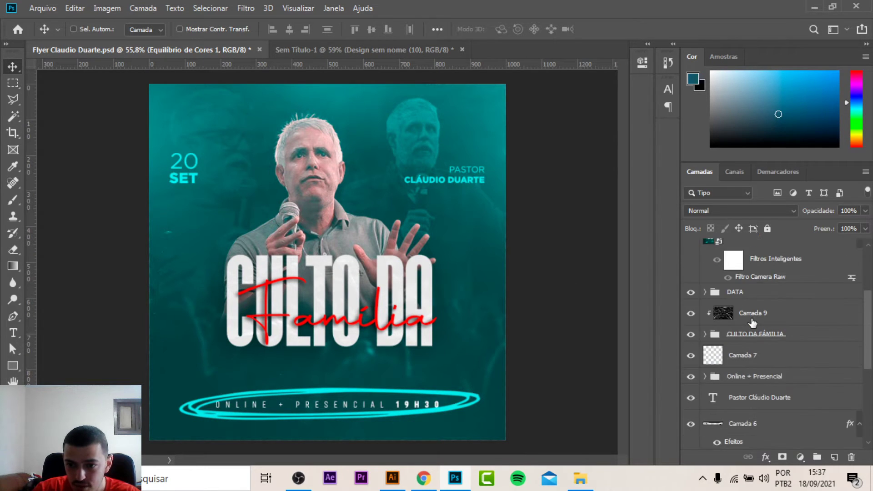
scroll(751, 322, "down", 2)
scroll(744, 321, "down", 2)
scroll(737, 321, "down", 3)
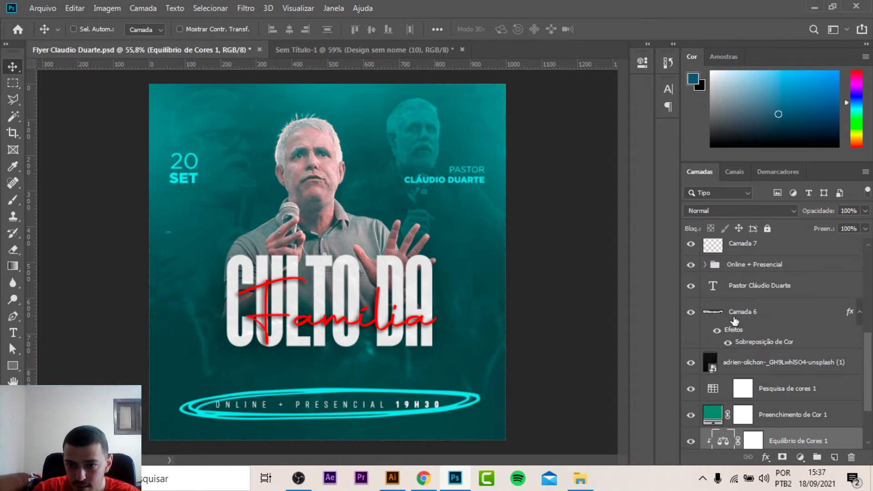
scroll(737, 281, "down", 3)
scroll(731, 432, "down", 2)
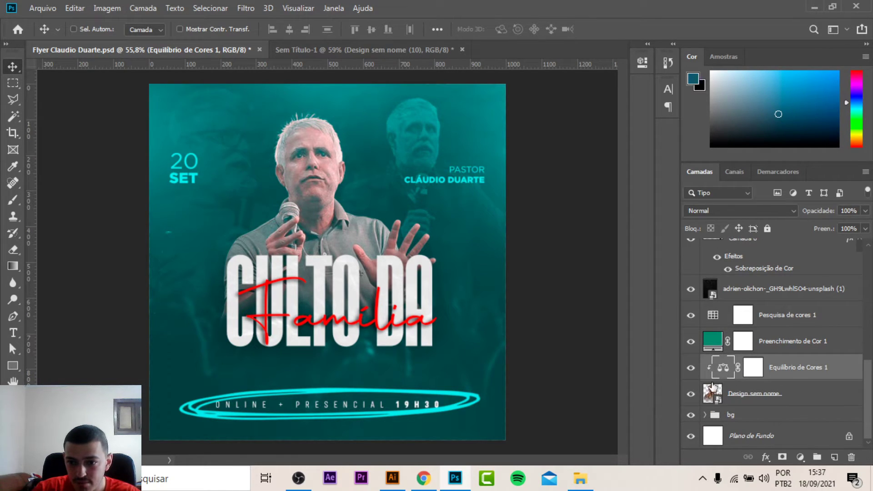
left_click(366, 51)
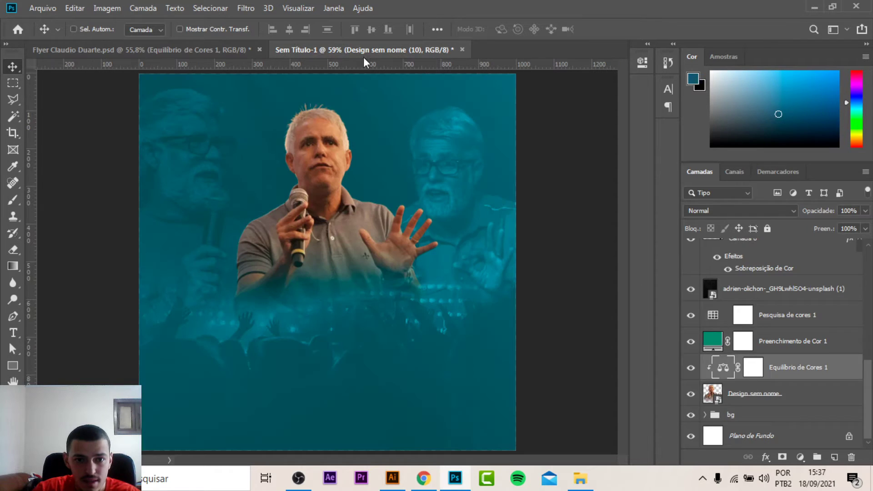
left_click(219, 50)
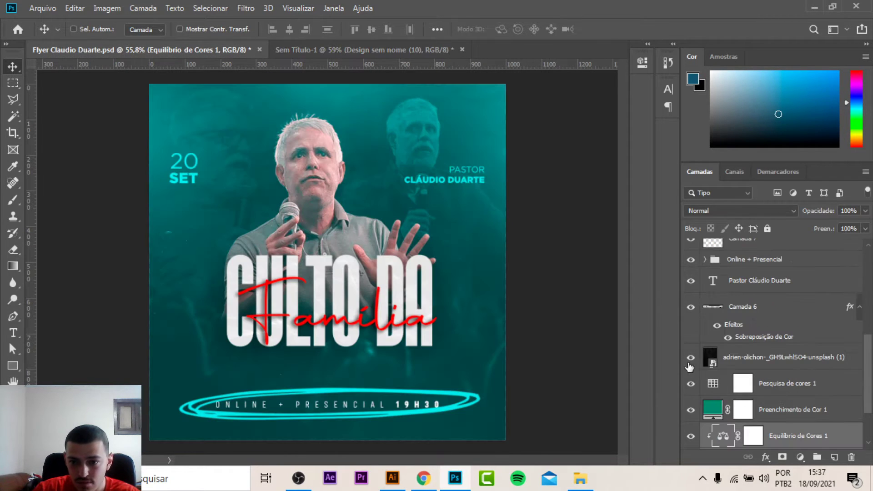
double_click(725, 438)
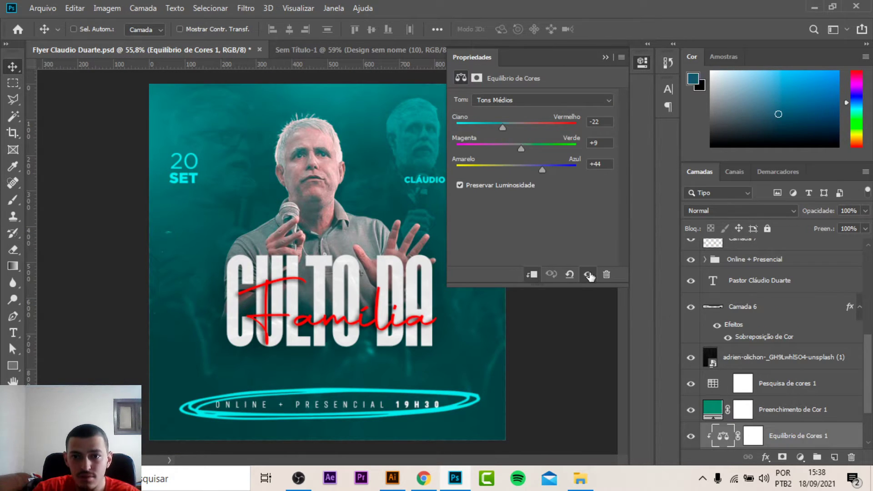
left_click(605, 57)
Move the Color Balance layer above the pastor cutout and clip it to him
left_click(386, 51)
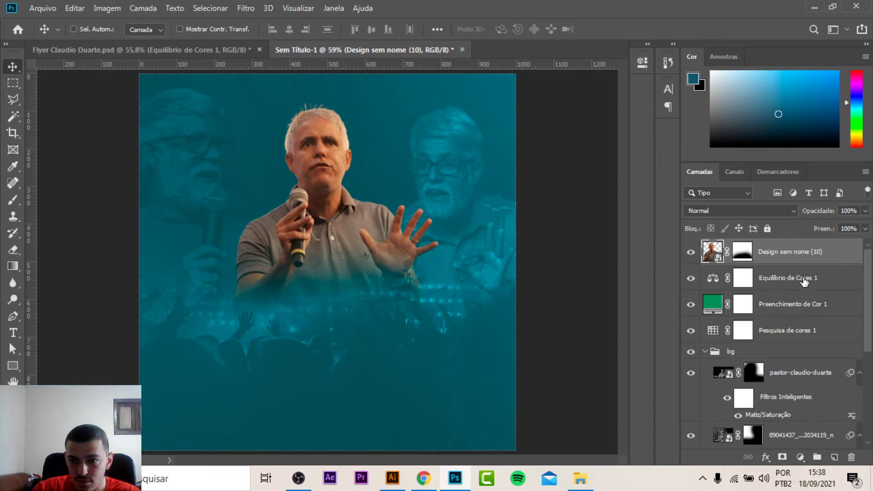
left_click_drag(804, 282, 779, 249)
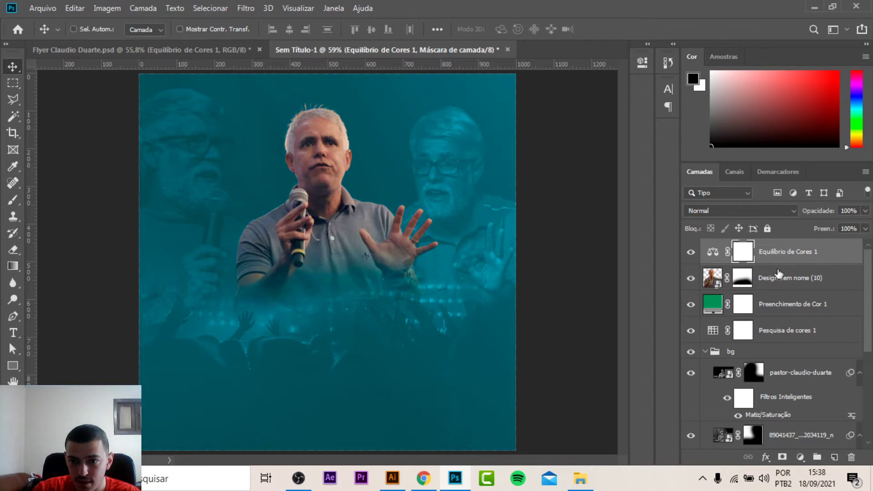
left_click(712, 262, "alt")
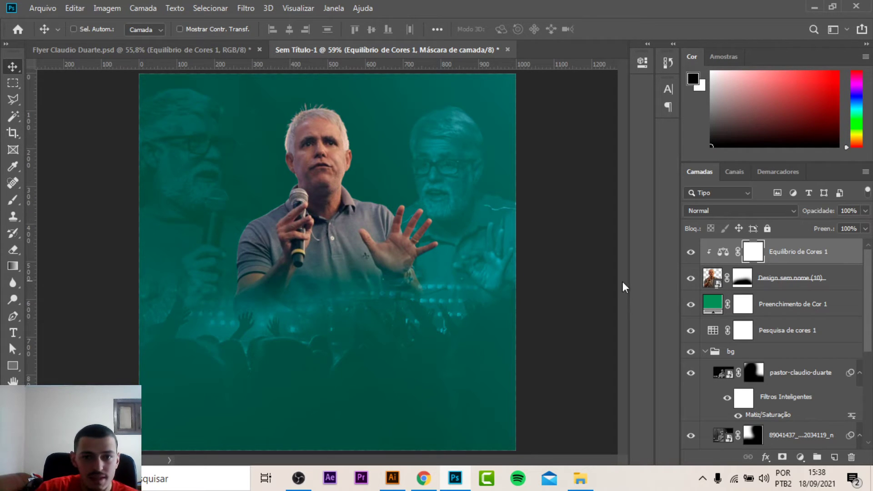
left_click(183, 50)
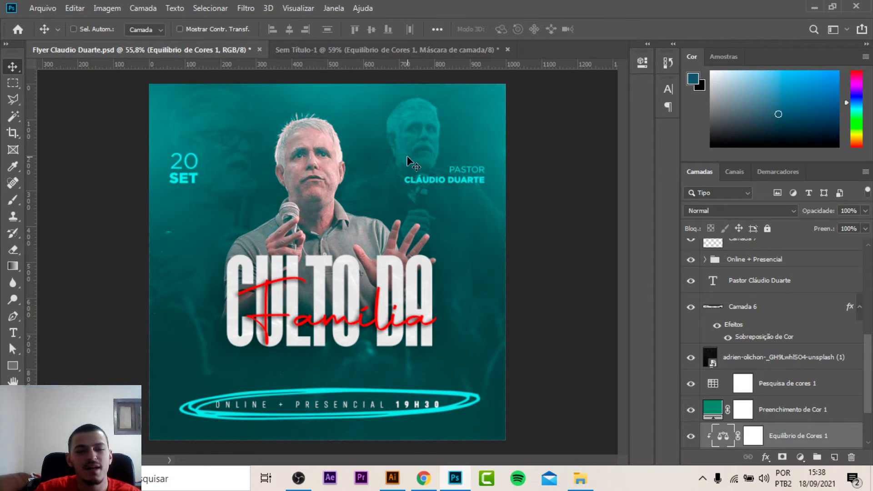
Find the Design sem nome pastor photo layer in the flyer and toggle its visibility to compare
left_click(333, 50)
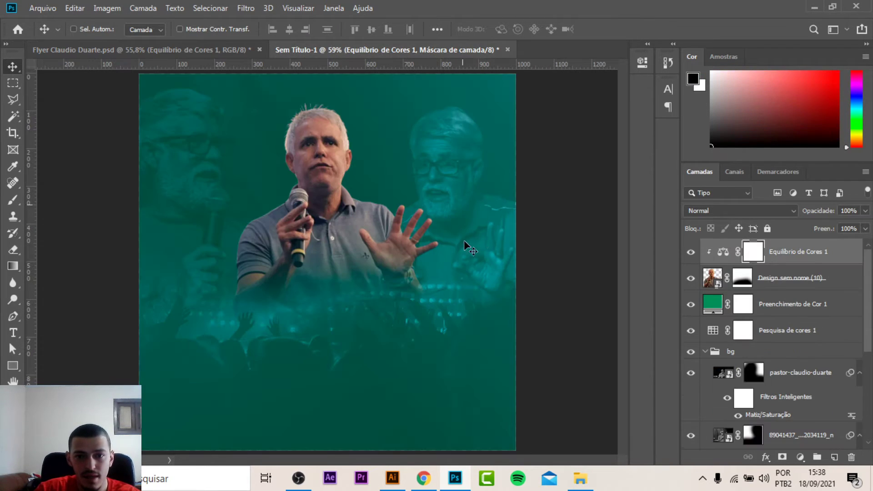
left_click(155, 50)
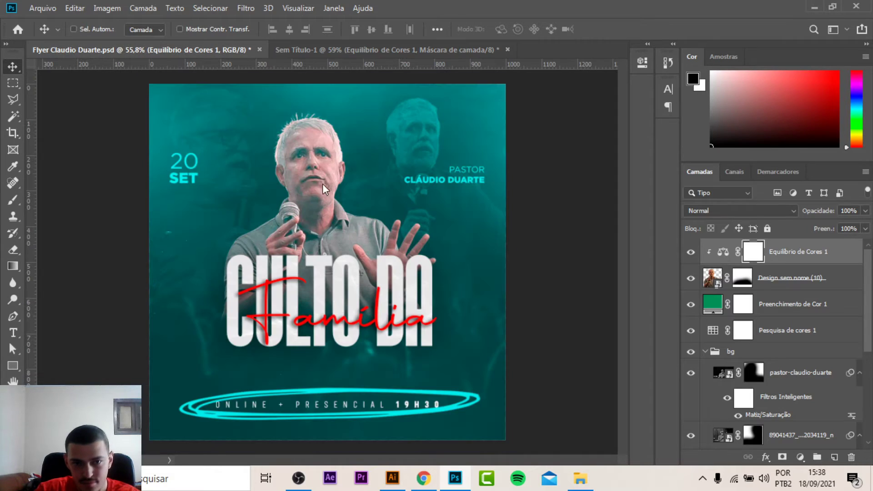
left_click(307, 164)
scroll(764, 341, "down", 3)
scroll(764, 354, "down", 3)
scroll(764, 364, "down", 3)
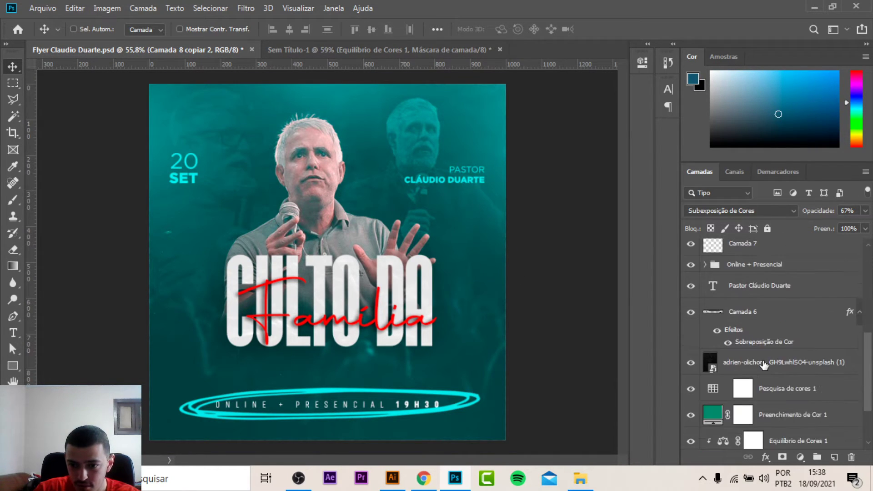
scroll(764, 364, "down", 2)
scroll(773, 382, "down", 1)
left_click(789, 395)
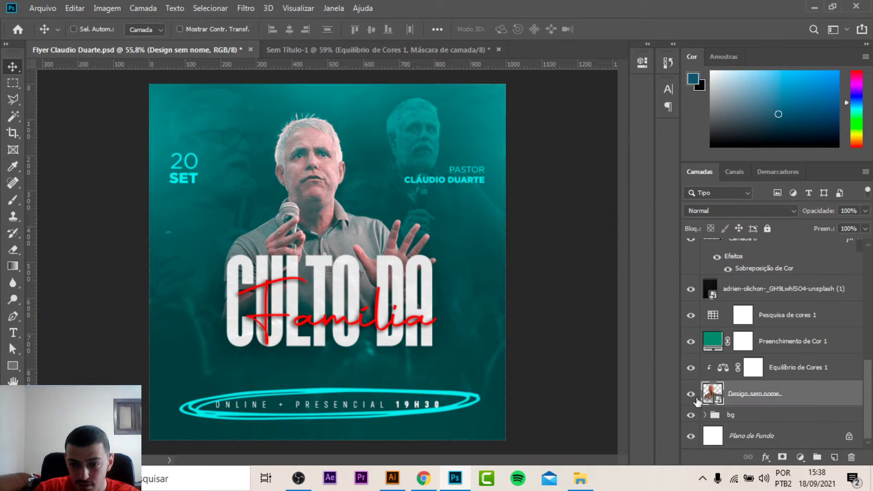
left_click(691, 394)
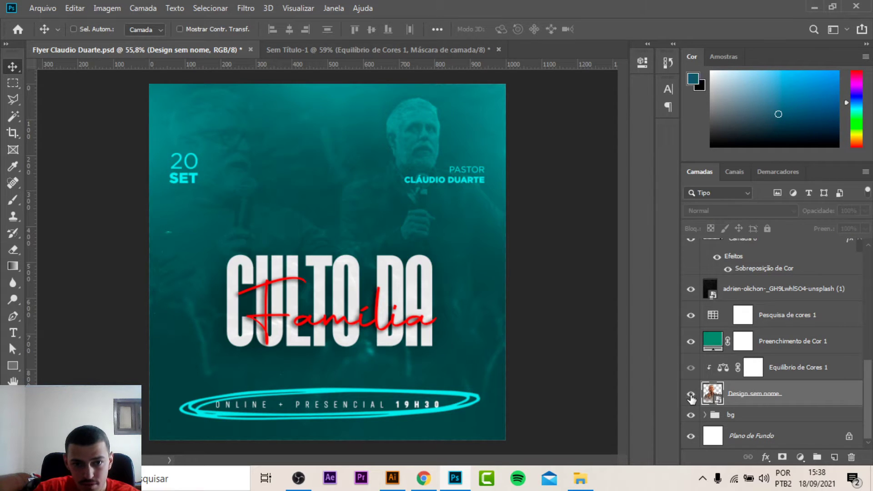
Switch to Sem Título-1 and select the Design sem nome (10) cutout layer
left_click(343, 47)
key("ctrl")
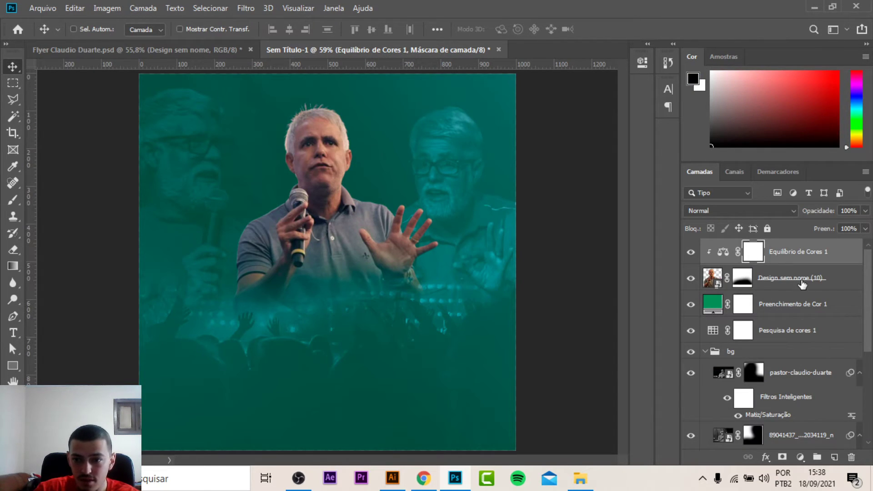
left_click(803, 284)
left_click(245, 8)
In Camera Raw, set Temperature -26, Exposure +0.30, Contrast -8, Texture +99 and Clarity +70
left_click(278, 86)
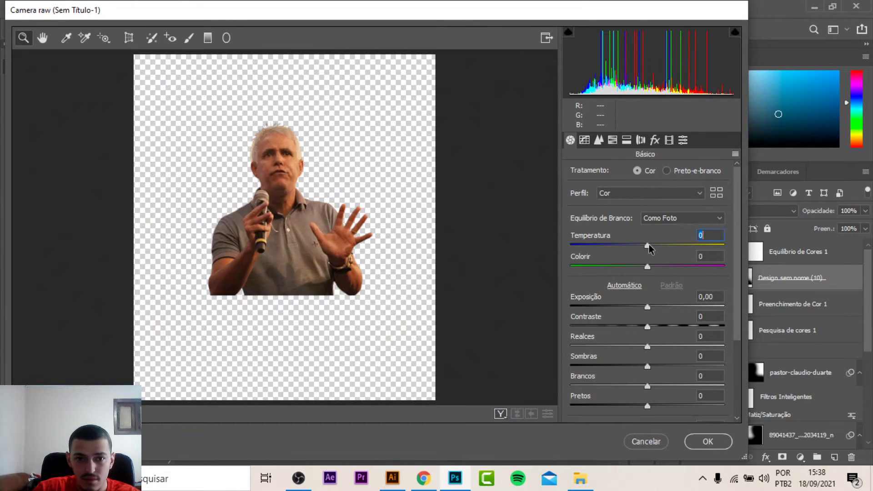
left_click_drag(647, 246, 628, 246)
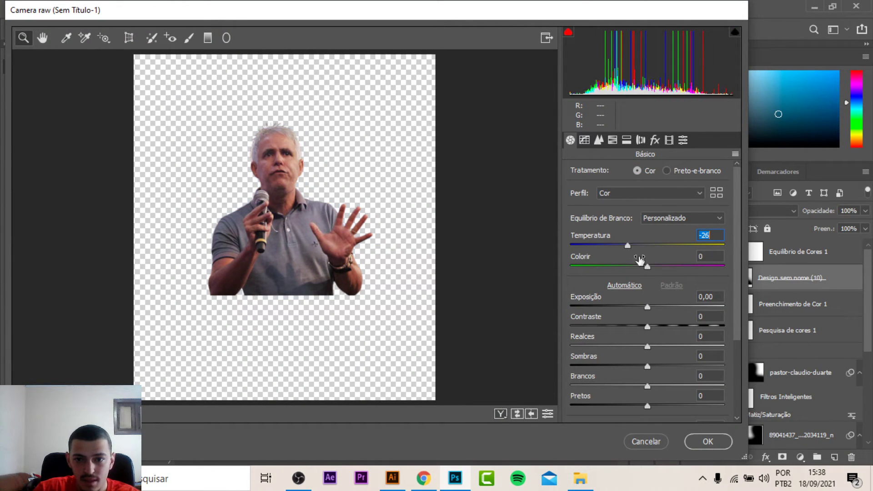
left_click_drag(649, 308, 658, 327)
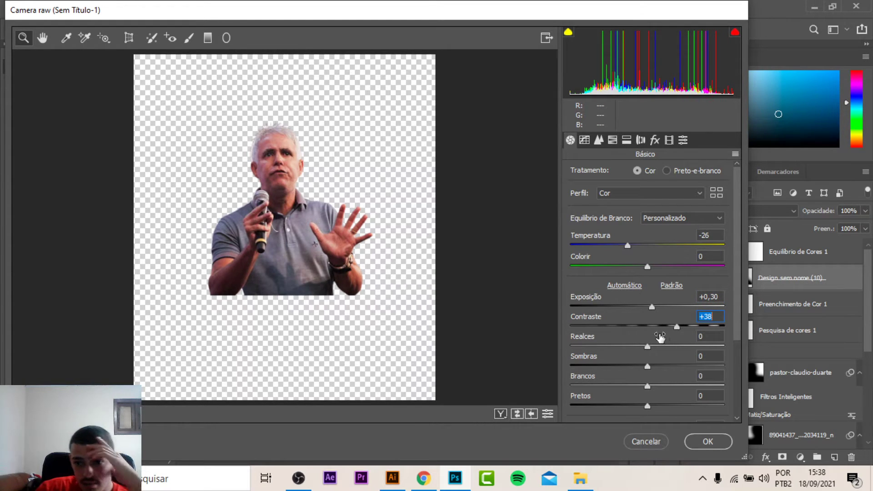
left_click_drag(677, 328, 640, 328)
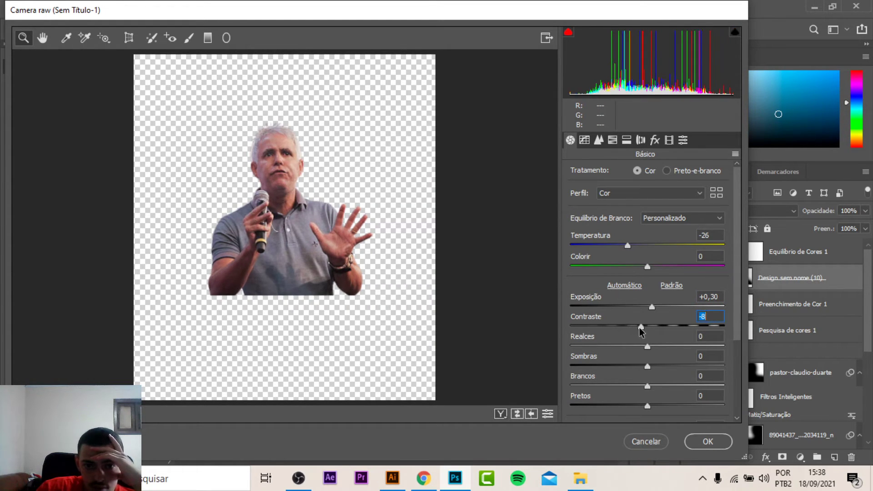
scroll(650, 346, "down", 3)
left_click_drag(647, 376, 727, 375)
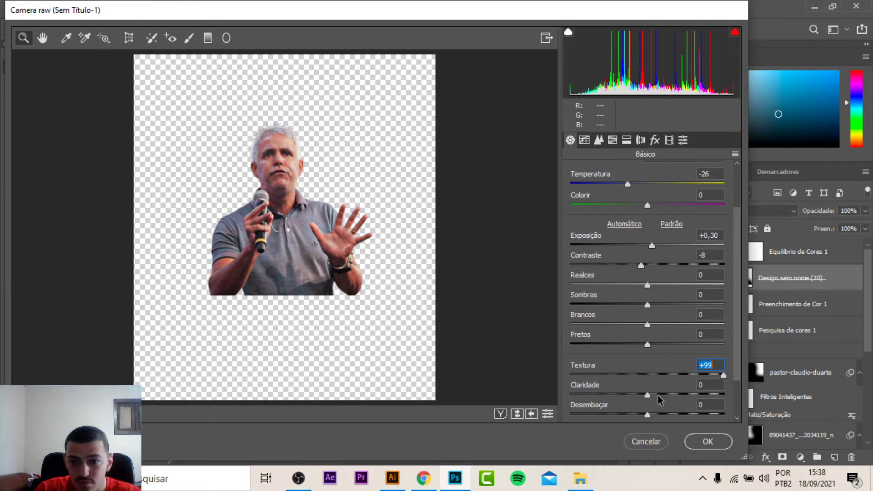
left_click_drag(648, 395, 702, 400)
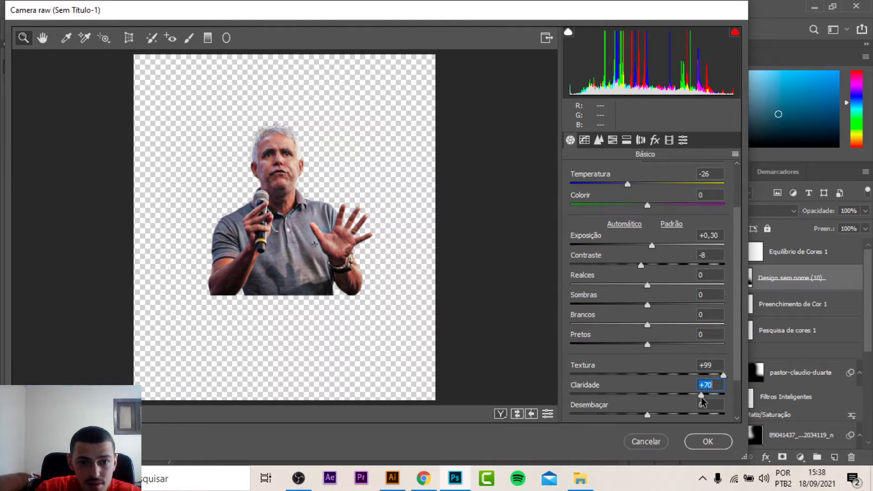
Set Blacks -5, Vibrance +24 and Luminance noise reduction 10, then apply the filter
scroll(648, 411, "down", 2)
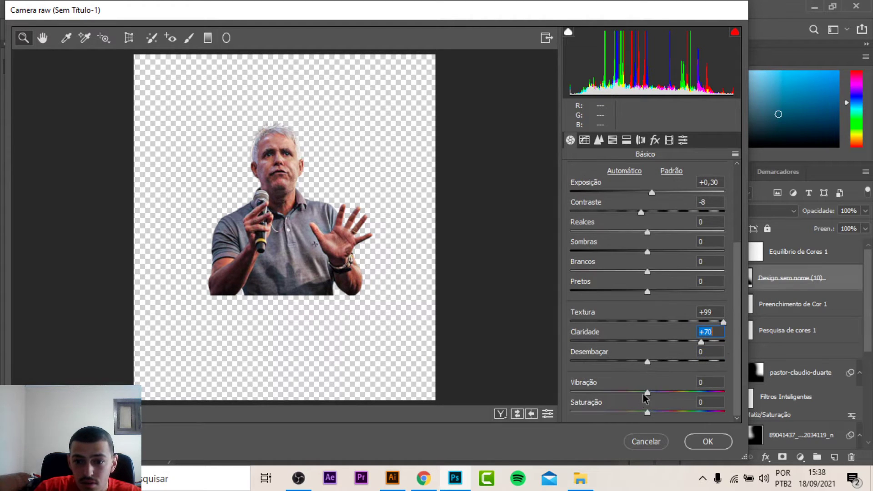
mouse_move(647, 393)
left_mouse_down()
mouse_move(659, 394)
mouse_move(649, 394)
left_mouse_up()
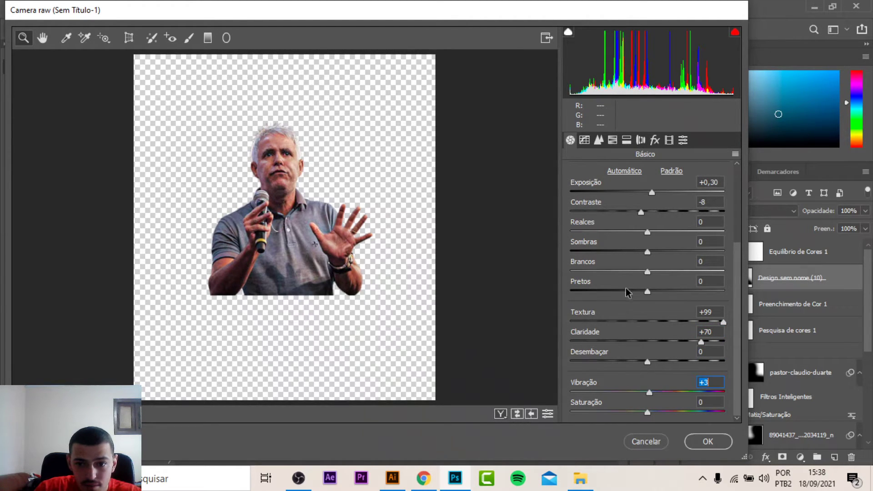
left_click_drag(648, 295, 643, 301)
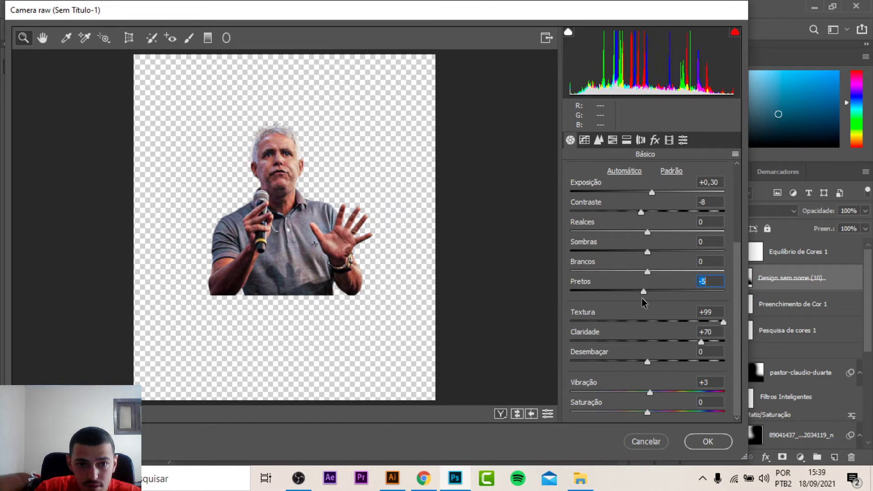
left_click_drag(651, 393, 666, 394)
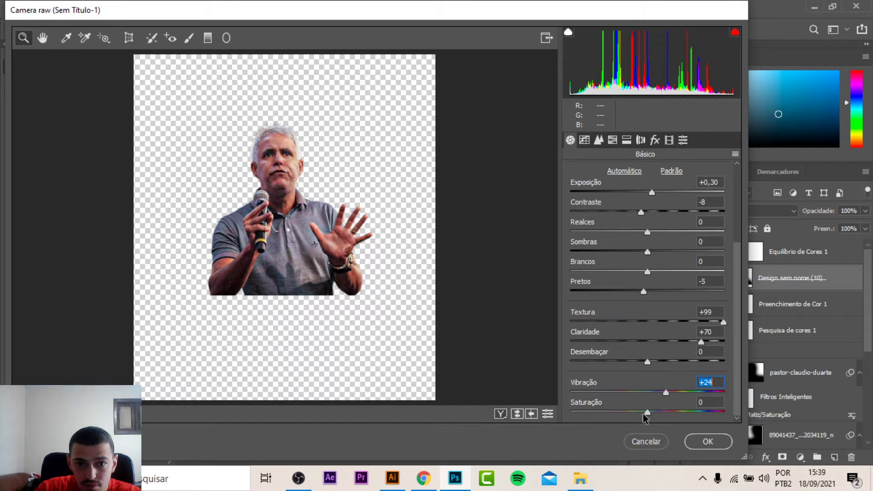
left_click(599, 139)
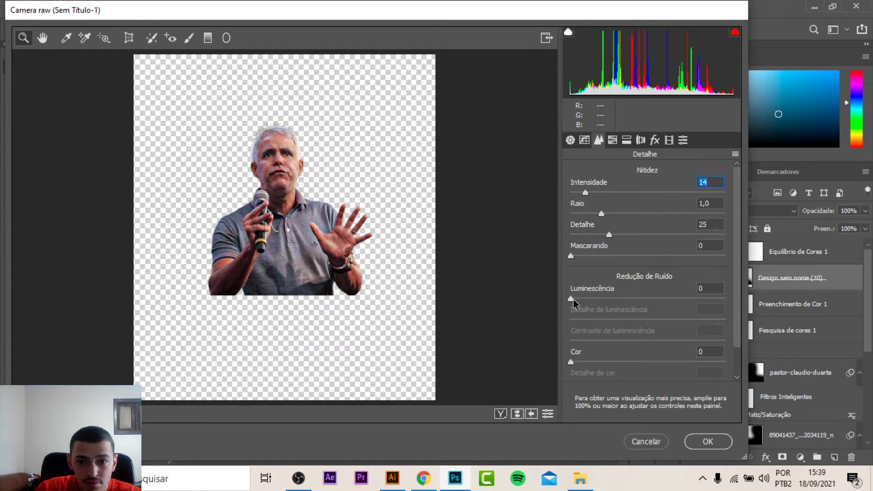
left_click_drag(572, 300, 591, 305)
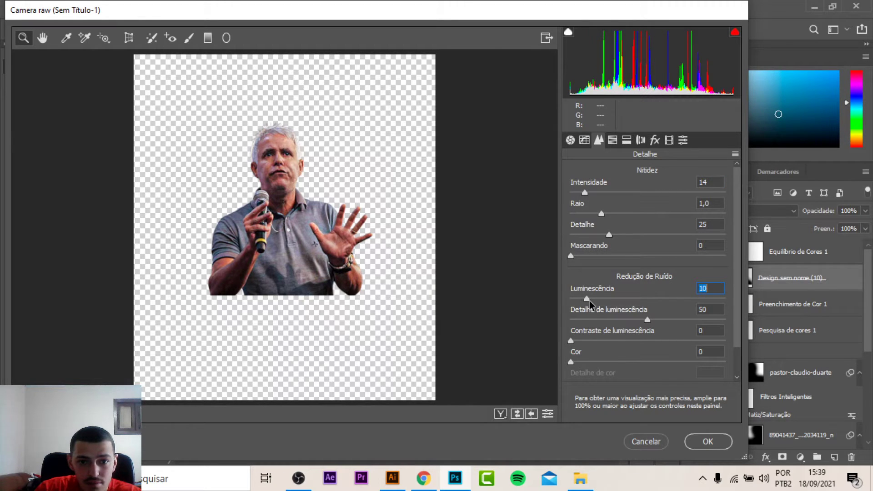
left_click(709, 442)
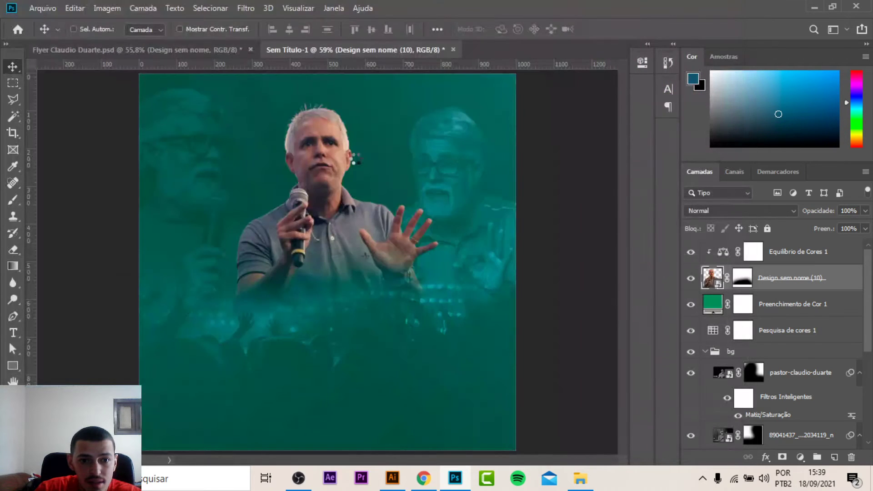
Move the pastor cutout slightly lower on the canvas, comparing against the flyer
left_click_drag(359, 214, 349, 237)
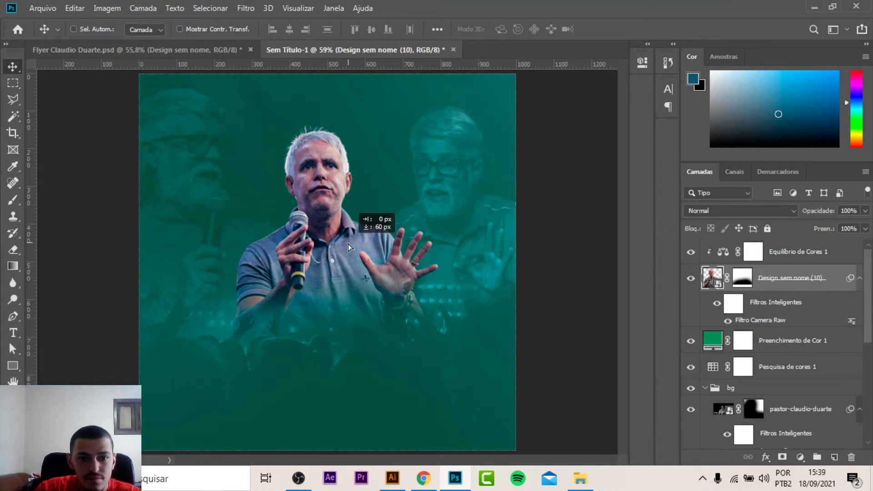
scroll(336, 255, "up", 2)
scroll(327, 266, "up", 1)
left_click_drag(324, 263, 324, 252)
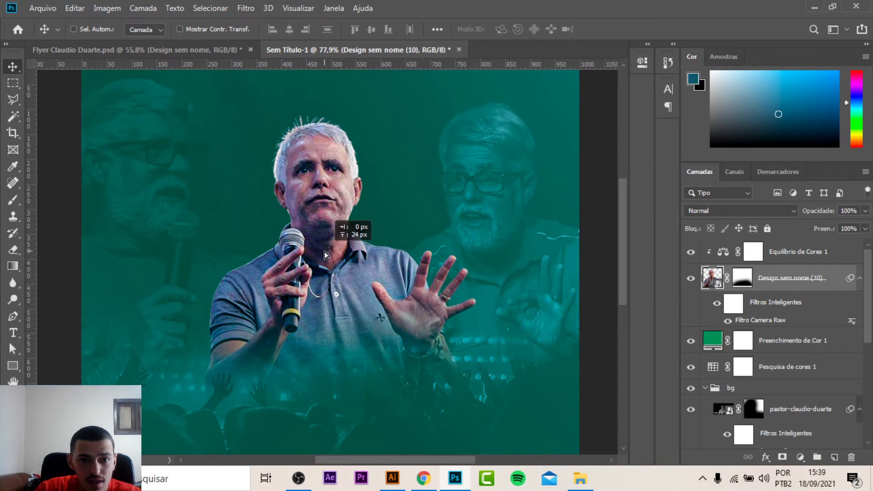
scroll(295, 146, "down", 1)
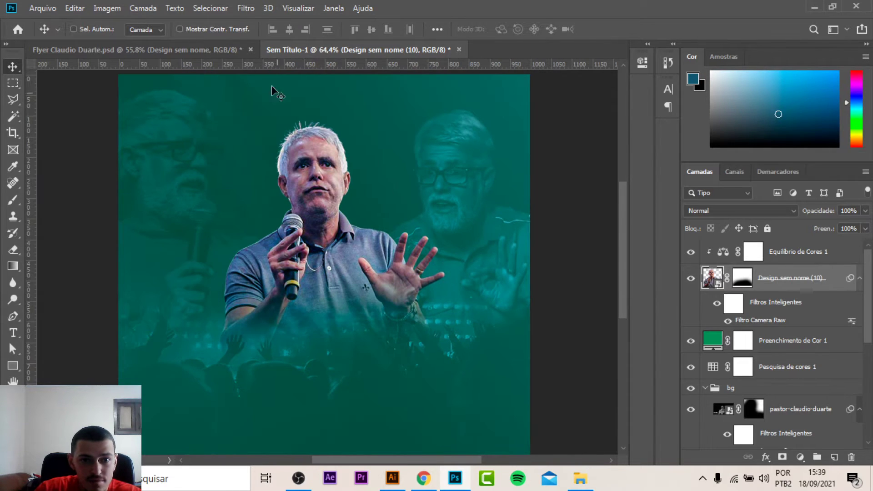
left_click(220, 51)
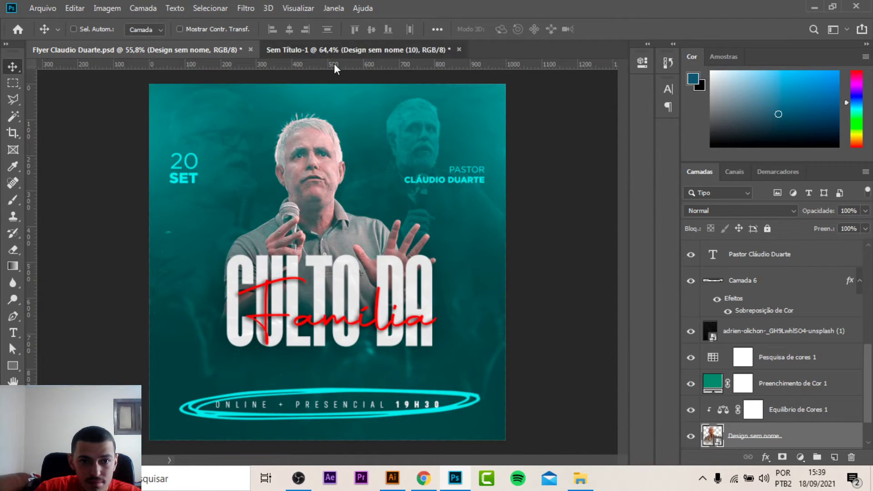
left_click(334, 50)
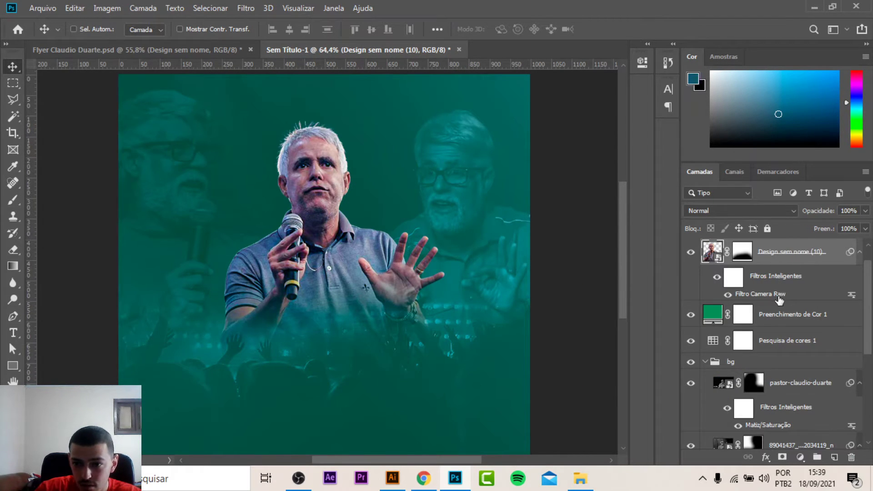
Re-edit Camera Raw: Tint +3, Temperature -28, Exposure +0.25, Contrast 0, Texture +34, Clarity +49
double_click(779, 296)
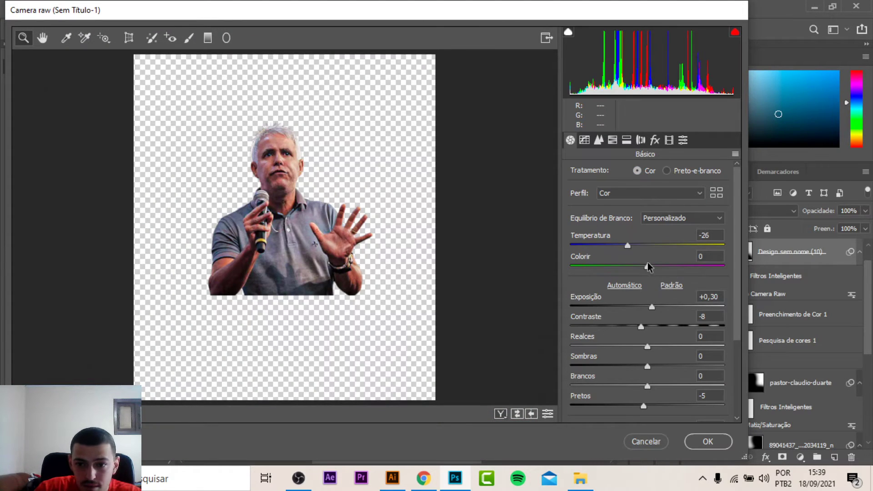
left_click(649, 267)
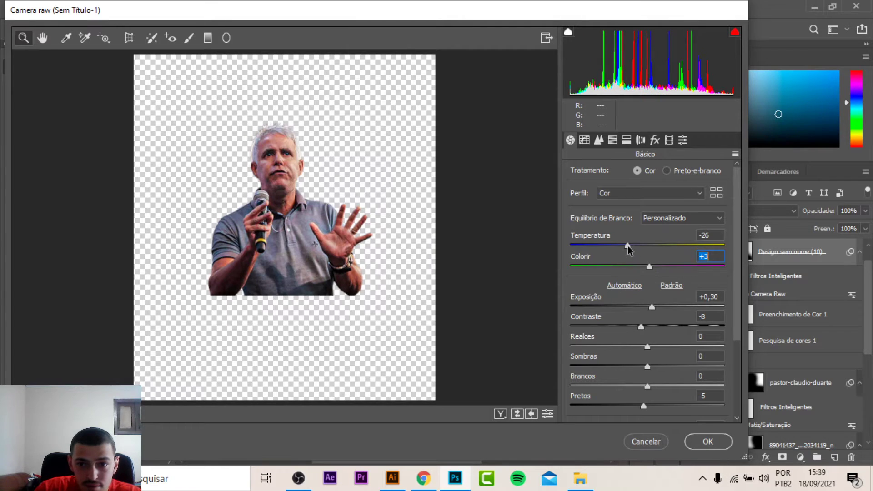
left_click_drag(628, 246, 626, 246)
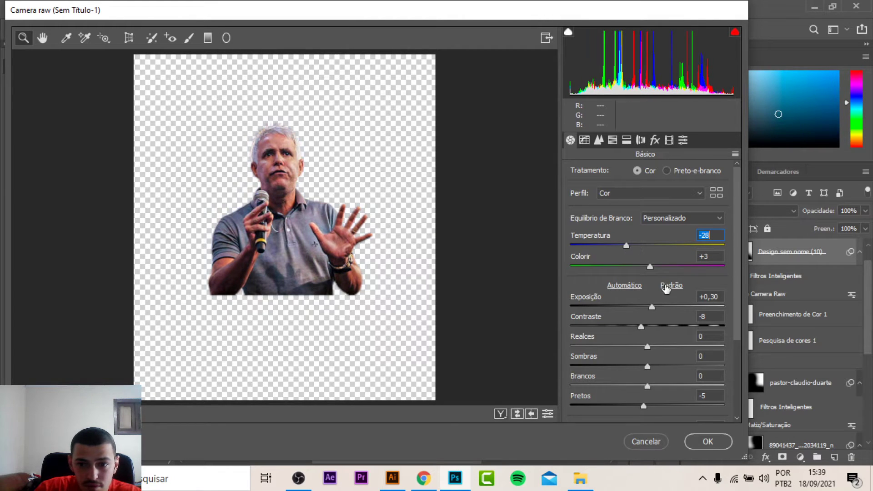
scroll(665, 288, "down", 3)
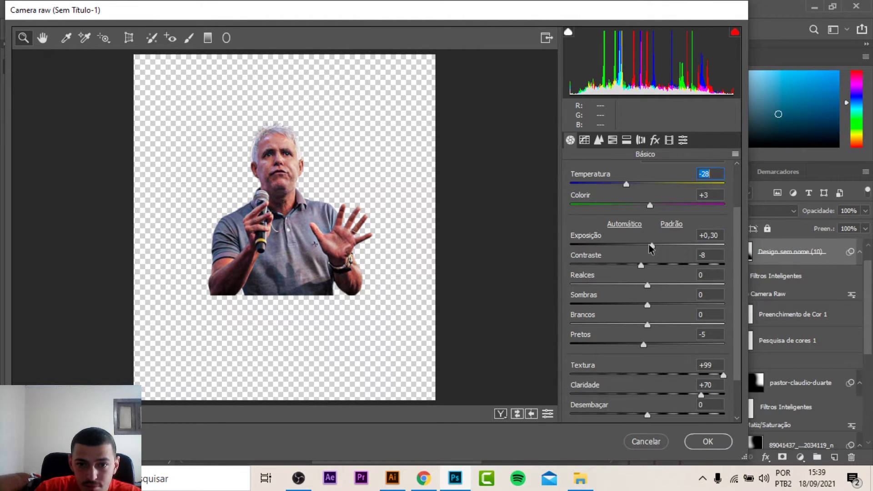
left_click_drag(652, 247, 653, 265)
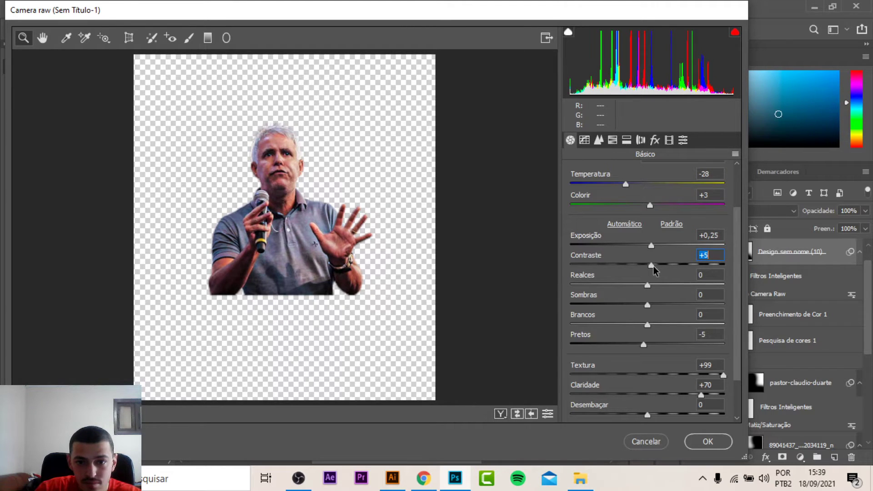
double_click(652, 266)
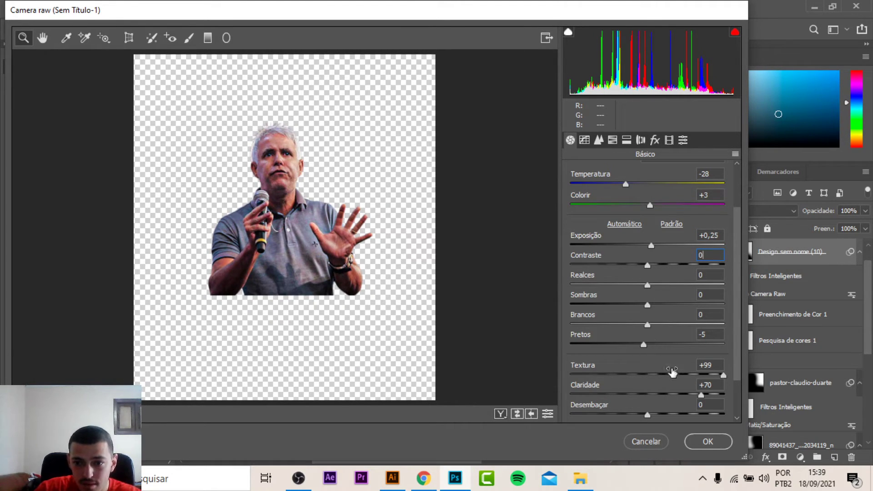
scroll(692, 376, "down", 1)
mouse_move(724, 344)
left_mouse_down()
mouse_move(675, 347)
mouse_move(691, 366)
mouse_move(660, 384)
left_mouse_up()
Apply the revised Camera Raw settings and add a clipped Color Balance to the cutout
key("Return")
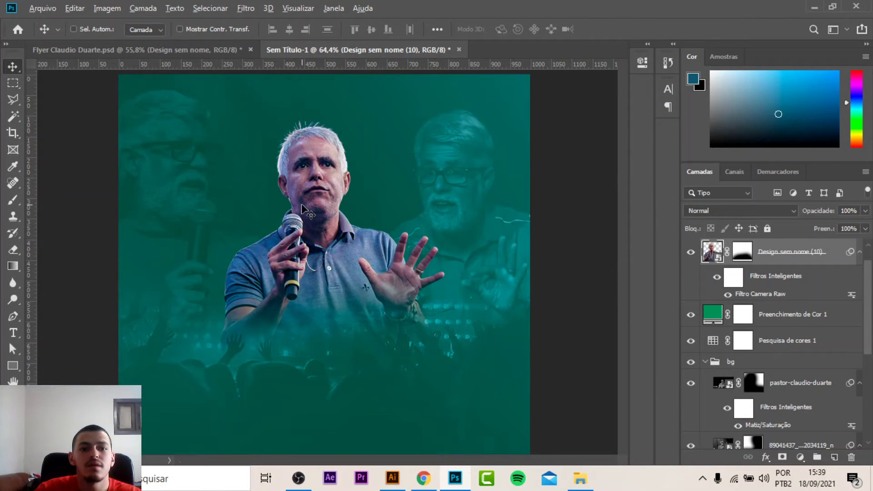
scroll(450, 227, "down", 3)
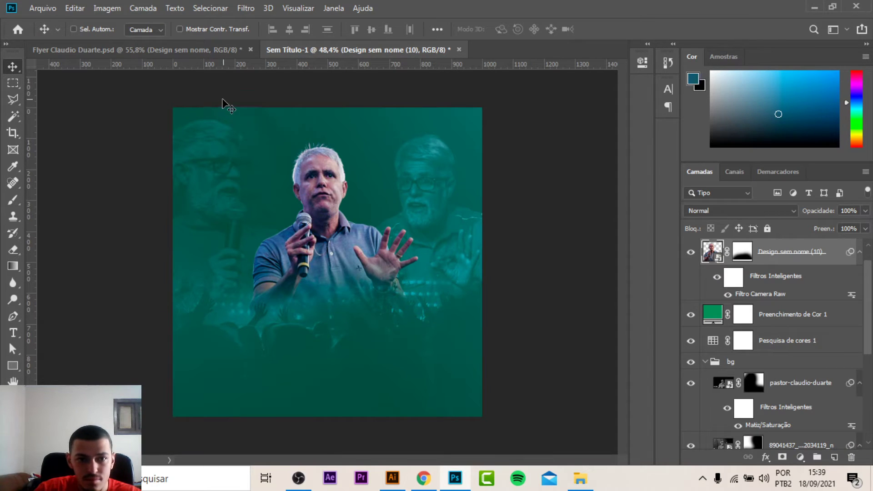
key("ctrl+b")
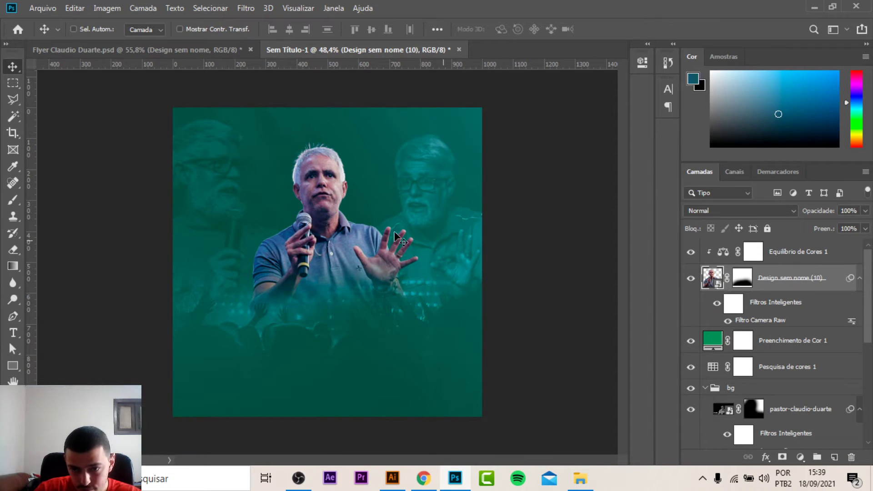
Check the preset used by the flyer's Color Lookup layer
left_click(206, 49)
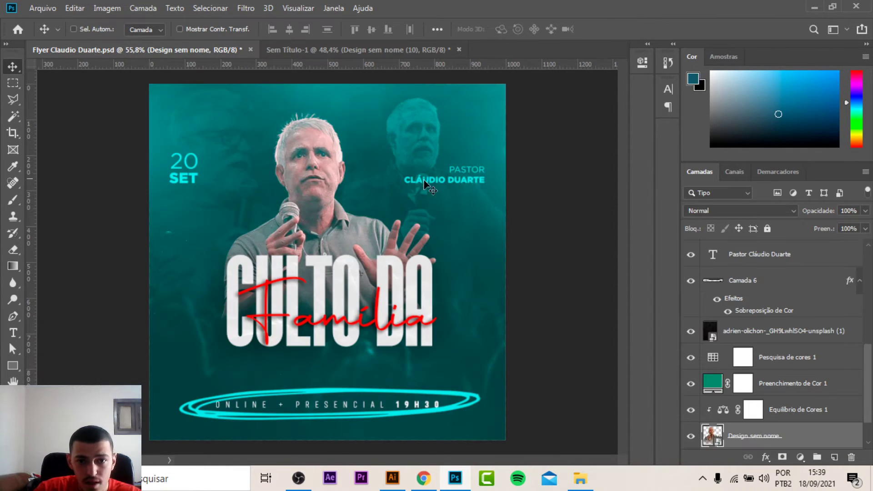
scroll(799, 405, "up", 1)
scroll(792, 413, "down", 1)
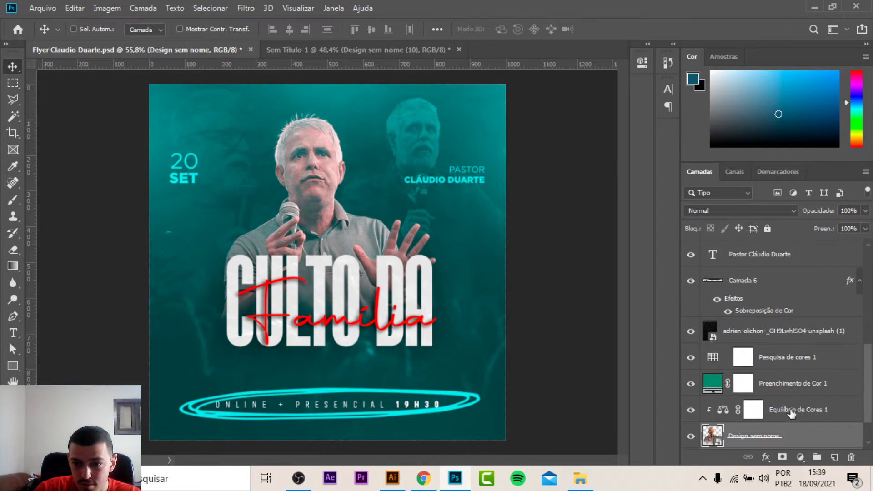
scroll(765, 368, "down", 1)
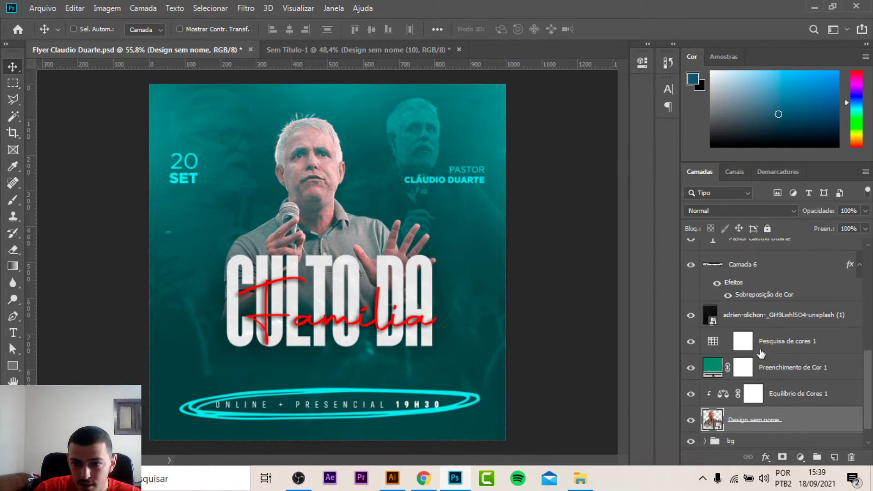
left_click(784, 350)
scroll(787, 363, "up", 2)
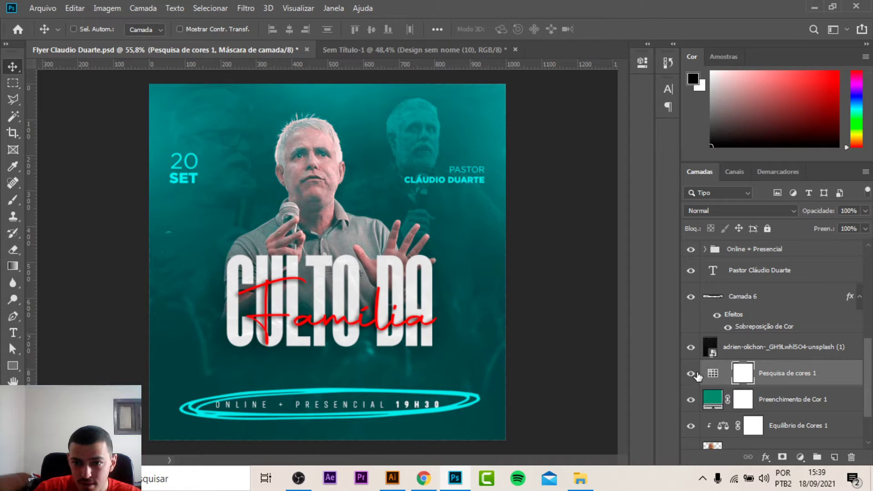
double_click(713, 374)
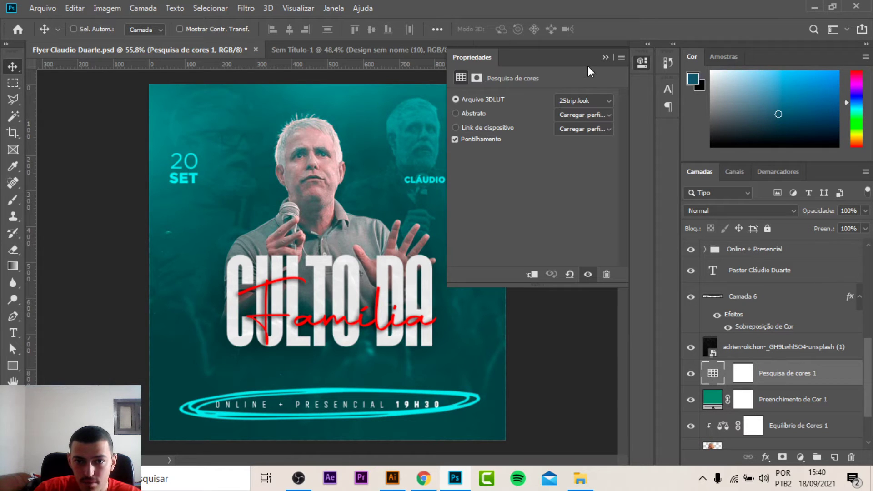
left_click(601, 57)
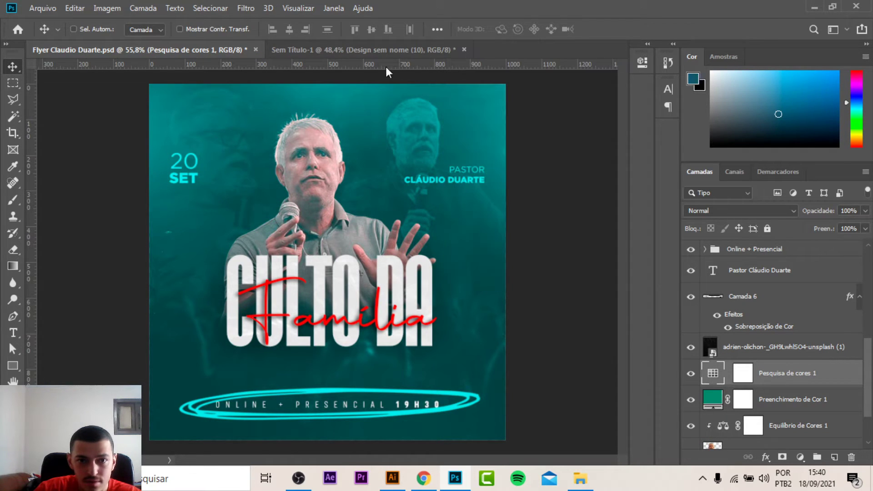
left_click(353, 51)
Alt-drag a copy of Pesquisa de cores 1 above the pastor cutout layer
scroll(773, 340, "up", 1)
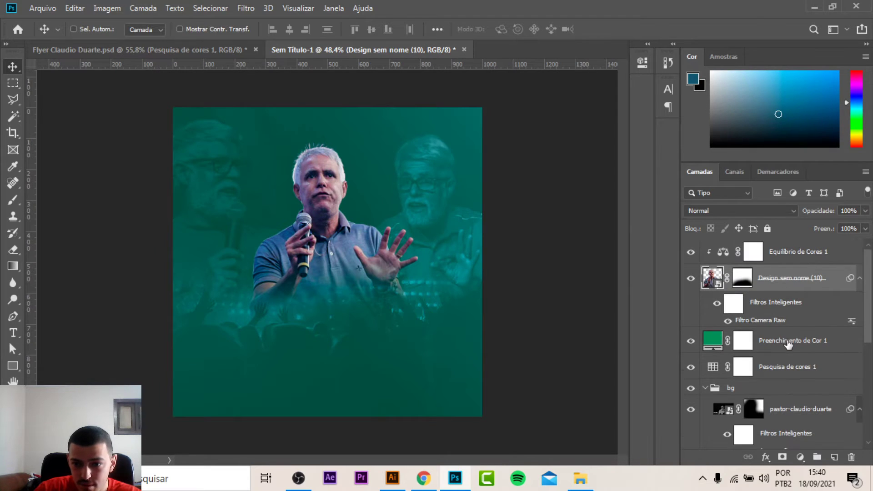
left_click(793, 369)
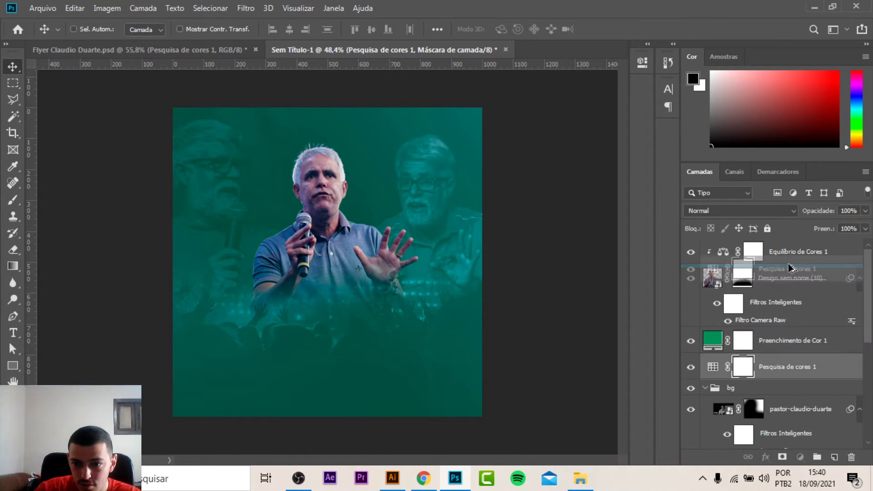
left_click_drag(788, 371, 787, 251)
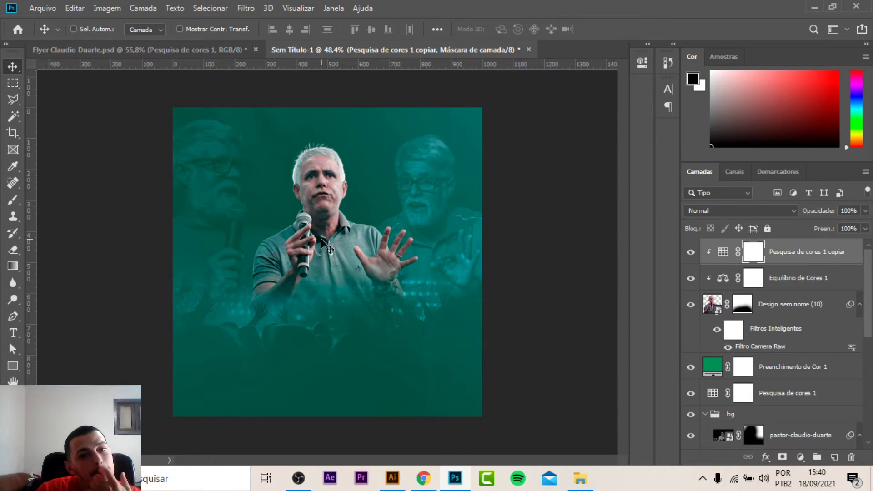
scroll(328, 265, "up", 1)
scroll(257, 216, "up", 1)
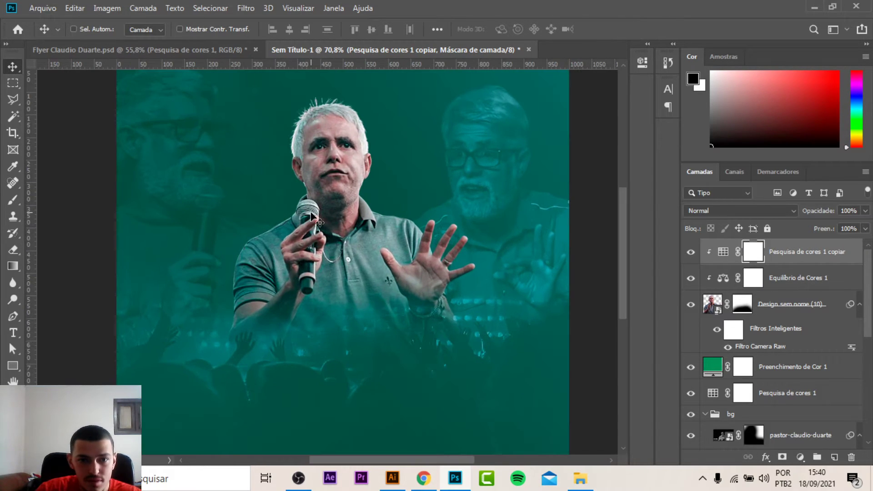
scroll(313, 218, "down", 1)
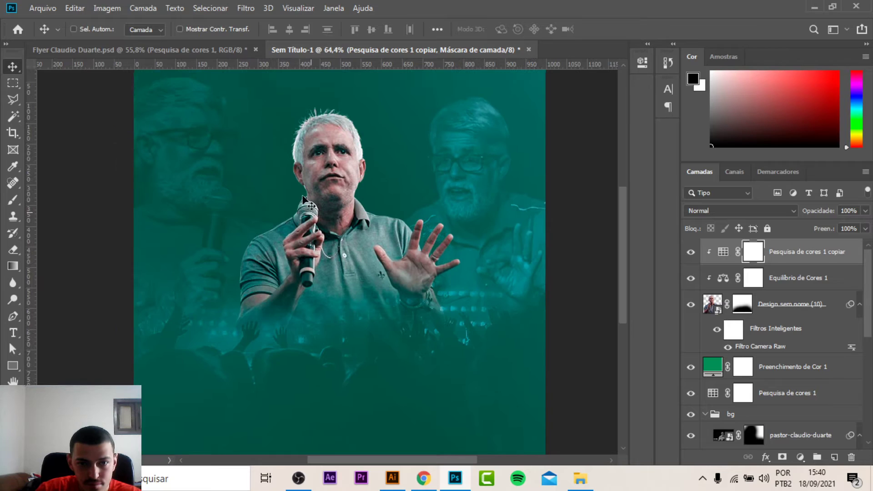
Inspect the flyer's unsplash texture, color lookup and teal fill blending settings
left_click(199, 53)
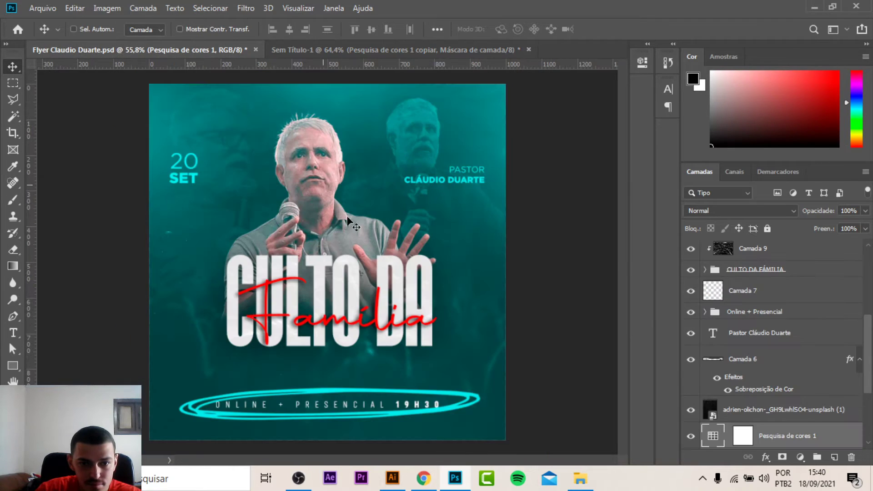
left_click(317, 179, "ctrl")
scroll(725, 414, "down", 1)
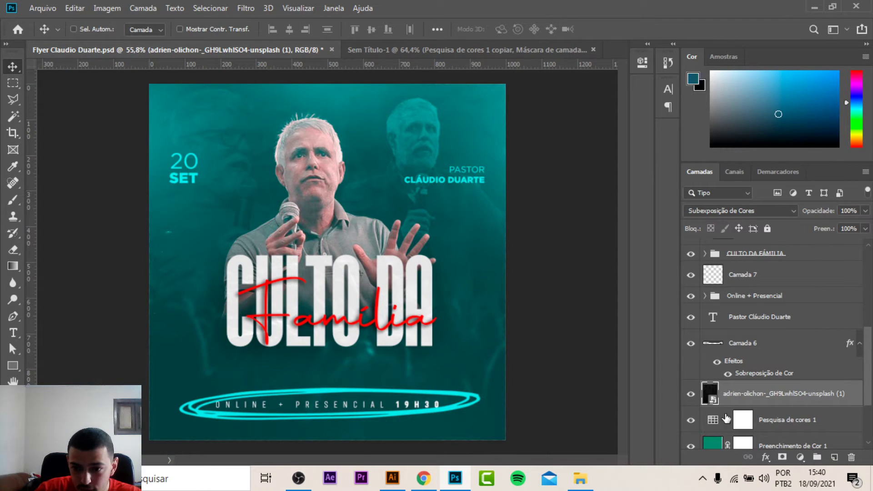
scroll(727, 419, "down", 2)
left_click(744, 389)
scroll(746, 394, "down", 1)
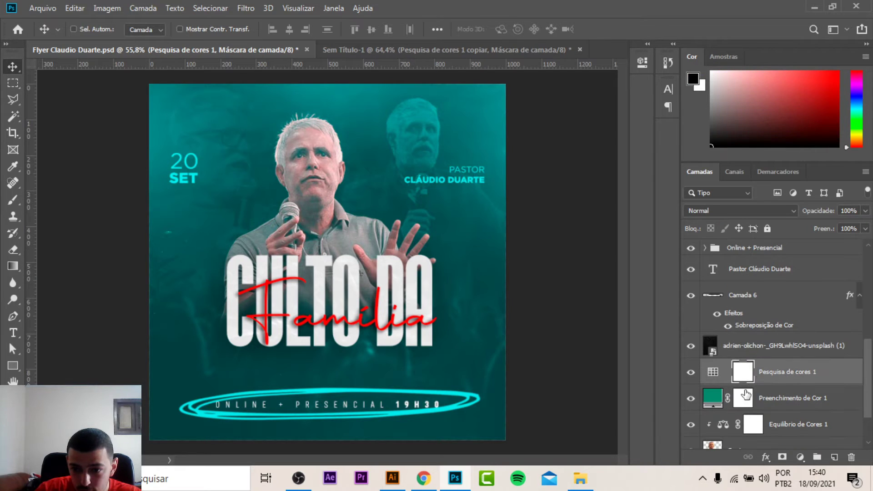
left_click(711, 400)
scroll(751, 405, "down", 3)
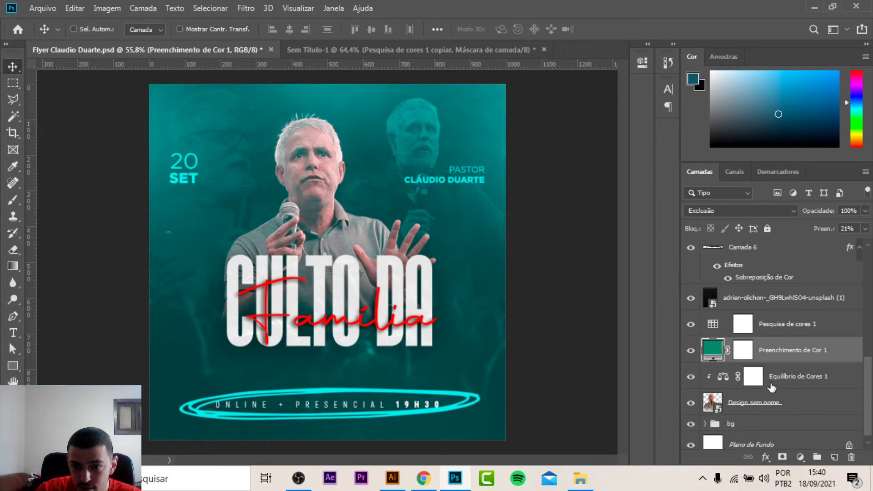
scroll(772, 388, "up", 3)
scroll(771, 388, "up", 3)
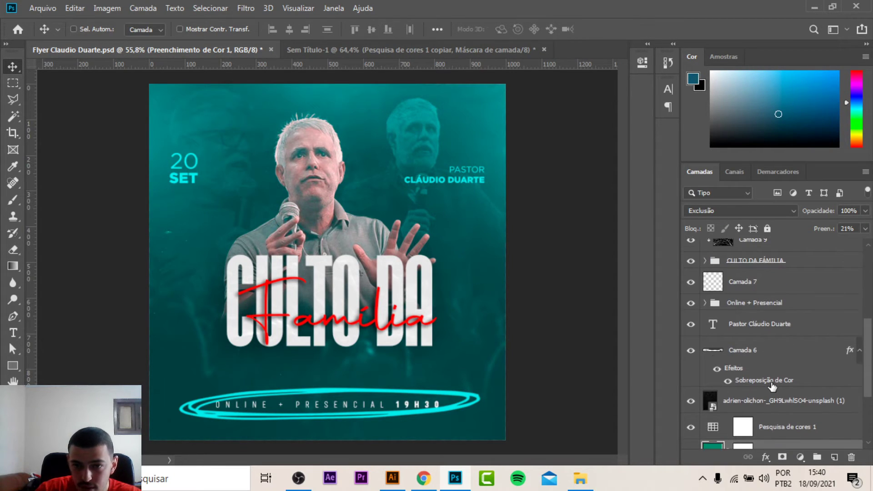
left_click(308, 51)
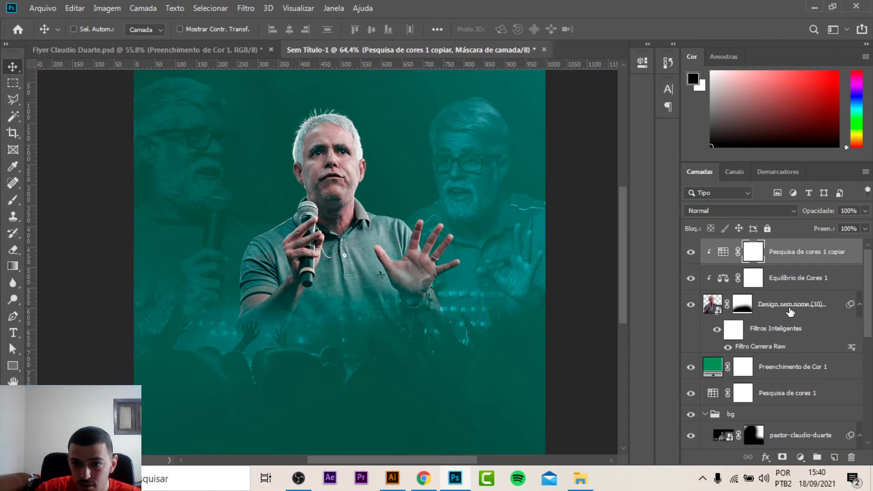
Delete the lookup copy and move the pastor and Color Balance layers below the fill
left_click(794, 307)
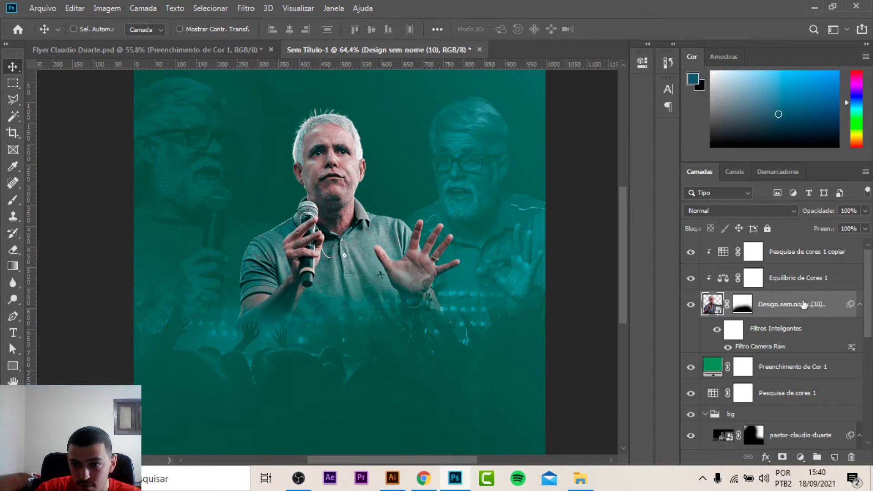
left_click(798, 258)
key("Delete")
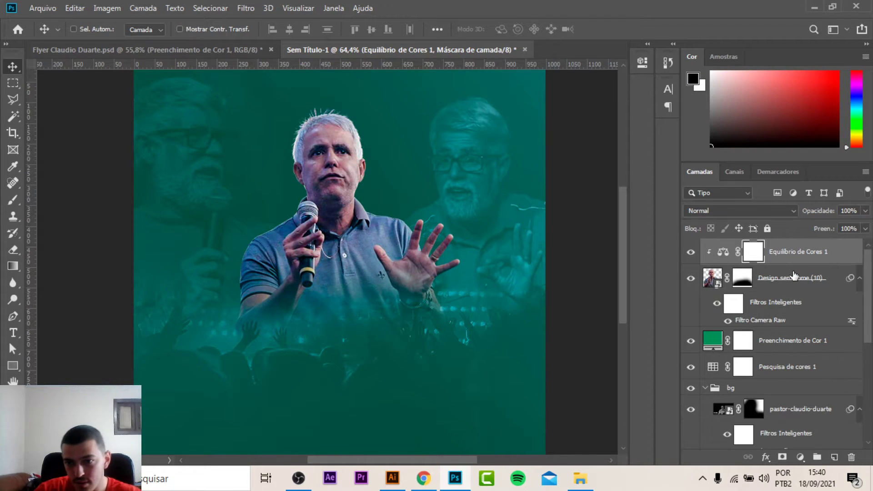
left_click(795, 278)
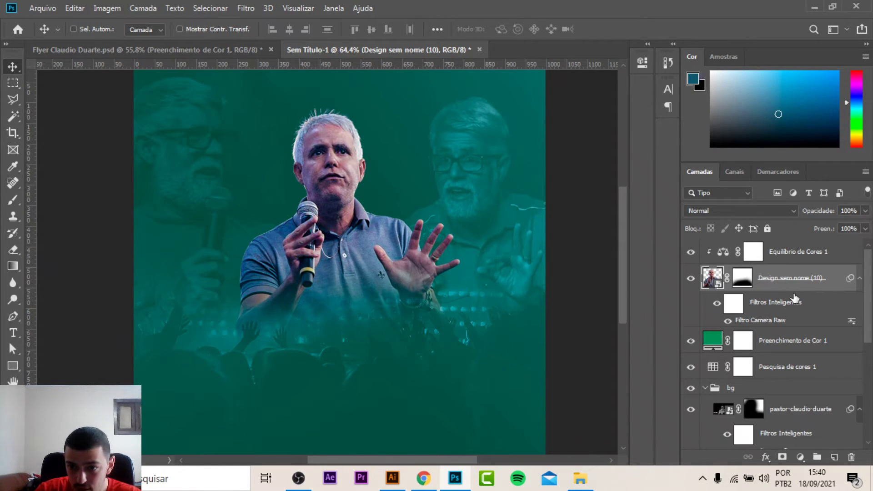
left_click(806, 259, "shift")
mouse_move(808, 278)
left_mouse_down()
mouse_move(824, 412)
mouse_move(814, 398)
left_mouse_up()
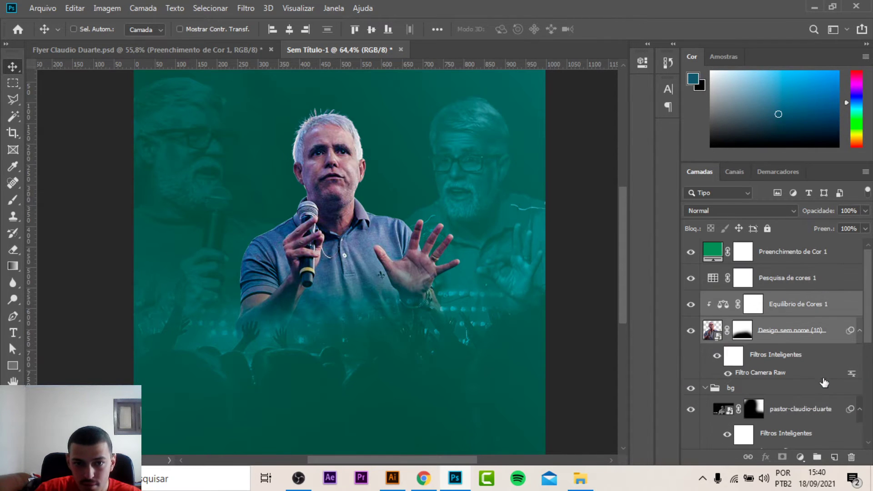
Group the teal fill, lookup, Color Balance and pastor layers into a group named 'pastor'
left_click(168, 51)
left_click(311, 51)
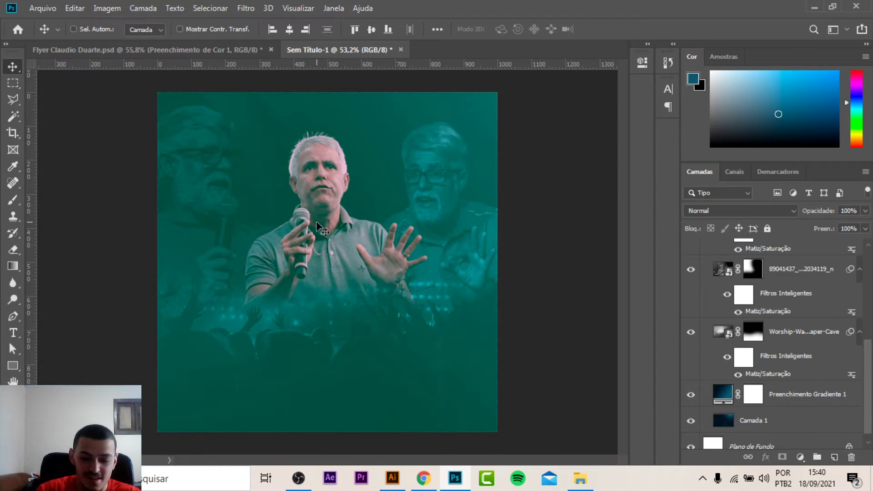
scroll(320, 225, "up", 1)
scroll(764, 339, "up", 3)
scroll(765, 339, "up", 3)
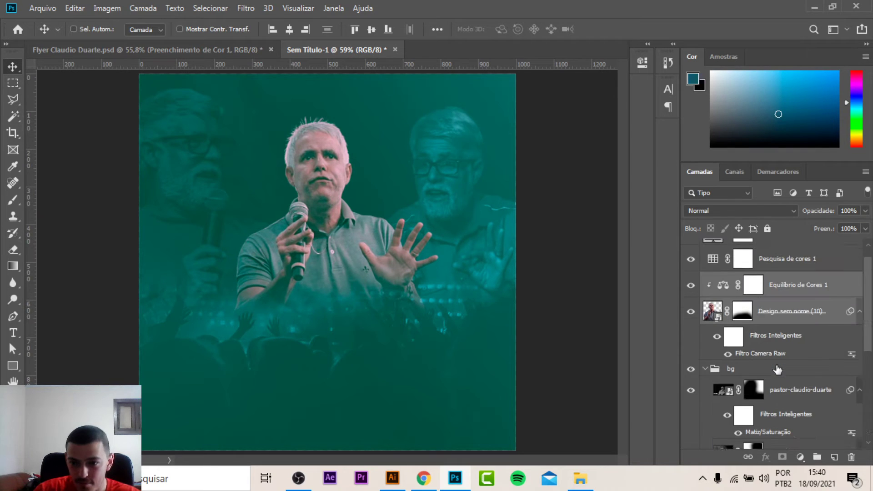
scroll(764, 339, "up", 1)
left_click(781, 287)
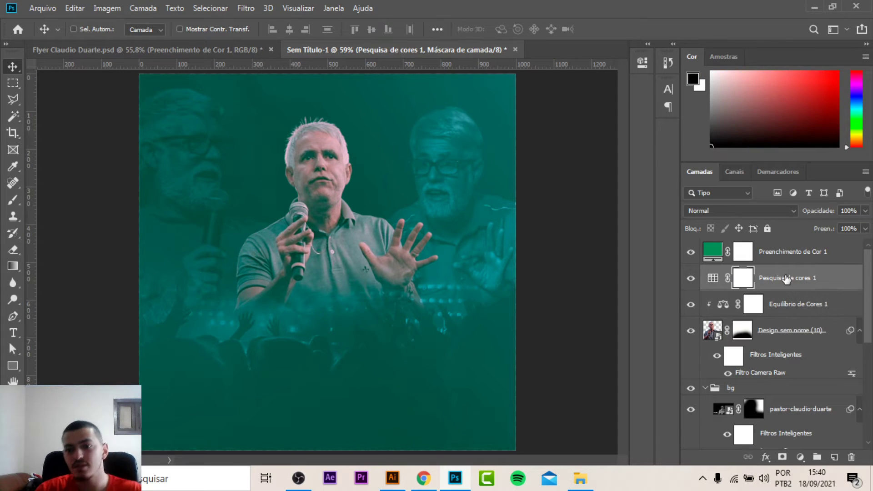
left_click(781, 258)
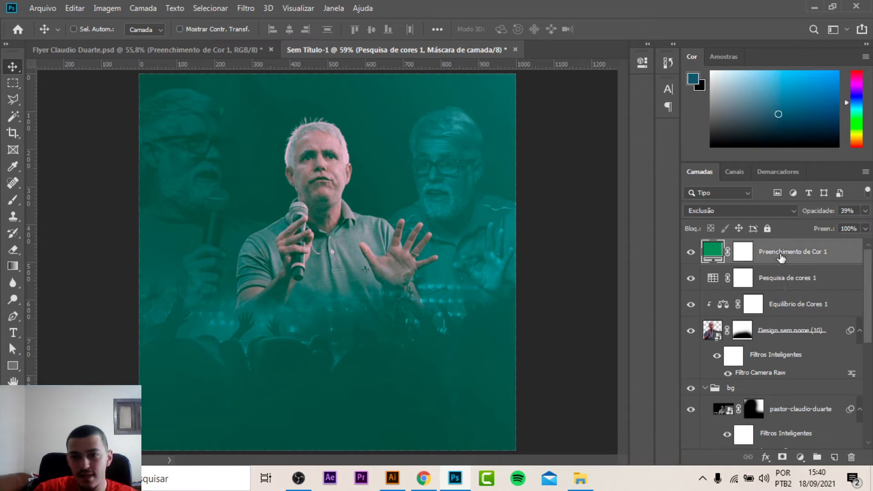
left_click(813, 334, "shift")
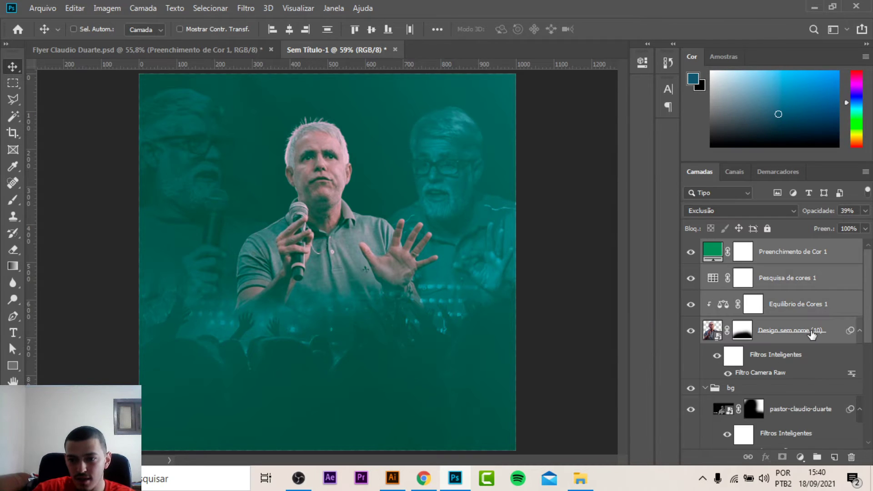
key("ctrl+g")
double_click(760, 247)
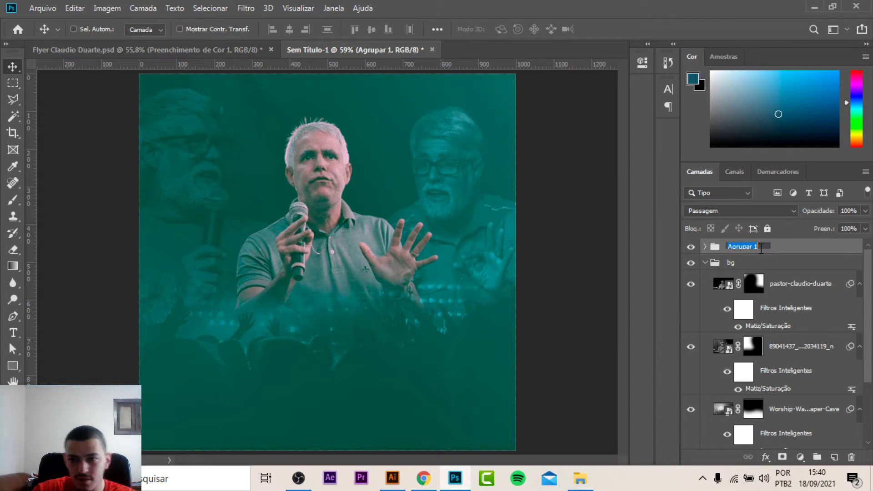
type("pastor")
key("Return")
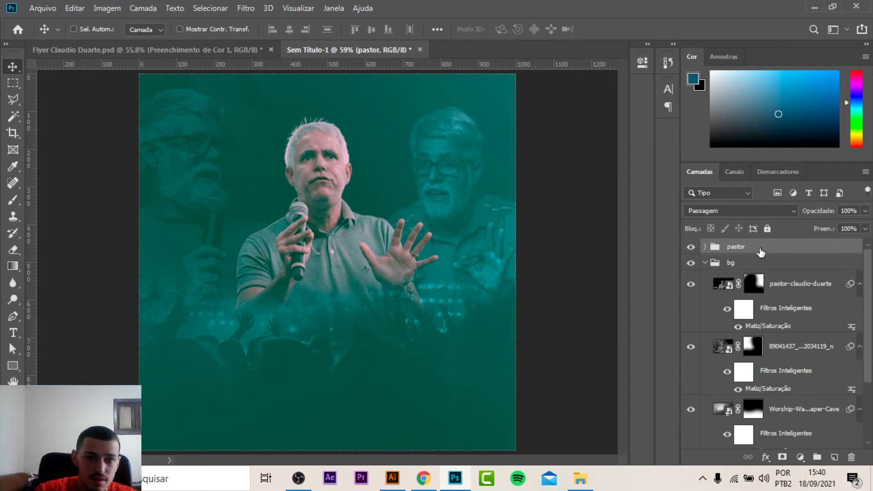
Add a new text layer on the Sem Título-1 canvas
key("ctrl+Tab")
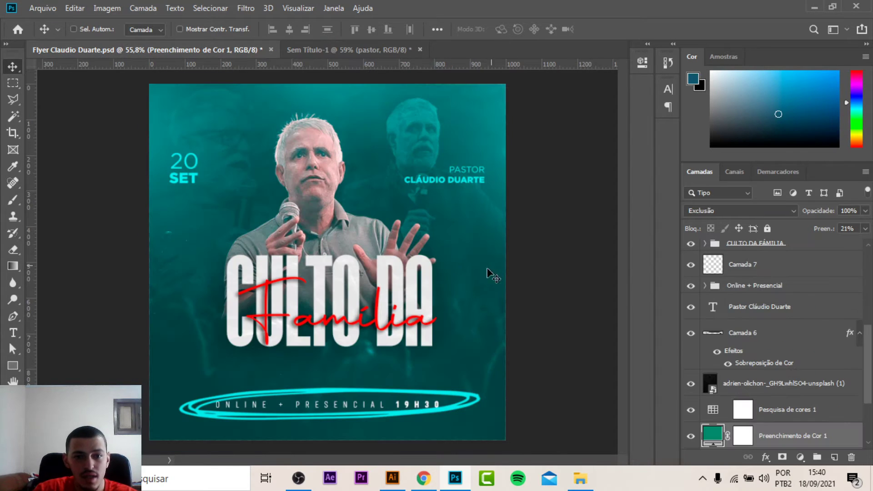
left_click(345, 49)
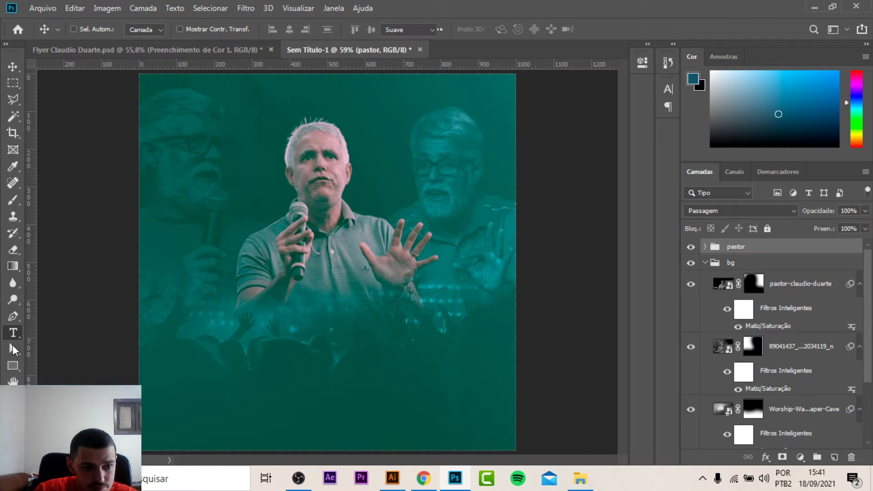
left_click(390, 373)
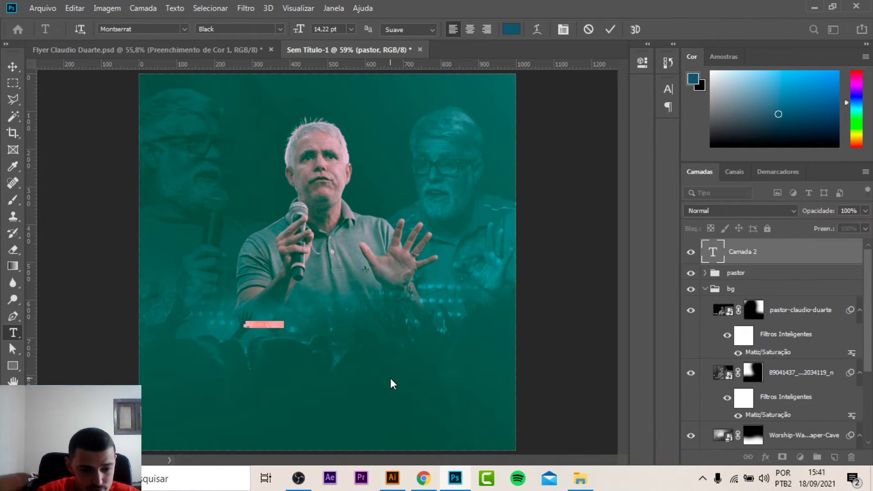
key("BackSpace")
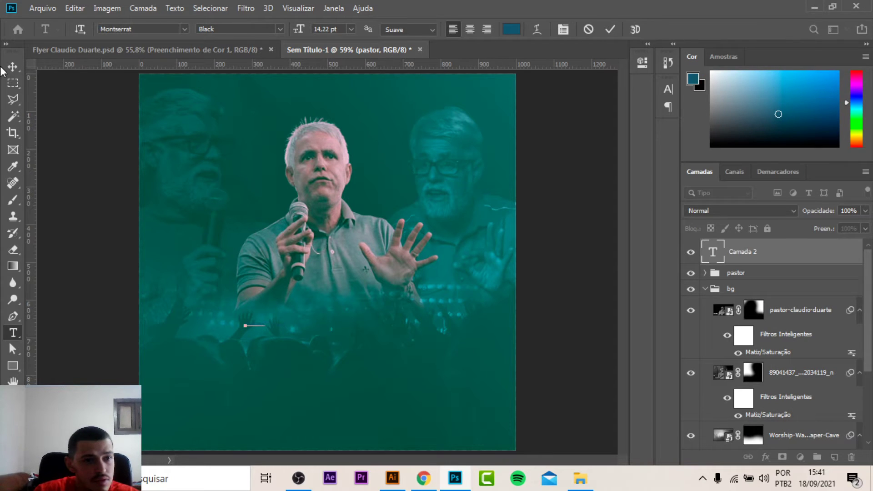
left_click(12, 68)
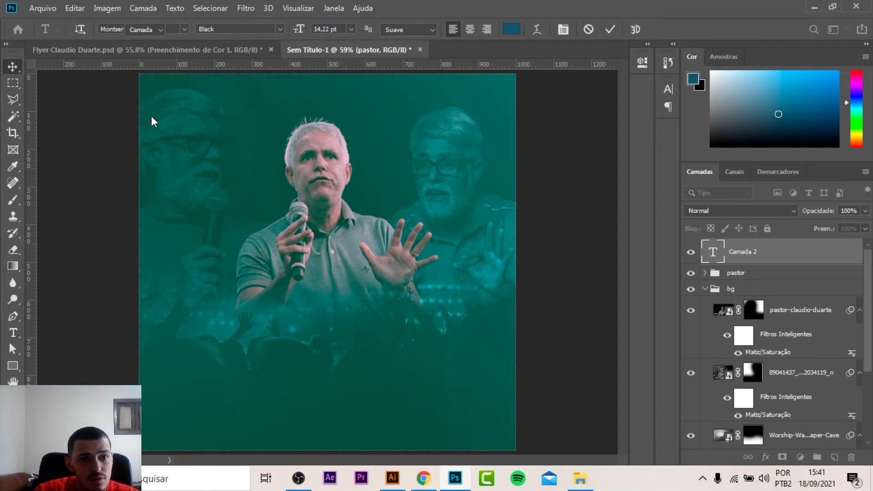
Check the CULTO DA headline font in the flyer, then search 'La Baba' in the font field
left_click(128, 52)
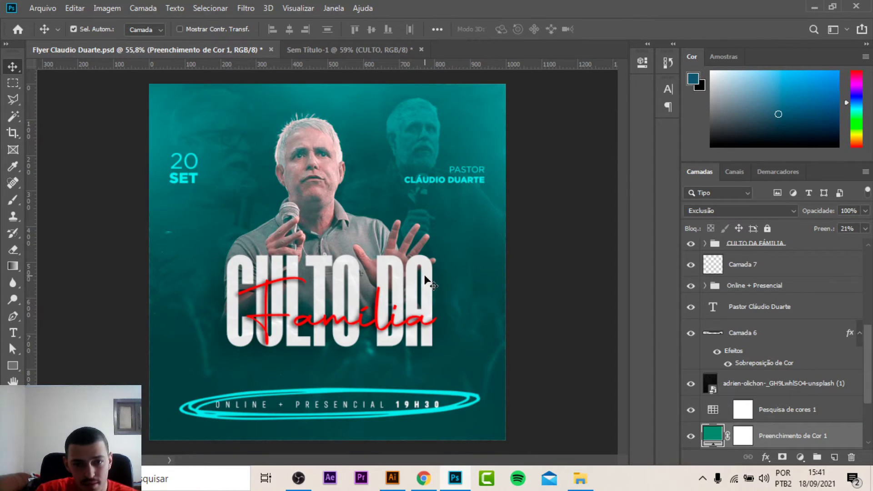
left_click(428, 284, "ctrl")
left_click(666, 90)
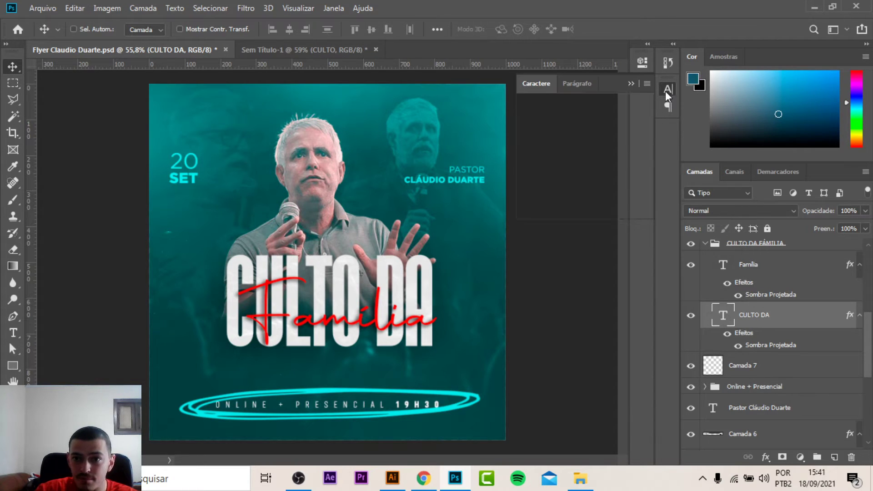
left_click(319, 49)
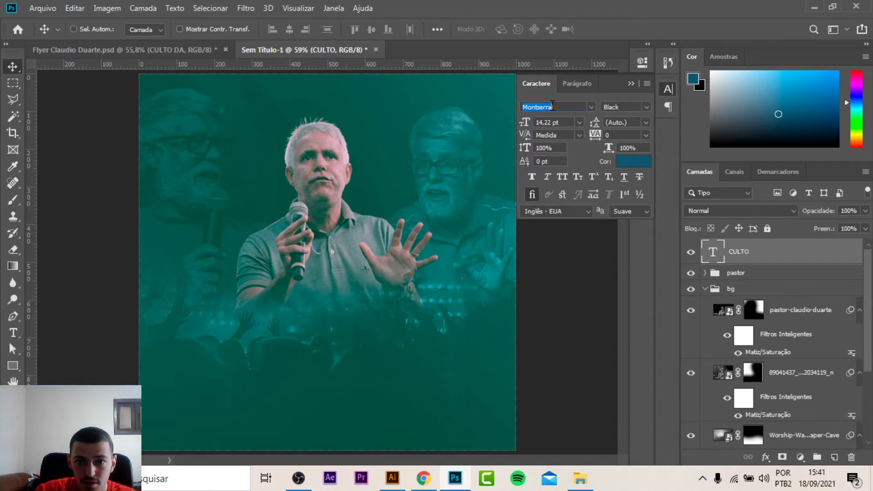
type("Lt")
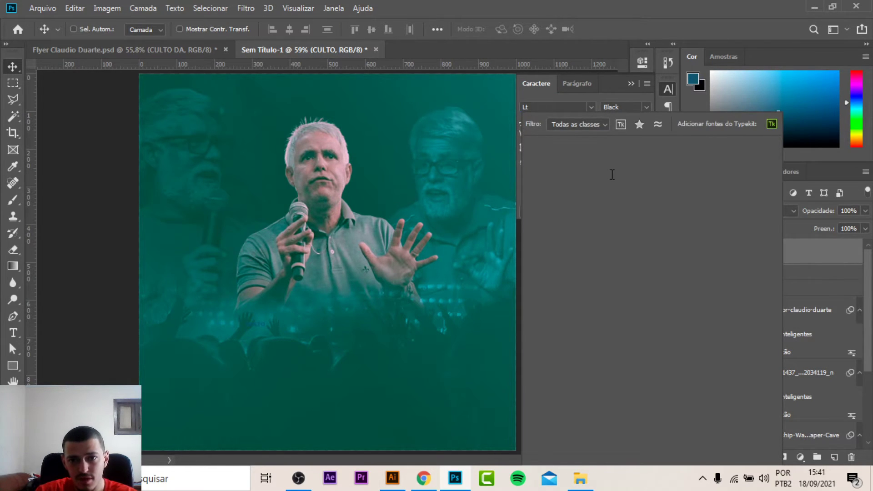
key("BackSpace")
type("A")
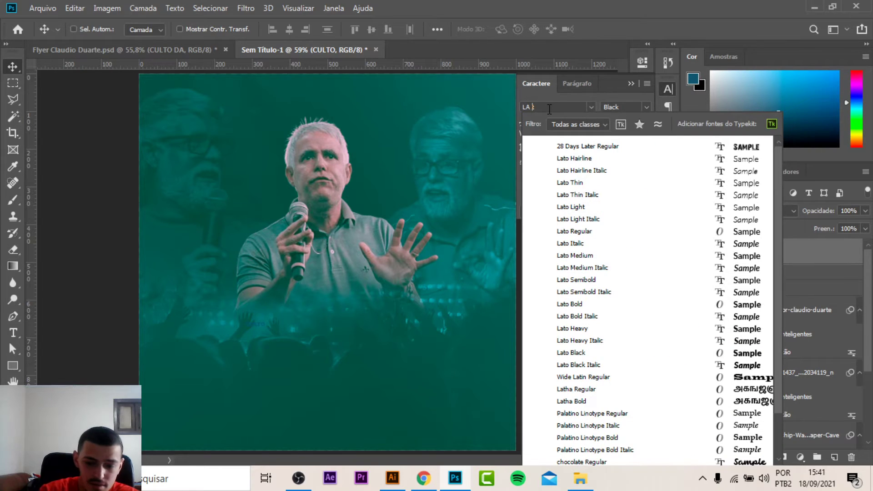
type(" BABA")
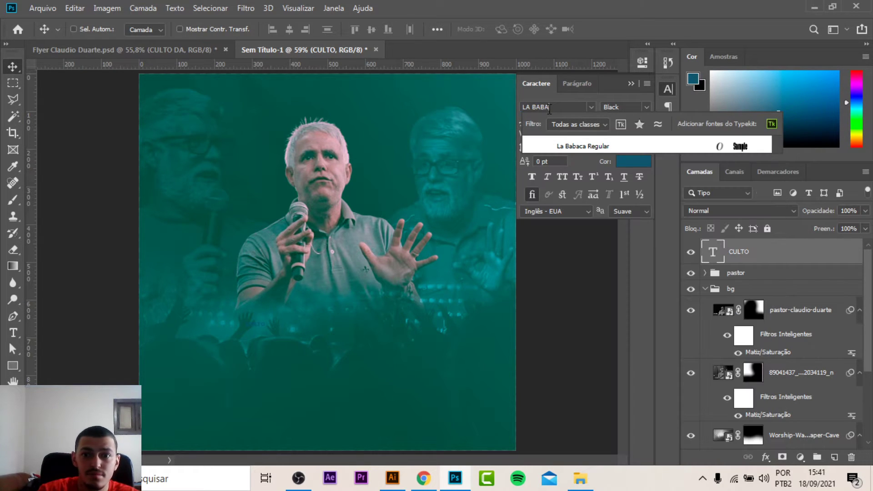
Give the CULTO text La Babaca Regular font and white (ffffff) colour
left_click(584, 146)
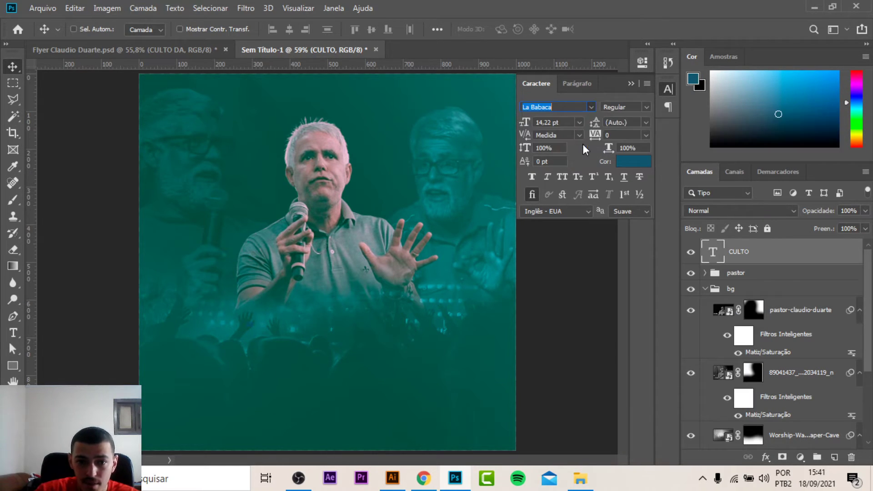
left_click(639, 162)
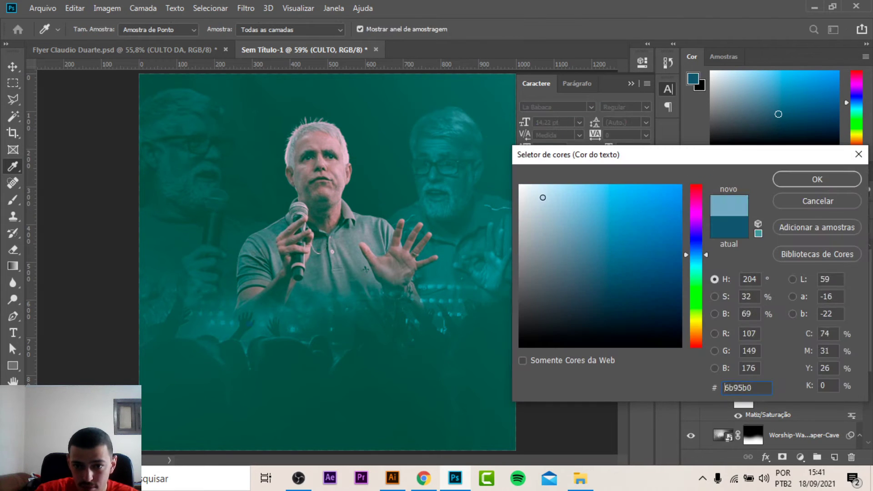
type("ffffff")
left_click(818, 180)
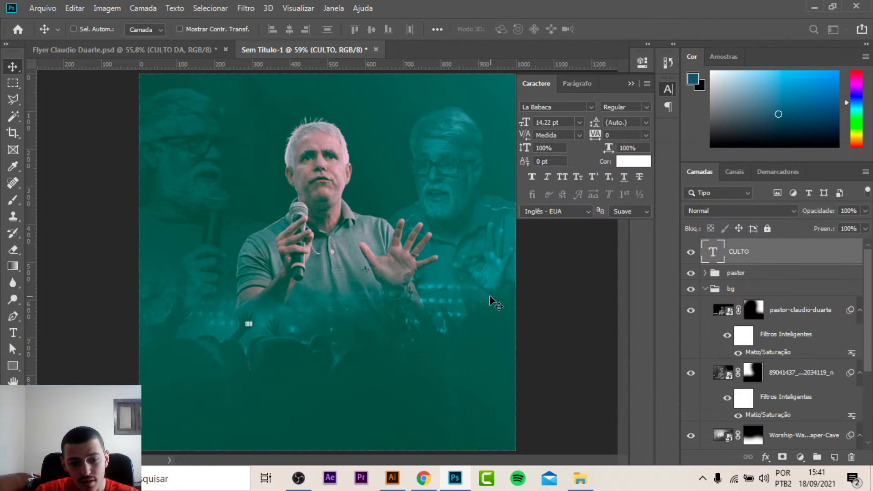
Scale the CULTO text up to headline size and place it over the pastor's chest
key("ctrl+t")
mouse_move(273, 345)
left_mouse_down()
mouse_move(370, 433)
mouse_move(385, 433)
left_mouse_up()
key("Return")
left_click_drag(367, 378, 389, 300)
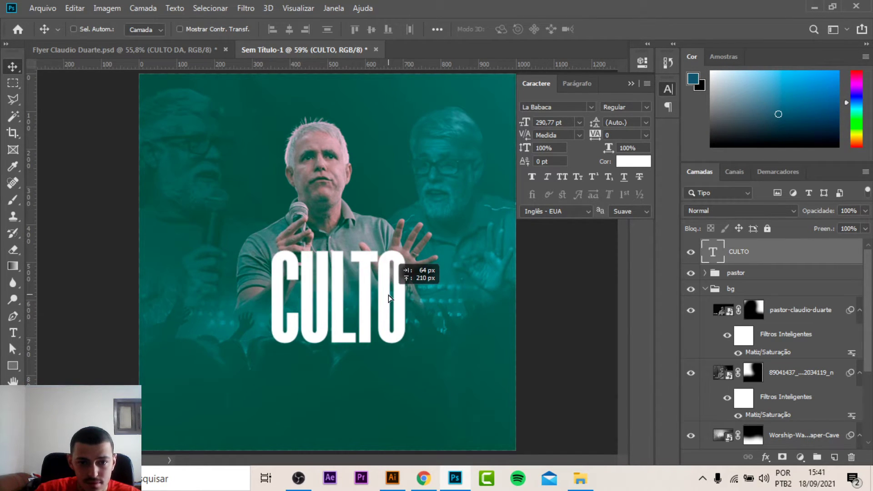
left_click(182, 50)
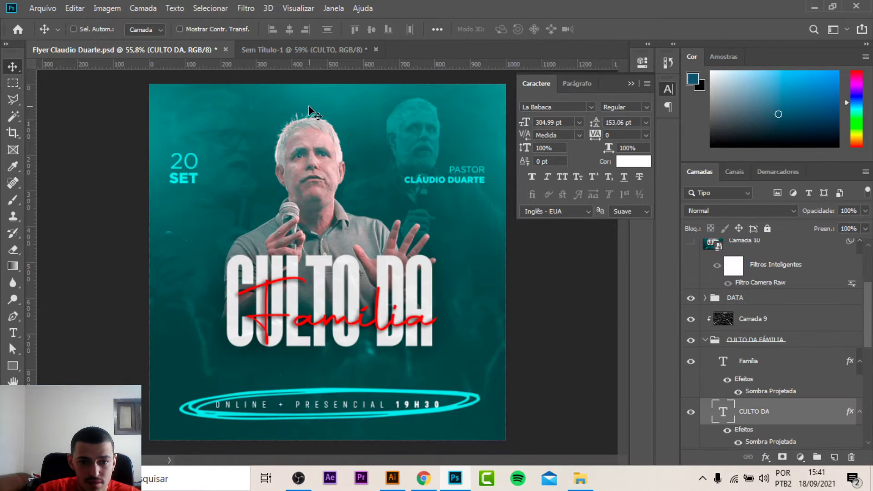
left_click(292, 50)
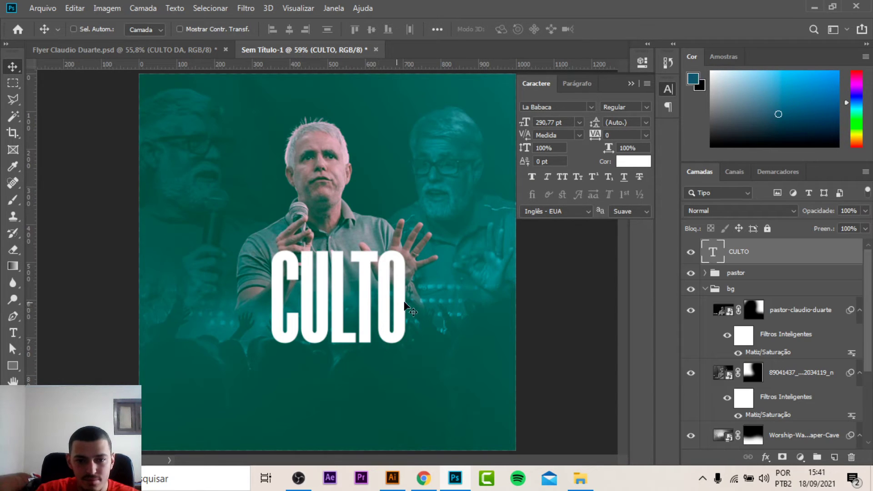
Extend the headline to 'CULTO DA' and select the whole canvas
key("t")
left_click(403, 296)
type("DA")
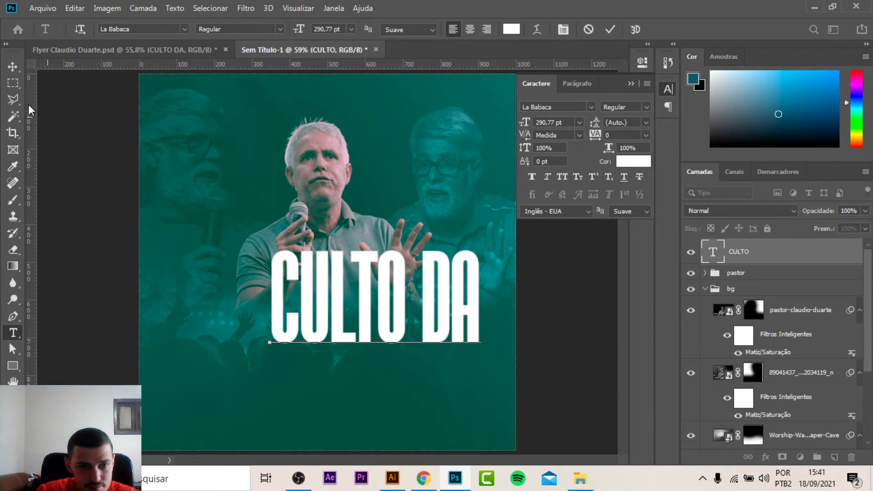
left_click(12, 64)
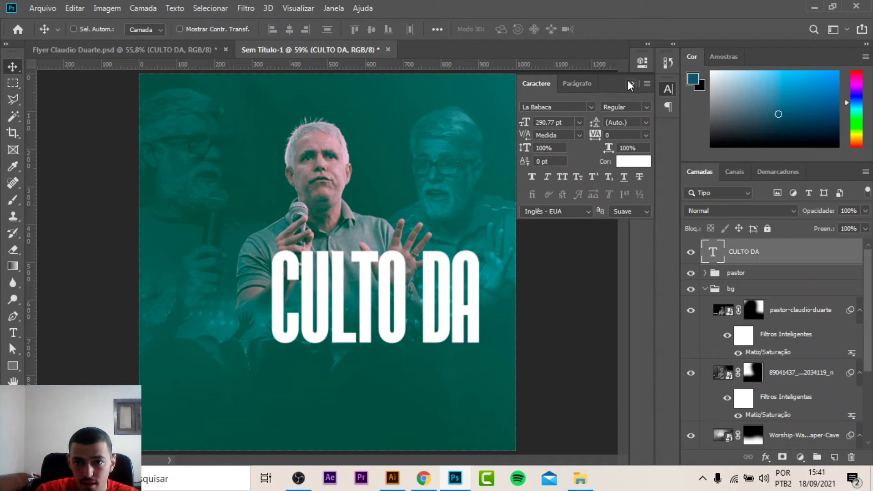
key("ctrl+a")
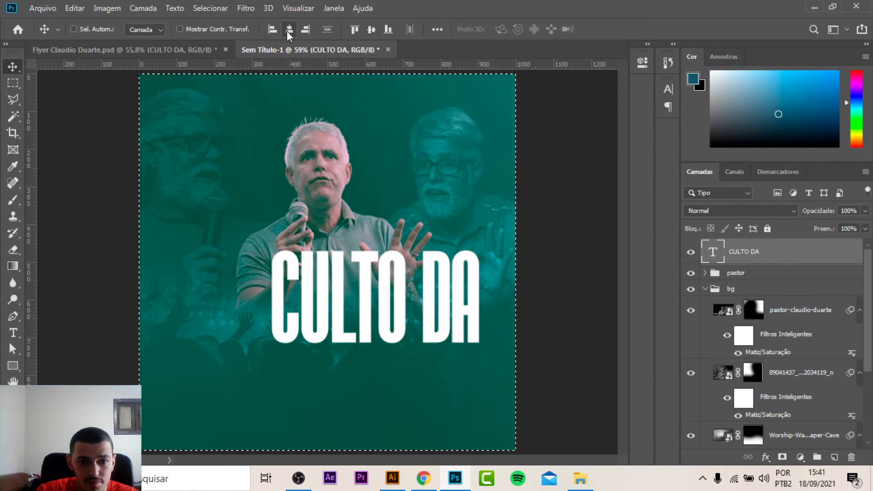
Centre the CULTO DA headline horizontally, deselect, and nudge it slightly lower
left_click(289, 29)
key("ctrl+d")
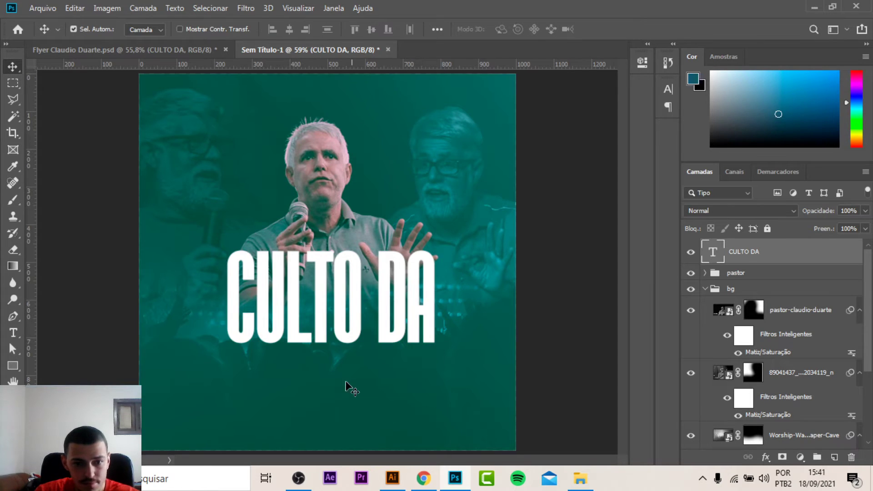
left_click_drag(349, 298, 349, 311)
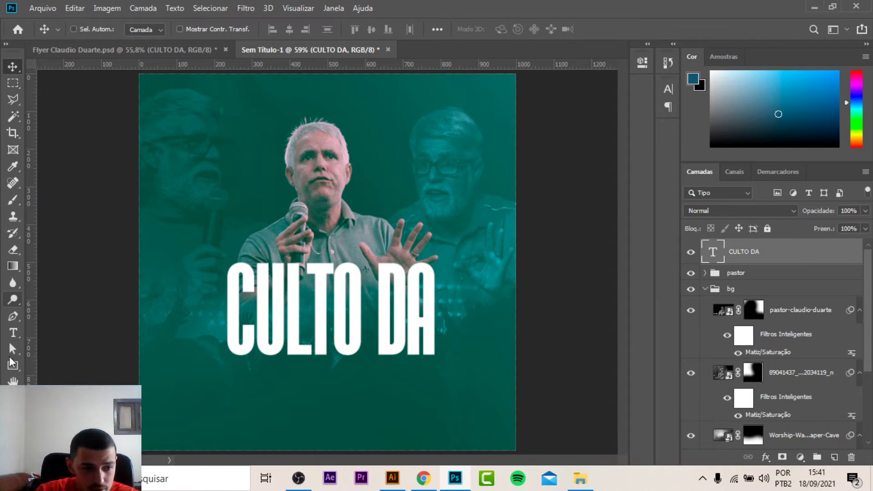
Start an empty new text layer near the top left of the canvas
left_click(13, 334)
left_click(238, 186)
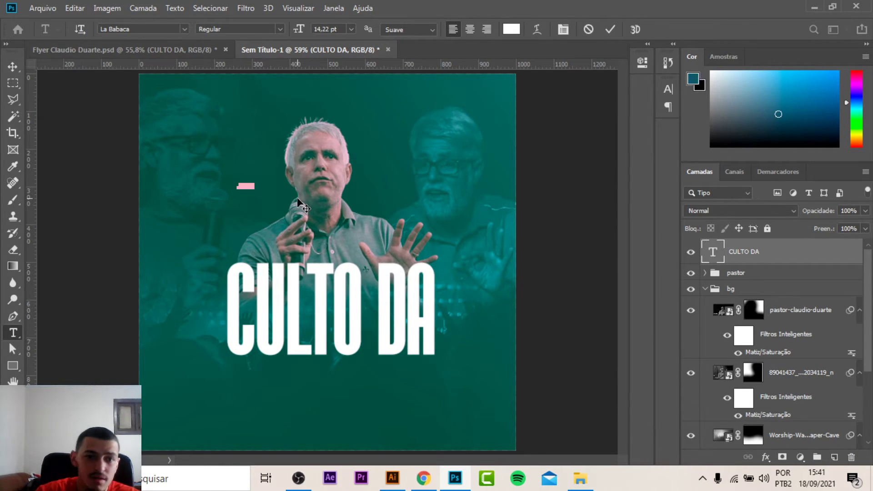
type("P")
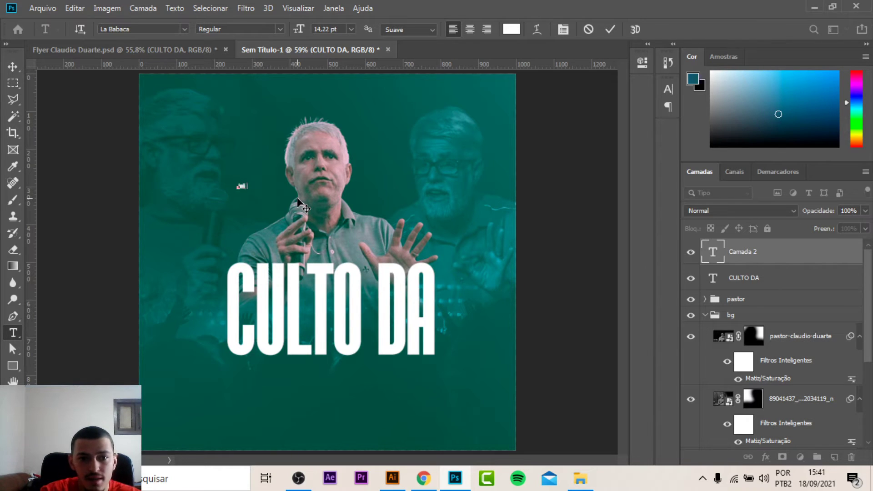
type("r")
key("BackSpace")
key("BackSpace")
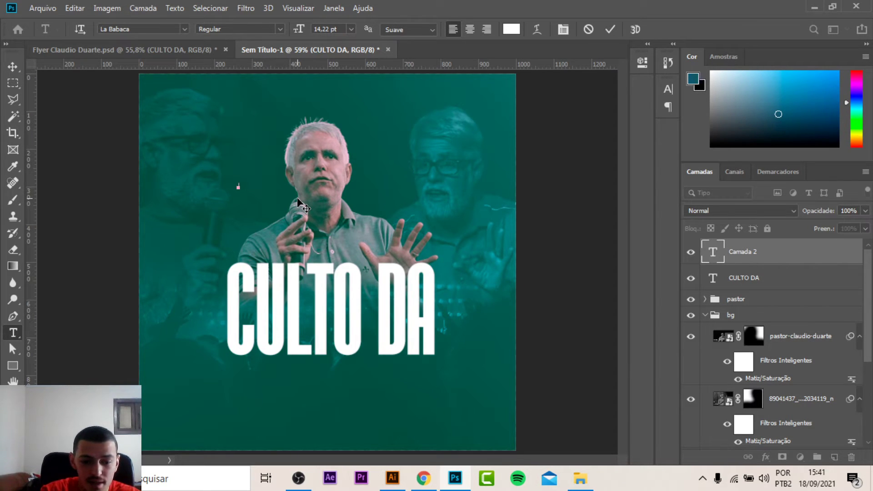
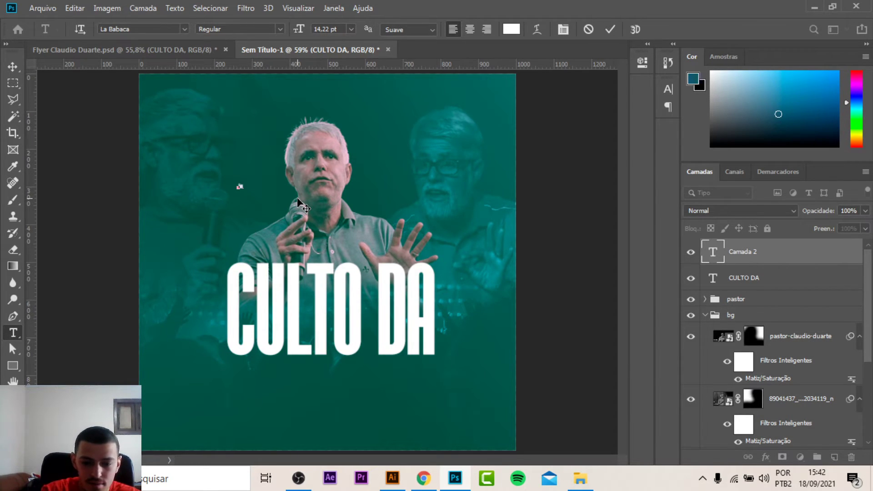
Set the família text colour to #ffc600
left_click(12, 67)
left_click(666, 89)
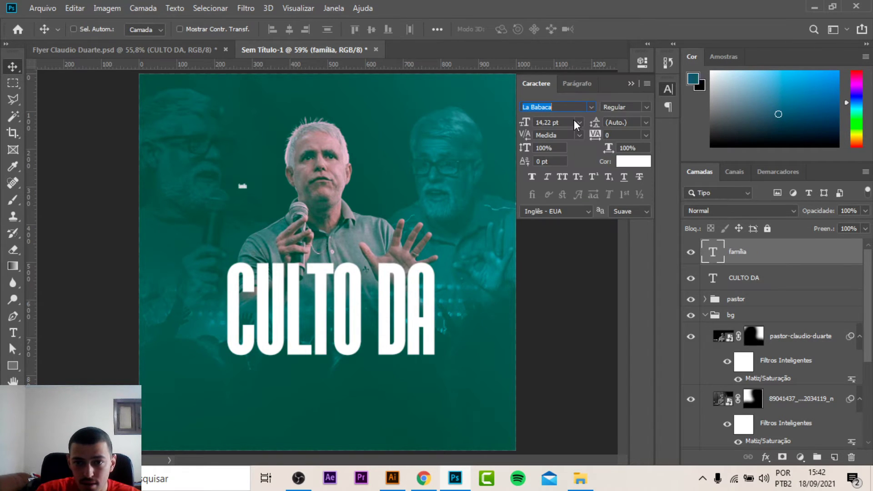
left_click(632, 160)
type("ffc600")
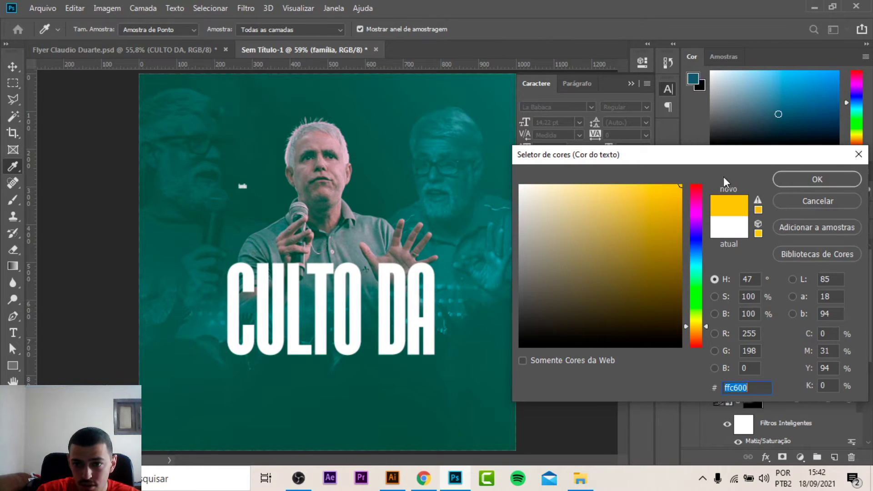
left_click(805, 180)
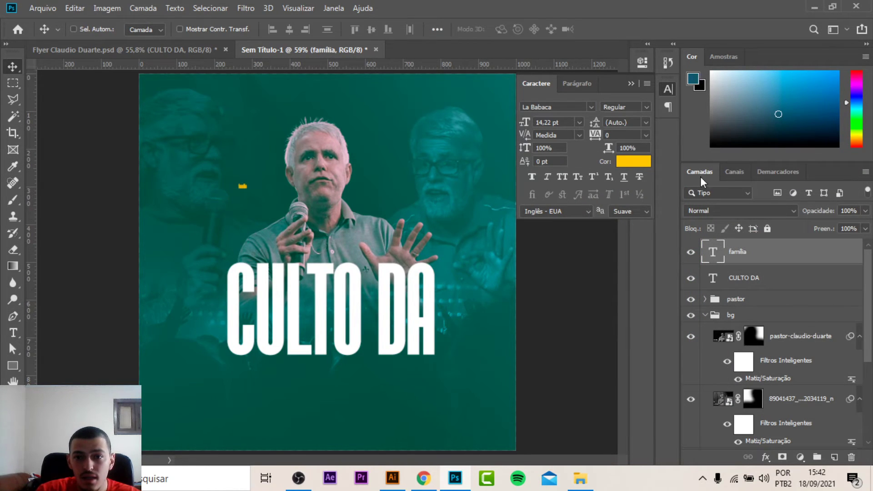
Apply the Autography script font to família, after checking the reference flyer's font
left_click(592, 105)
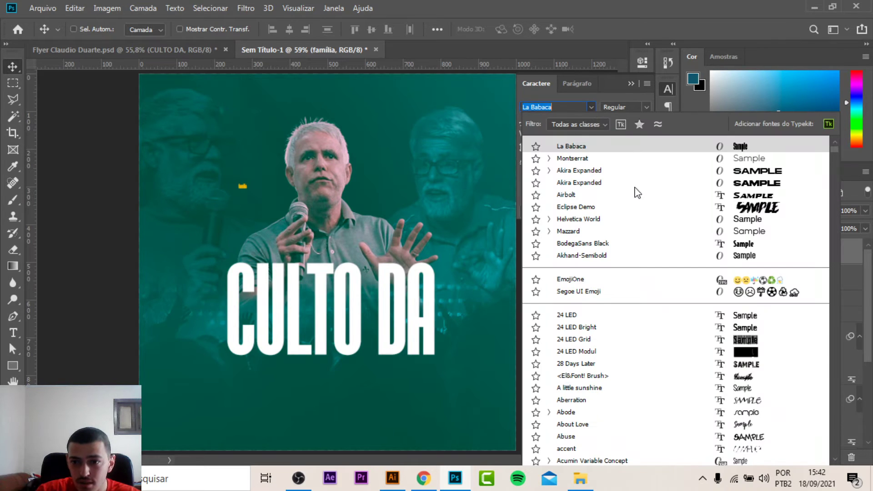
left_click(155, 51)
left_click(390, 329)
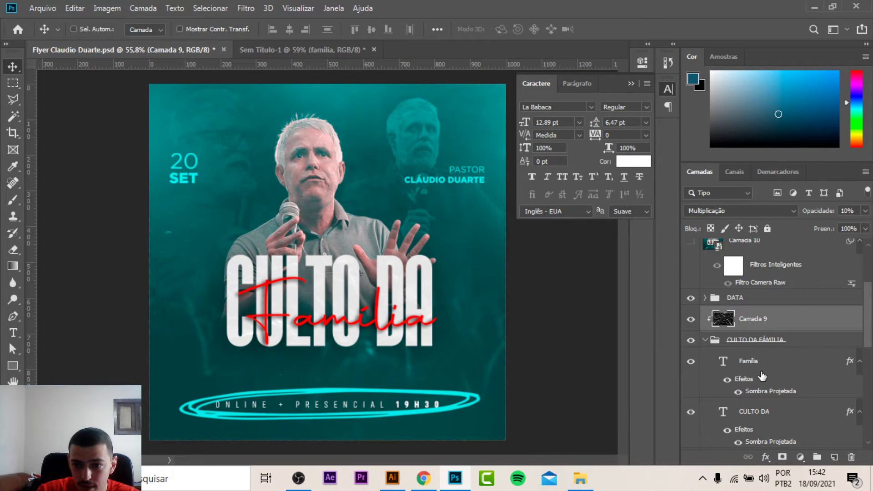
left_click(749, 361)
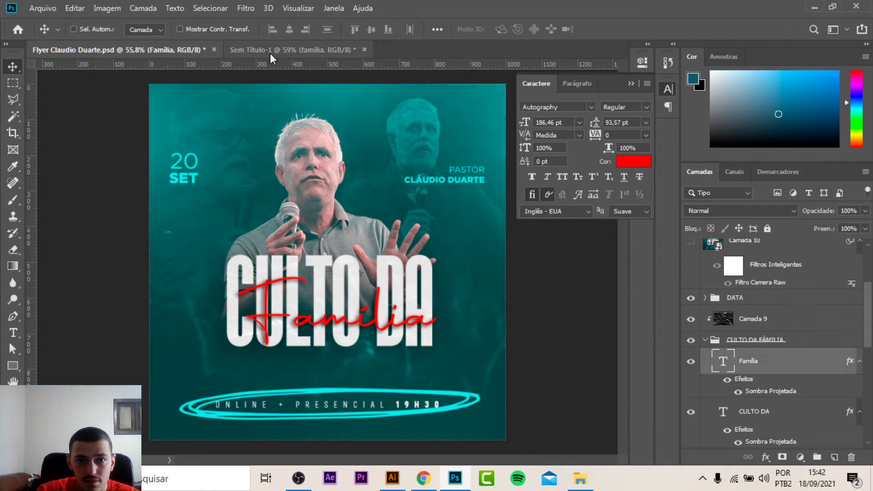
left_click(298, 49)
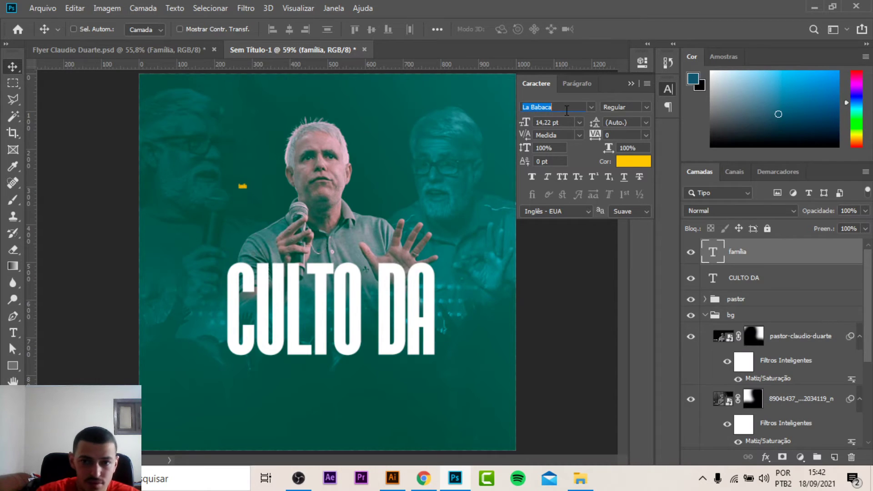
type("auto")
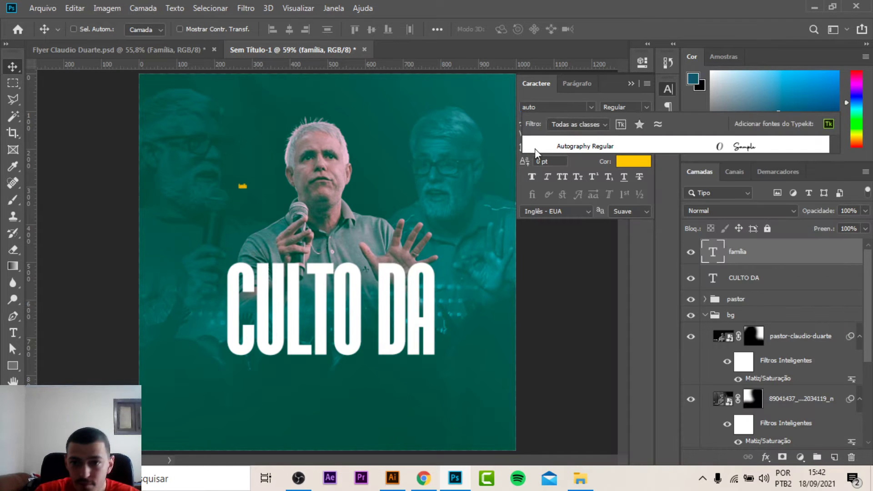
left_click(553, 151)
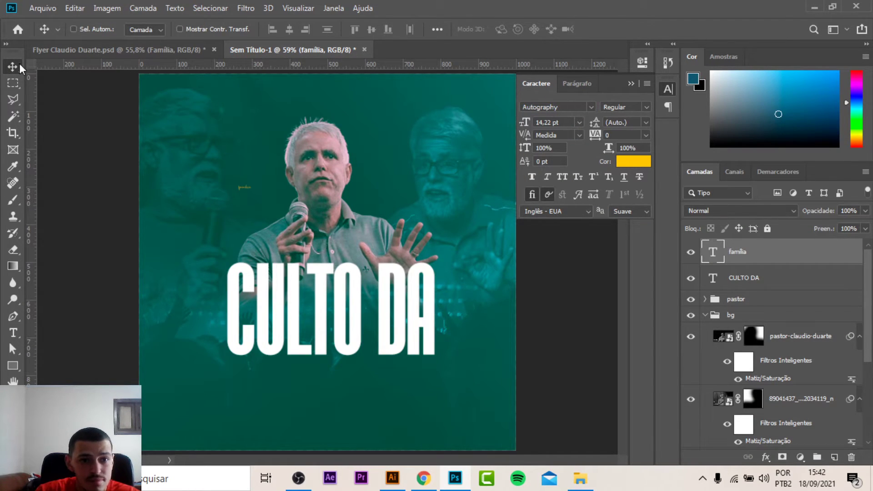
left_click(250, 208)
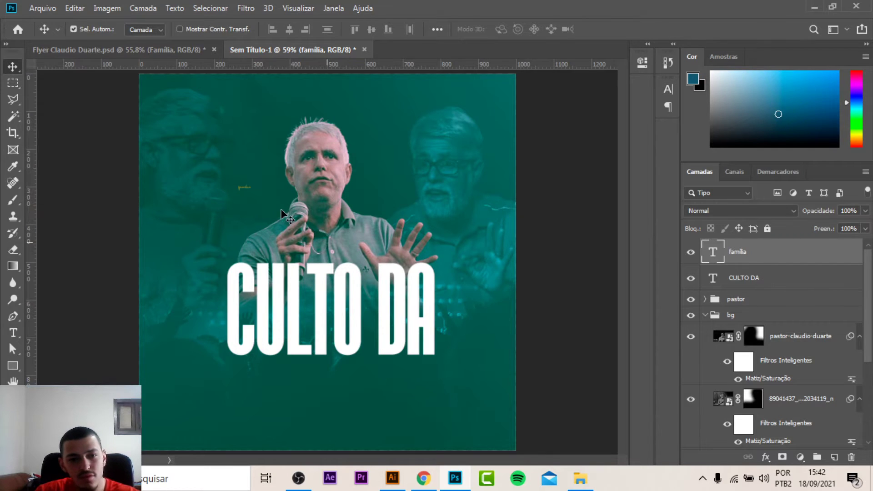
Enlarge família with Free Transform and move it below CULTO DA
key("ctrl+t")
left_click_drag(253, 192, 396, 335)
key("Return")
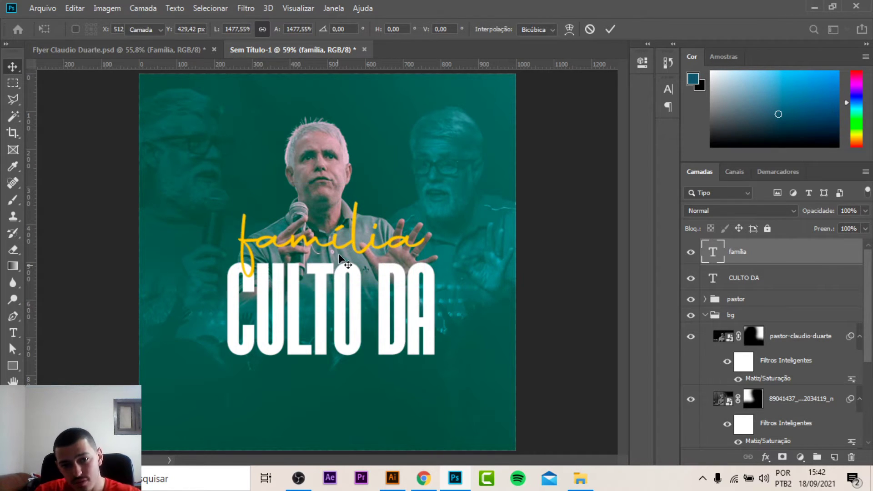
mouse_move(355, 260)
left_mouse_down()
mouse_move(386, 336)
mouse_move(417, 372)
mouse_move(396, 357)
left_mouse_up()
Capitalize the F in Família and position it overlapping the bottom of CULTO DA
key("t")
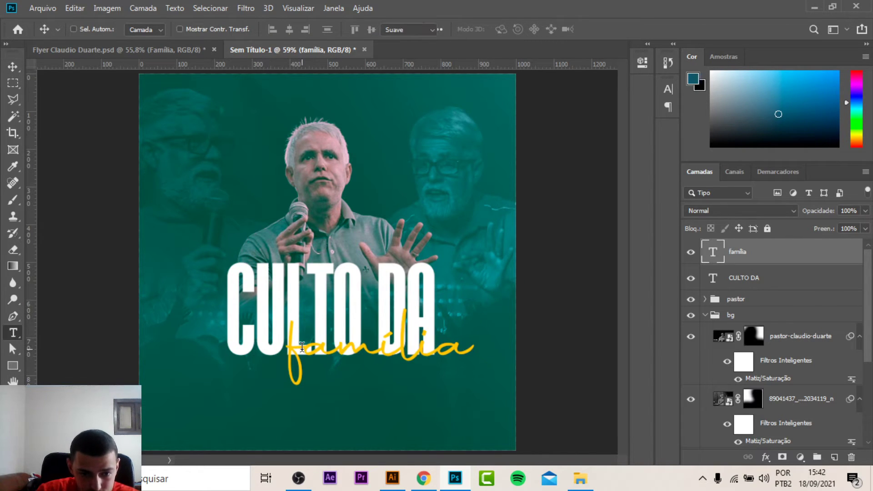
left_click(303, 347)
key("Delete")
type("F")
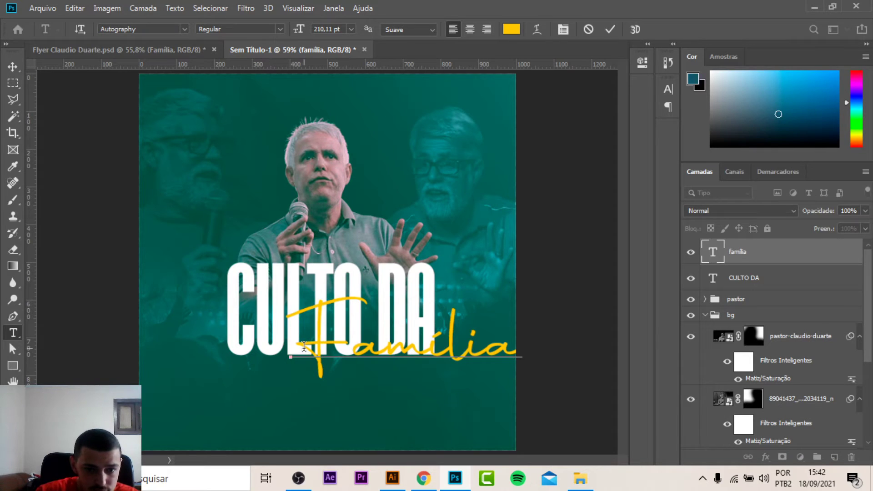
left_click(12, 67)
left_click_drag(438, 361, 401, 374)
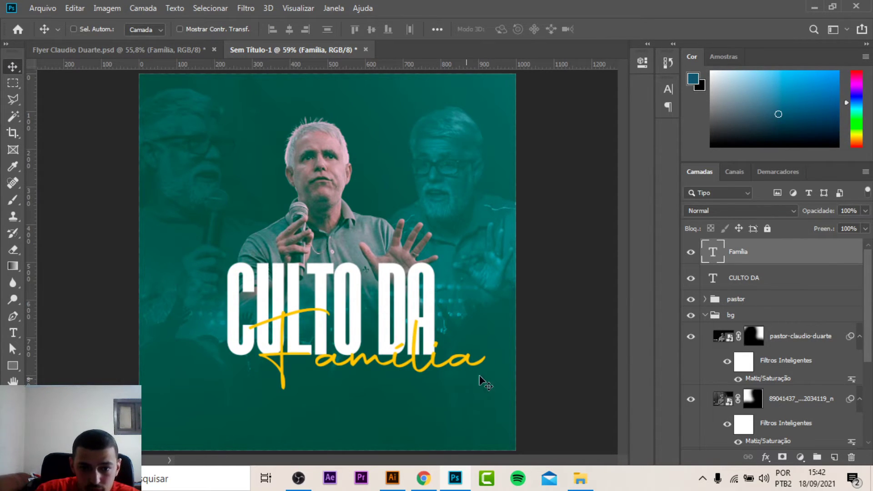
Add a Sombra Projetada to Família with 79% opacity, 13 px distance and 18 px size
double_click(822, 253)
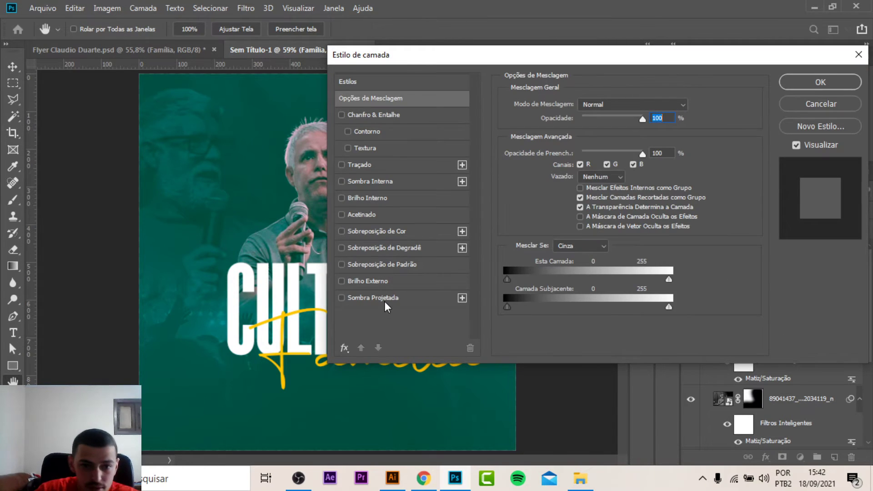
left_click(384, 300)
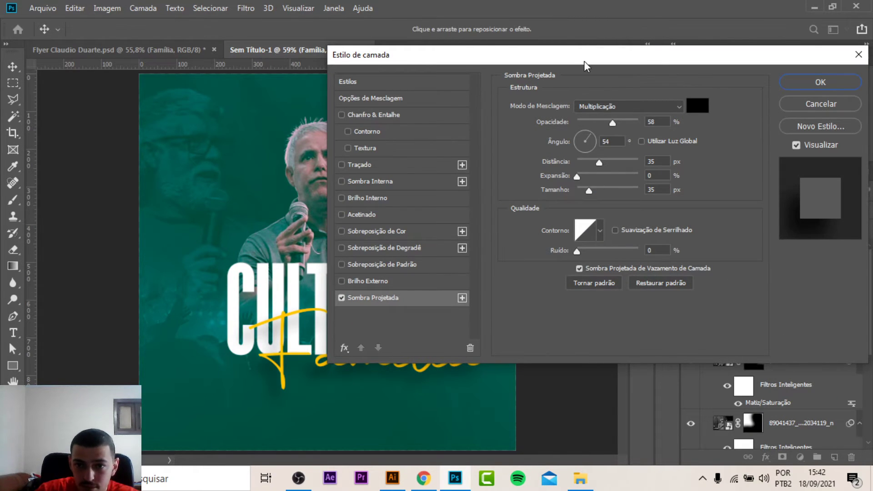
left_click_drag(500, 55, 662, 85)
left_click_drag(397, 357, 398, 344)
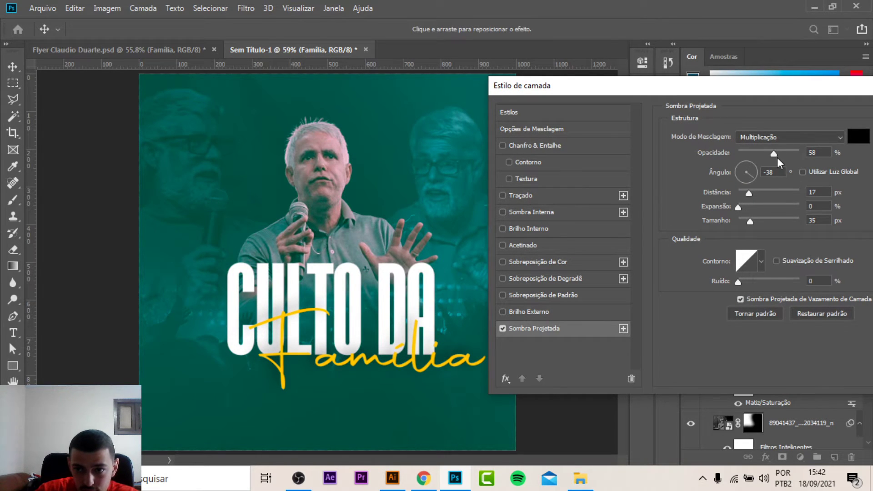
left_click_drag(777, 158, 804, 154)
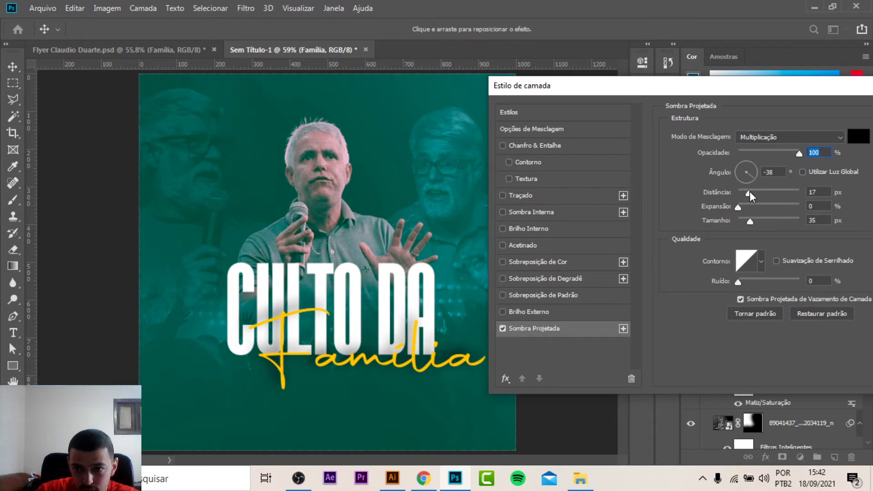
left_click_drag(747, 218, 747, 219)
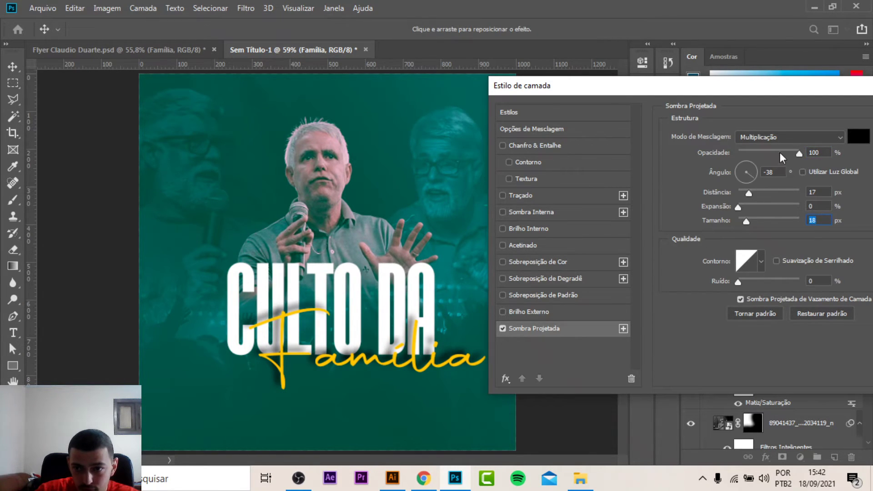
left_click_drag(793, 154, 782, 154)
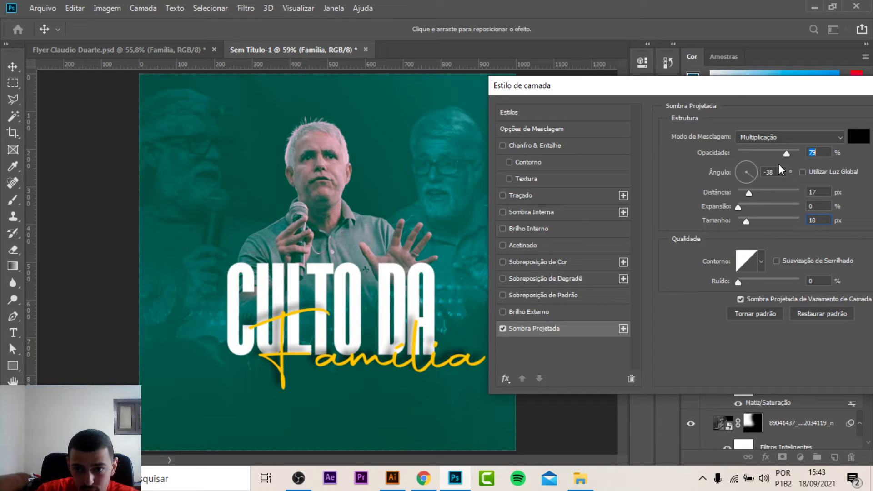
left_click_drag(421, 313, 421, 318)
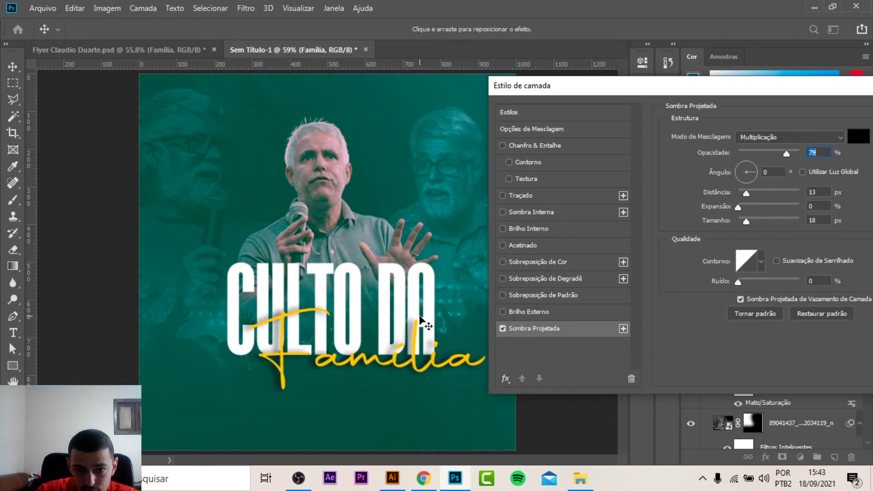
left_click_drag(807, 86, 606, 86)
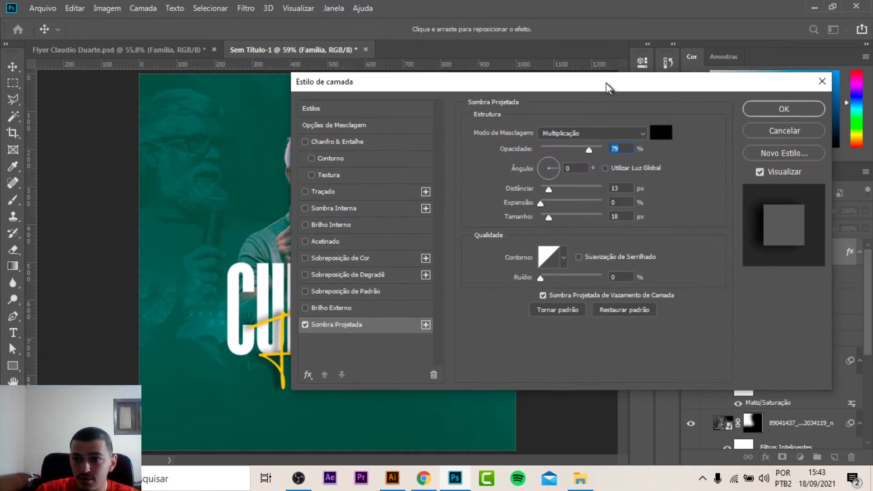
left_click(782, 107)
Nudge Família upward and group the two title text layers as 'texto'
scroll(323, 361, "up", 2)
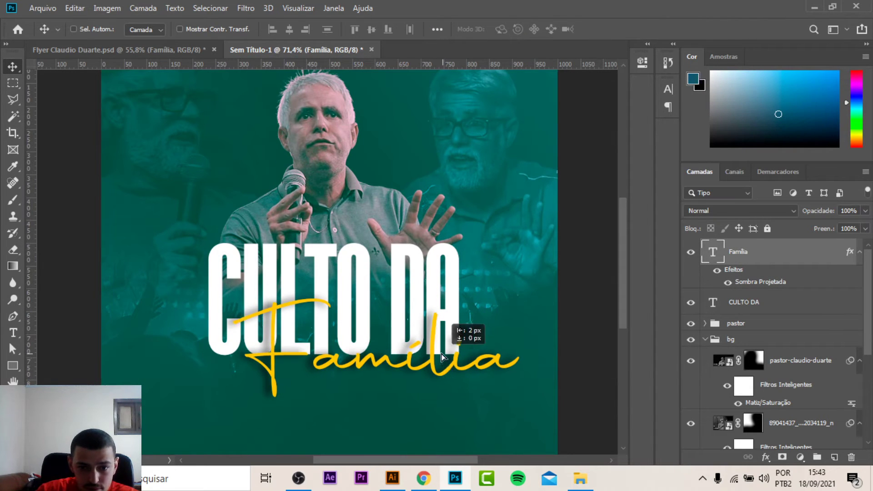
left_click_drag(450, 364, 451, 356)
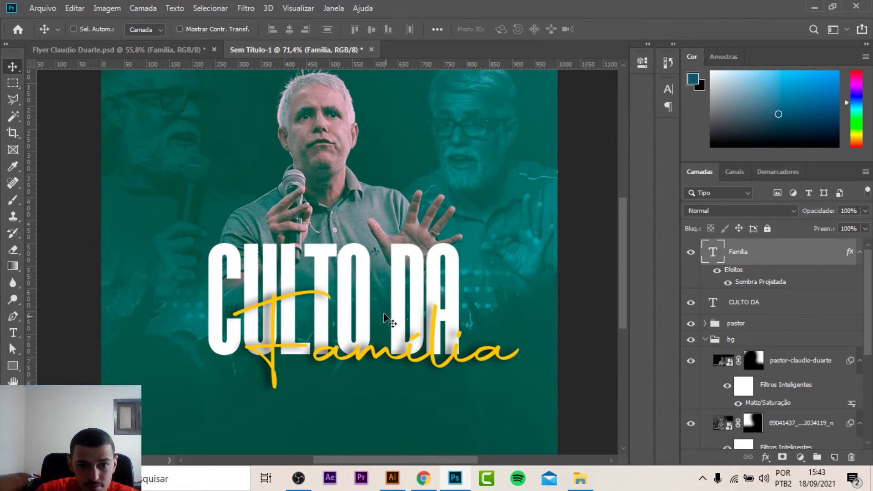
scroll(383, 313, "down", 3)
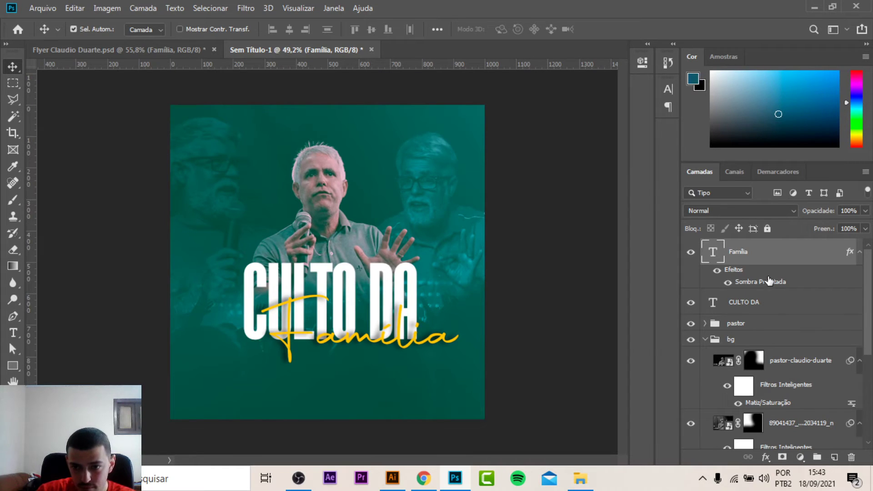
left_click(765, 304, "shift")
key("ctrl+g")
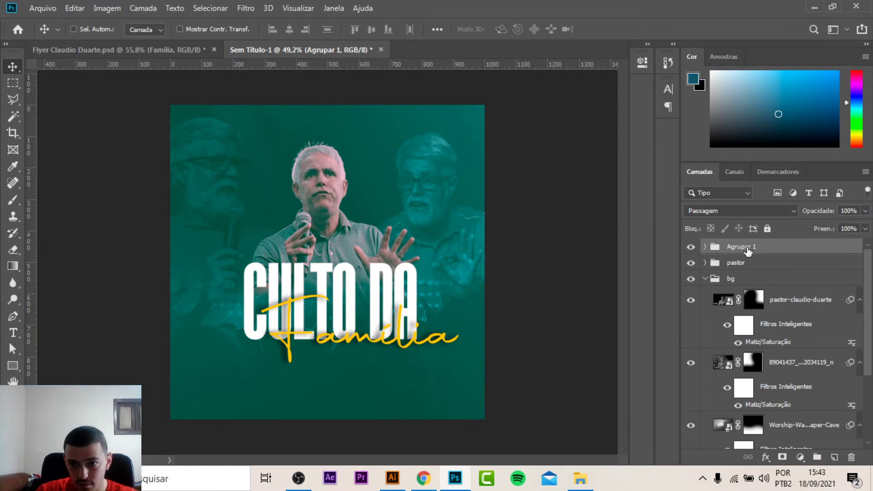
double_click(749, 248)
type("texto")
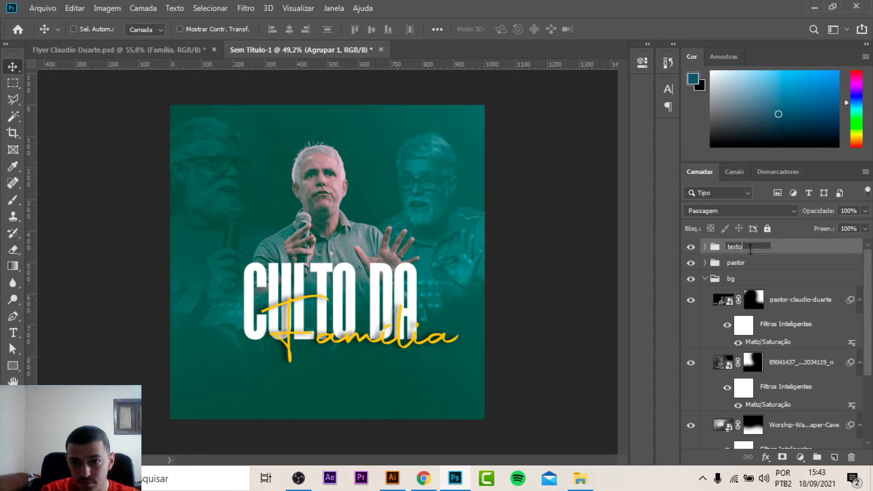
key("Return")
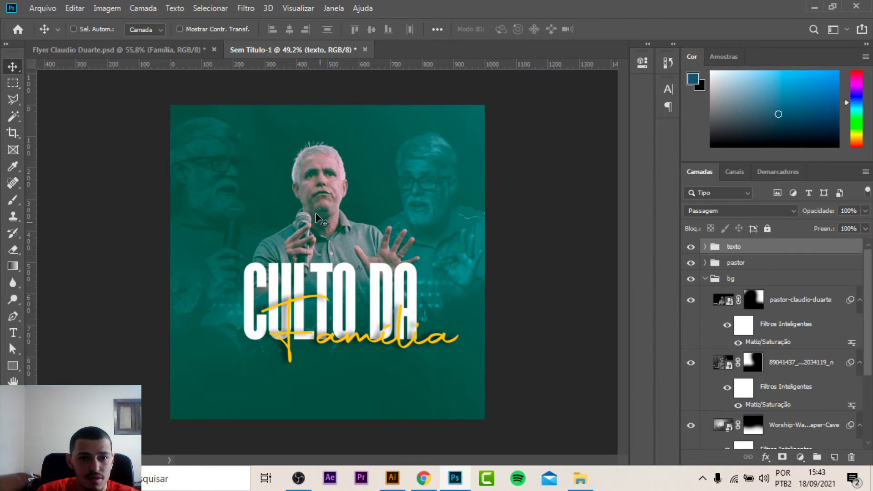
Inspect Camada 9 in Flyer Claudio Duarte.psd, then collapse the draft's bg group
left_click(113, 49)
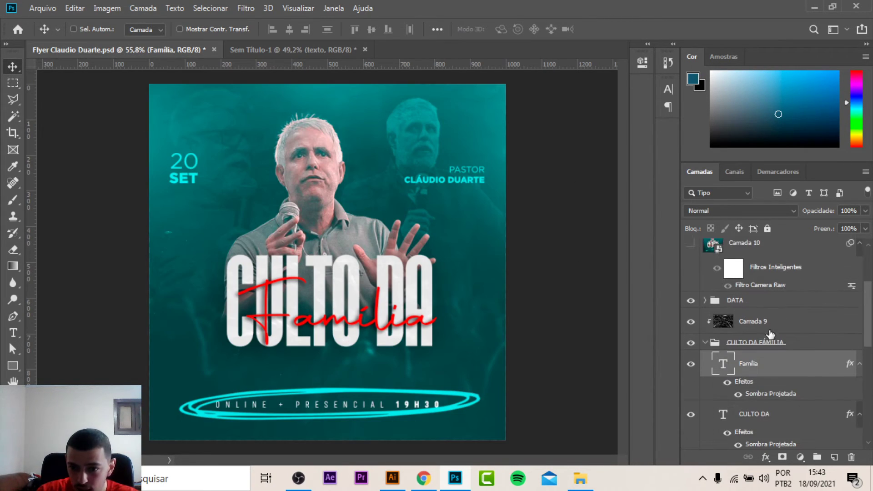
left_click(707, 327)
left_click(691, 322)
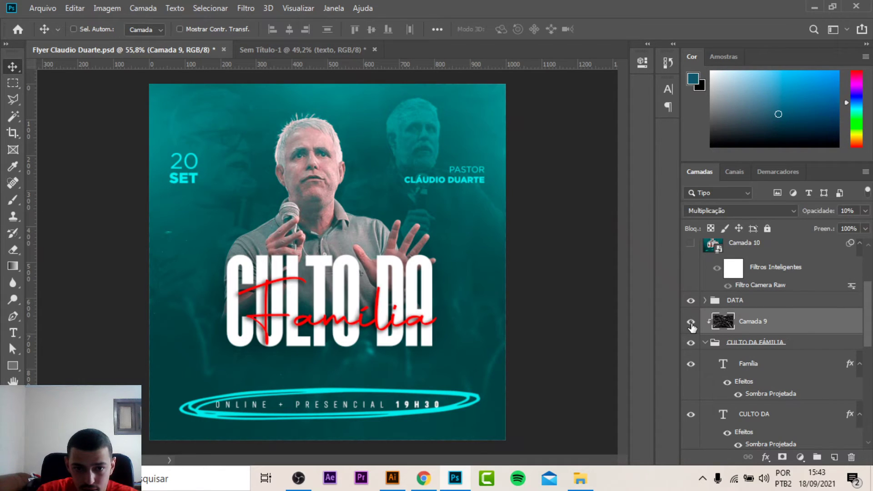
left_click(322, 49)
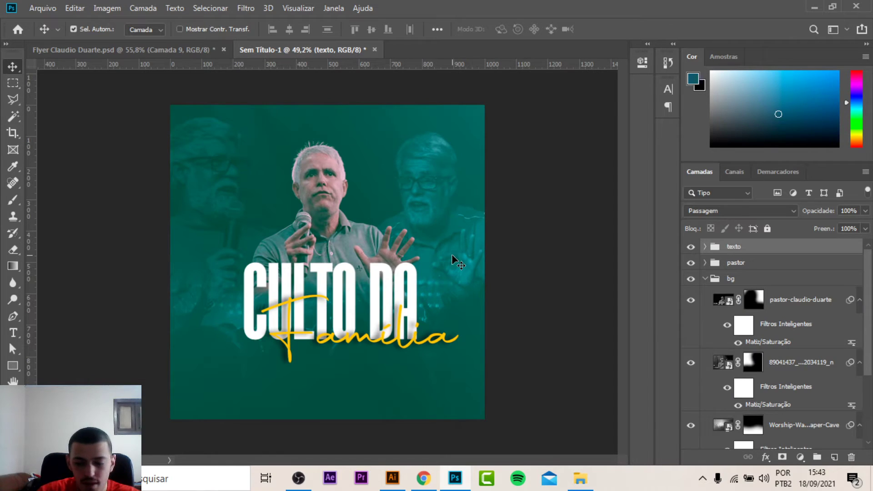
scroll(455, 262, "up", 2)
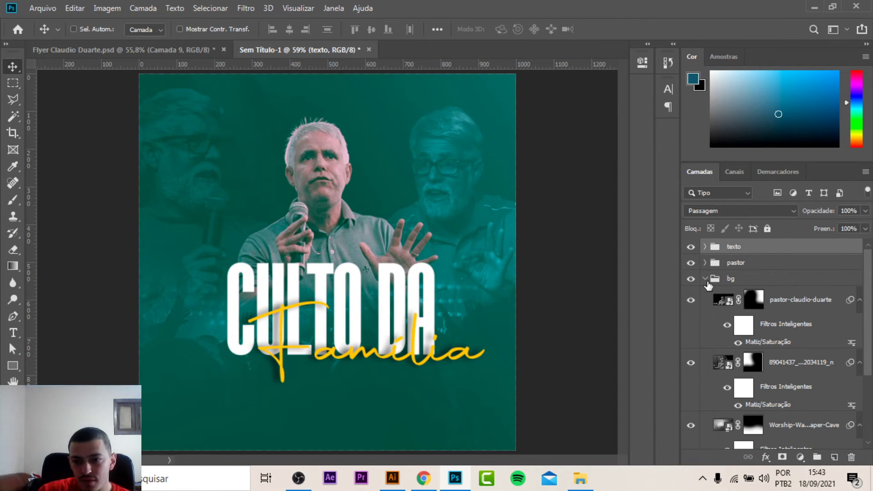
left_click(706, 279)
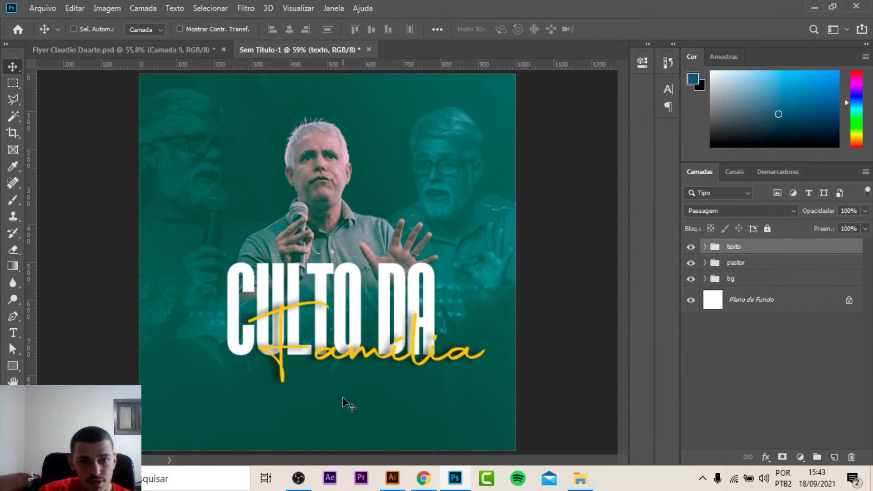
Start a Place Embedded and browse the Desktop's Novas Texturas folder for textures
left_click(48, 10)
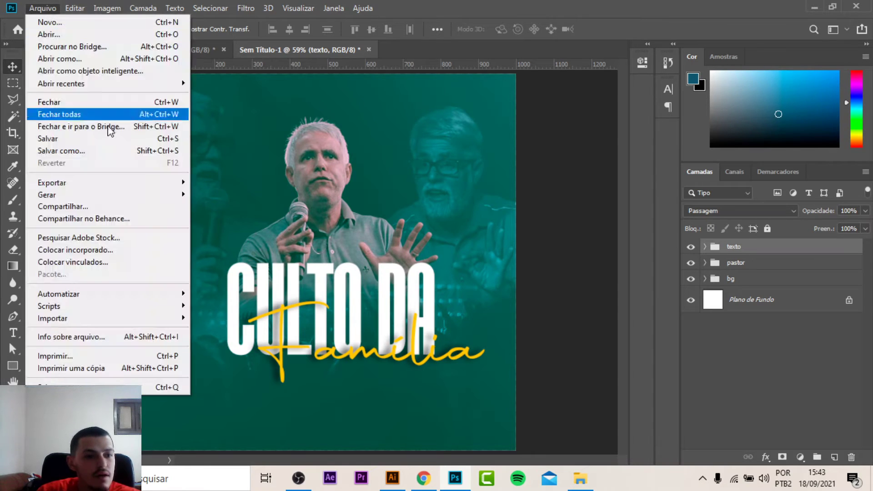
left_click(109, 246)
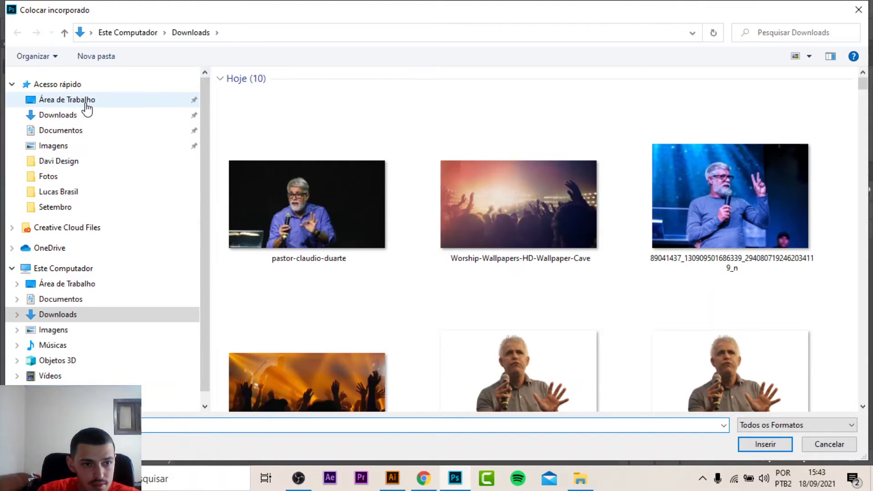
left_click(86, 100)
double_click(319, 201)
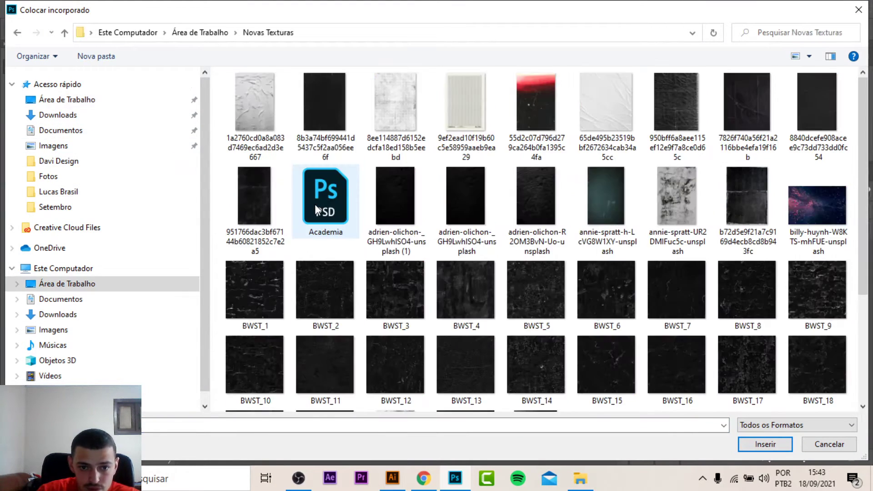
scroll(554, 245, "down", 5)
scroll(552, 241, "up", 4)
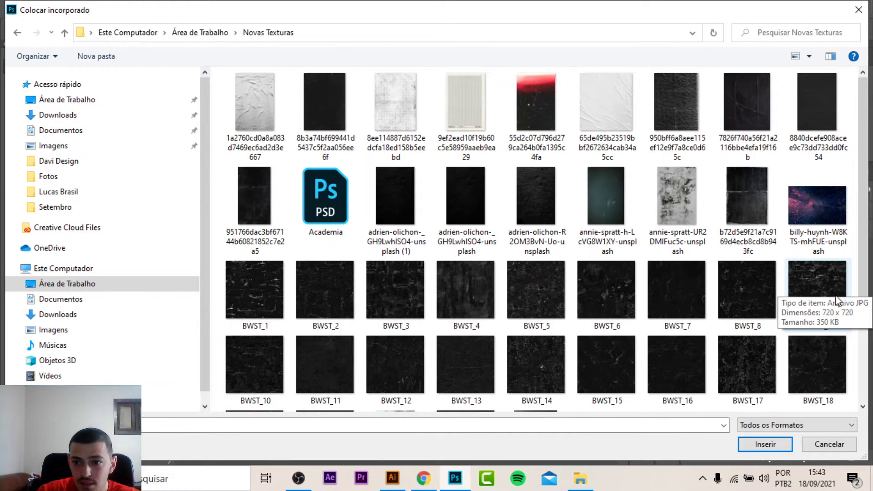
scroll(368, 273, "down", 3)
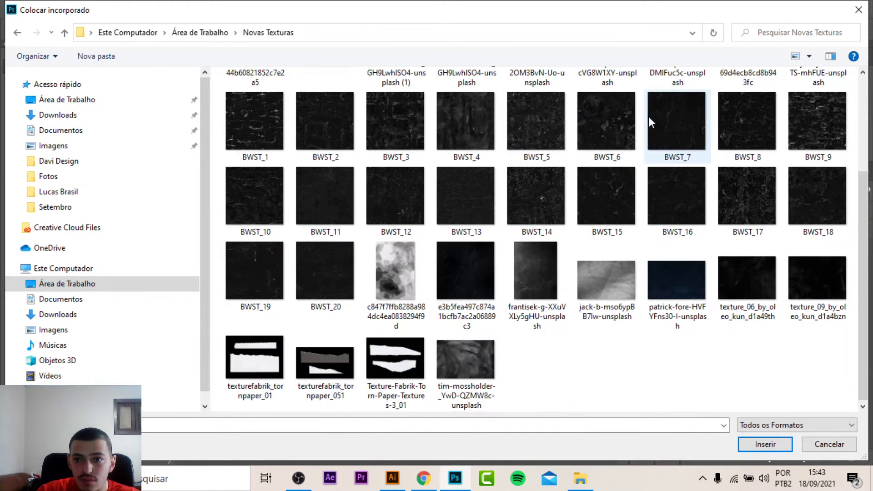
left_click(17, 32)
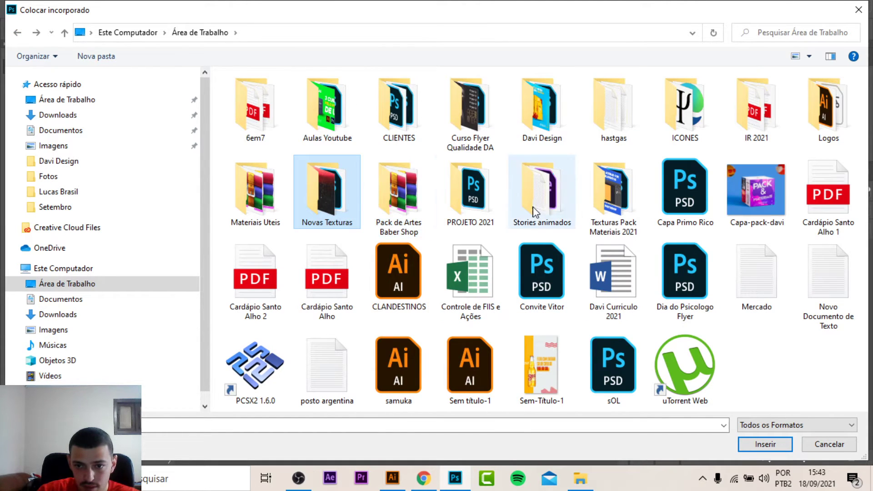
Place the 8fbb8c0 crumpled plastic texture from Texturas Pack Materiais 2021 as a layer
double_click(616, 200)
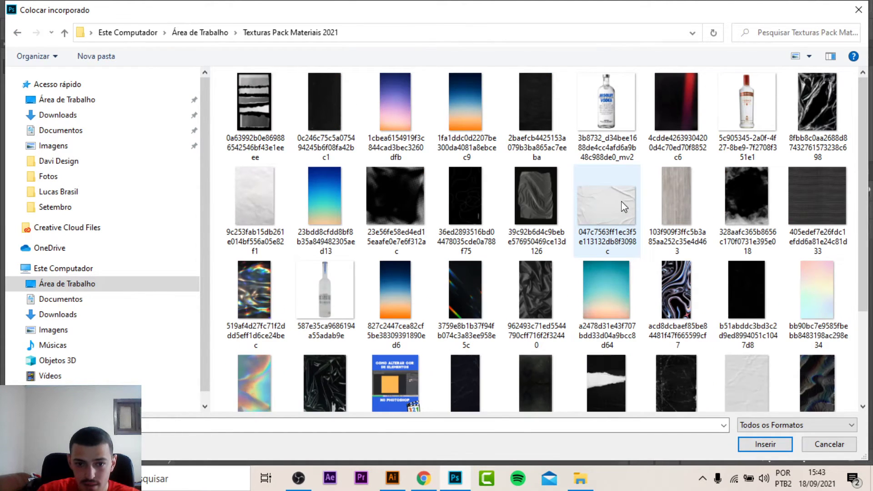
scroll(624, 207, "down", 2)
scroll(673, 214, "up", 2)
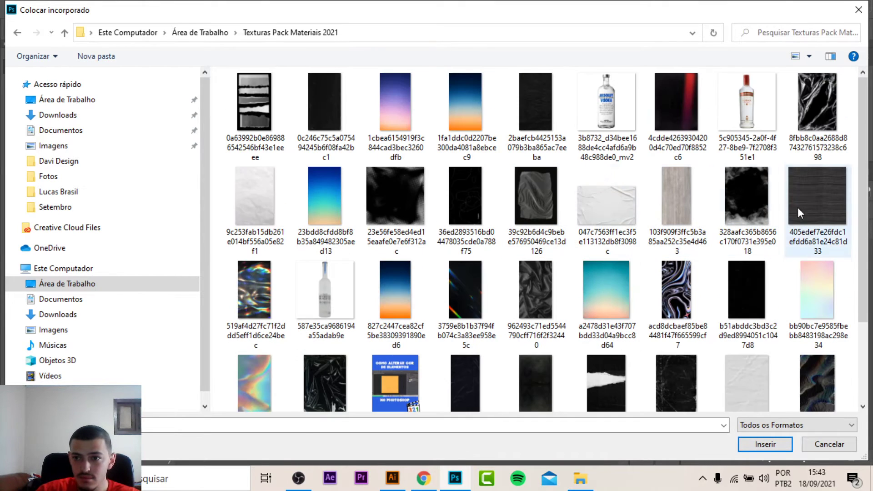
left_click(818, 119)
left_click(766, 445)
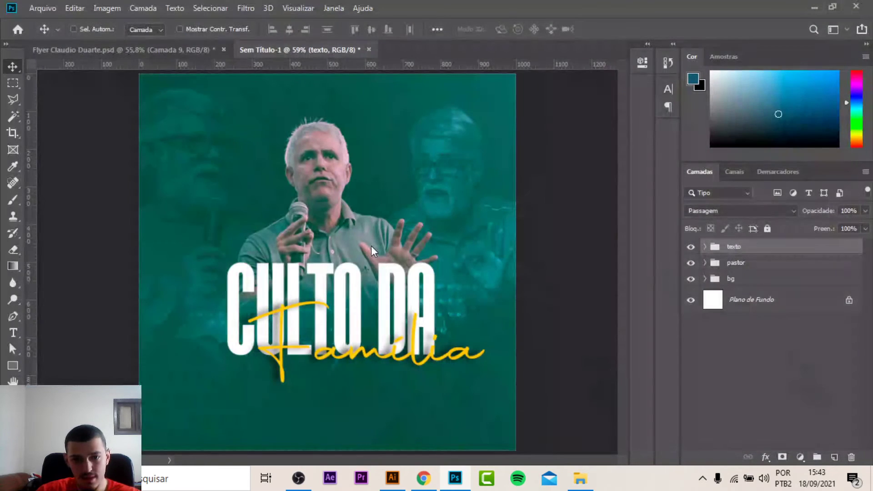
key("Return")
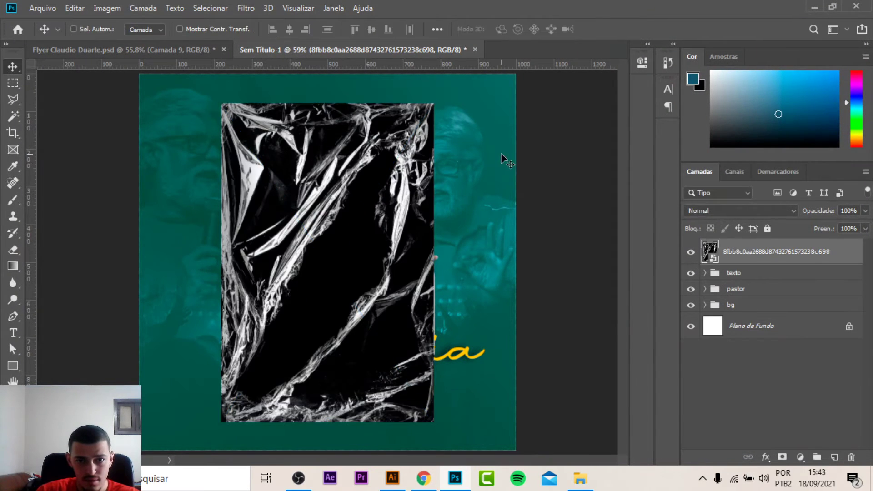
Apply a Camera Raw filter to the plastic texture with Texture +88 and higher Clarity
left_click(246, 8)
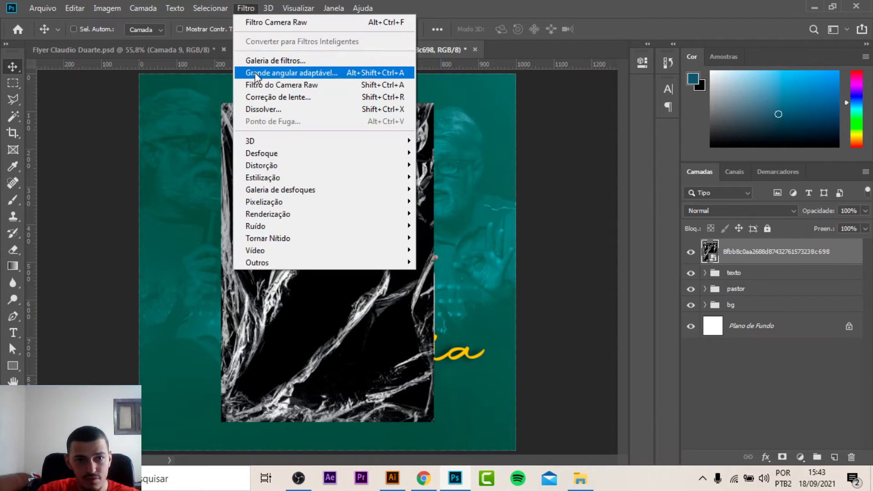
left_click(272, 88)
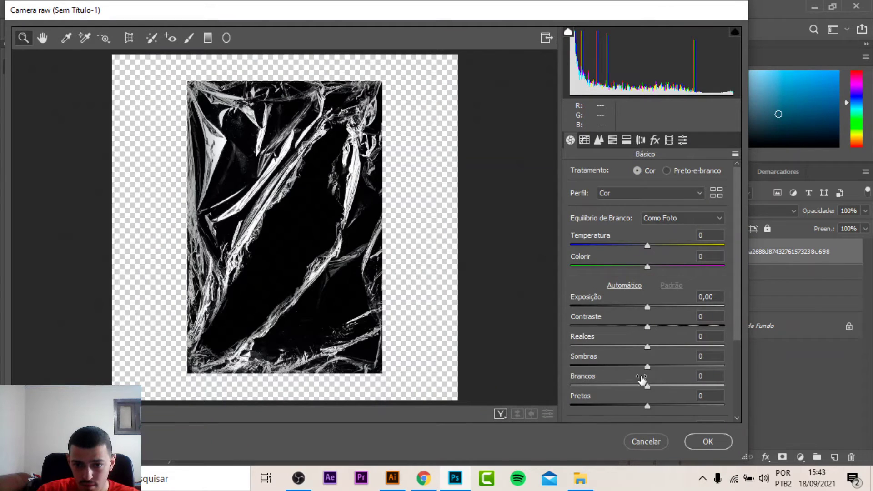
scroll(643, 380, "down", 3)
left_click_drag(648, 347, 713, 342)
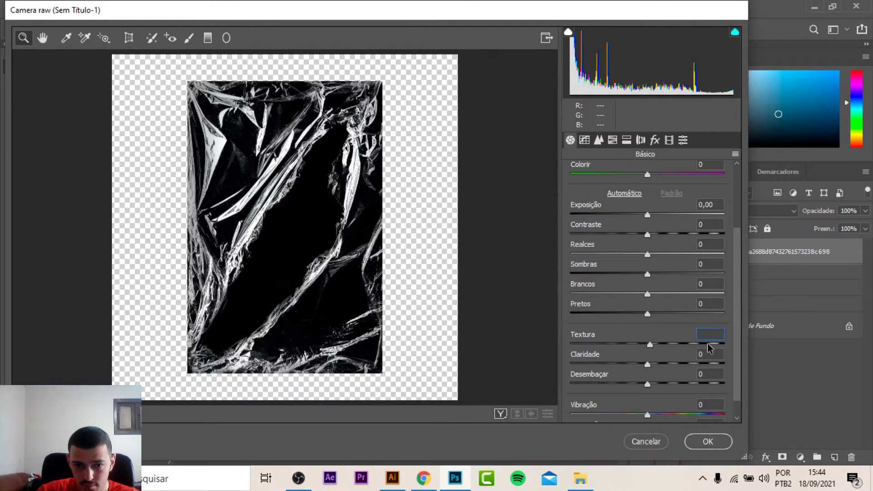
left_click_drag(655, 366, 704, 365)
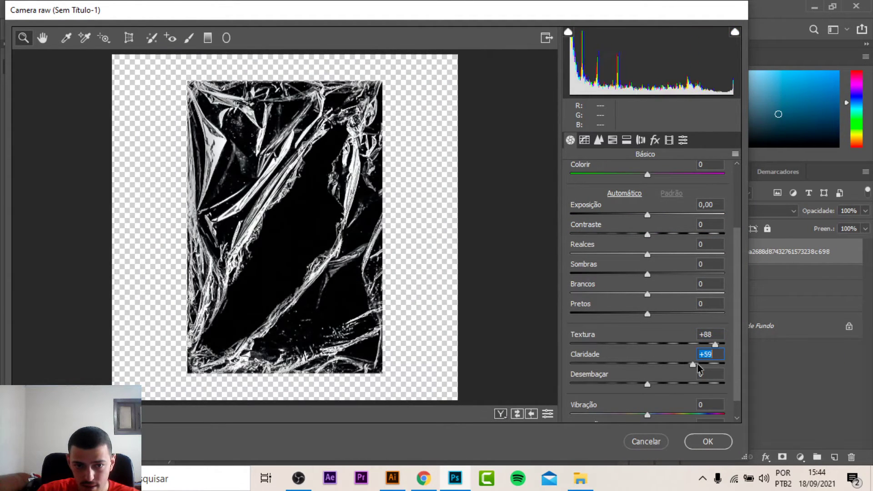
left_click(705, 446)
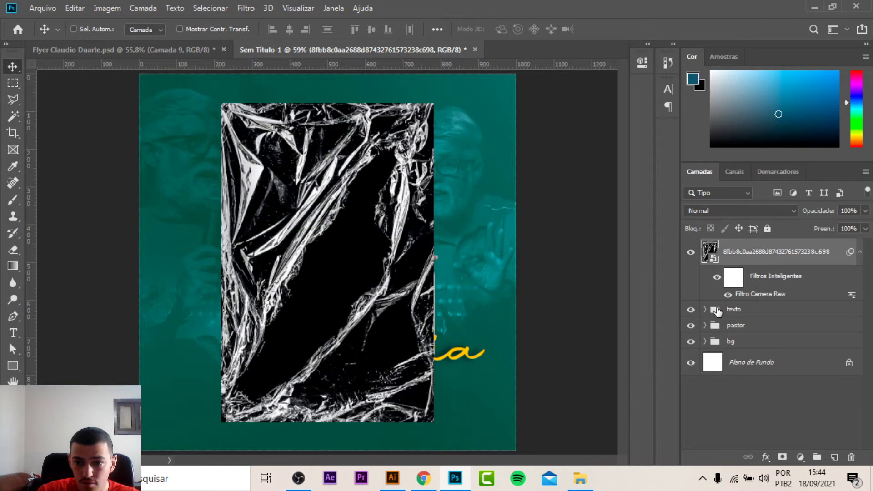
Move the plastic texture into the texto group above CULTO DA and clip it to the letters
left_click(719, 298, "alt")
mouse_move(500, 306)
left_mouse_down()
mouse_move(491, 218)
mouse_move(475, 304)
mouse_move(491, 306)
left_mouse_up()
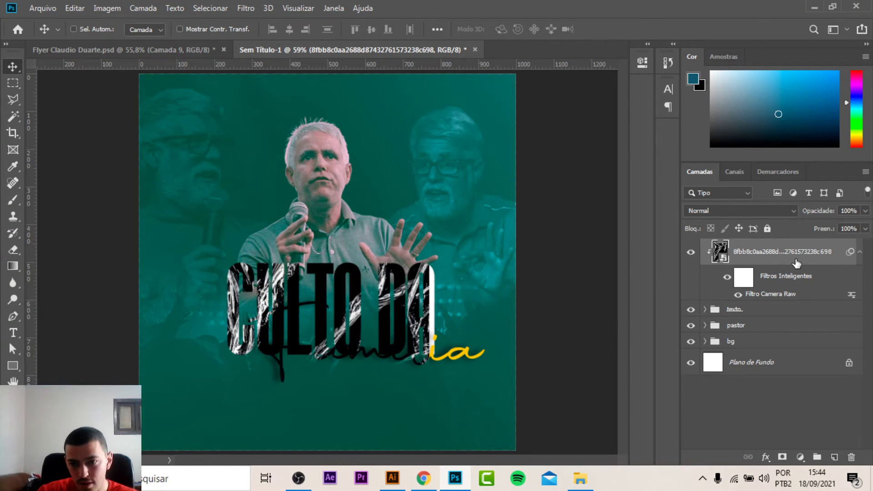
key("ctrl+z")
key("ctrl+alt+g")
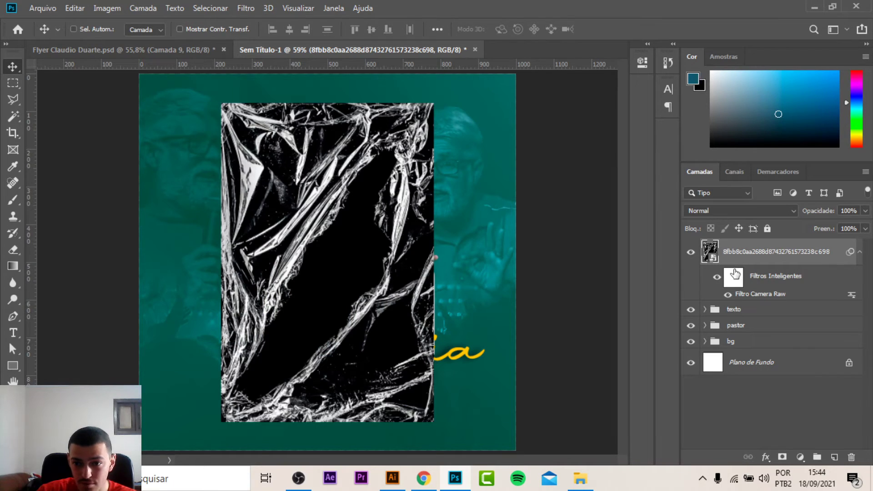
left_click(739, 310)
left_click(705, 310)
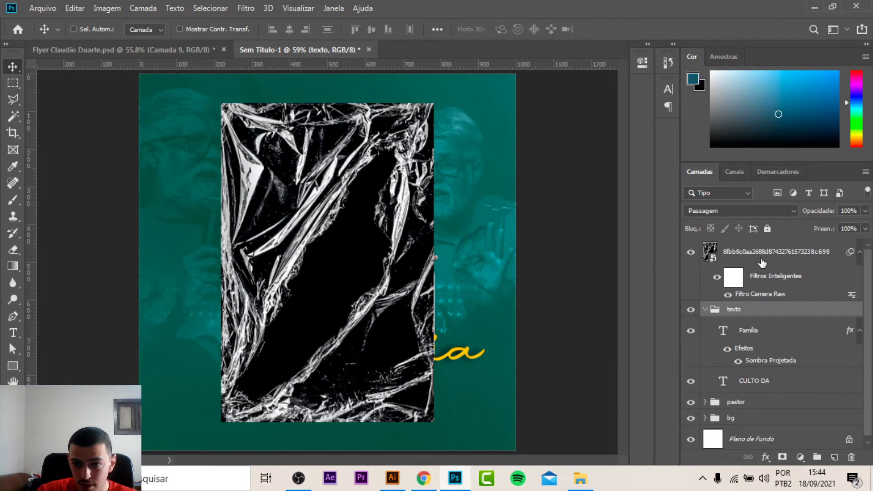
left_click_drag(763, 263, 775, 371)
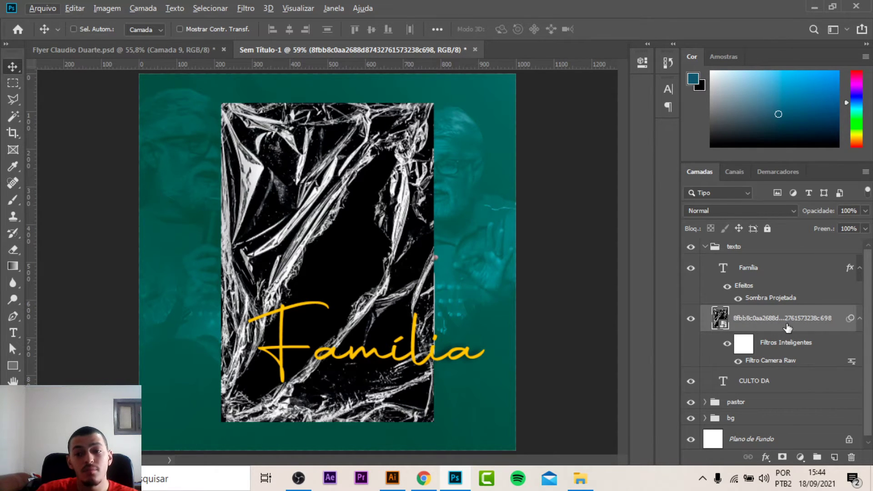
right_click(788, 328)
left_click(680, 278)
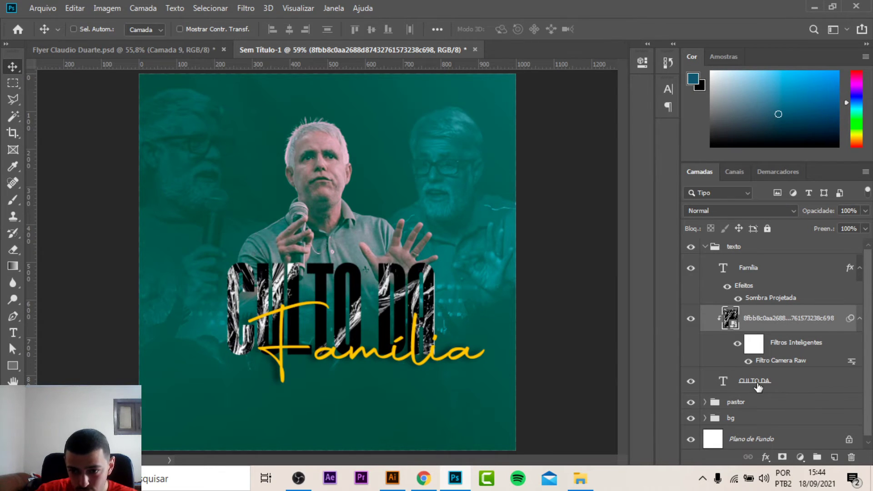
Keep the CULTO DA layer's blend mode at Normal, undoing an accidental nudge
left_click(758, 387)
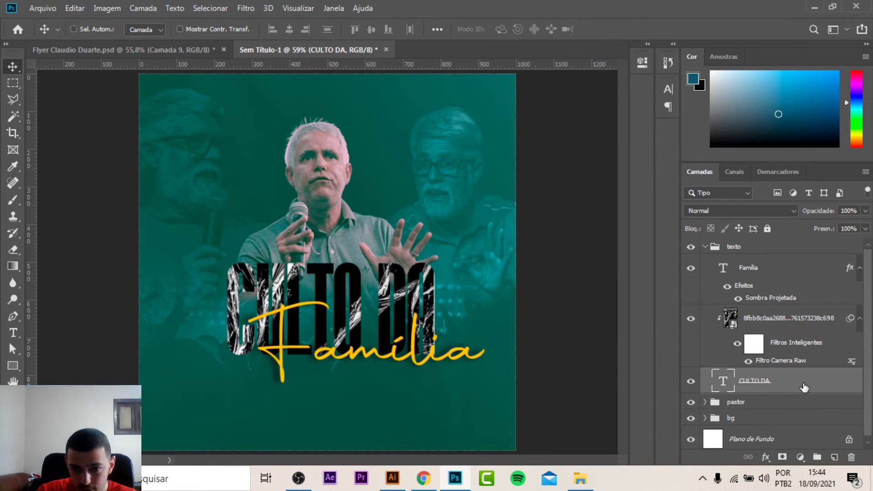
left_click(725, 211)
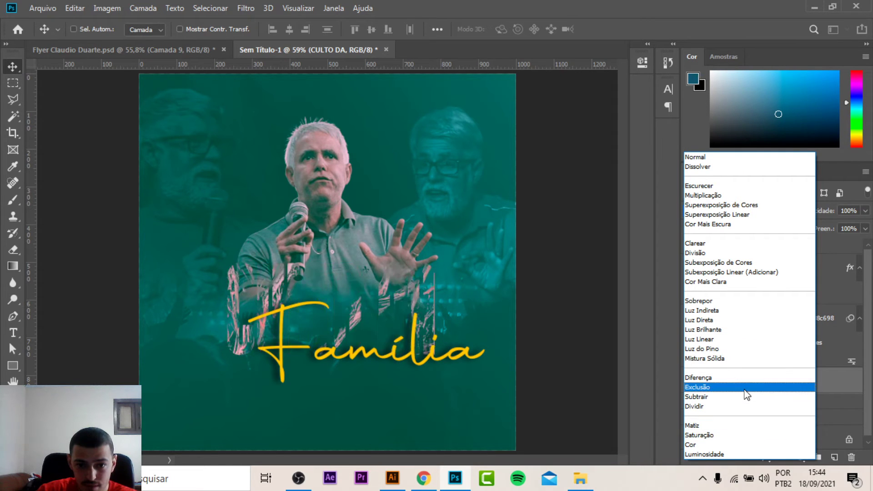
left_click(720, 157)
left_click_drag(430, 296, 423, 295)
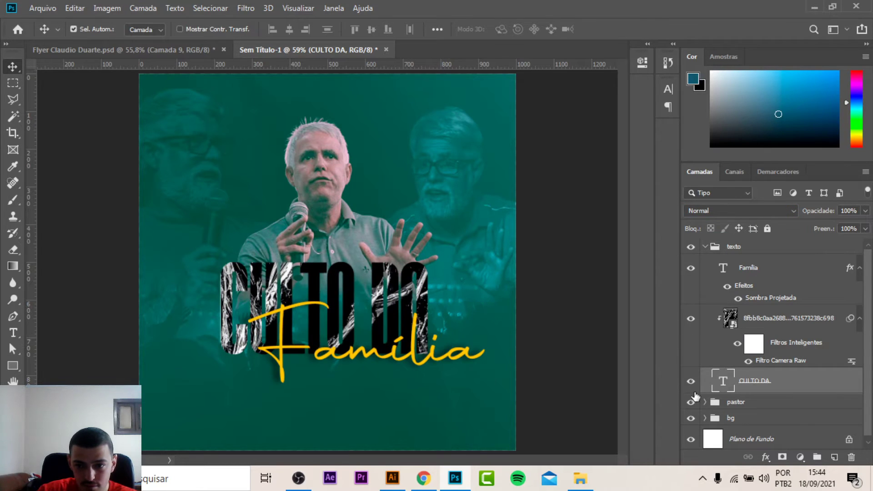
key("ctrl+z")
Lower the texture layer's fill to 17% and bring up the reference flyer
left_click(774, 313)
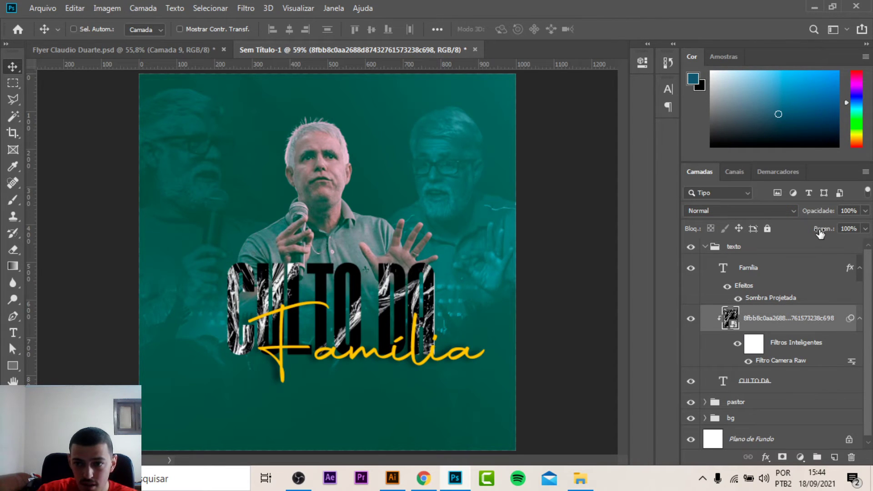
left_click_drag(821, 233, 769, 237)
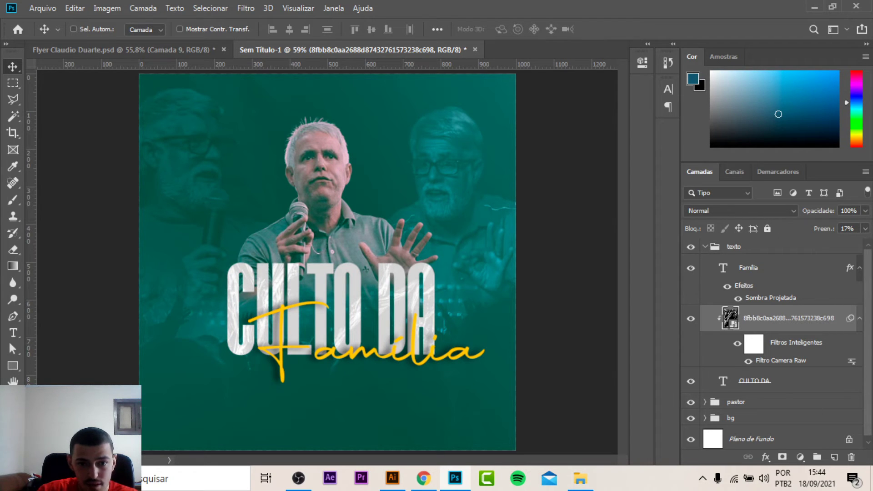
left_click(110, 50)
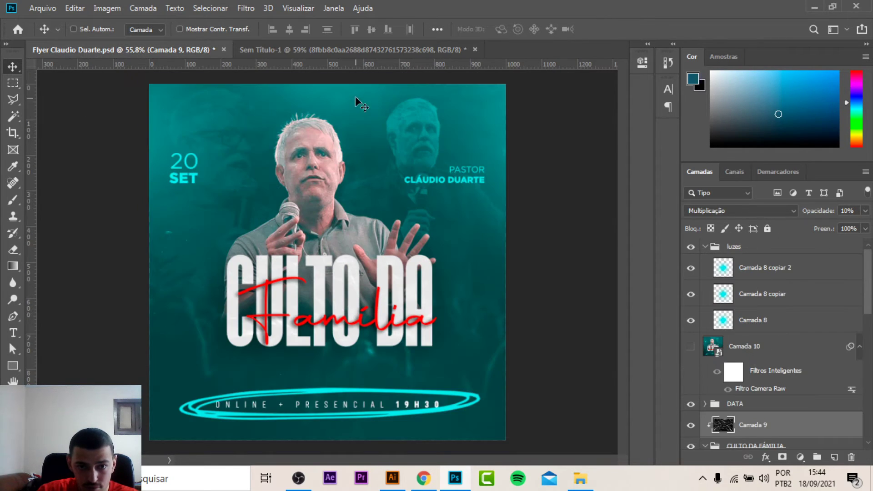
Reposition, rotate and enlarge the clipped texture inside the CULTO DA letters
left_click(353, 50)
mouse_move(400, 288)
left_mouse_down()
mouse_move(451, 305)
mouse_move(398, 297)
left_mouse_up()
key("ctrl+t")
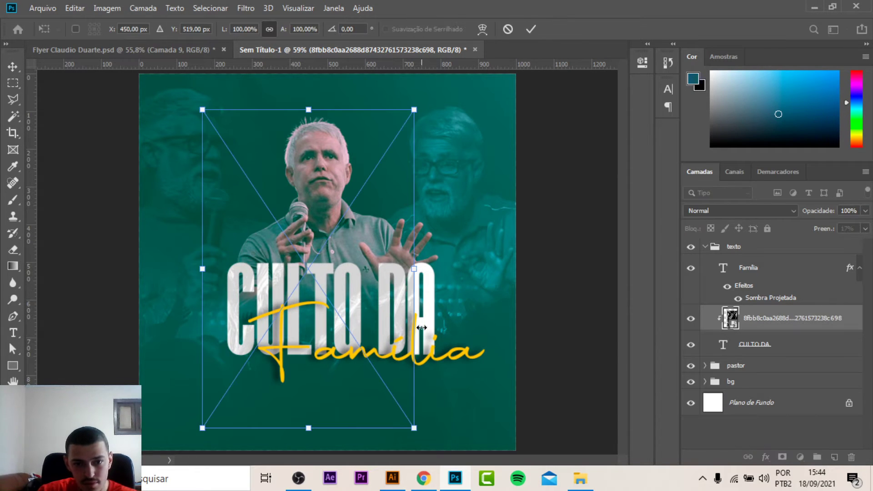
mouse_move(435, 126)
left_mouse_down()
mouse_move(483, 382)
mouse_move(494, 381)
mouse_move(511, 357)
left_mouse_up()
key("Return")
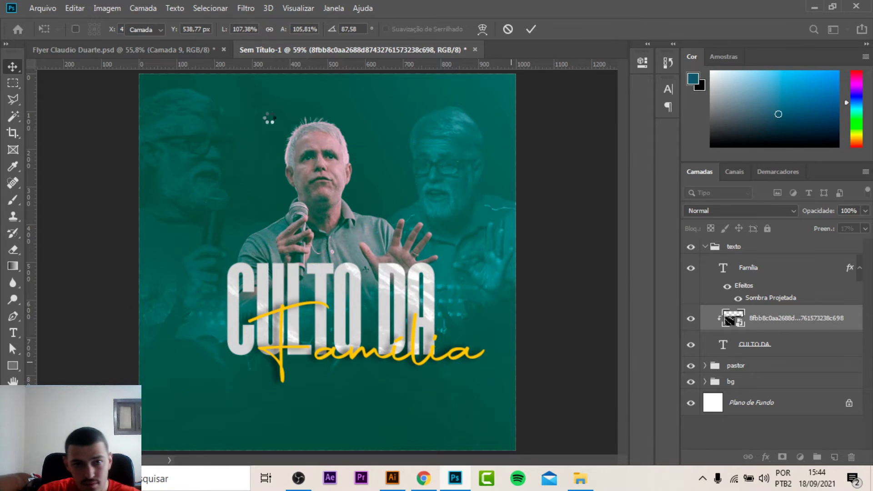
Give CULTO DA a soft drop shadow at about 34% opacity
right_click(820, 387)
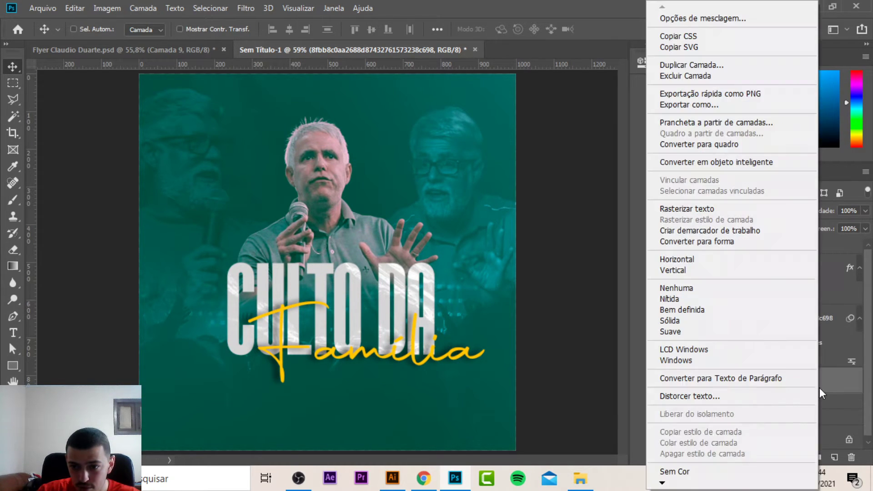
left_click(702, 19)
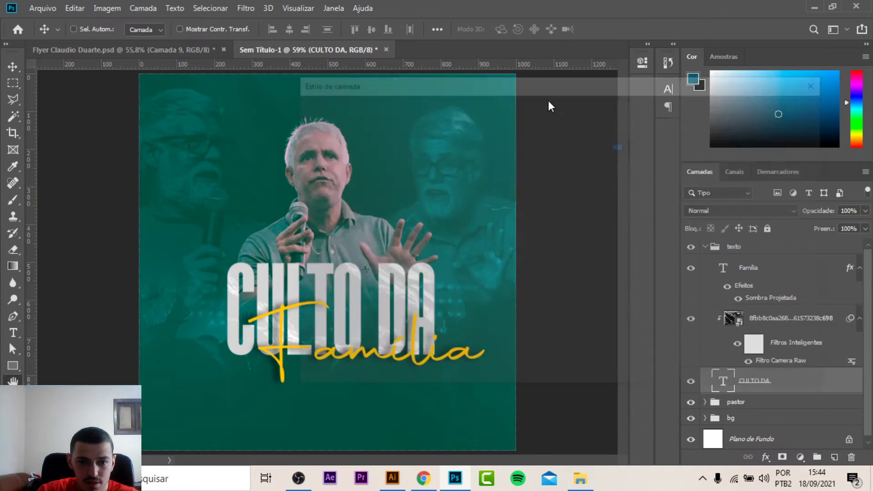
left_click(347, 325)
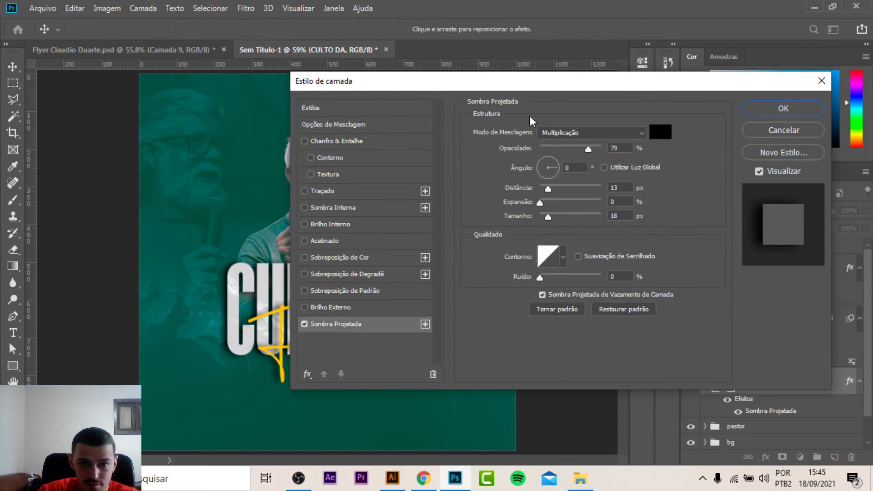
left_click_drag(578, 151, 566, 151)
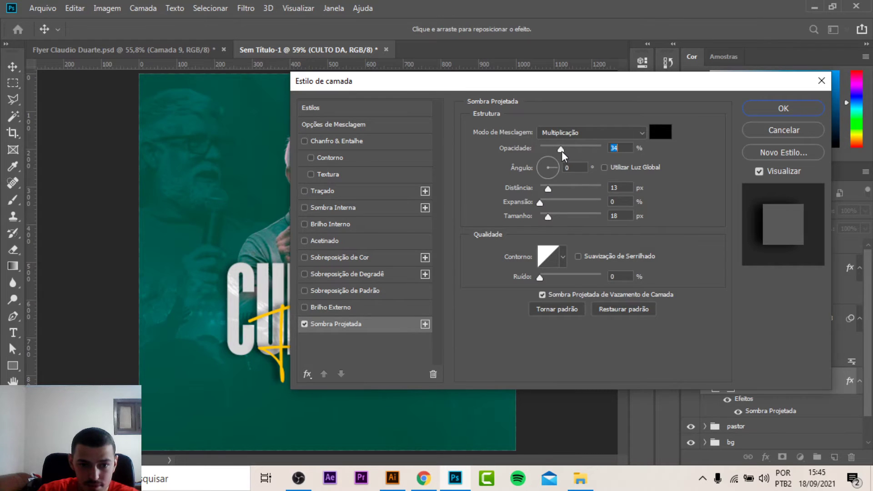
left_click(783, 108)
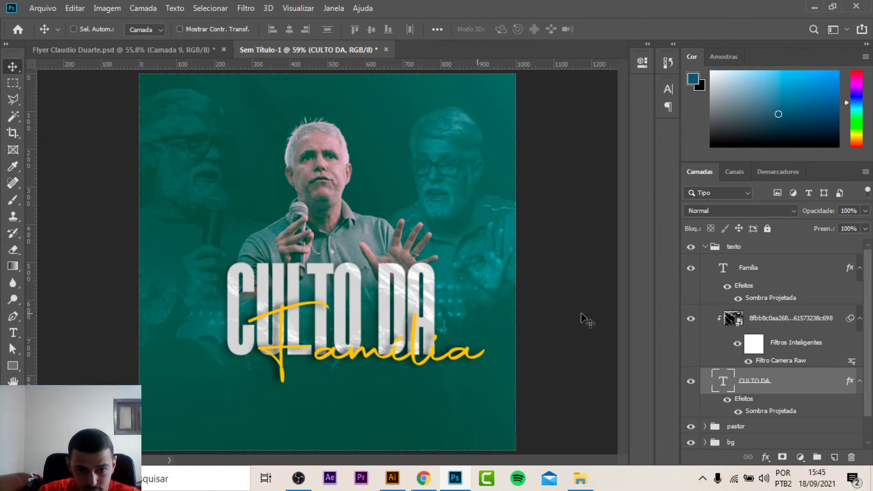
Lower the texture's fill to 8%, show guides, collapse texto and view the reference flyer
left_click(780, 321)
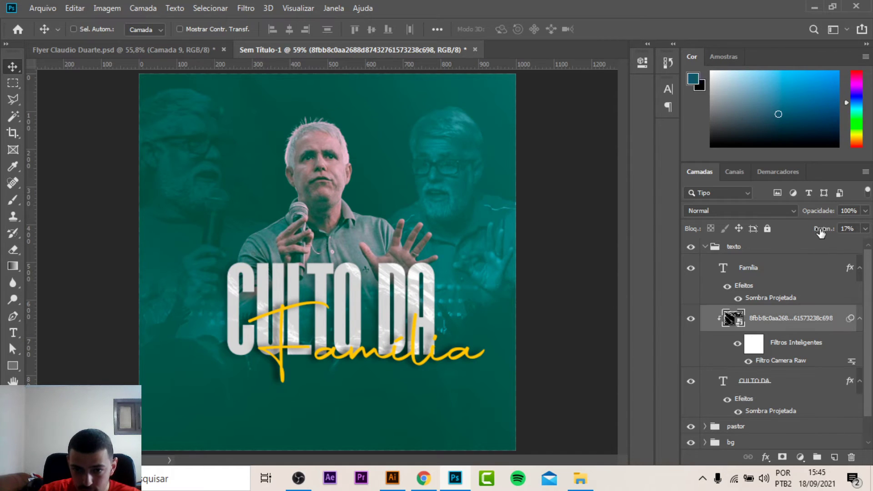
left_click_drag(821, 233, 818, 232)
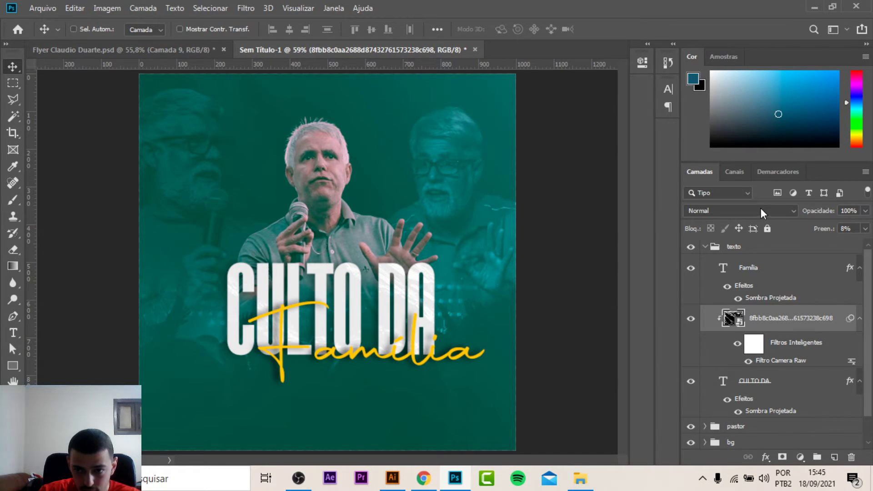
left_click(761, 210)
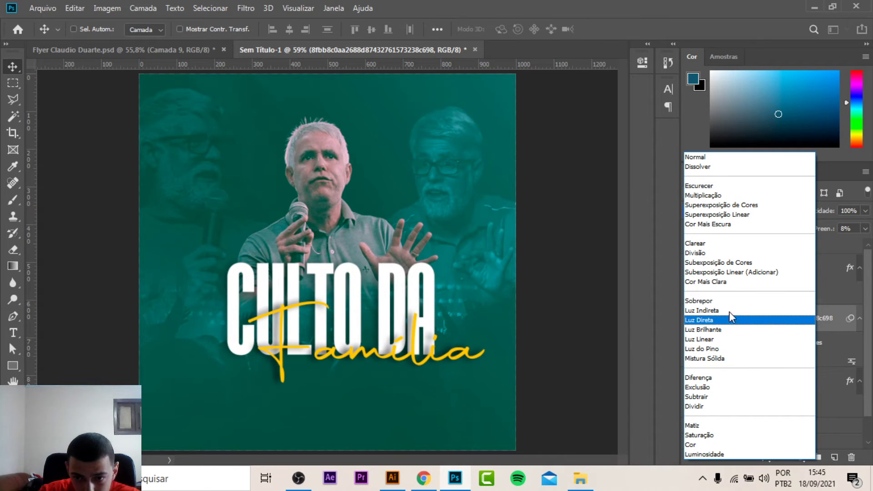
left_click(723, 157)
key("ctrl+semicolon")
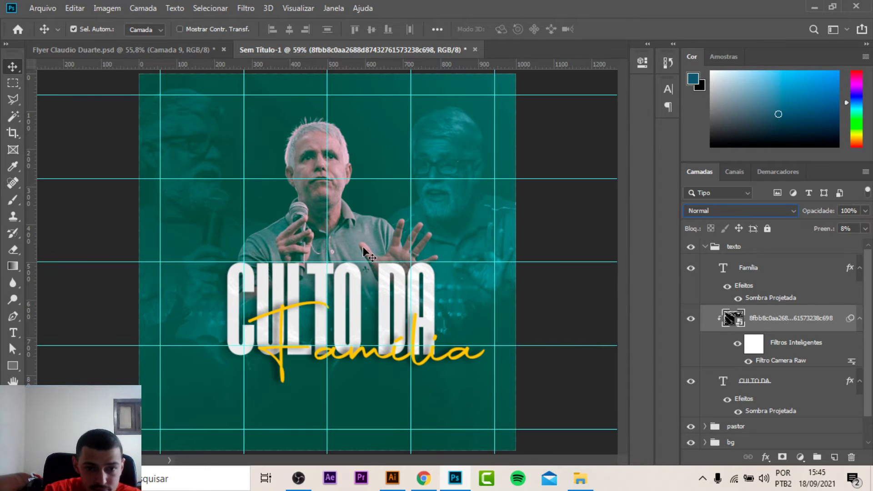
left_click(705, 247)
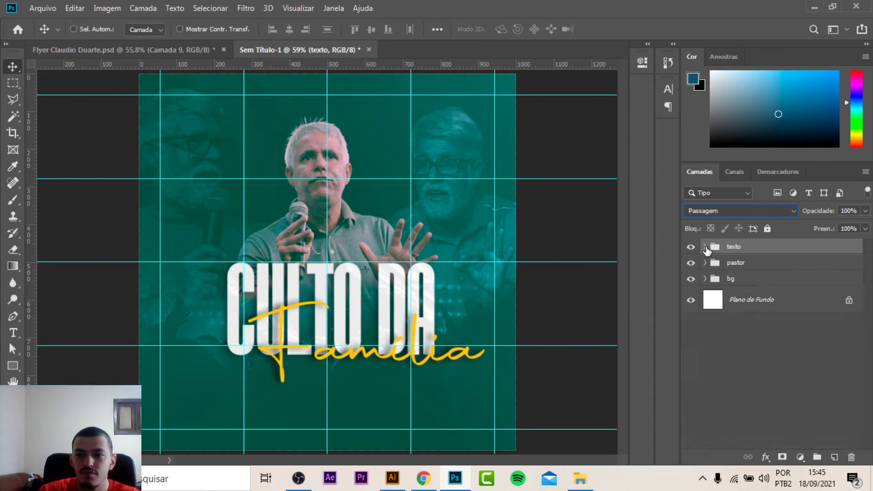
left_click(202, 51)
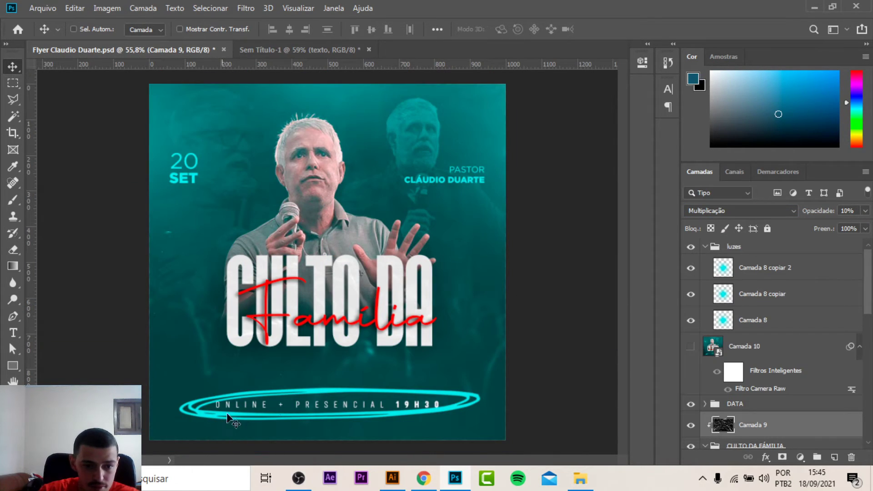
Add a new Helvetica World text line near the bottom of the flyer
left_click(281, 54)
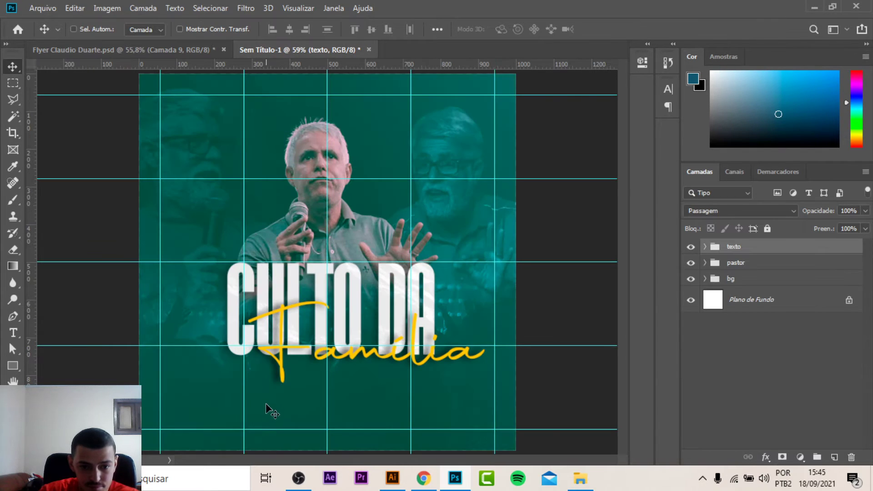
key("t")
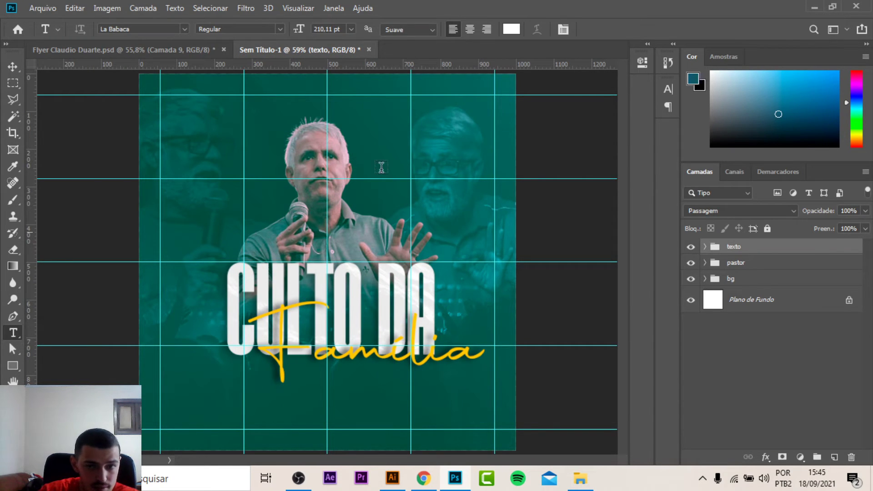
left_click(668, 90)
left_click(591, 107)
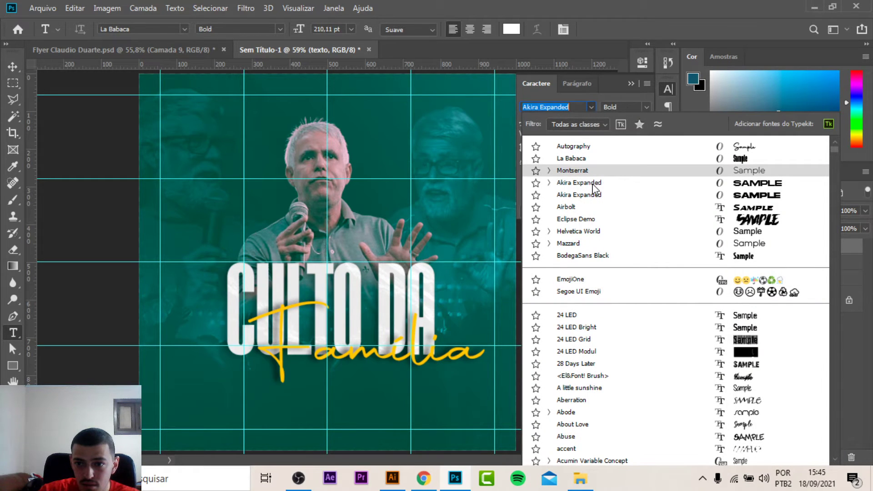
left_click(605, 232)
left_click(279, 414)
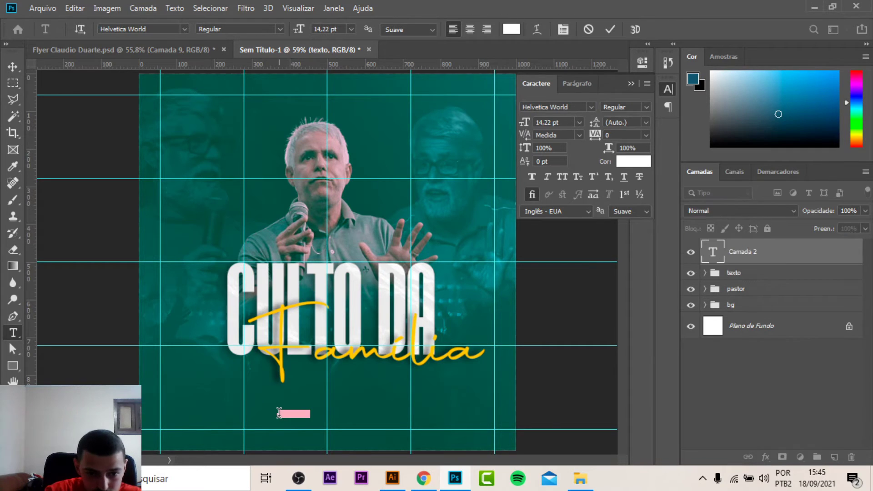
type("DOMIN")
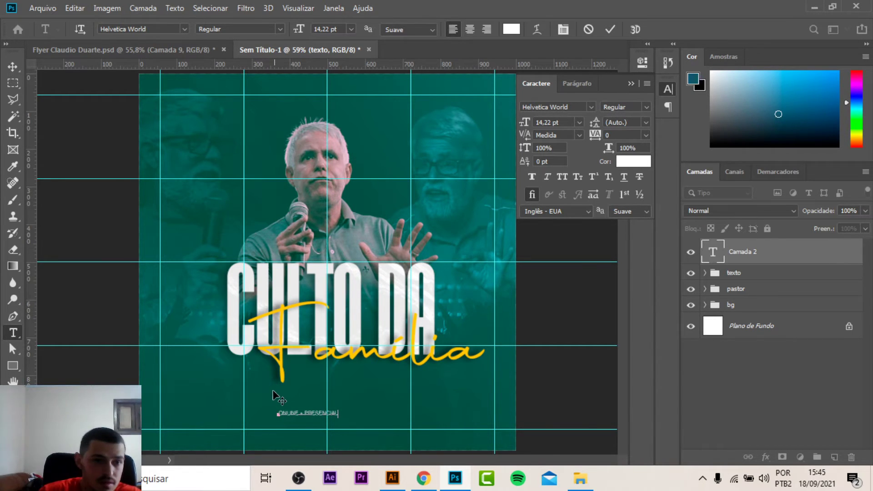
left_click(13, 66)
Check the font of the reference flyer's ONLINE + PRESENCIAL 19H30 text
left_click(121, 51)
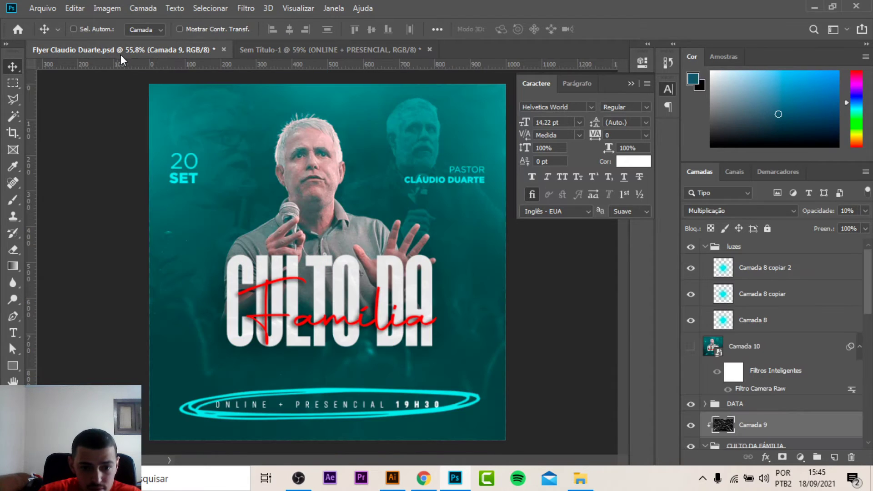
key("ctrl")
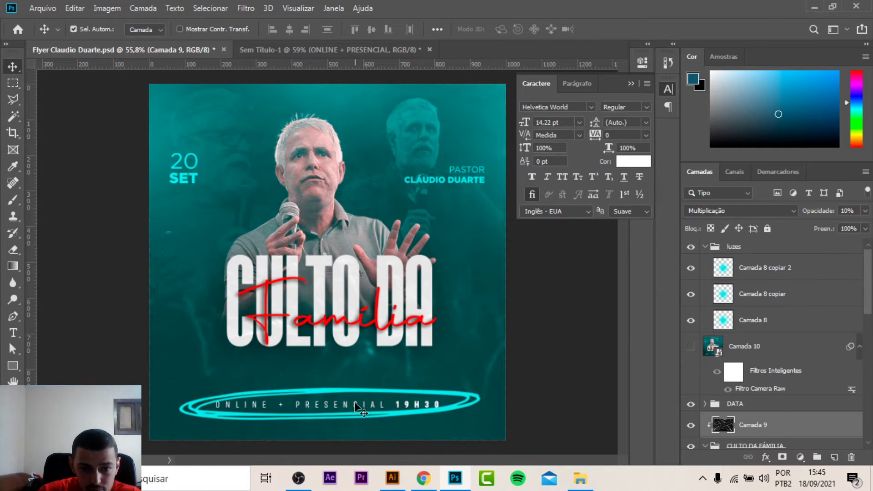
left_click(427, 404, "ctrl")
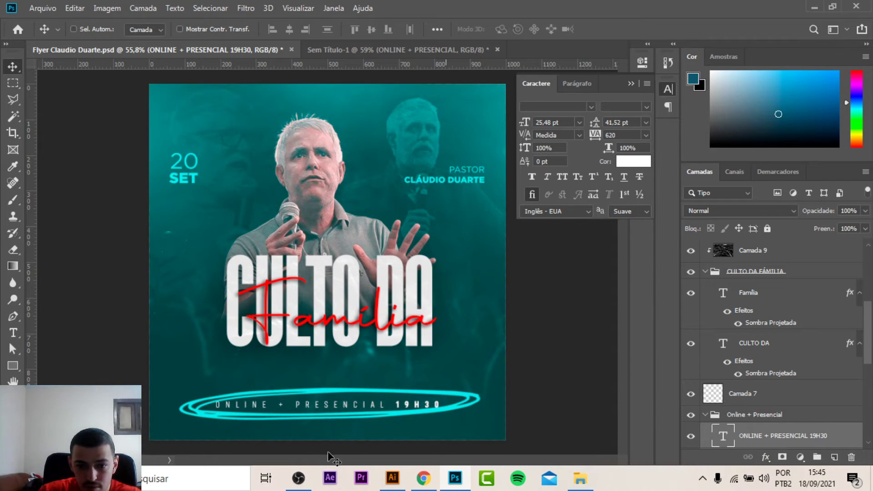
key("t")
left_click(415, 405)
left_click(415, 404)
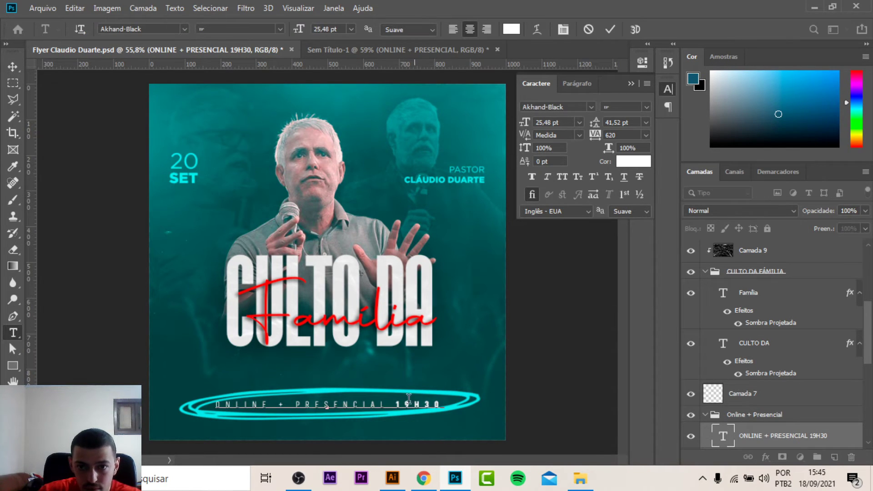
left_click(12, 66)
left_click(396, 49)
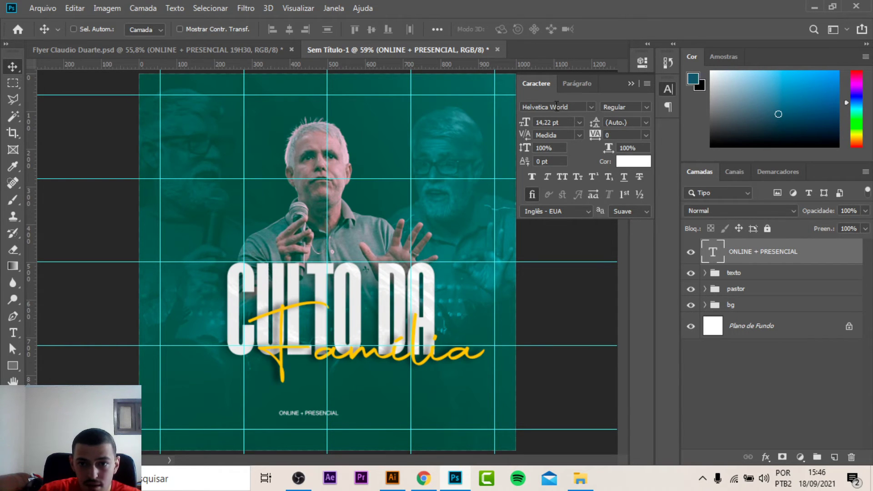
Compare the new line's font with the reference, then expand the reference's texto group
left_click(557, 106)
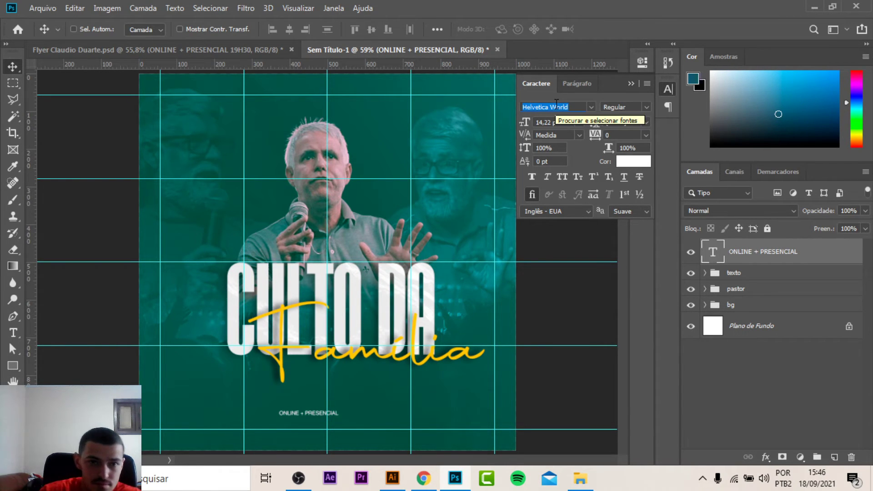
left_click(250, 51)
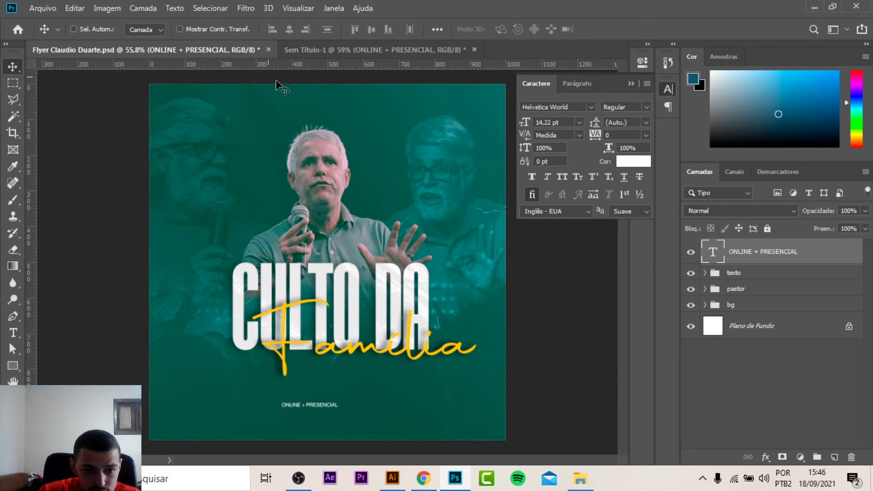
left_click(373, 49)
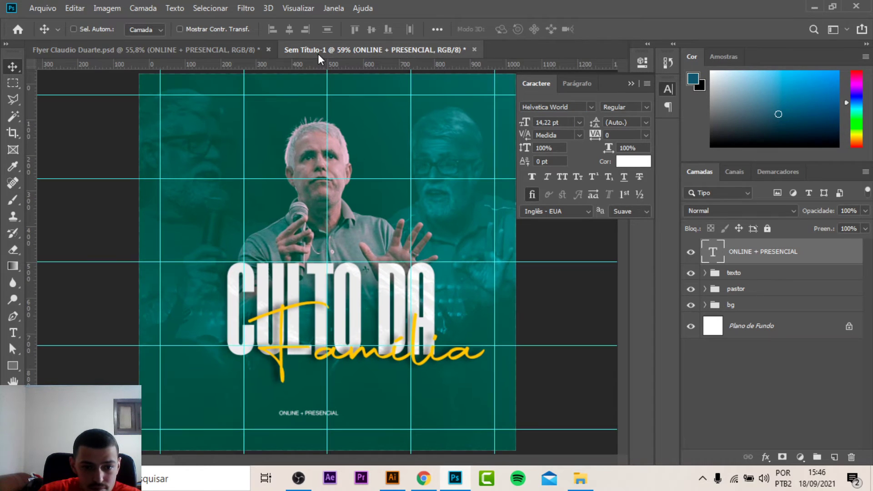
left_click(631, 85)
left_click(191, 51)
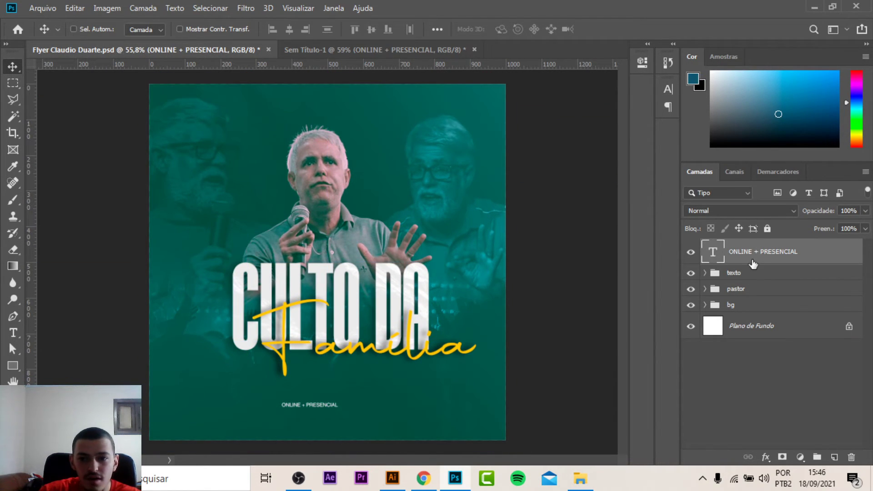
left_click(746, 273)
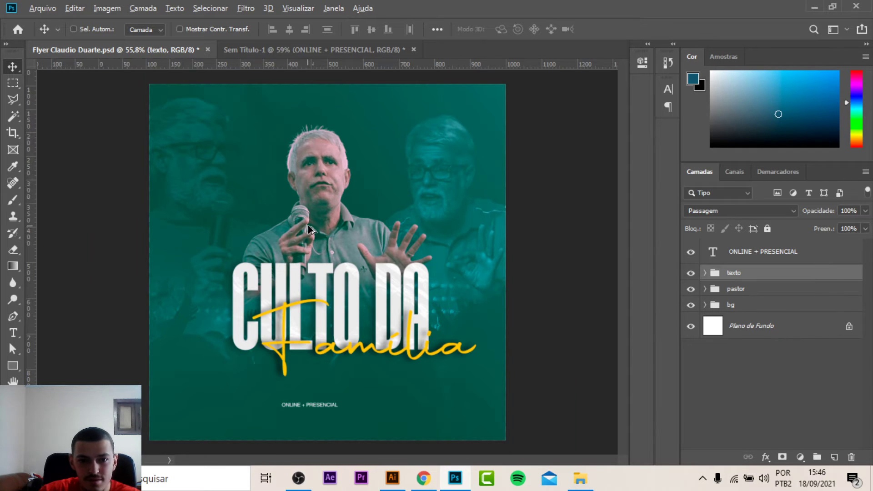
scroll(309, 227, "up", 2)
left_click(457, 325, "ctrl")
Switch to the untitled Sem Título-1 flyer and bring up the save dialog
scroll(729, 328, "down", 2)
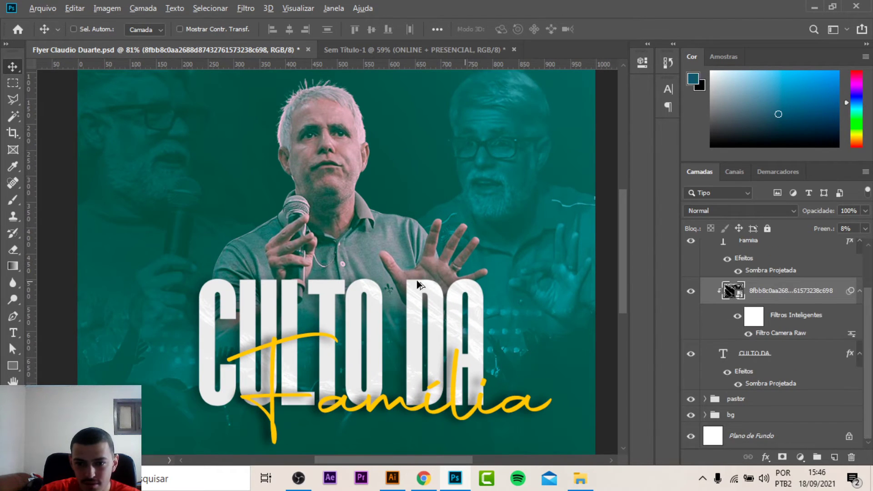
scroll(400, 264, "down", 5)
scroll(292, 249, "up", 1)
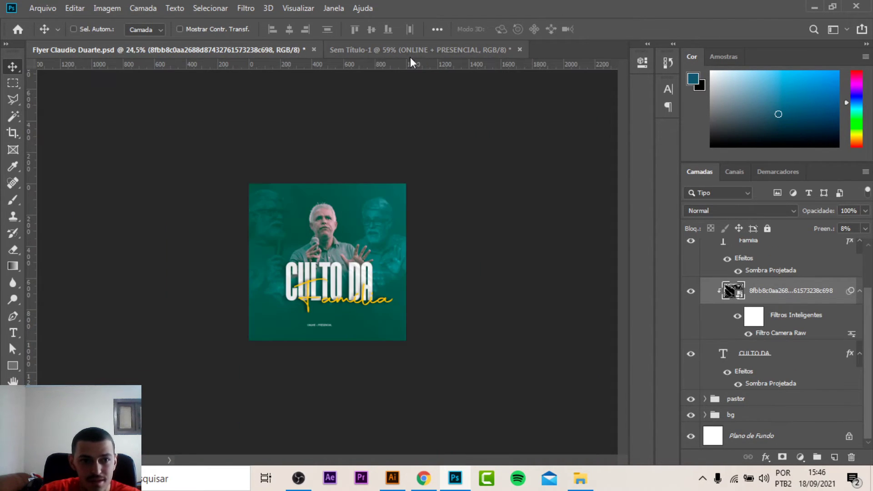
left_click(423, 50)
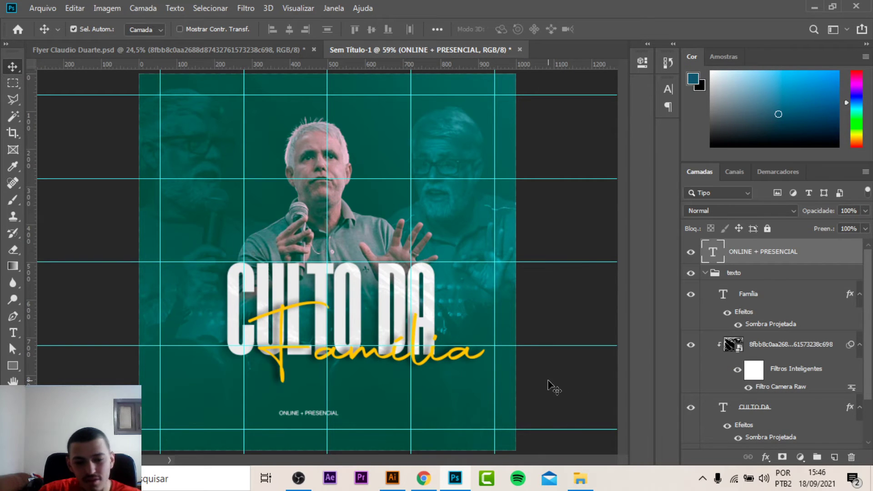
key("ctrl+s")
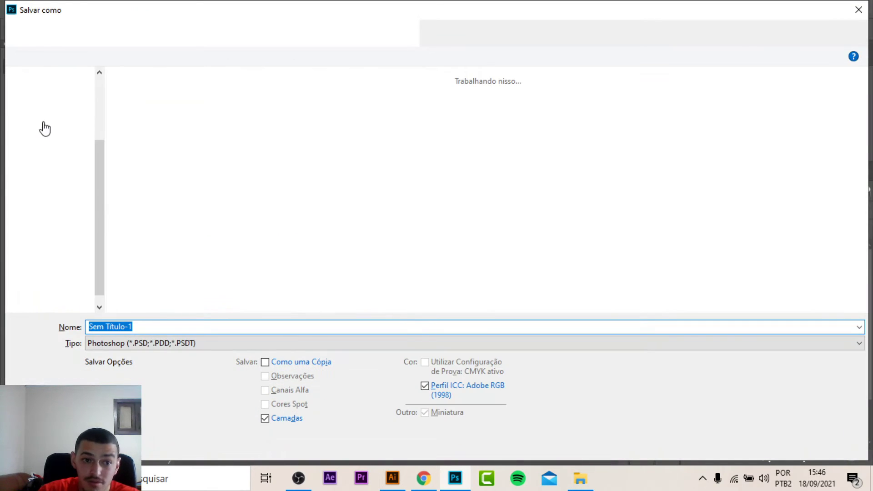
scroll(59, 97, "up", 1)
scroll(61, 101, "up", 1)
Save the flyer to Área de Trabalho as 'Flyer gospel canal'
left_click(62, 101)
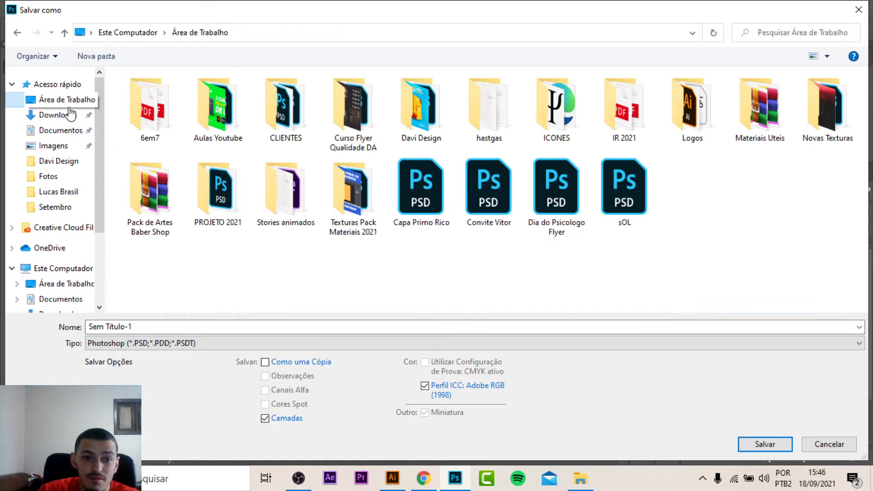
left_click(489, 322)
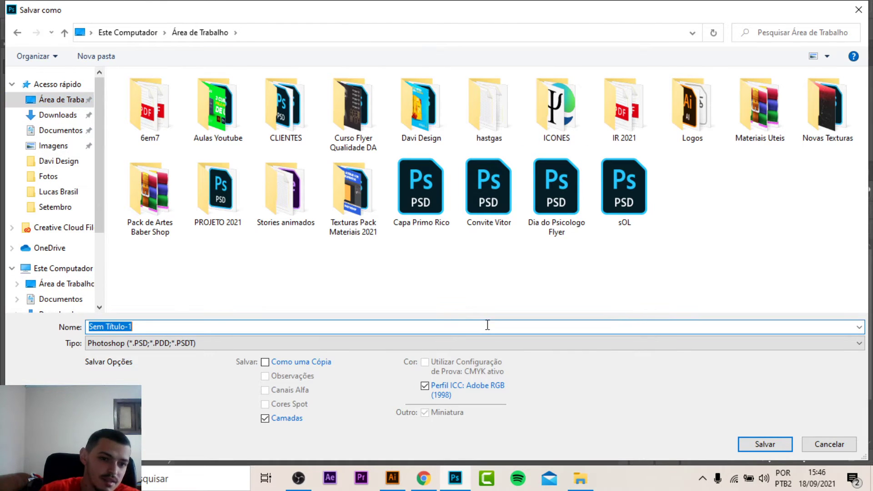
type("fLYE")
key("BackSpace")
key("BackSpace")
key("BackSpace")
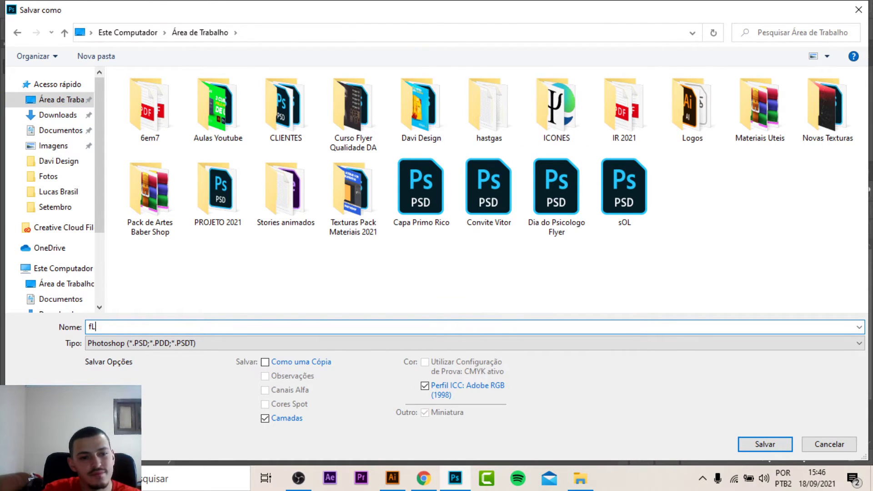
key("BackSpace")
key("BackSpace")
type("yer gospel canal")
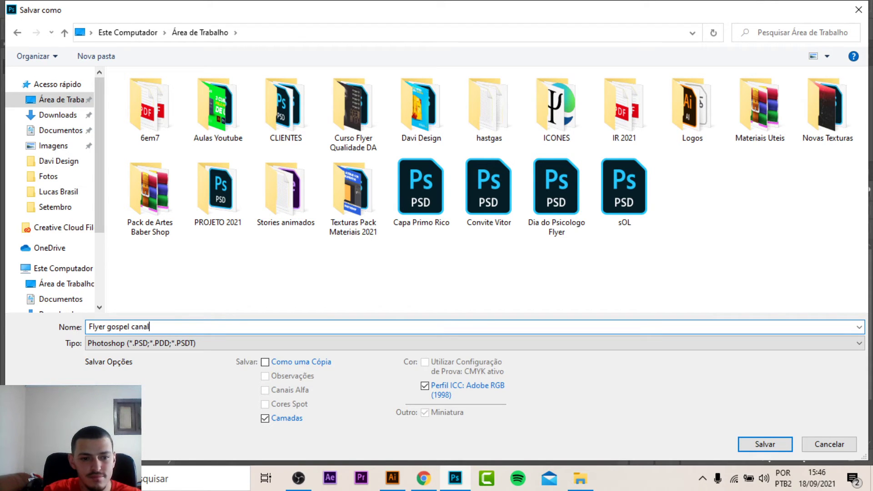
key("Return")
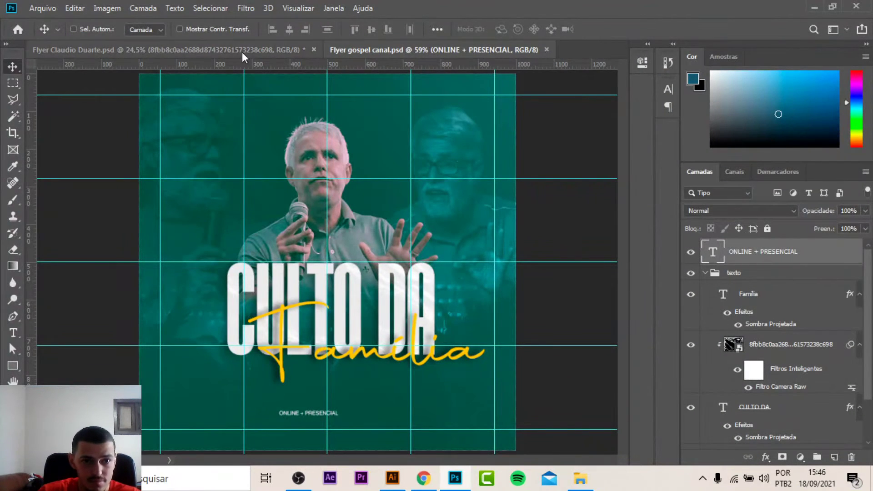
left_click(243, 54)
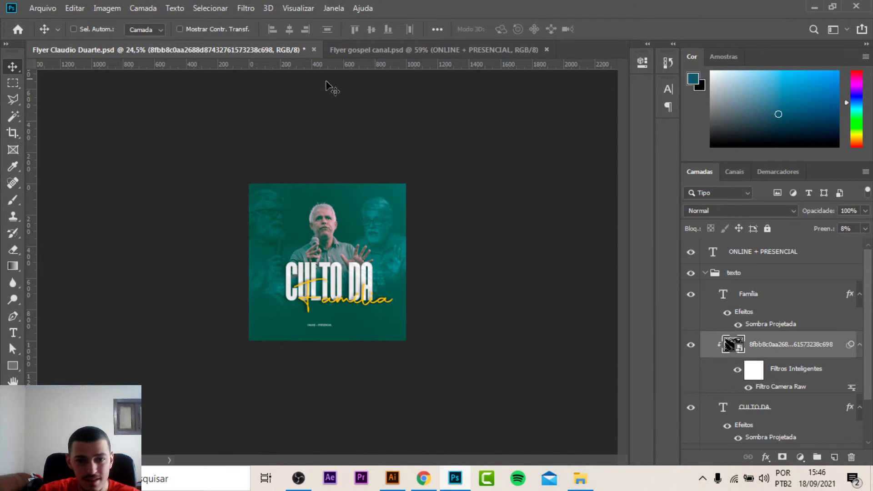
Fit the view, then close Flyer Claudio Duarte without saving its changes
key("ctrl+0")
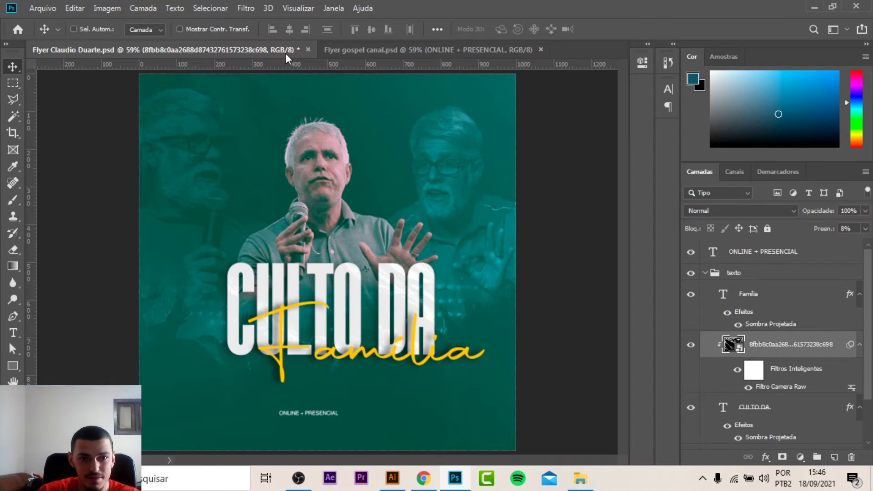
left_click(308, 49)
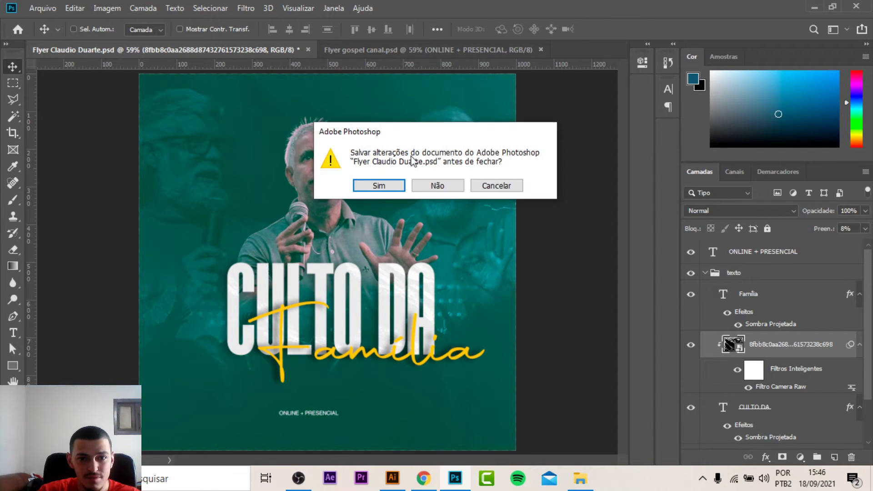
left_click(443, 190)
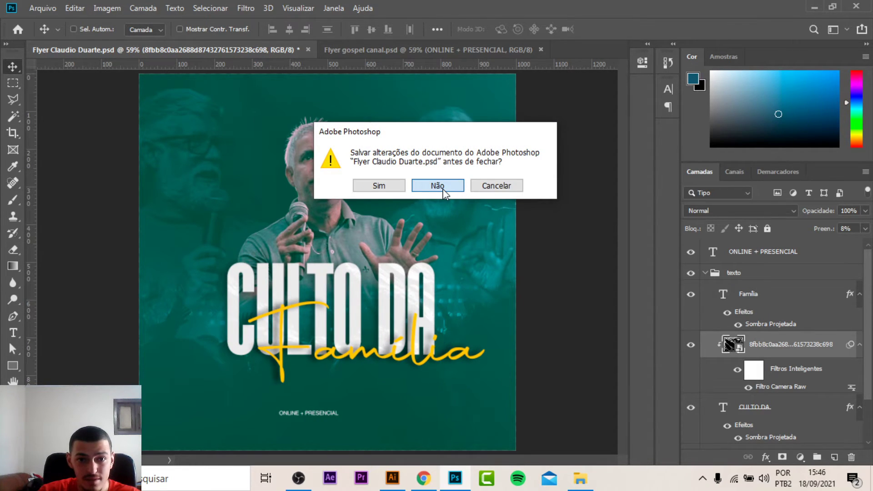
Reopen the saved Flyer Claudio Duarte from recent files, then return to Flyer gospel canal
left_click(43, 8)
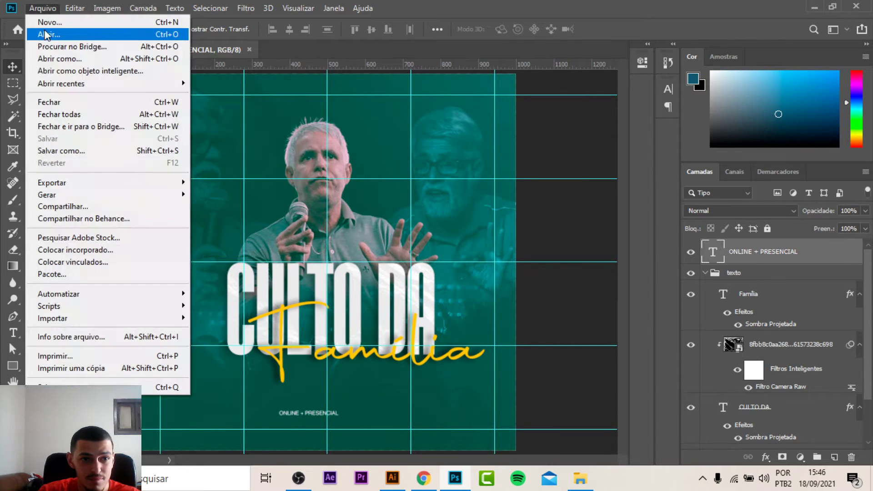
left_click(45, 34)
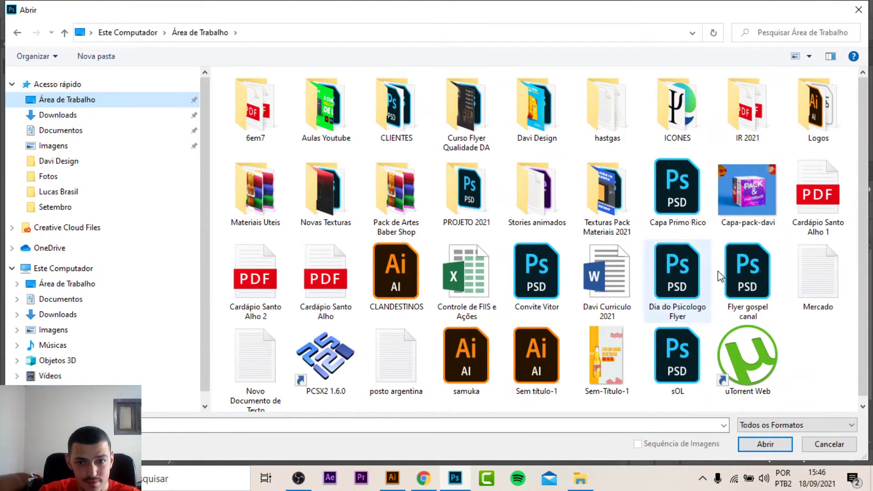
left_click(828, 445)
left_click(18, 29)
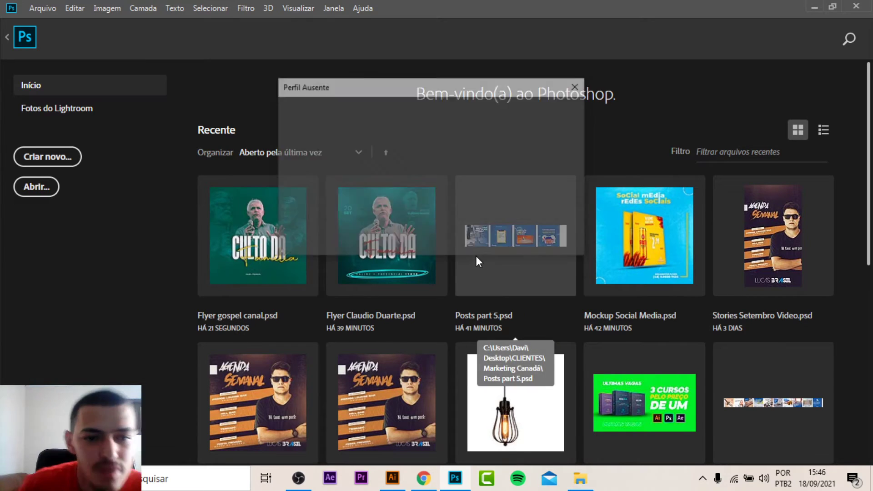
left_click(498, 239)
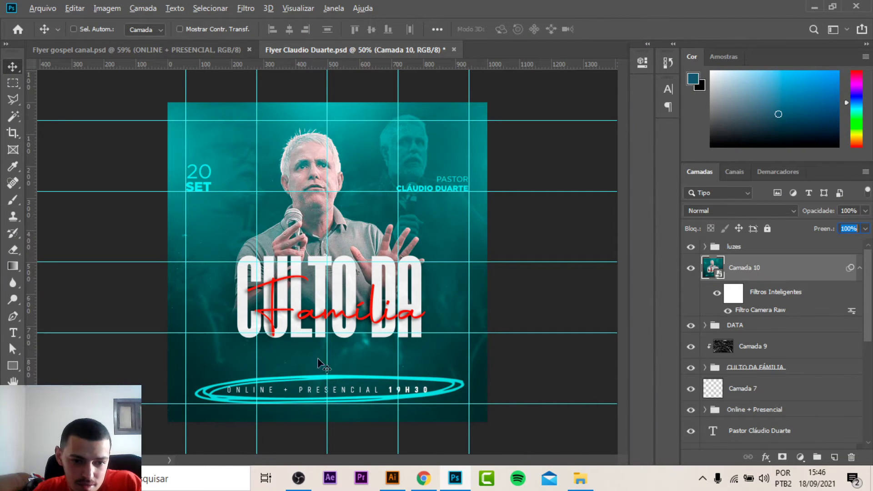
left_click(141, 49)
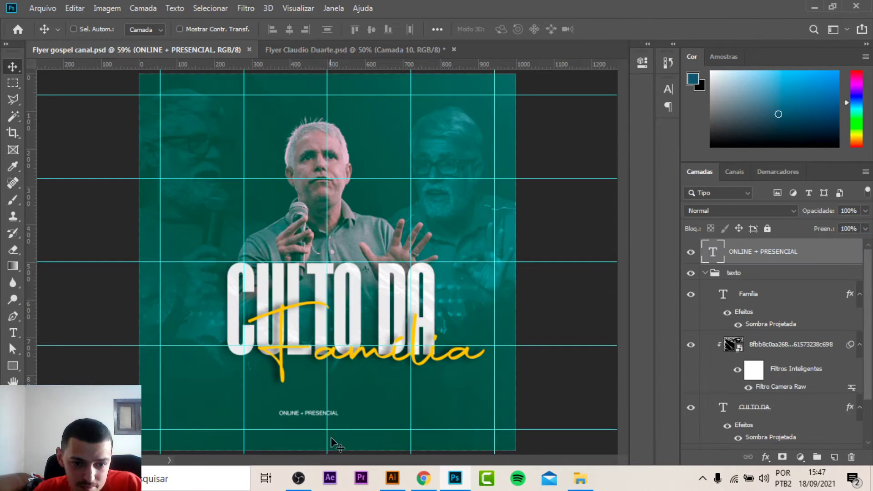
Edit the ONLINE + PRESENCIAL line to add 19h30
key("t")
left_click(331, 415)
type("18")
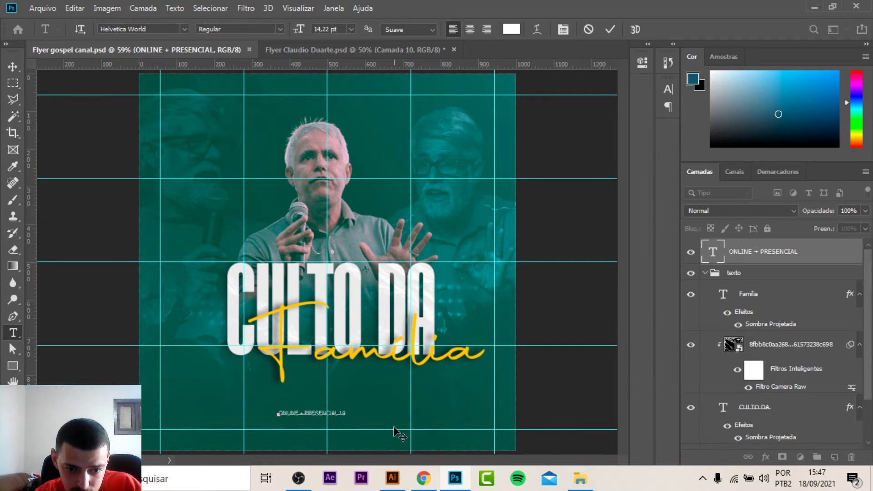
type("h30")
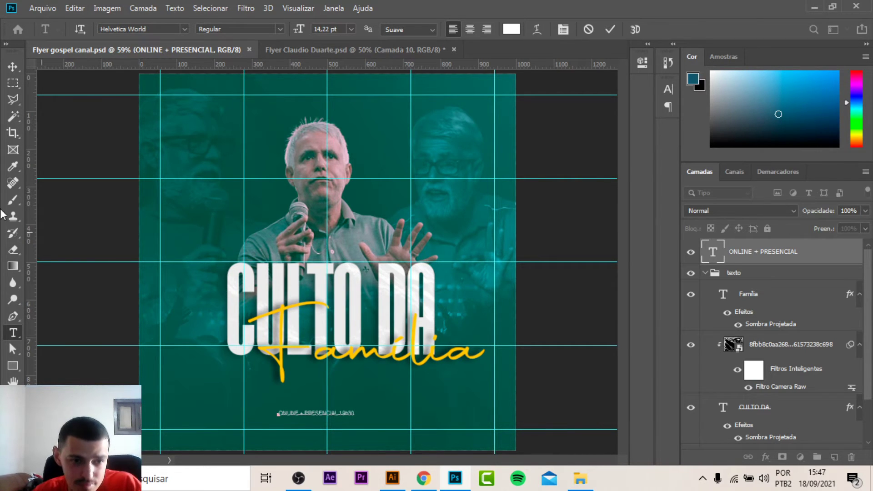
left_click(18, 67)
Set the line to 35.22 pt Akhand-Black with wide letter spacing
left_click(668, 89)
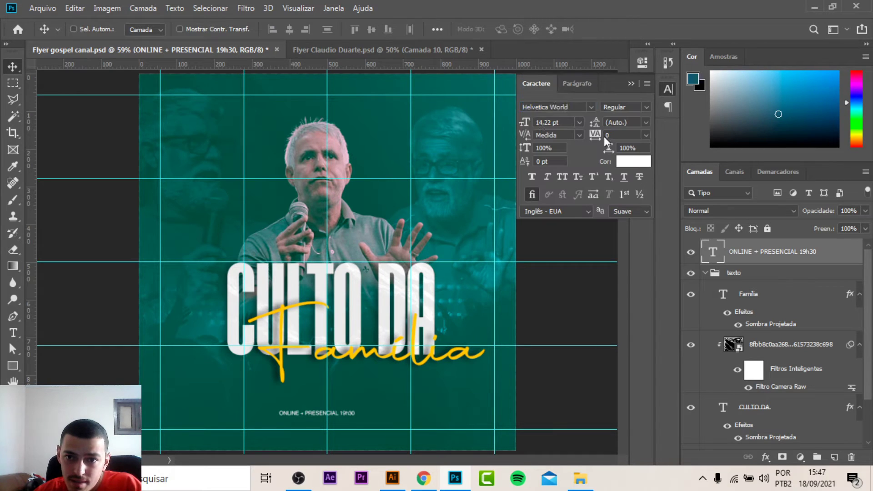
left_click_drag(527, 125, 541, 125)
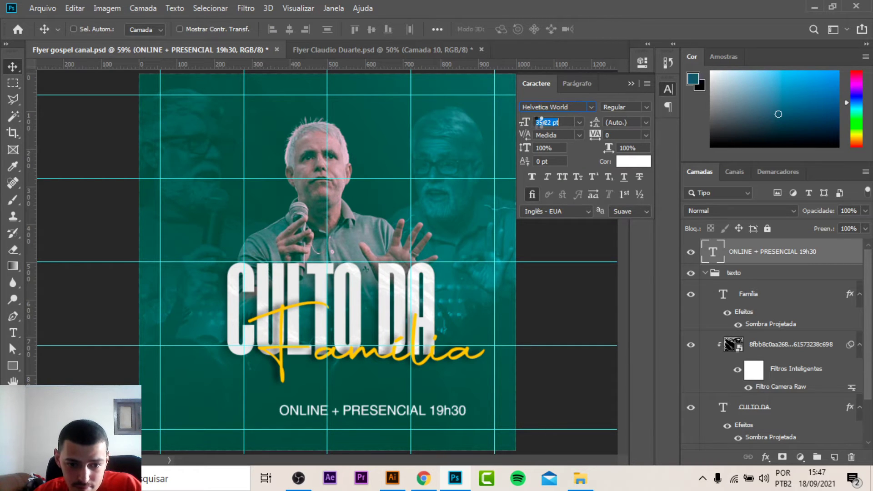
key("Return")
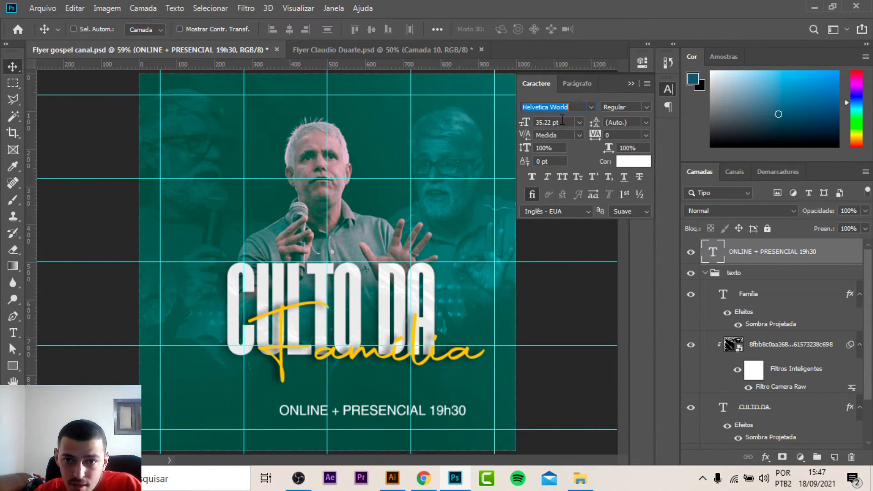
type("ak")
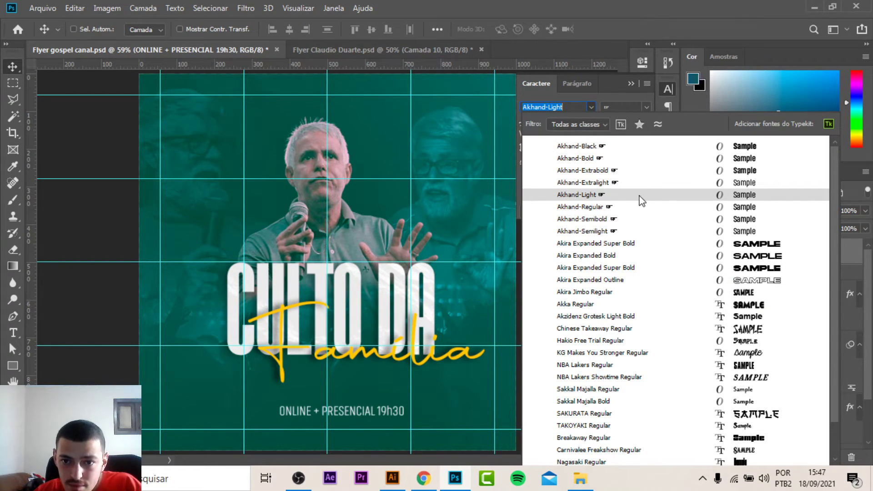
left_click(635, 150)
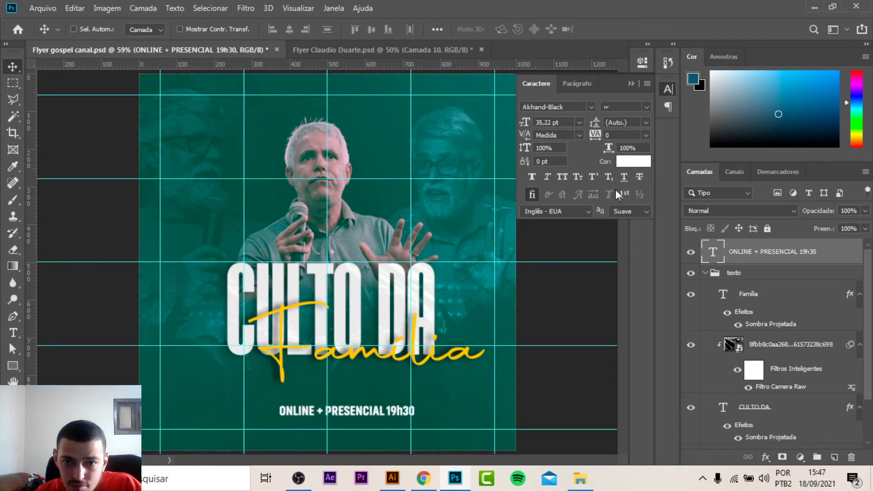
left_click_drag(595, 139, 609, 138)
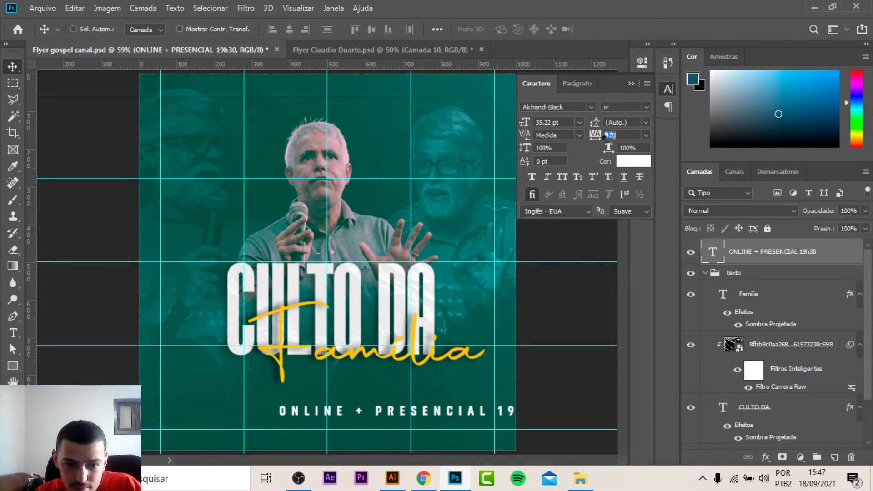
left_click(631, 84)
Move the line down in line with CULTO DA and bring up the reference flyer
left_click_drag(412, 406, 308, 433)
key("t")
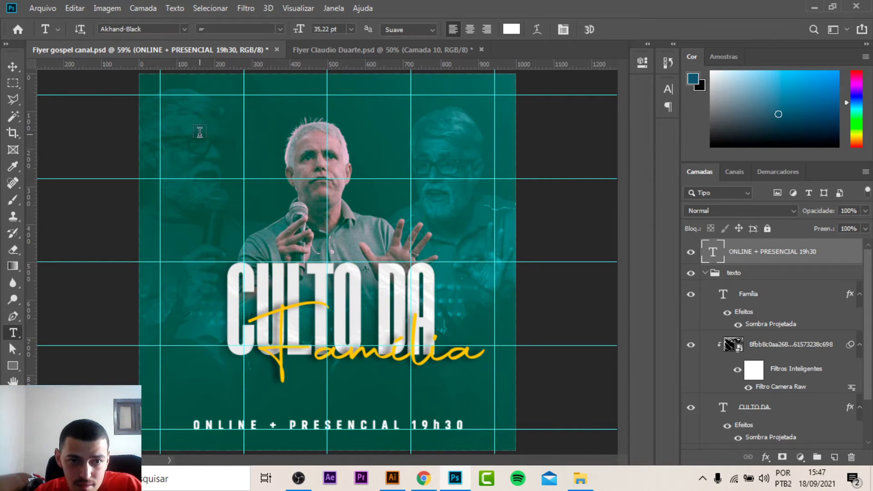
left_click(326, 52)
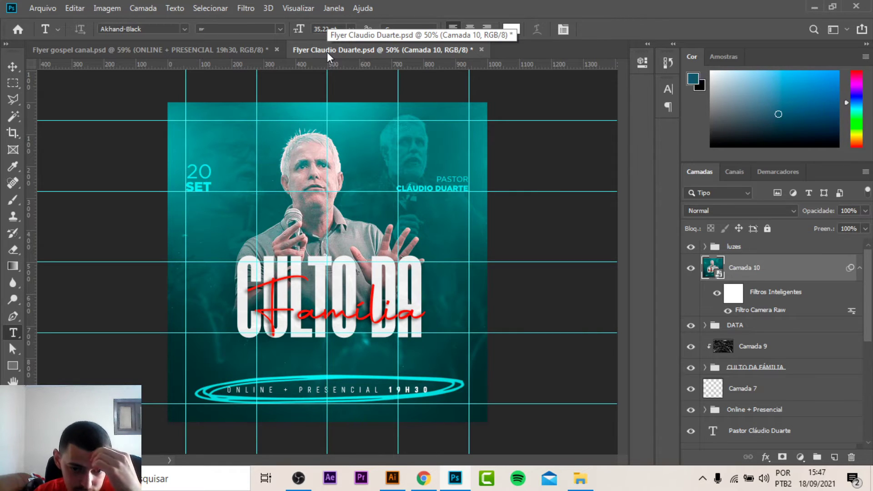
In Flyer gospel canal, set the words ONLINE + PRESENCIAL to Akhand-Light
left_click(219, 52)
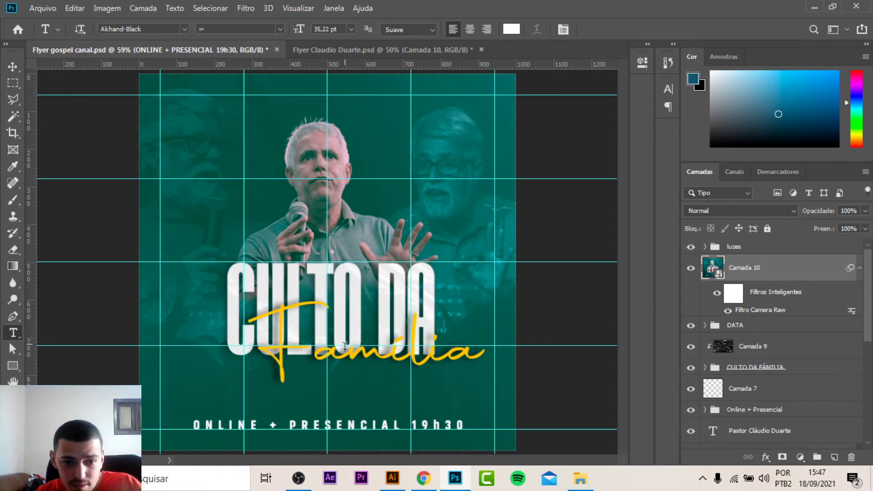
left_click_drag(399, 427, 193, 427)
left_click(397, 424)
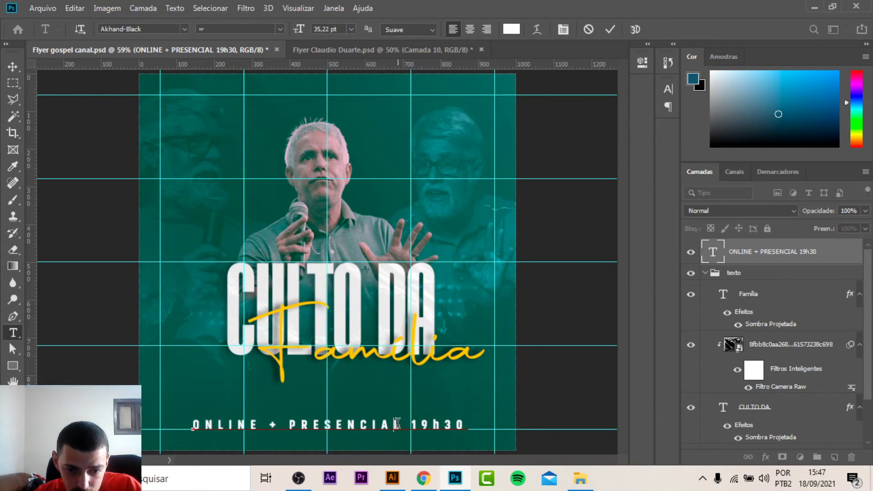
left_click_drag(403, 426, 193, 425)
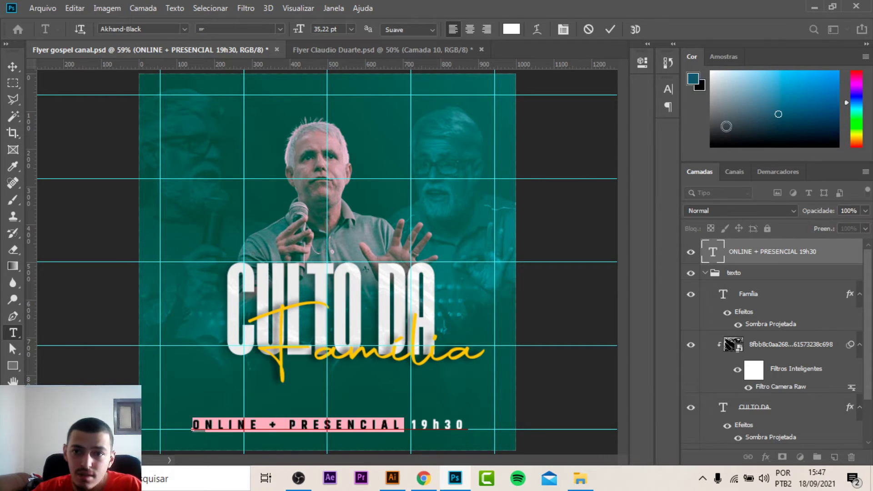
left_click(669, 89)
left_click(591, 107)
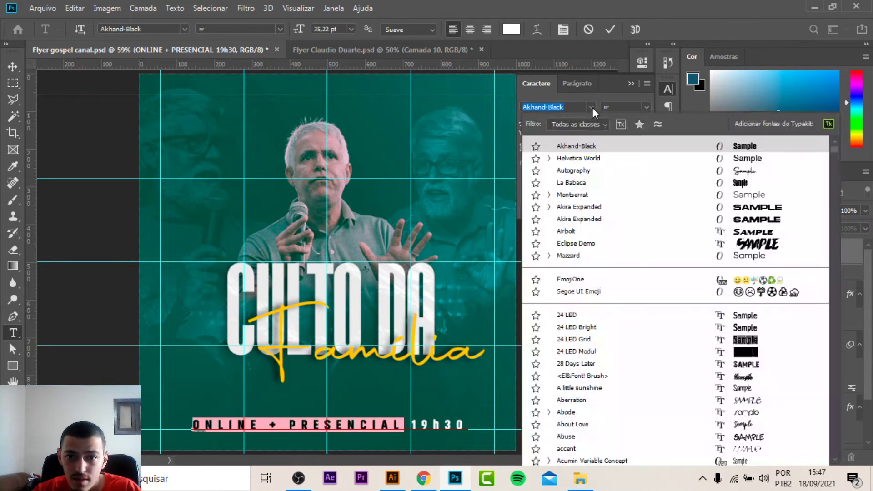
type("ak")
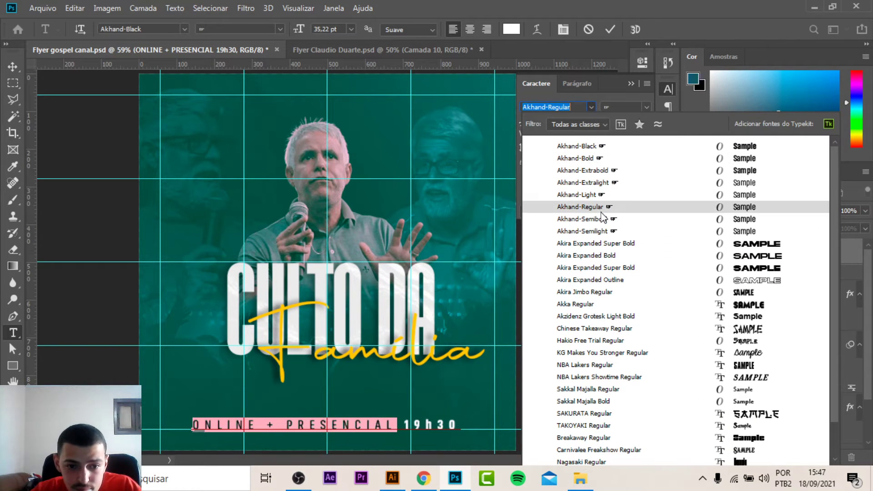
left_click(577, 195)
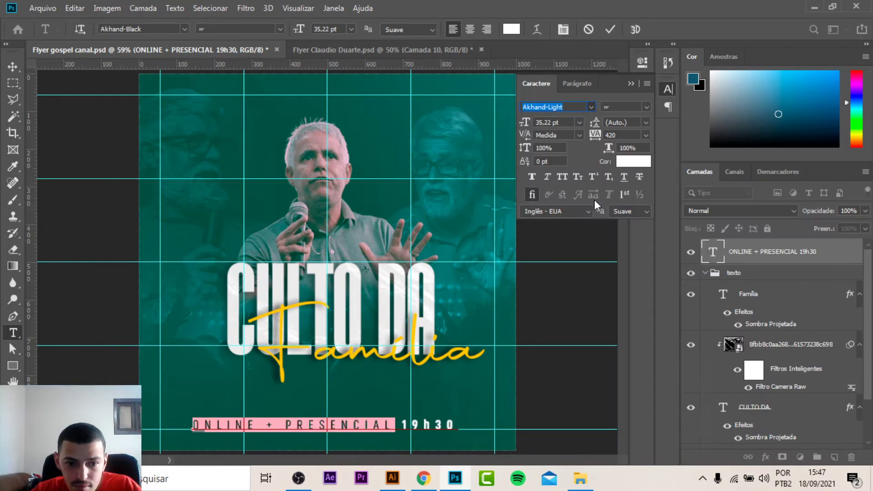
left_click(11, 66)
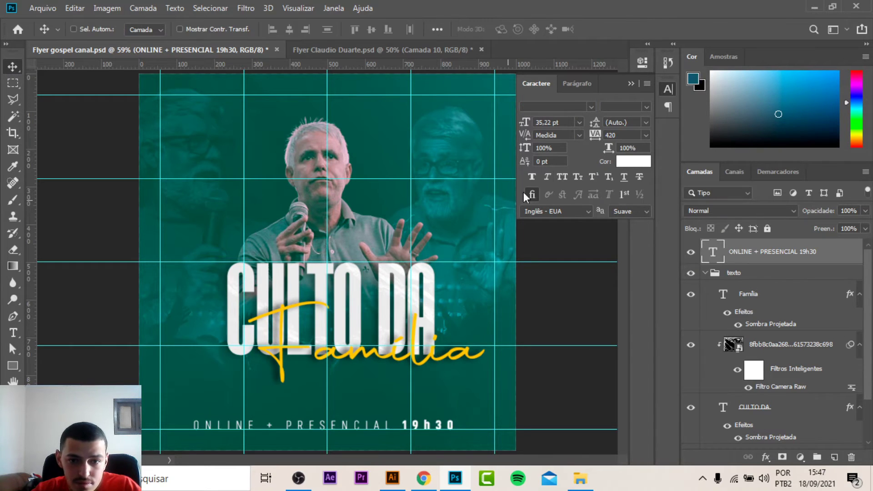
Widen the bottom line's tracking to 600 and shrink it slightly
left_click_drag(600, 138, 612, 139)
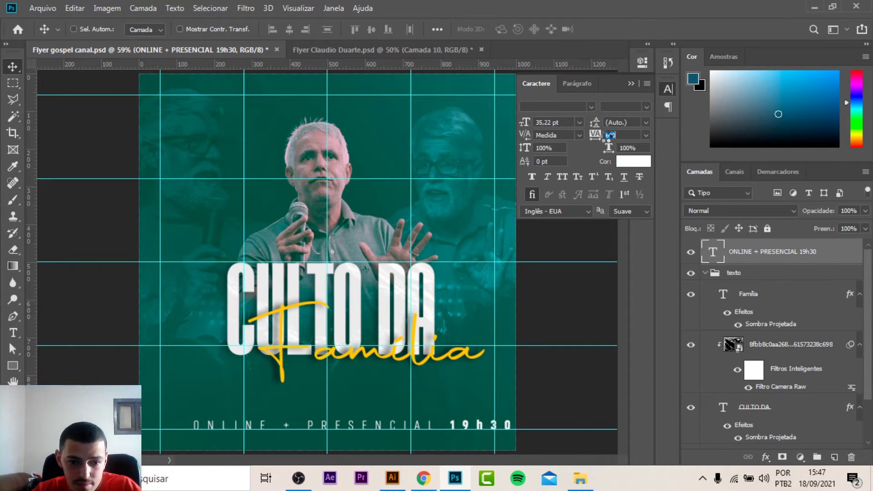
key("ctrl+t")
left_click_drag(513, 418, 474, 413)
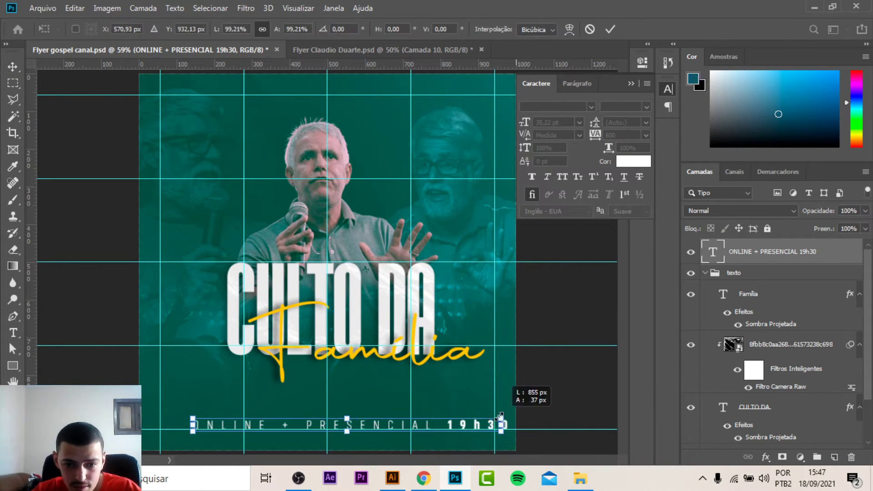
key("Return")
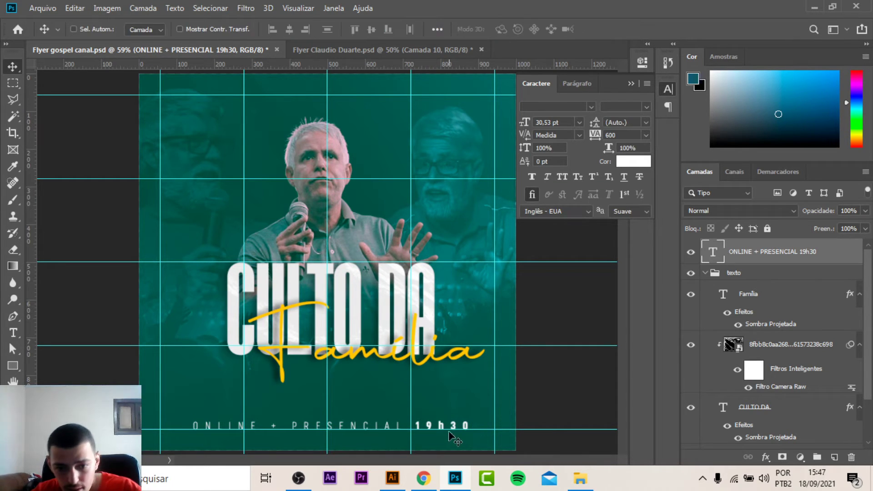
key("t")
Change 19h30 to 19H30 in the bottom line
left_click(444, 425)
key("BackSpace")
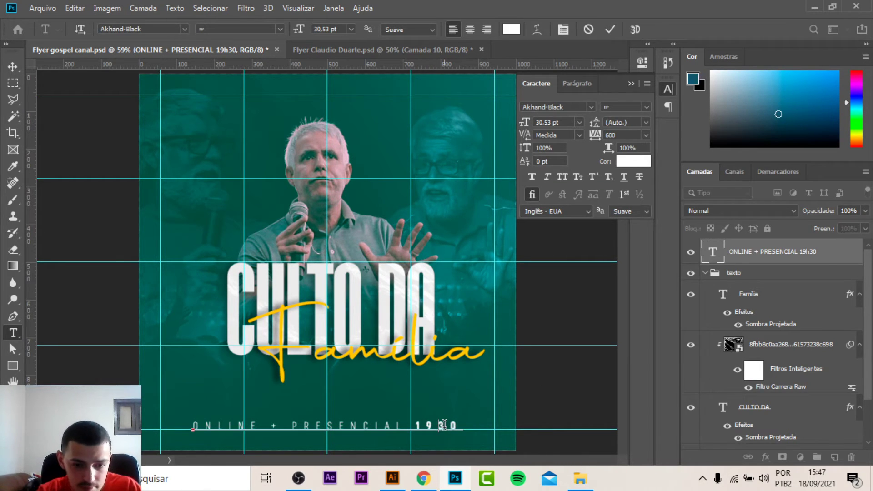
type("H")
left_click(19, 72)
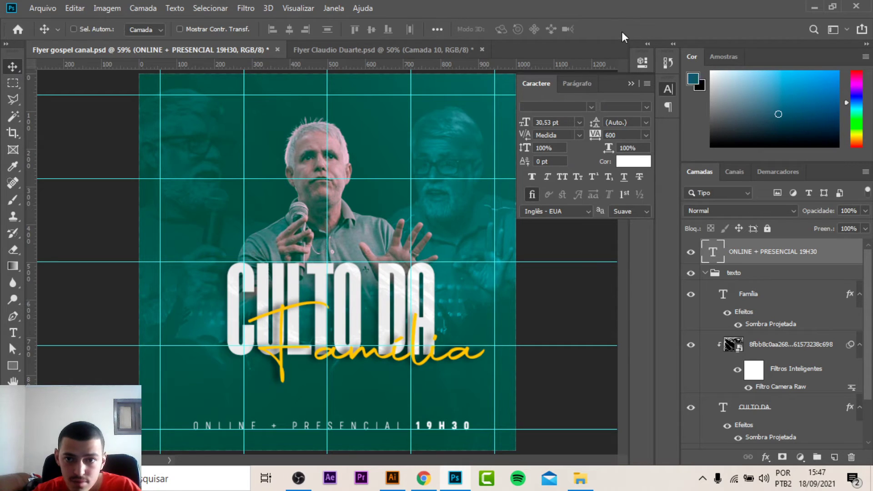
left_click(631, 83)
Centre the bottom line horizontally on the flyer and hide the guides
key("ctrl+a")
left_click(289, 30)
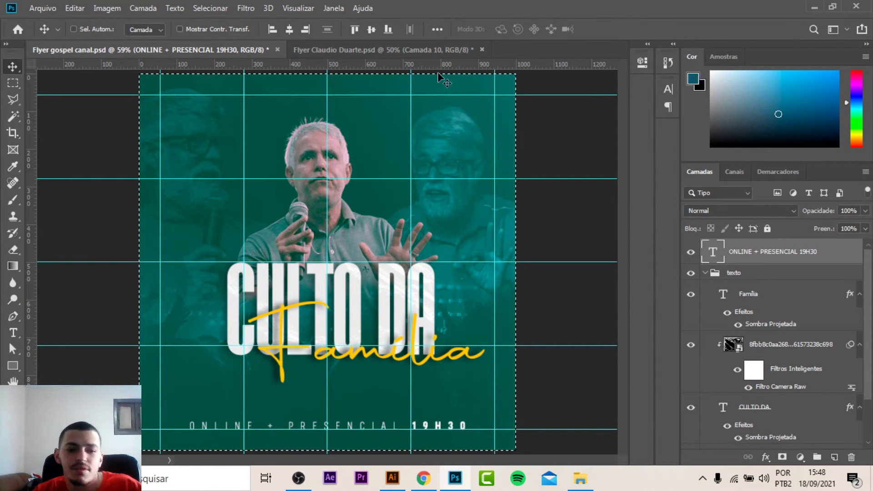
key("ctrl+d")
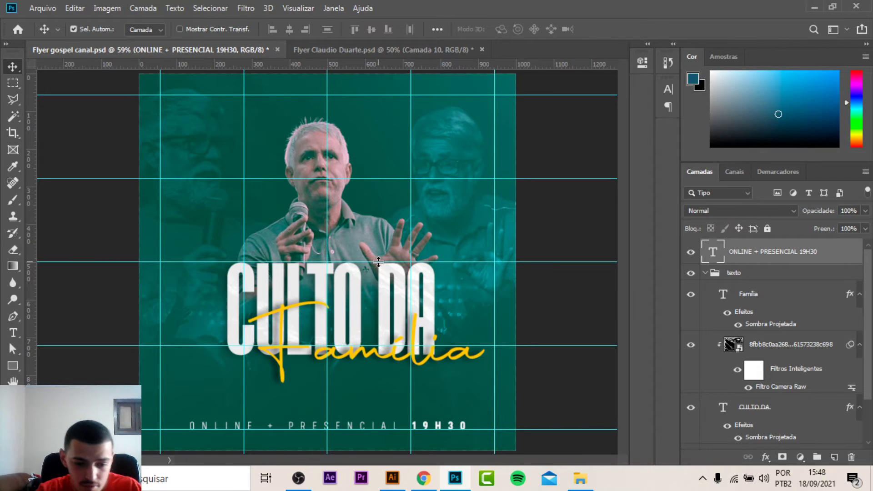
key("ctrl+semicolon")
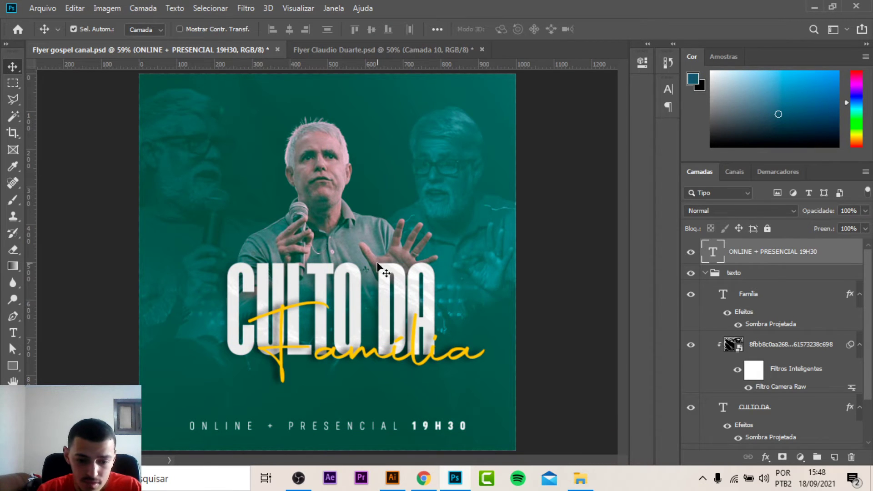
key("ctrl+semicolon")
key("ctrl+semicolon")
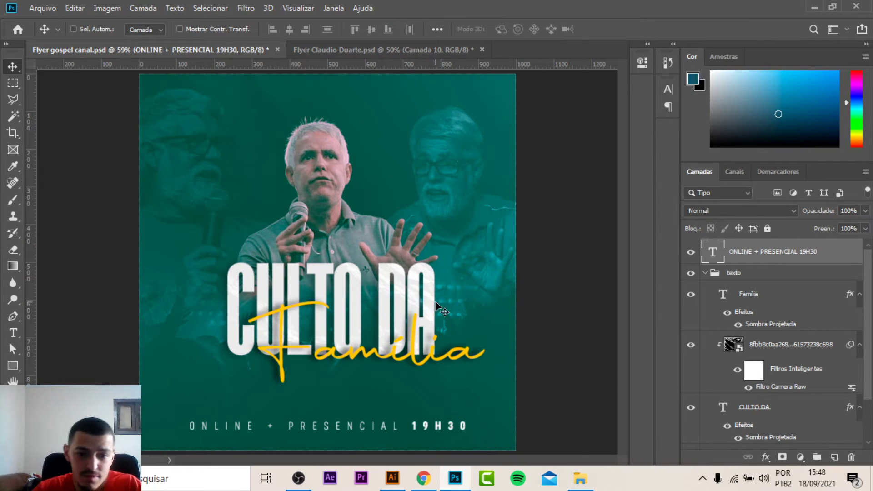
left_click(423, 478)
Load freepik.com in the tab showing the Claudio Duarte image results
left_click(269, 35)
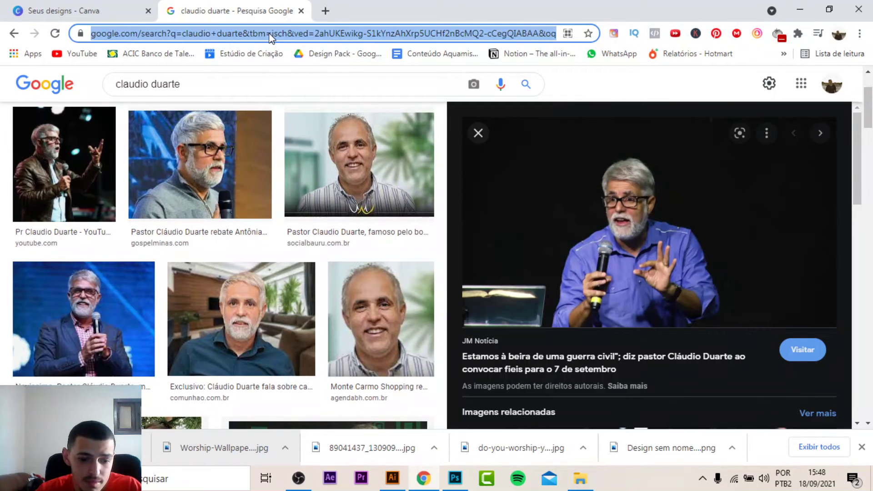
type("f")
key("Return")
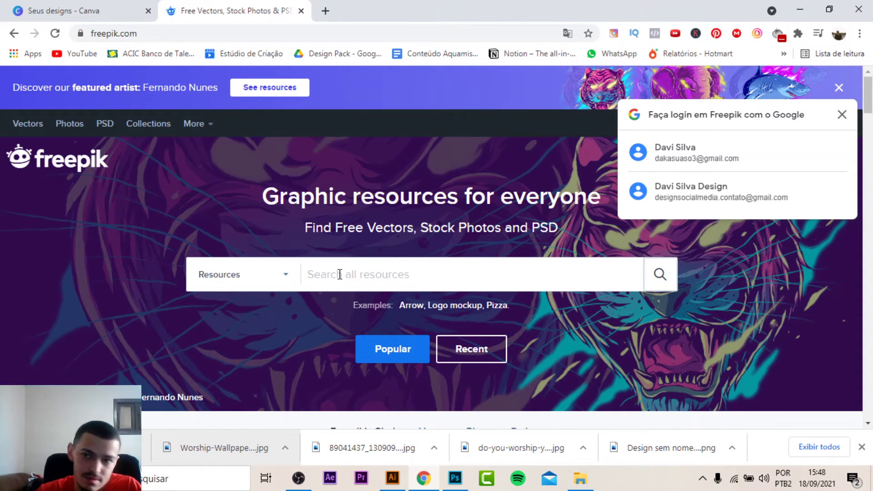
Dismiss the Google sign-in prompt and search Freepik for 'linhas'
left_click(842, 114)
left_click(309, 276)
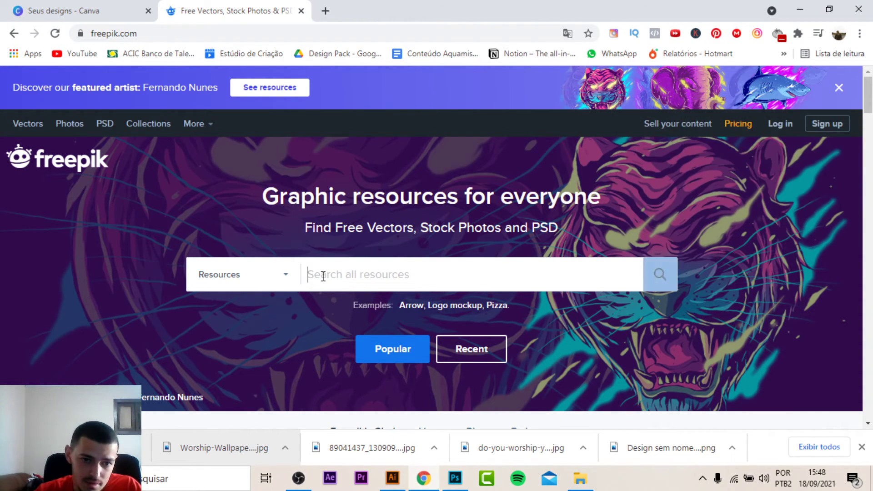
type("linhas")
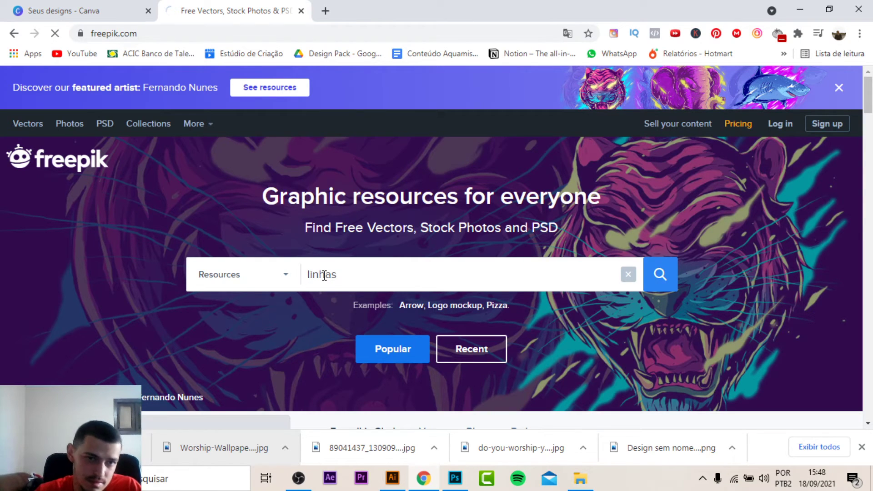
key("Return")
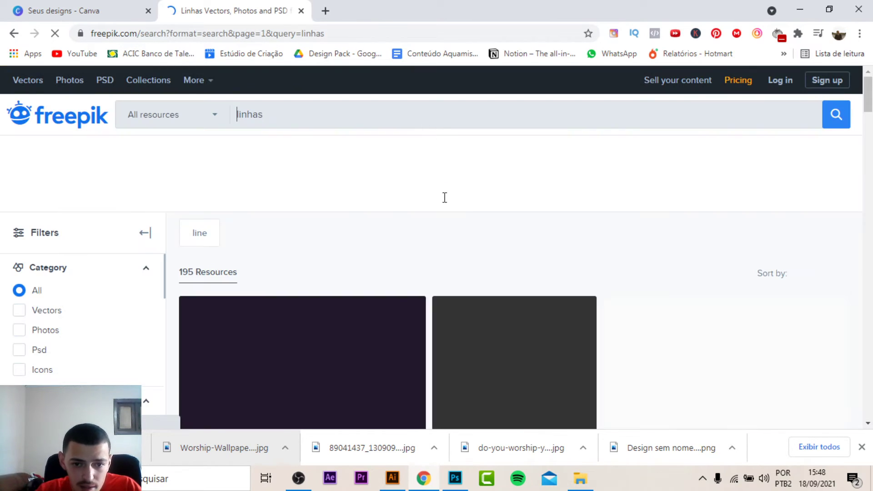
Browse the results and preview the hand-drawn arrows and circles doodle set
scroll(499, 246, "down", 2)
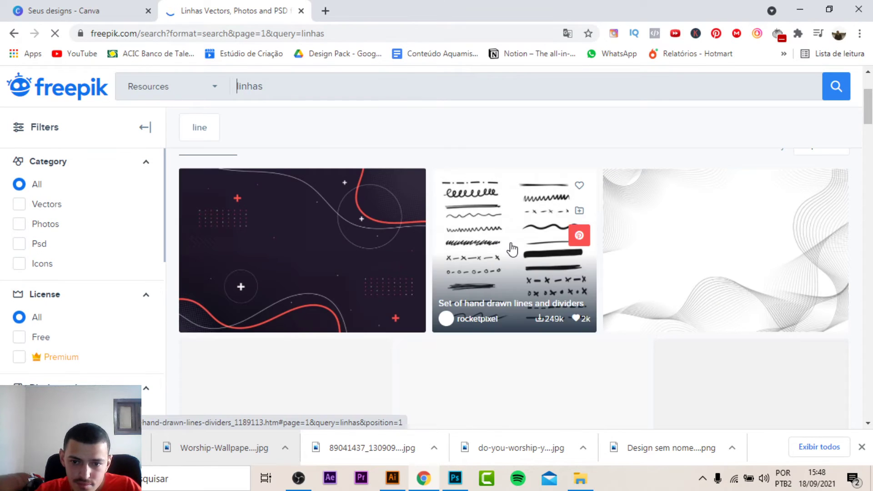
scroll(491, 259, "down", 2)
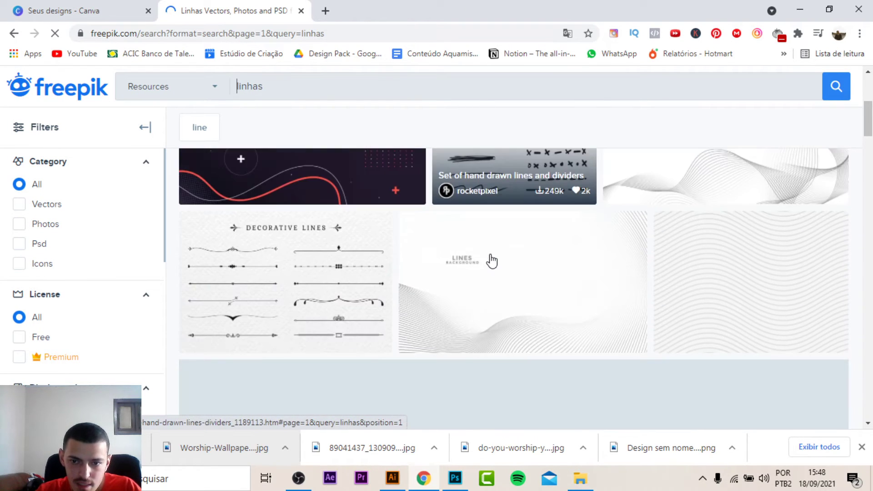
scroll(491, 260, "down", 4)
scroll(491, 259, "down", 3)
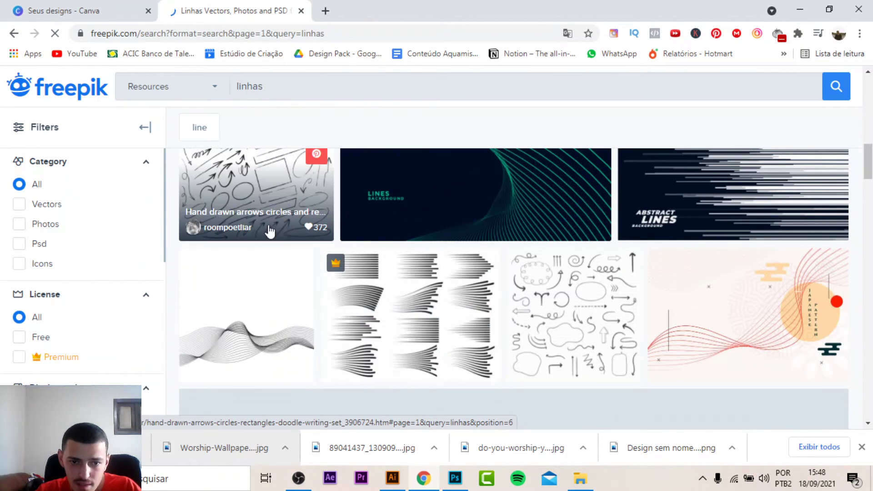
scroll(365, 244, "down", 4)
scroll(435, 244, "down", 5)
scroll(275, 248, "up", 6)
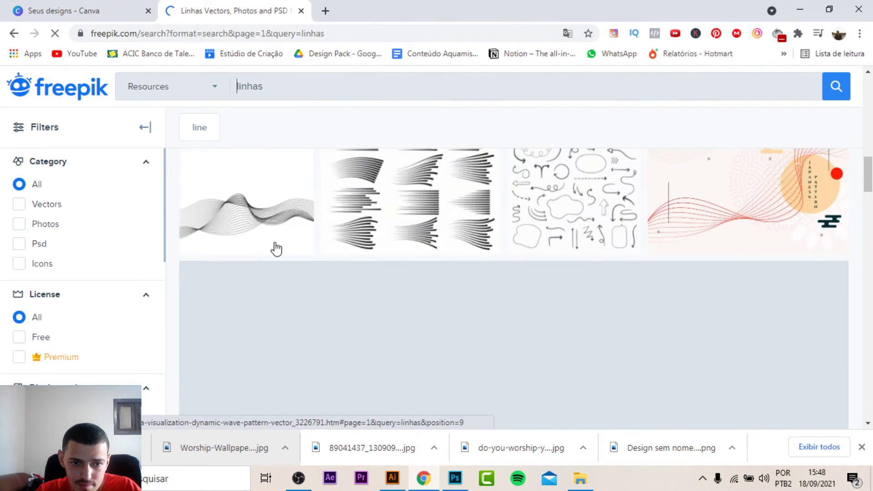
scroll(341, 241, "up", 3)
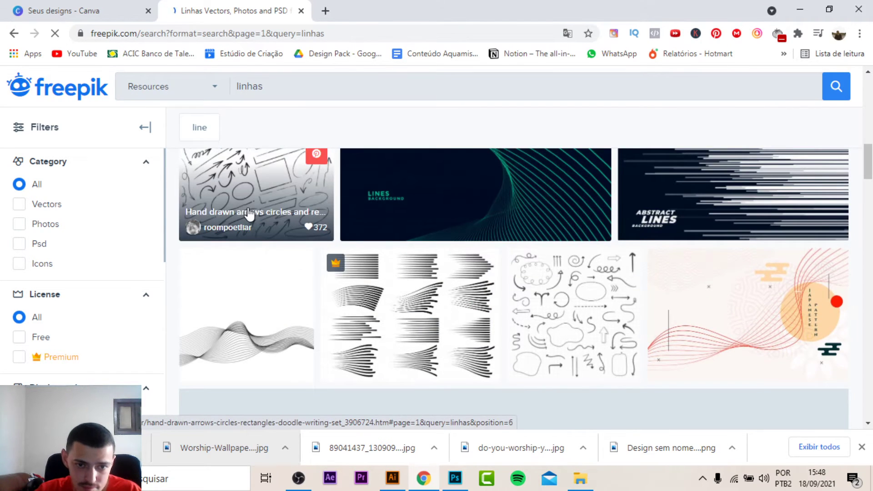
left_click(249, 213)
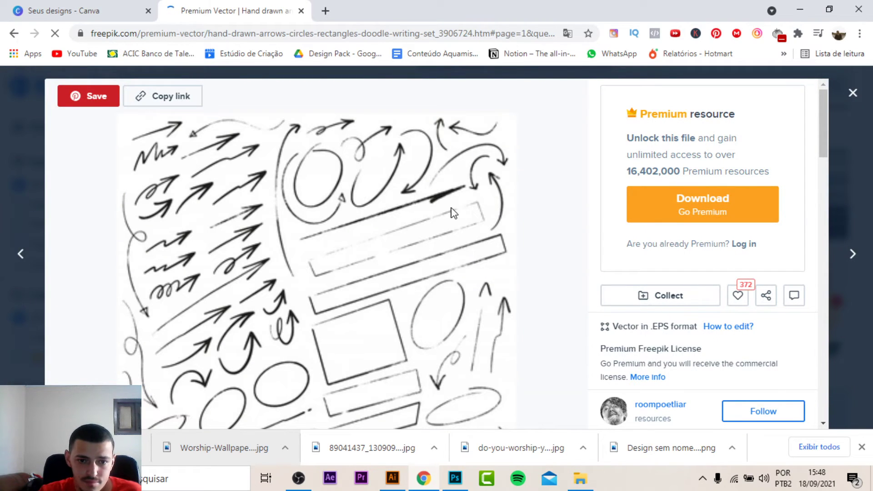
scroll(680, 232, "down", 4)
scroll(723, 237, "down", 4)
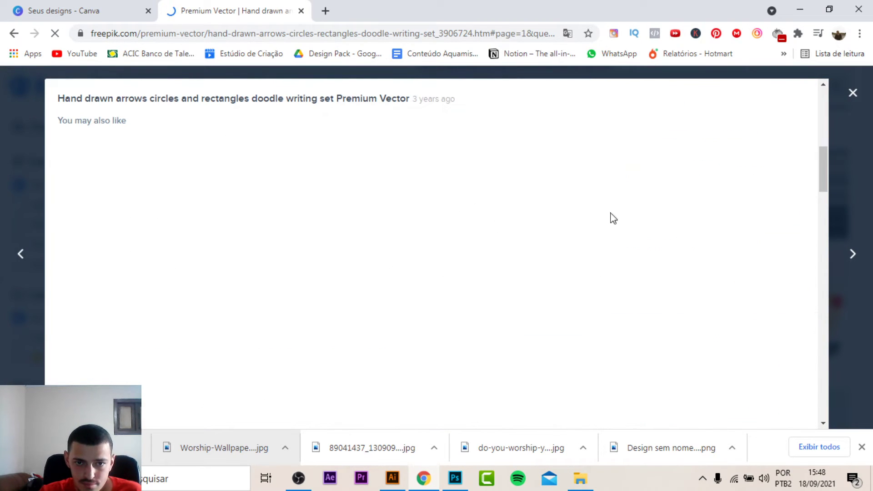
left_click(862, 447)
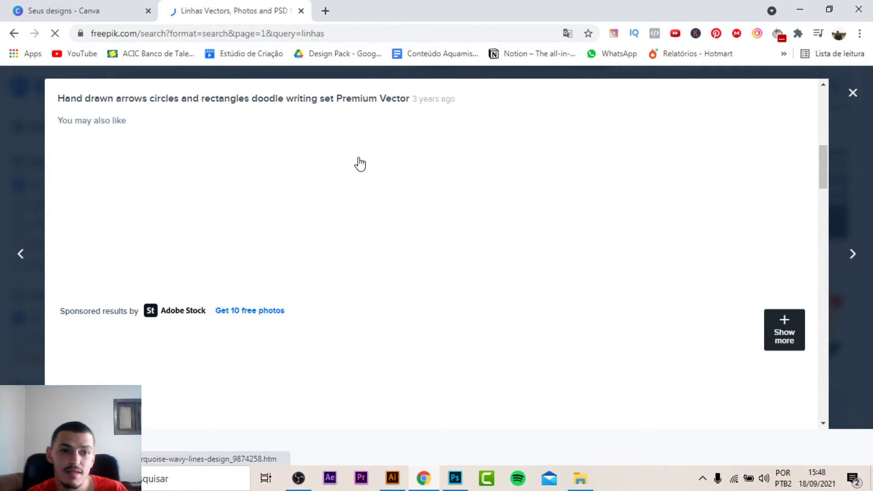
Close the preview and scroll the 'linhas' results down and back to the 195-resource top
key("Escape")
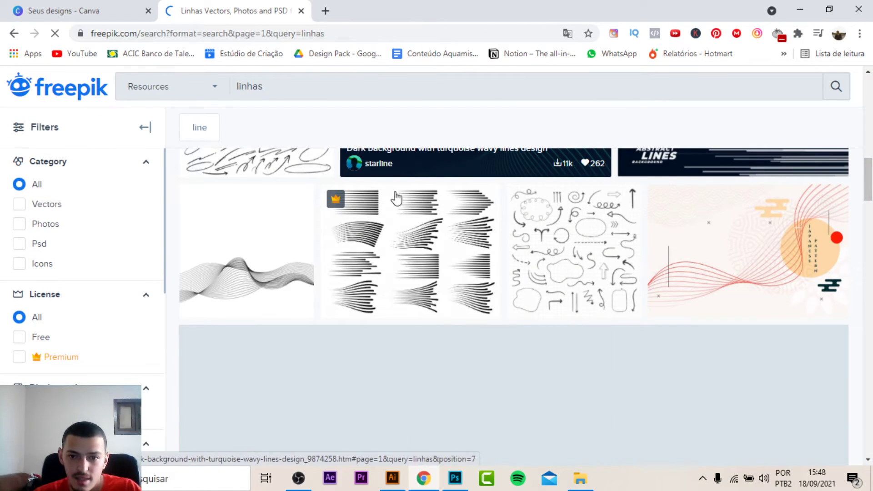
scroll(611, 228, "down", 5)
scroll(610, 231, "down", 4)
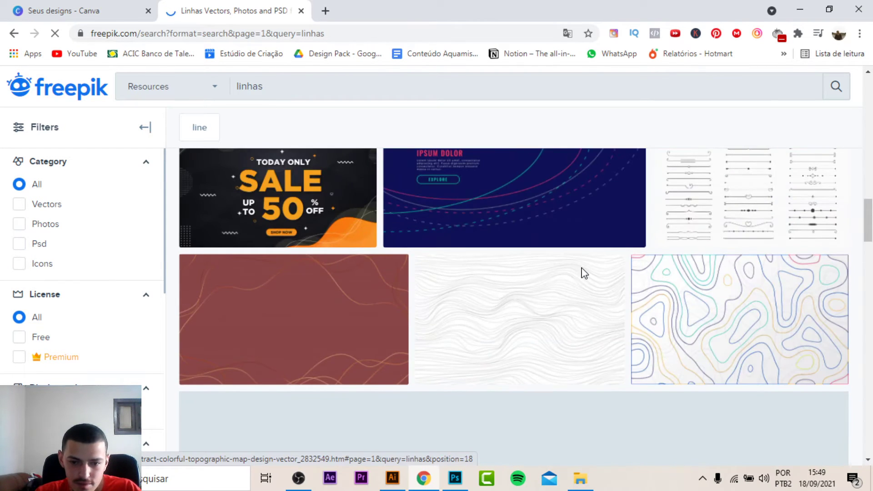
scroll(583, 273, "down", 4)
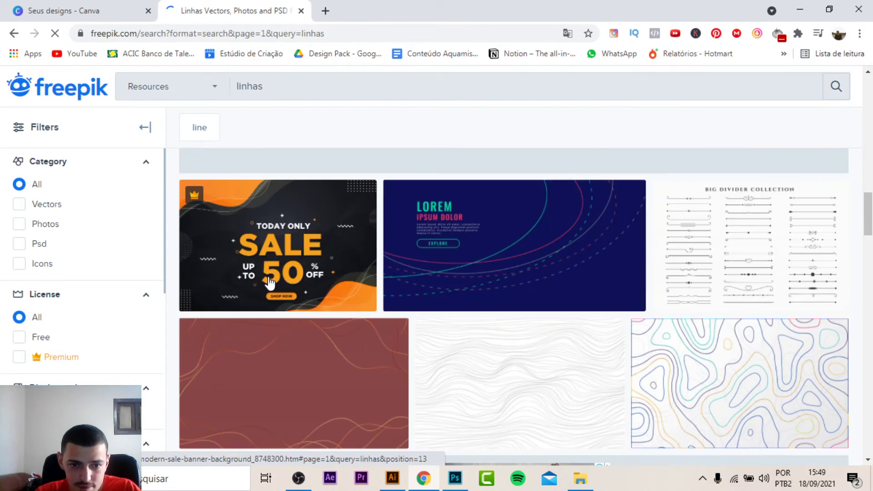
scroll(254, 282, "down", 3)
scroll(299, 272, "down", 2)
scroll(285, 278, "down", 2)
scroll(282, 281, "down", 2)
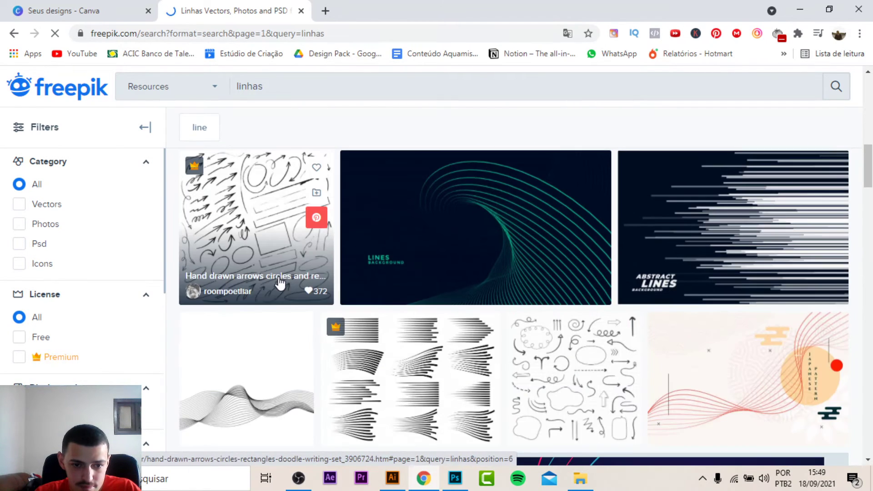
scroll(409, 241, "down", 6)
scroll(575, 264, "down", 5)
scroll(576, 264, "down", 3)
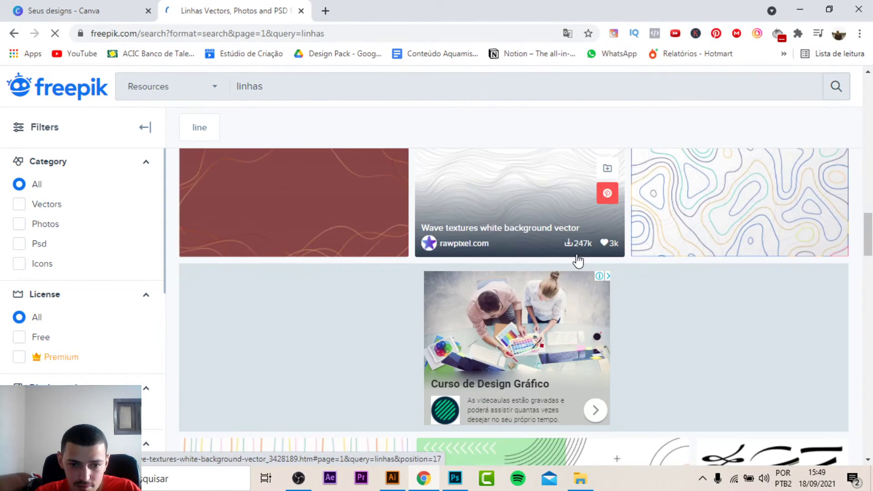
scroll(577, 263, "down", 5)
scroll(578, 261, "down", 4)
scroll(578, 262, "down", 3)
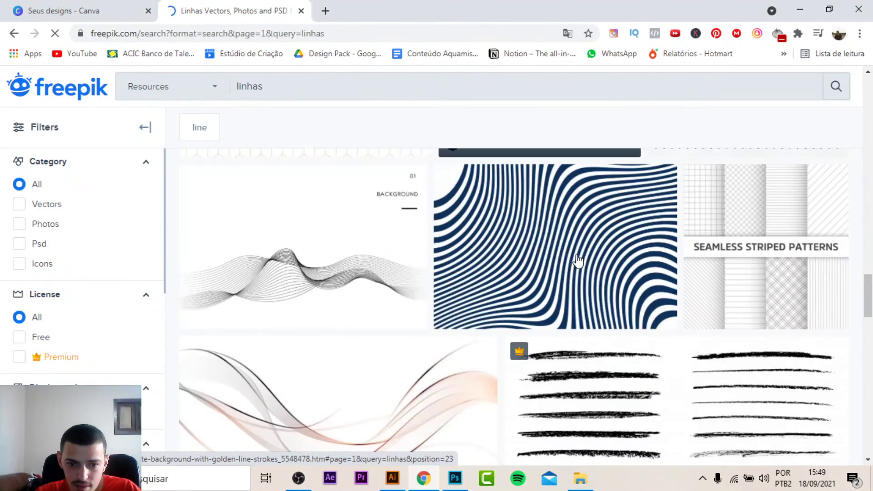
scroll(578, 261, "down", 4)
scroll(578, 261, "down", 5)
scroll(578, 261, "down", 4)
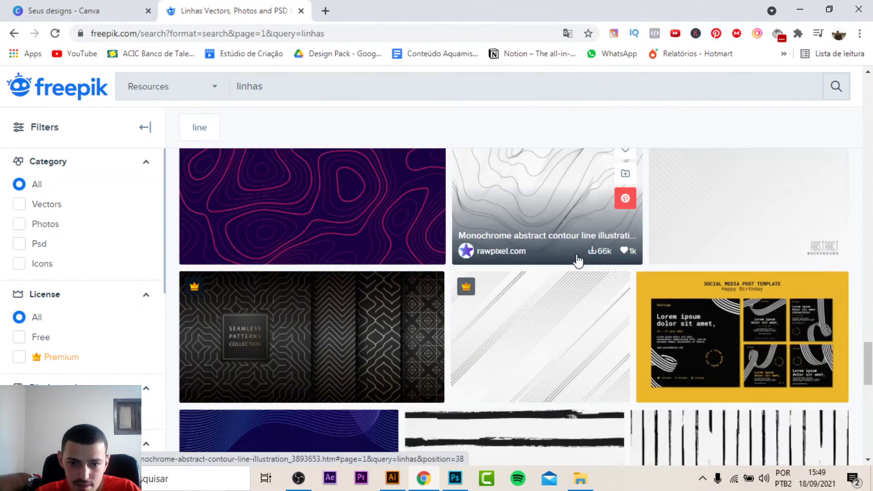
scroll(427, 127, "up", 6)
scroll(391, 112, "up", 2)
scroll(355, 96, "up", 3)
scroll(459, 223, "up", 5)
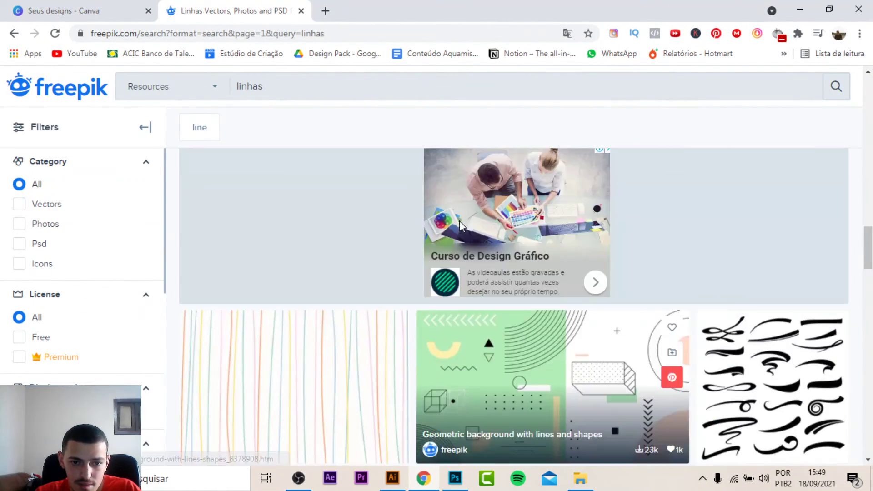
scroll(460, 223, "up", 5)
scroll(459, 223, "up", 5)
scroll(454, 233, "up", 5)
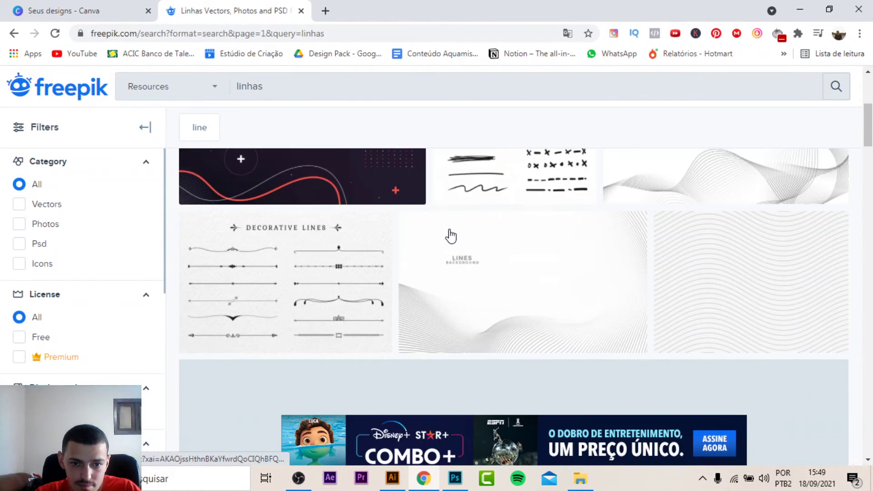
scroll(451, 236, "up", 3)
scroll(592, 312, "down", 1)
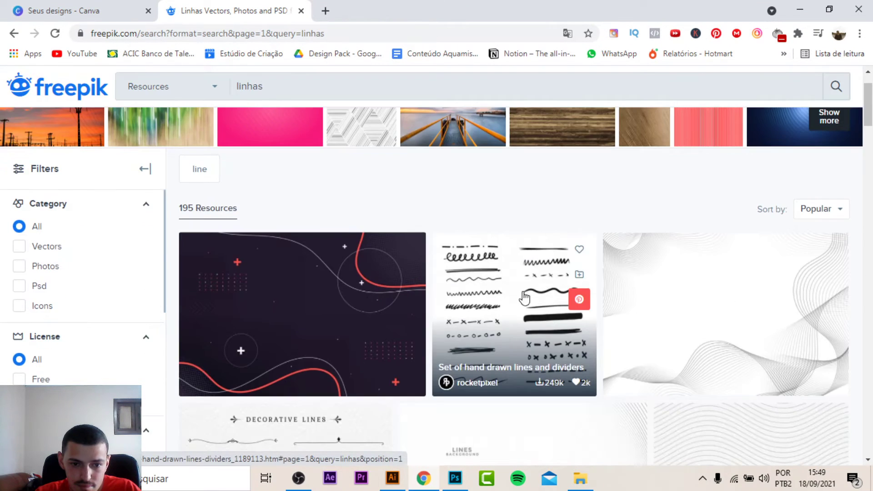
scroll(501, 273, "up", 1)
left_click(333, 120)
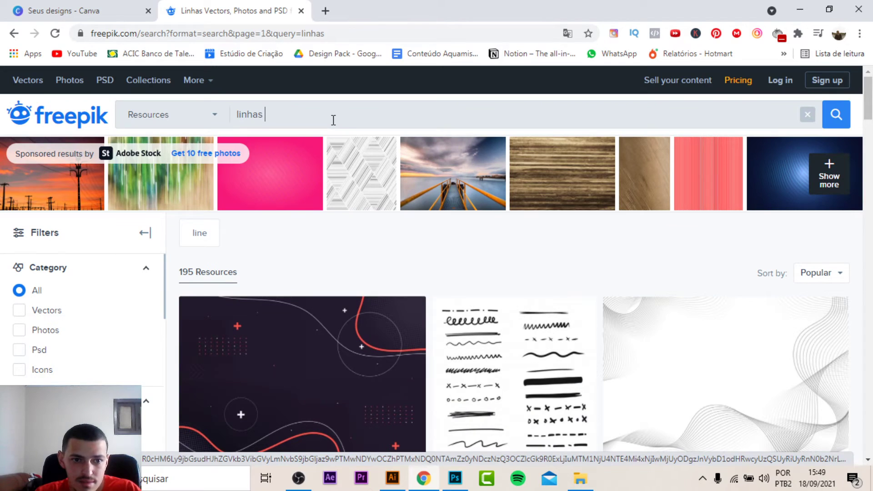
Search Freepik for 'linhas curvas' and scroll through the curved-line results
type("c")
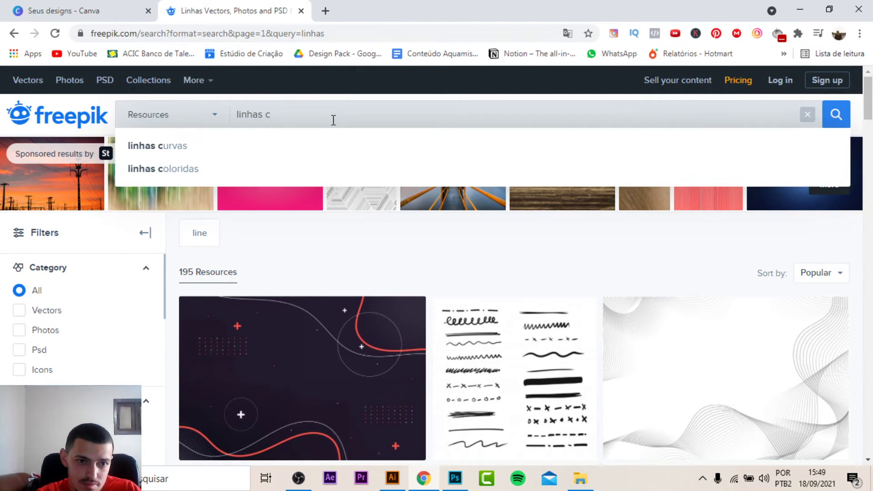
left_click(237, 147)
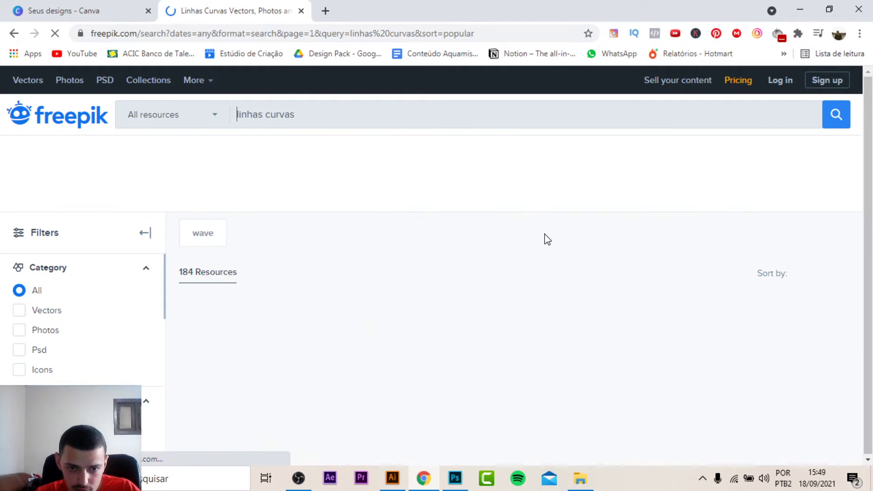
scroll(551, 238, "down", 5)
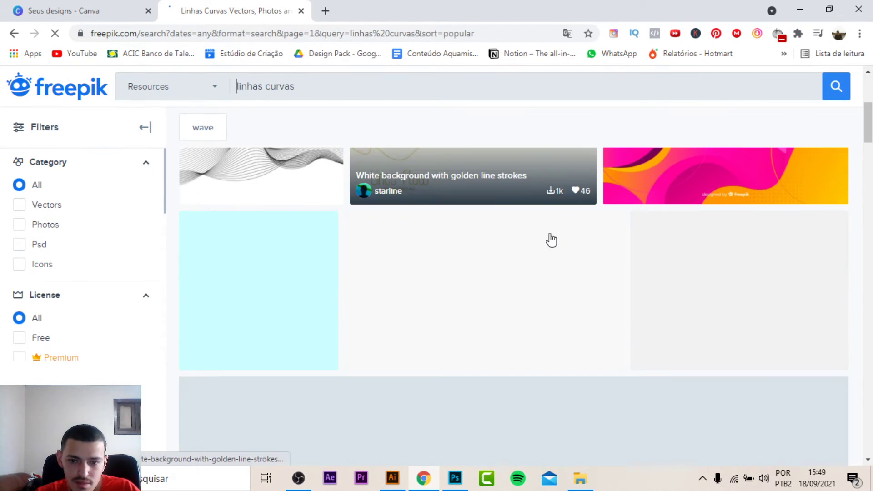
scroll(773, 282, "down", 4)
scroll(544, 277, "down", 1)
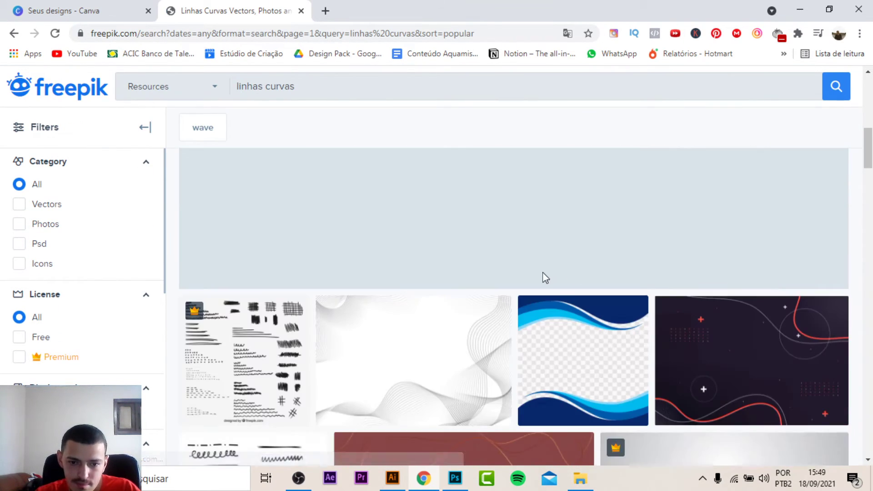
scroll(544, 277, "down", 3)
scroll(545, 277, "down", 3)
scroll(544, 278, "down", 1)
scroll(545, 277, "down", 4)
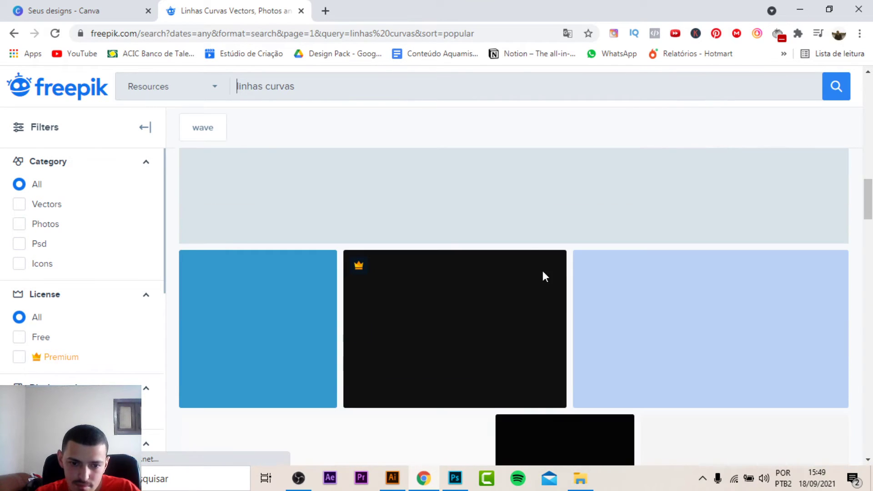
scroll(542, 277, "down", 4)
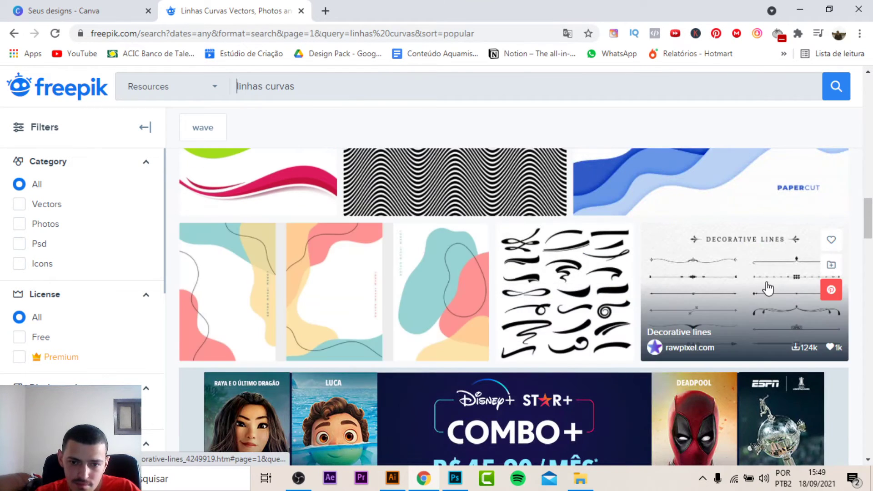
scroll(764, 285, "down", 5)
scroll(764, 287, "down", 1)
scroll(764, 288, "down", 2)
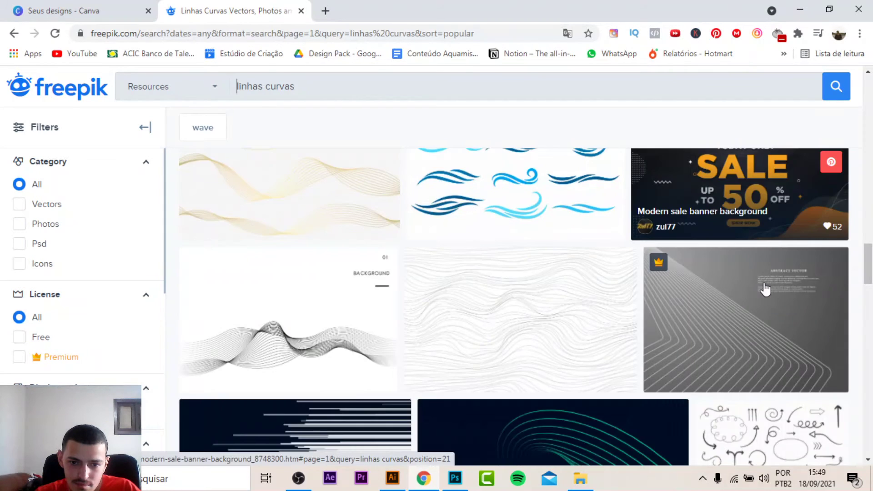
scroll(764, 289, "up", 3)
Clear 'curvas' from the search box and begin a new query with 'linhas'
double_click(327, 86)
type("cir")
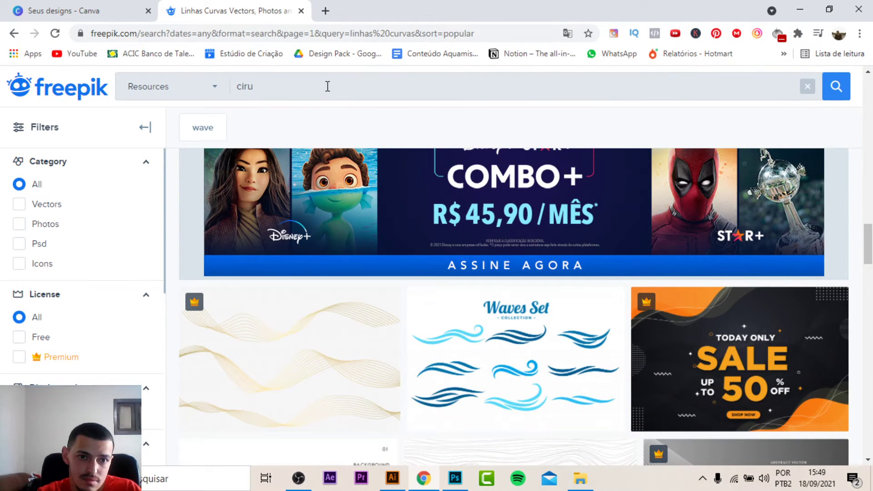
key("BackSpace")
key("BackSpace")
key("BackSpace")
type("linhas")
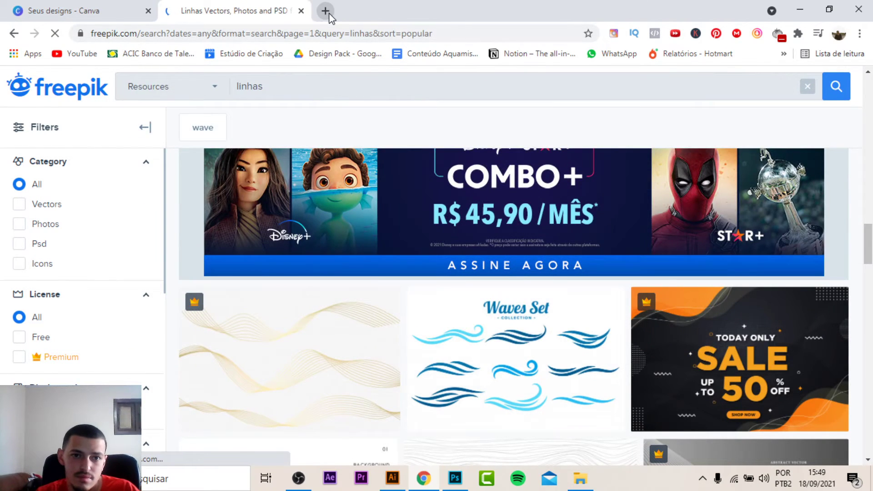
Google 'linhas ingles' in a new tab to learn it means 'lines', then close it
left_click(326, 11)
type("linhas")
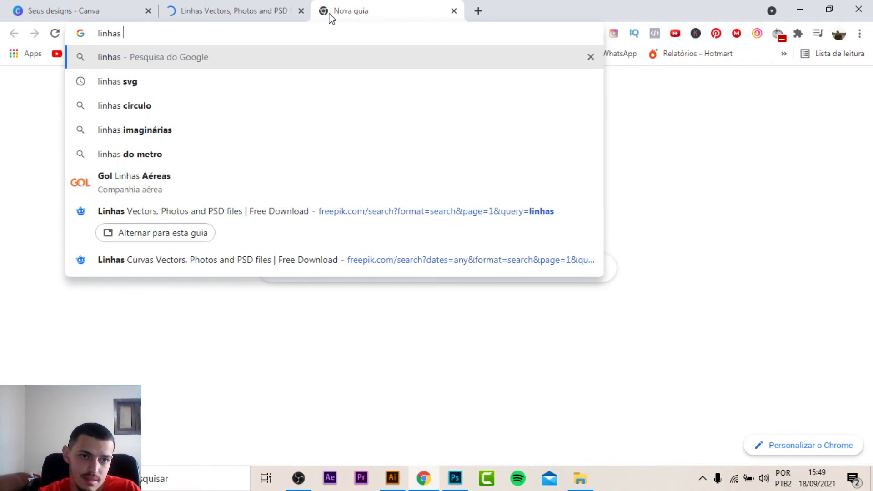
type(" ing")
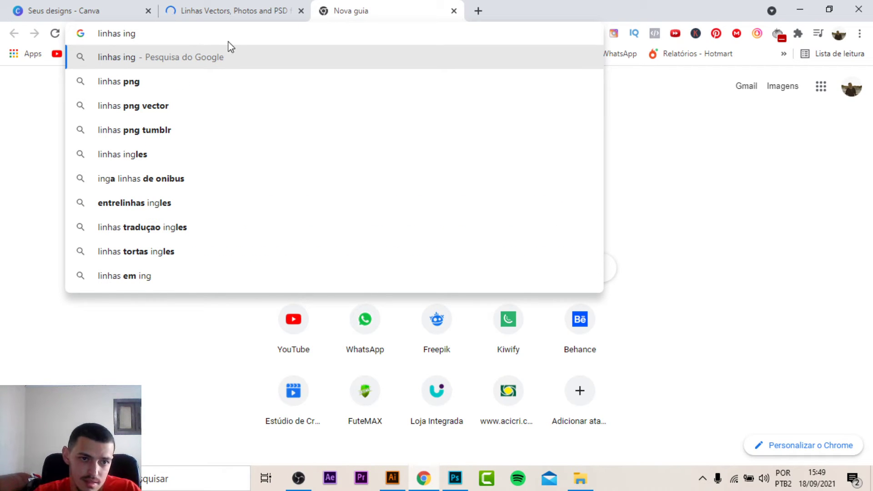
type("les")
key("Return")
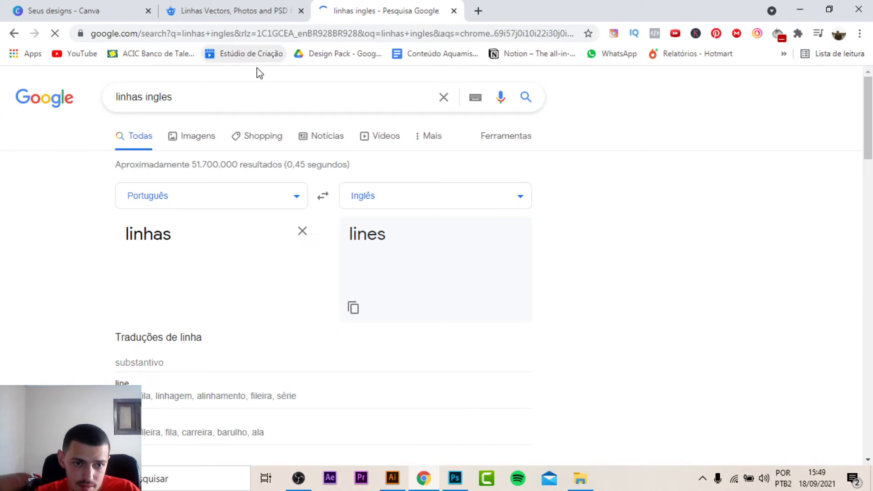
left_click(454, 11)
Scroll through the 'You may also like' doodle thumbnails in the preview
scroll(458, 281, "down", 3)
scroll(526, 275, "down", 4)
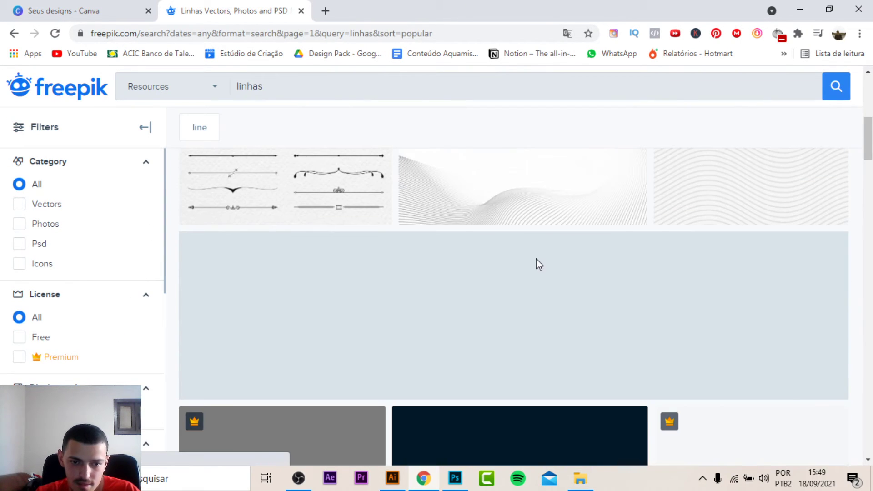
scroll(538, 264, "down", 3)
scroll(790, 264, "down", 3)
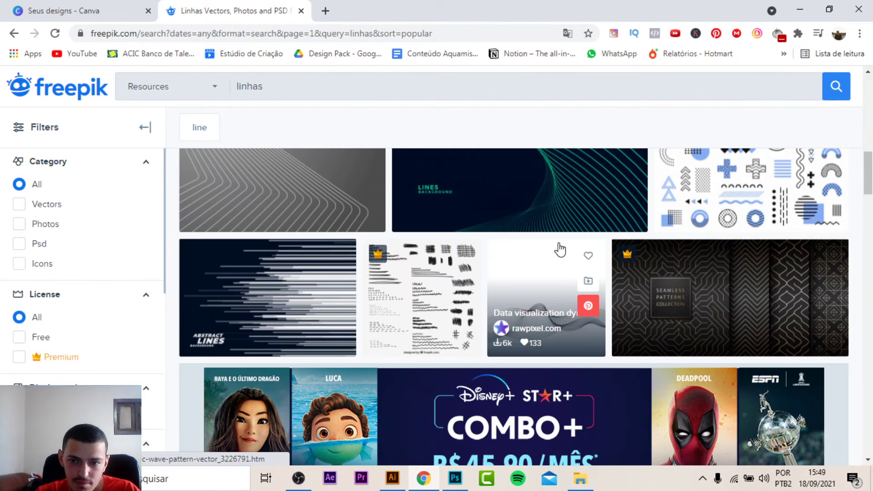
scroll(560, 249, "down", 2)
scroll(560, 250, "down", 3)
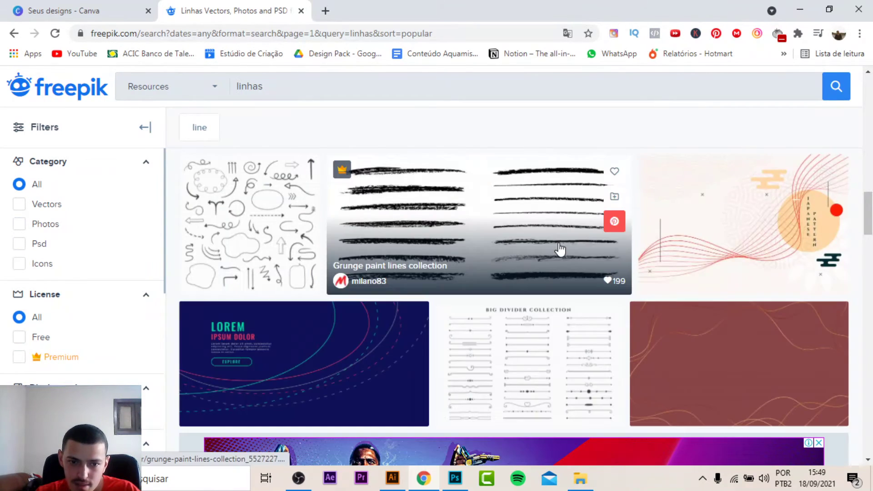
scroll(605, 216, "down", 5)
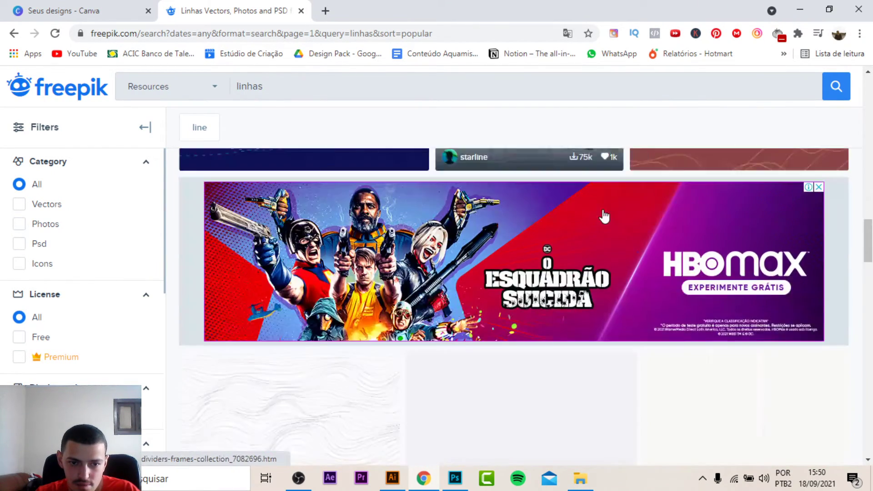
scroll(600, 216, "down", 5)
scroll(600, 216, "down", 1)
scroll(600, 216, "down", 2)
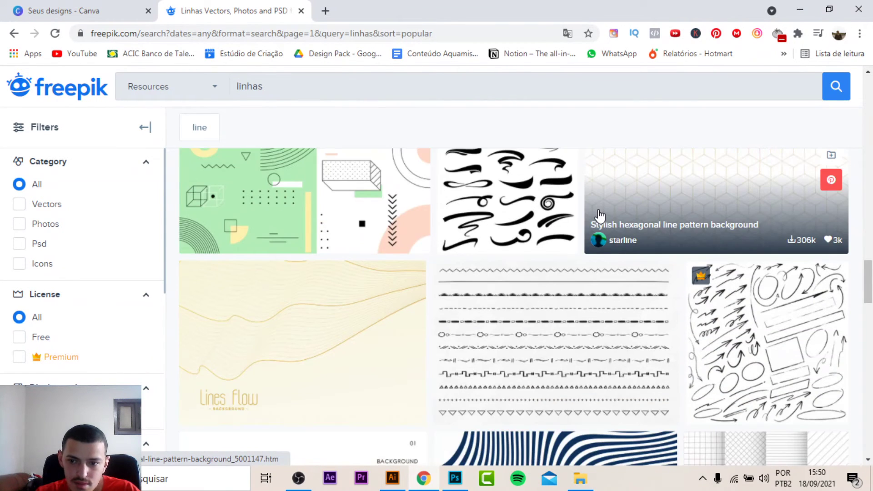
scroll(599, 216, "down", 5)
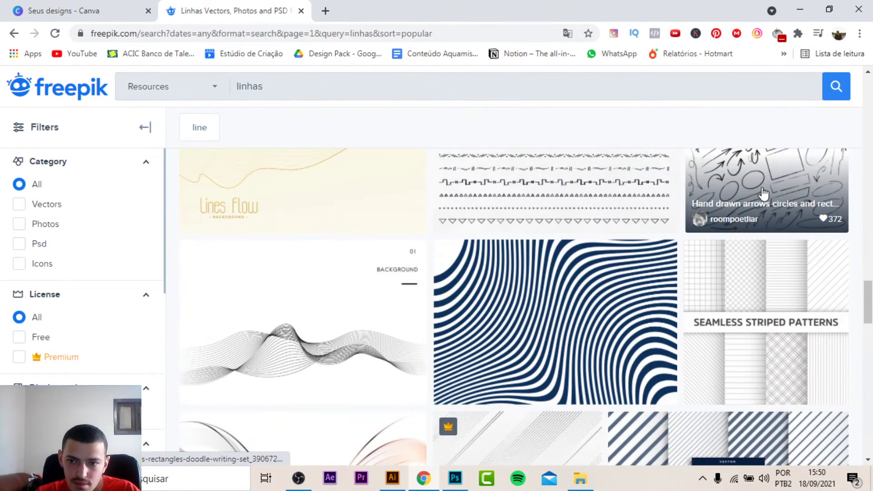
Preview the hand-drawn arrows and circles set, then close it to return to 'lines' results
left_click(764, 193)
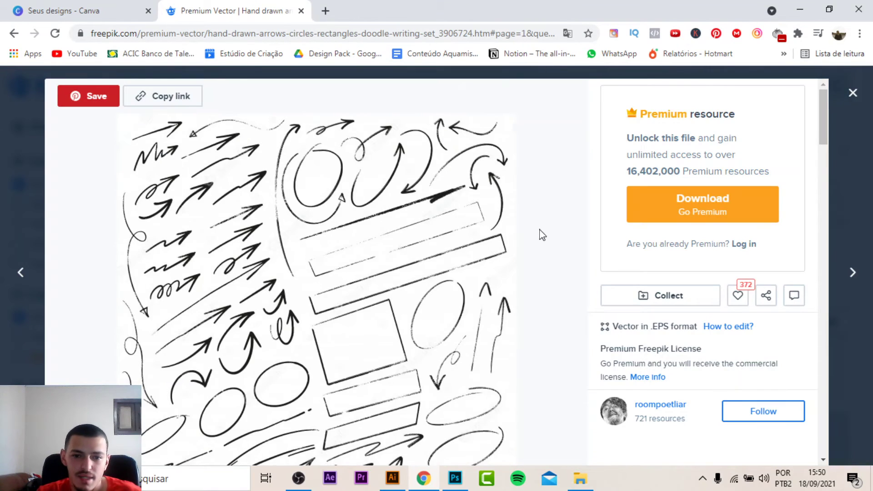
scroll(543, 235, "down", 5)
scroll(542, 236, "down", 3)
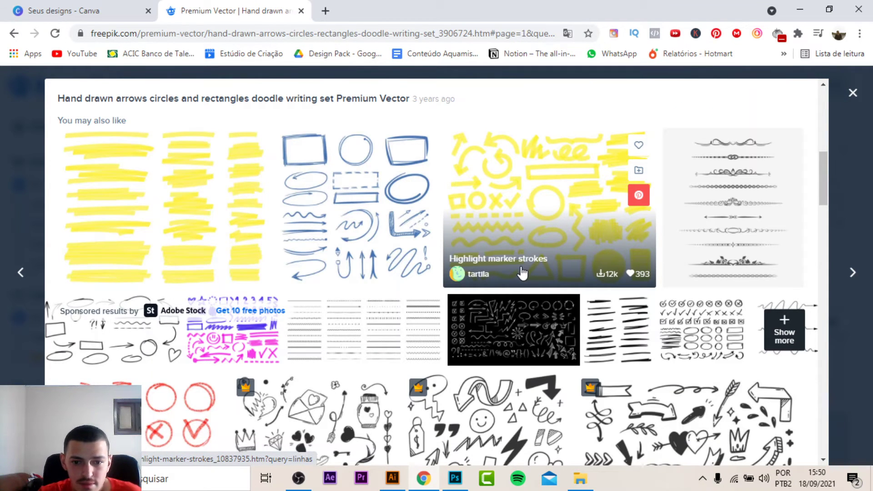
scroll(521, 275, "down", 3)
scroll(477, 254, "down", 4)
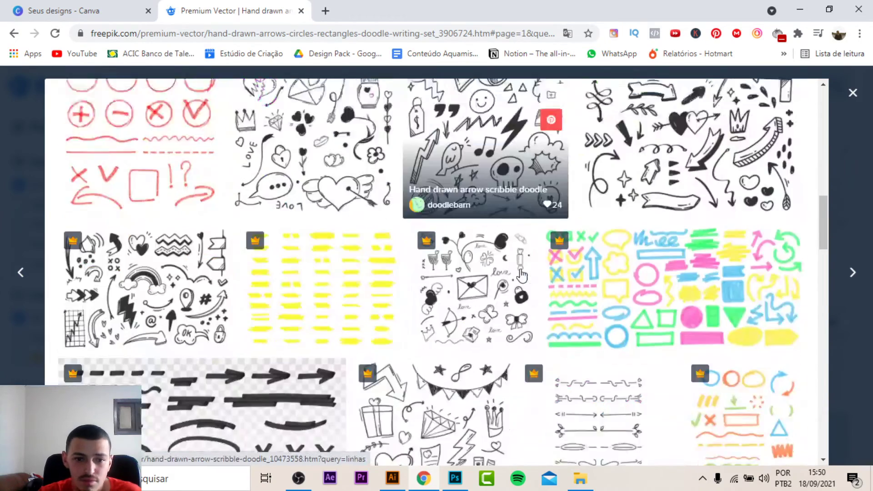
scroll(455, 205, "down", 4)
scroll(258, 306, "down", 3)
scroll(205, 204, "down", 5)
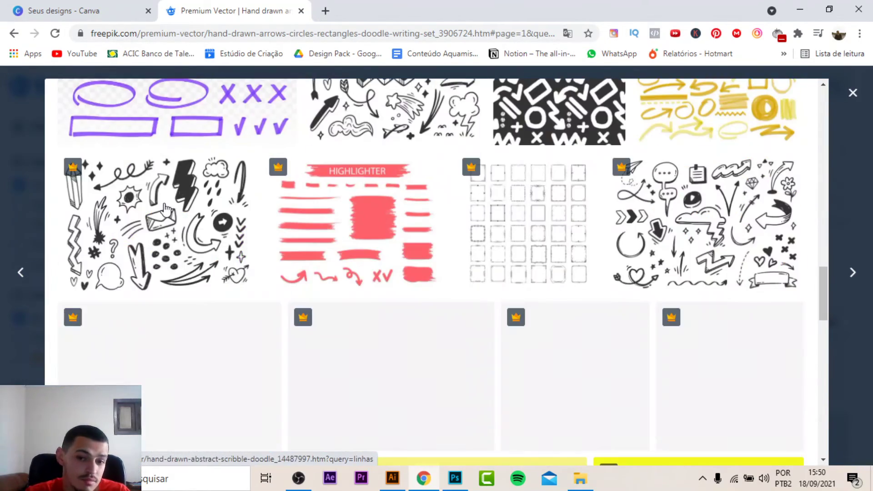
scroll(518, 193, "down", 3)
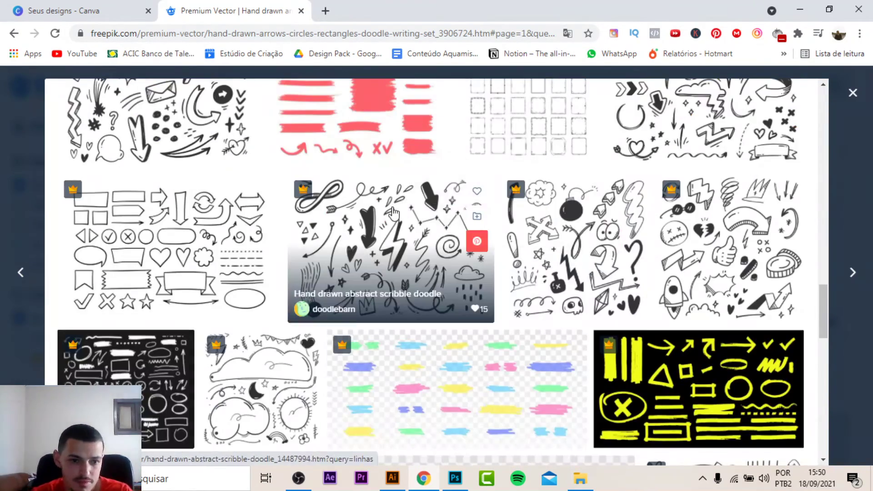
scroll(394, 217, "down", 3)
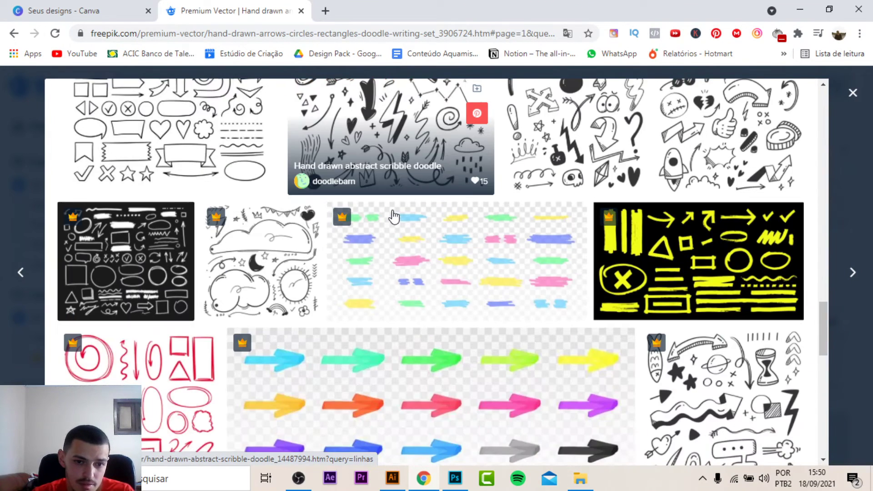
scroll(394, 218, "down", 2)
scroll(129, 223, "down", 2)
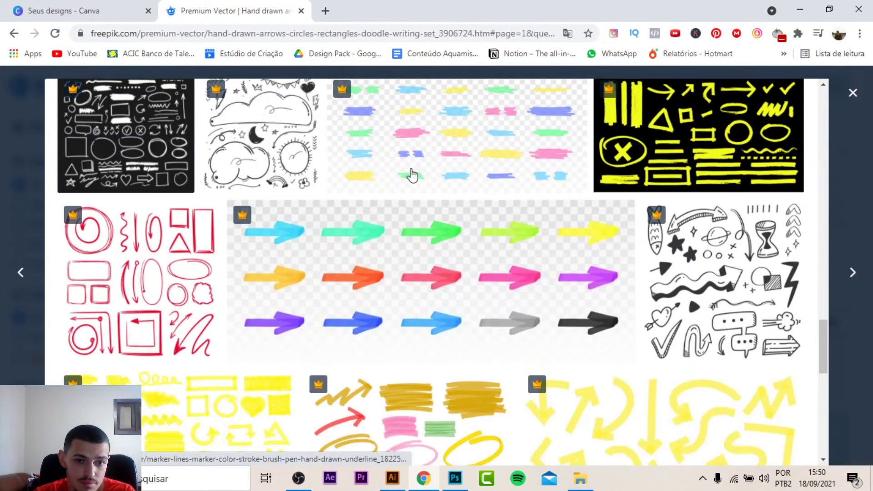
scroll(455, 185, "down", 3)
scroll(458, 260, "down", 3)
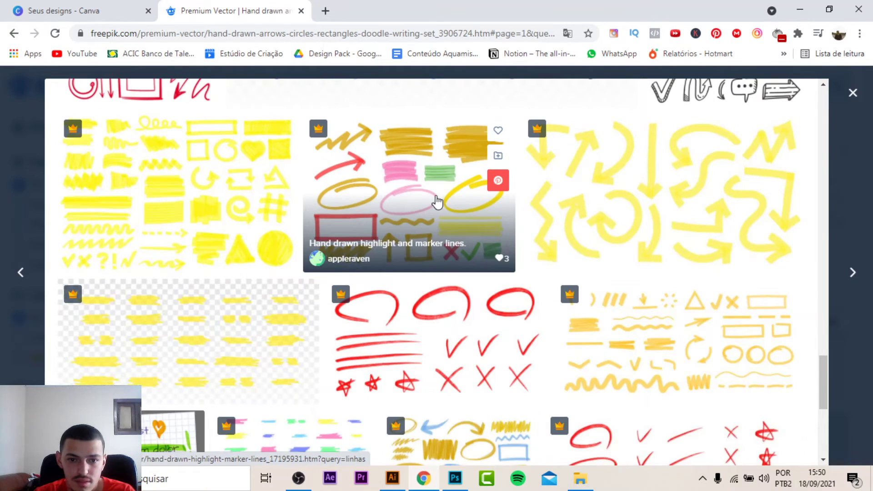
scroll(439, 259, "down", 2)
scroll(698, 303, "down", 4)
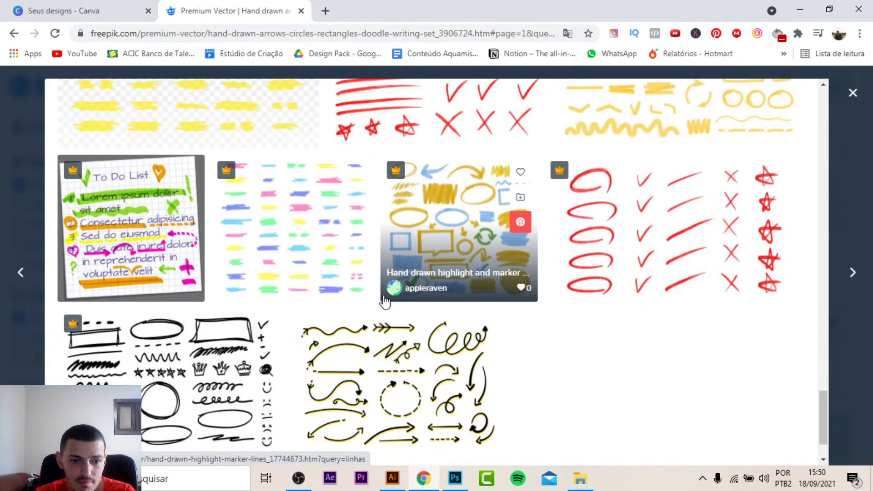
scroll(410, 296, "down", 2)
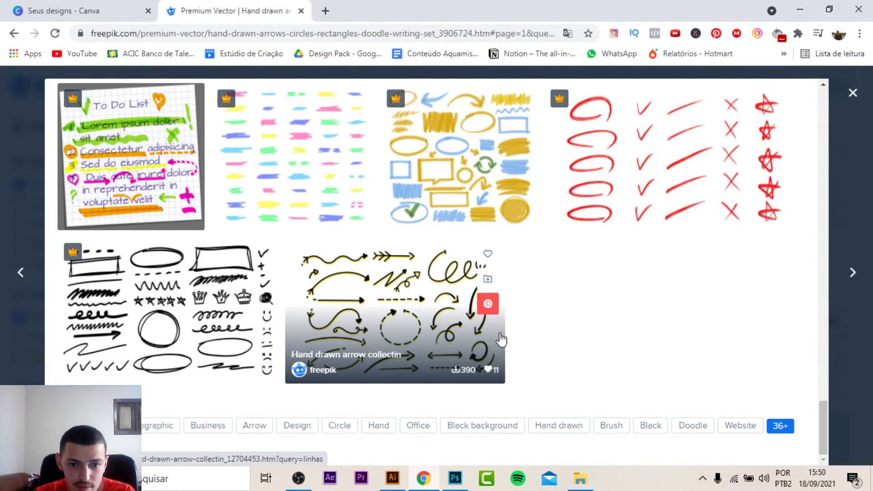
scroll(500, 339, "up", 3)
scroll(523, 296, "up", 3)
scroll(559, 255, "up", 3)
scroll(501, 250, "up", 3)
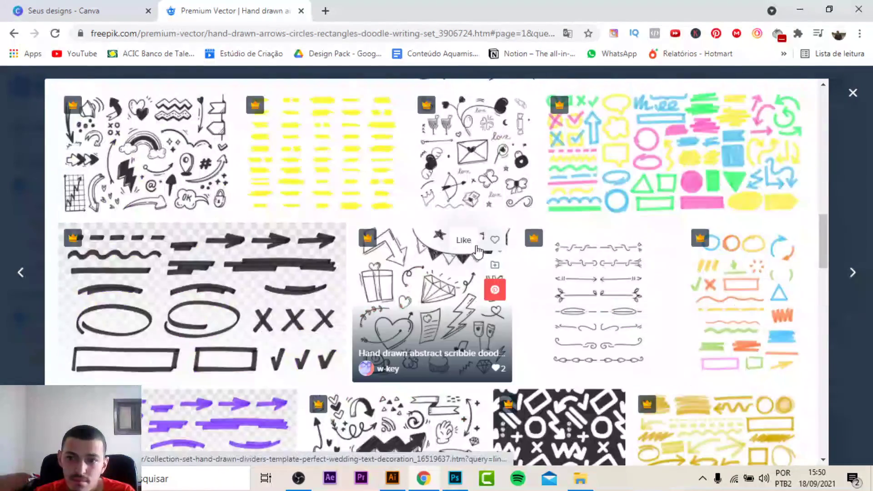
scroll(478, 251, "up", 5)
scroll(455, 244, "up", 5)
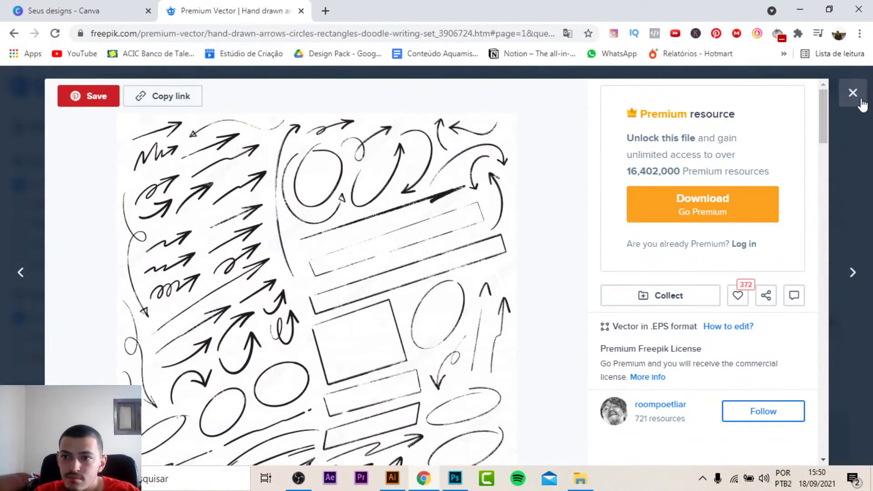
left_click(862, 104)
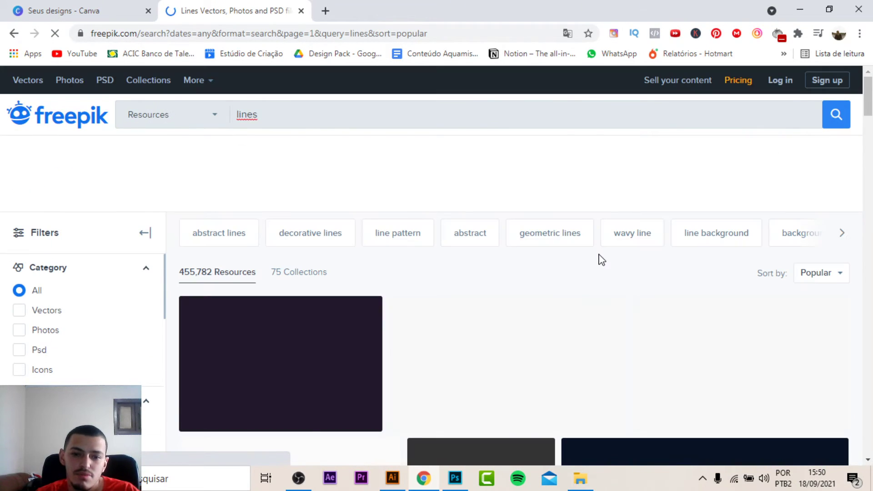
Scroll the Freepik 'lines' results down to the end of page one
scroll(601, 260, "down", 5)
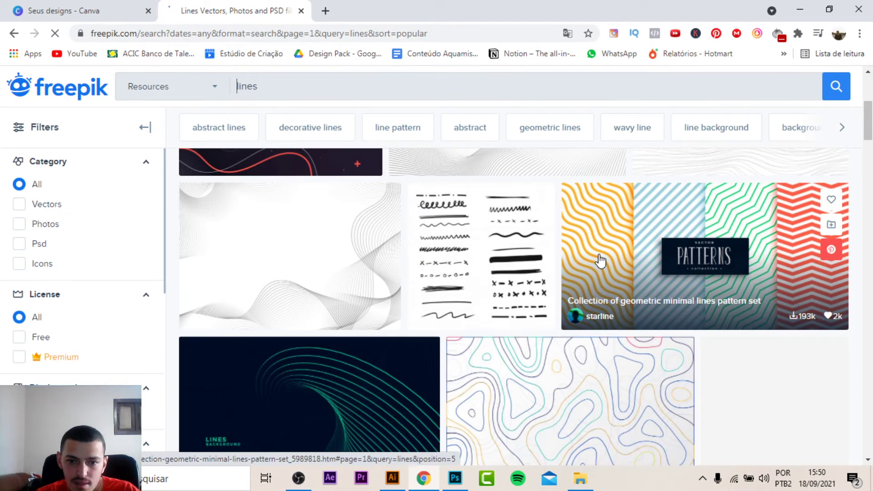
scroll(600, 260, "down", 5)
scroll(597, 262, "down", 4)
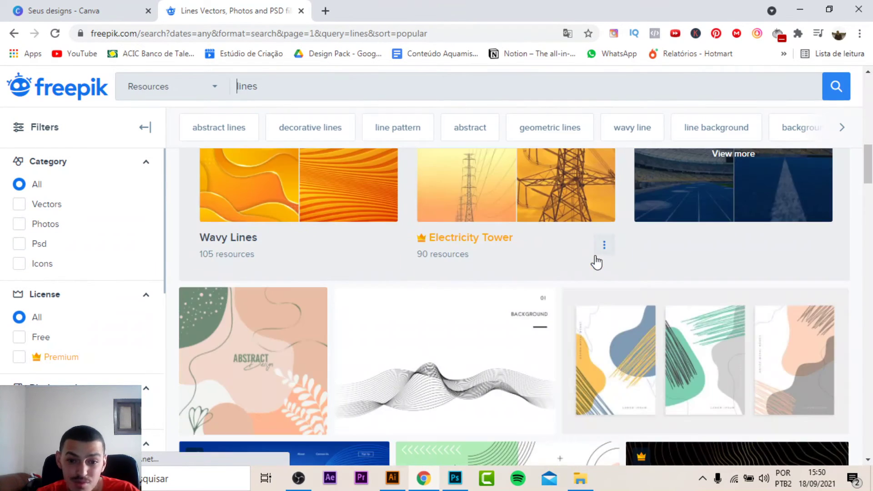
scroll(597, 263, "down", 4)
scroll(598, 262, "down", 2)
scroll(598, 262, "down", 3)
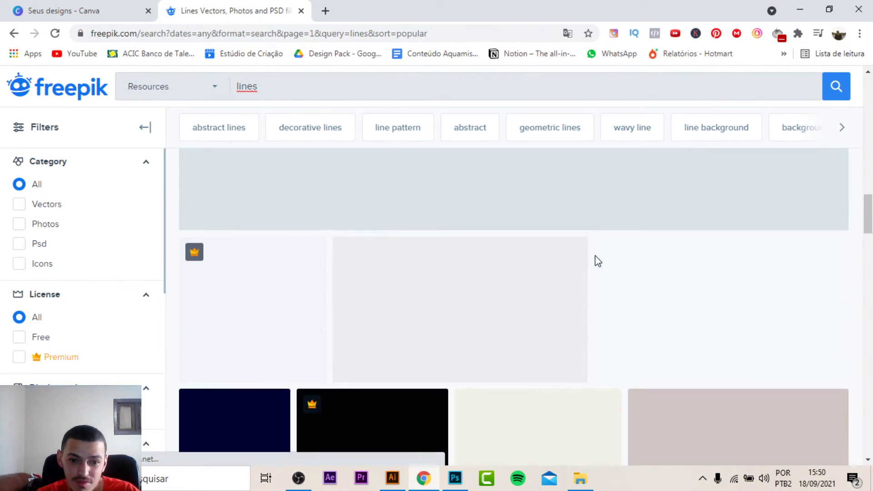
scroll(597, 263, "down", 3)
scroll(597, 262, "down", 3)
scroll(596, 263, "down", 3)
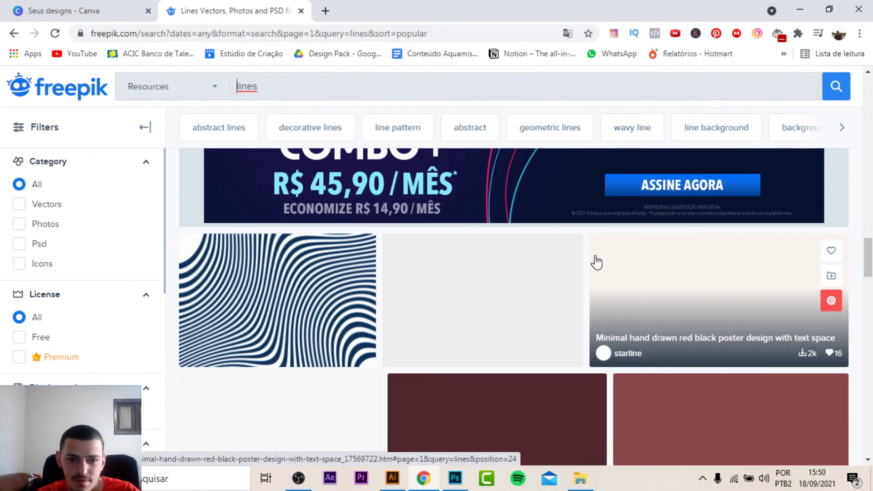
scroll(577, 247, "down", 4)
scroll(569, 249, "down", 4)
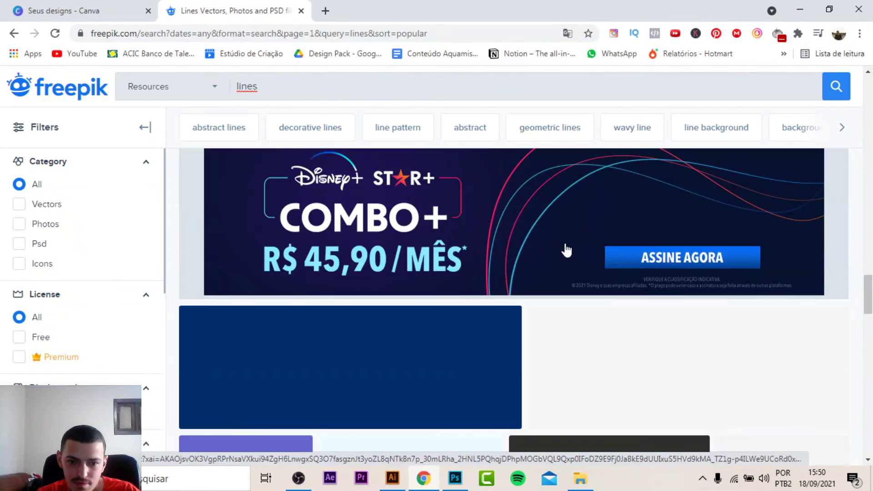
scroll(566, 249, "down", 3)
scroll(566, 250, "down", 5)
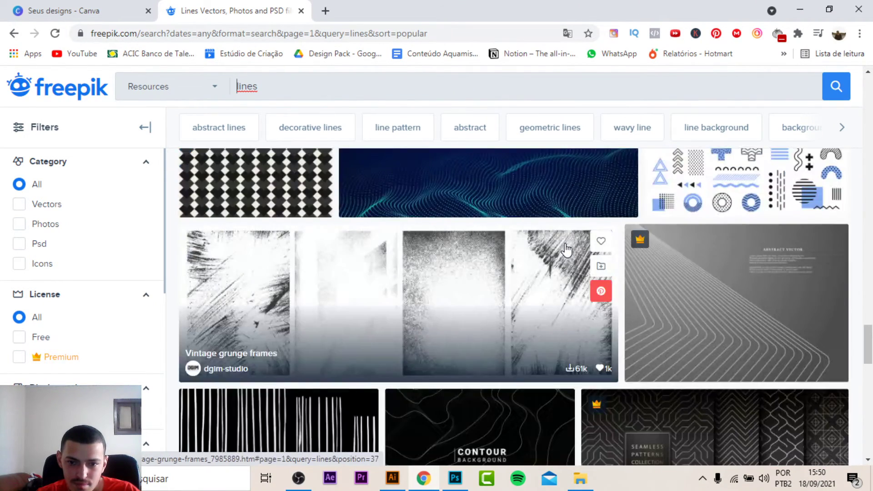
scroll(567, 249, "down", 5)
scroll(567, 250, "down", 1)
scroll(566, 250, "down", 4)
scroll(567, 250, "down", 5)
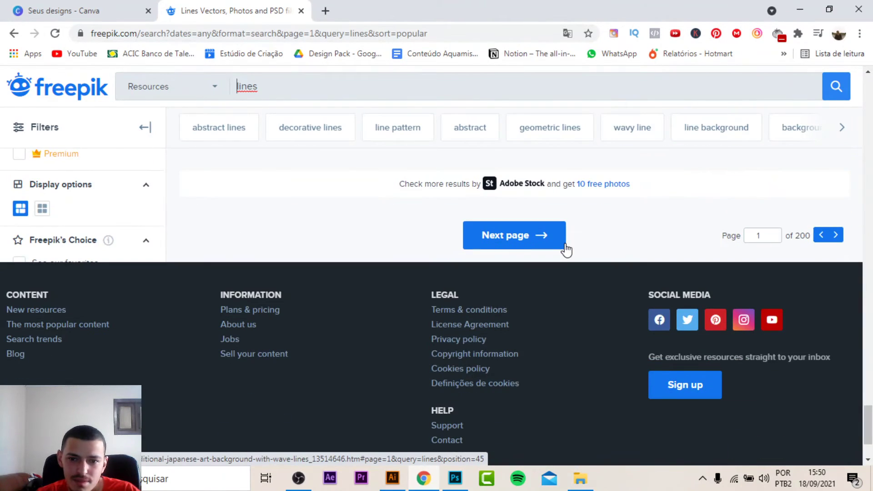
Dismiss the Adobe Stock more-results popup and start a new browser tab
left_click(836, 235)
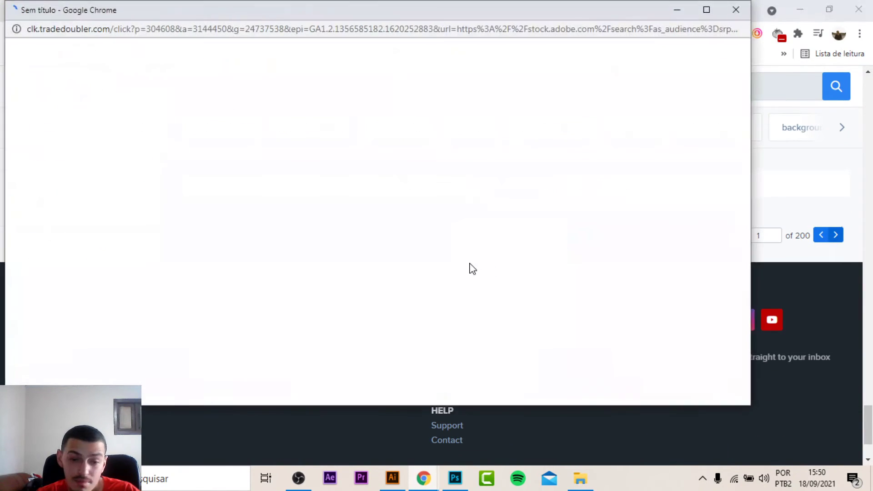
left_click(737, 10)
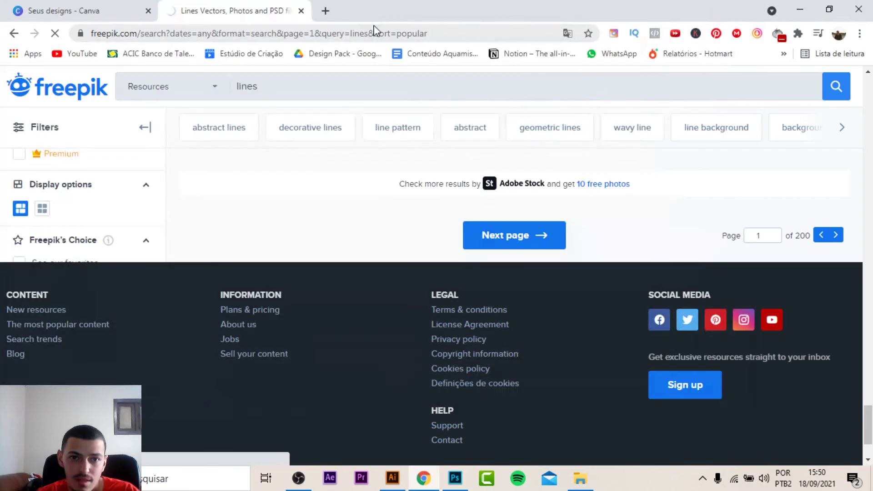
left_click(330, 16)
Search Google Images for 'linhas circulo', then refine the search to 'linhas svg'
type("linhas")
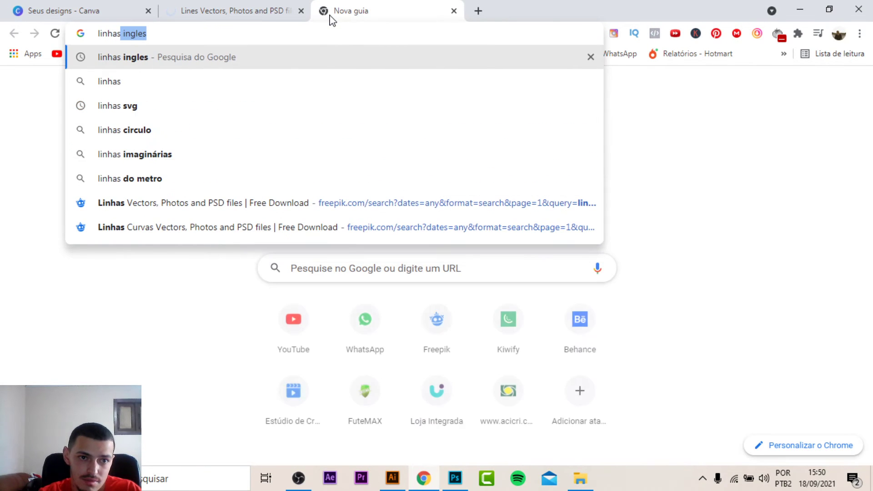
type(" ciru")
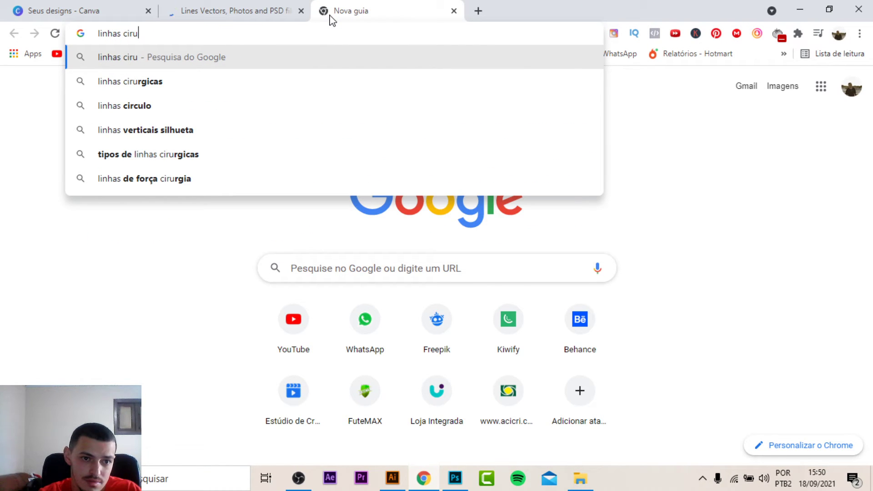
left_click(190, 108)
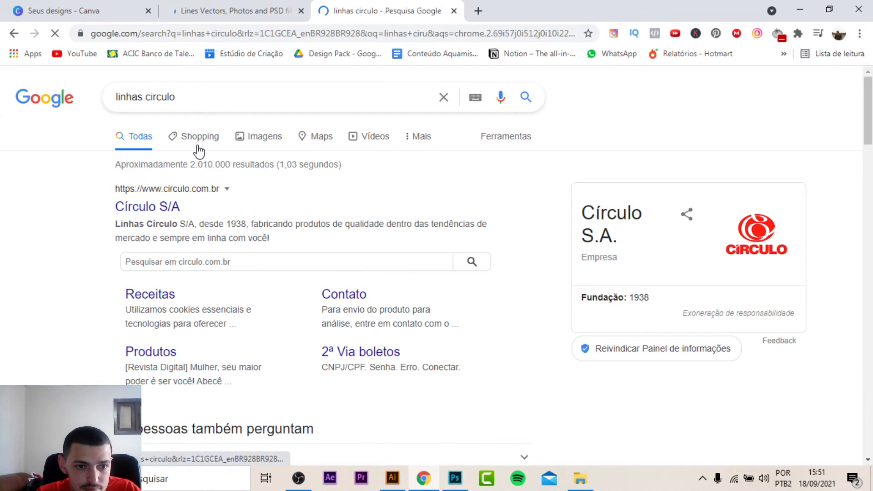
left_click(255, 142)
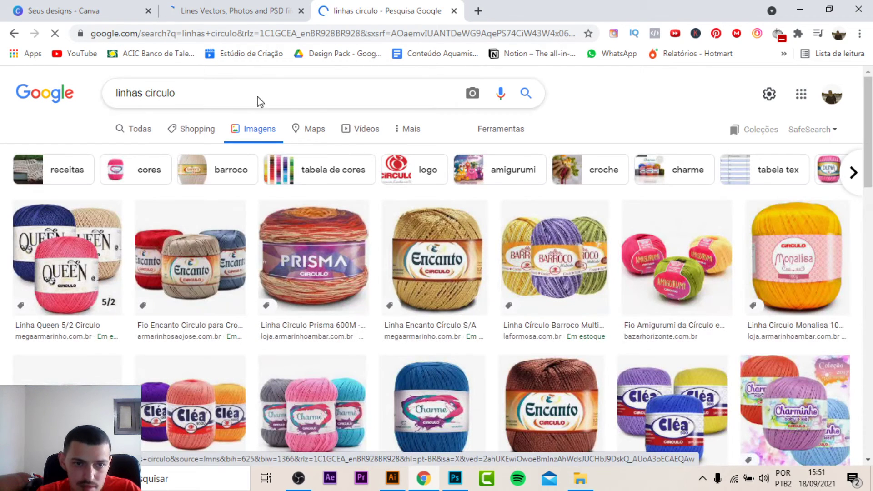
key("ctrl+shift+Left")
key("BackSpace")
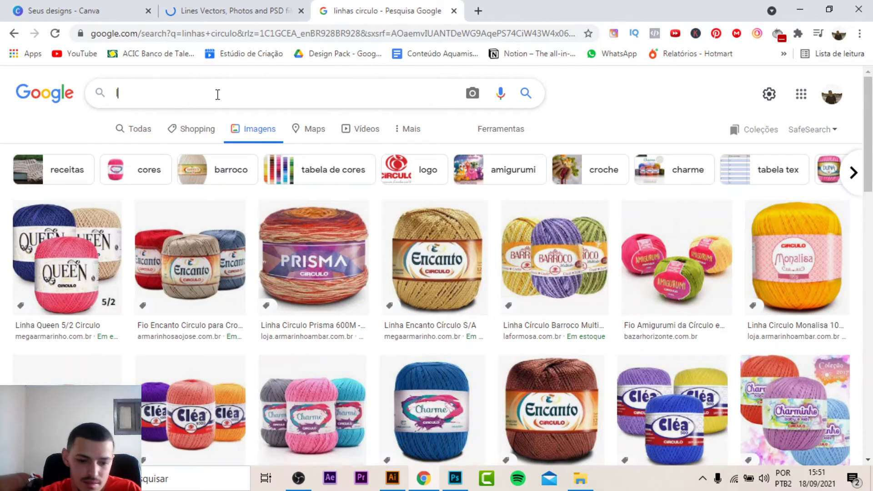
type("linhas s")
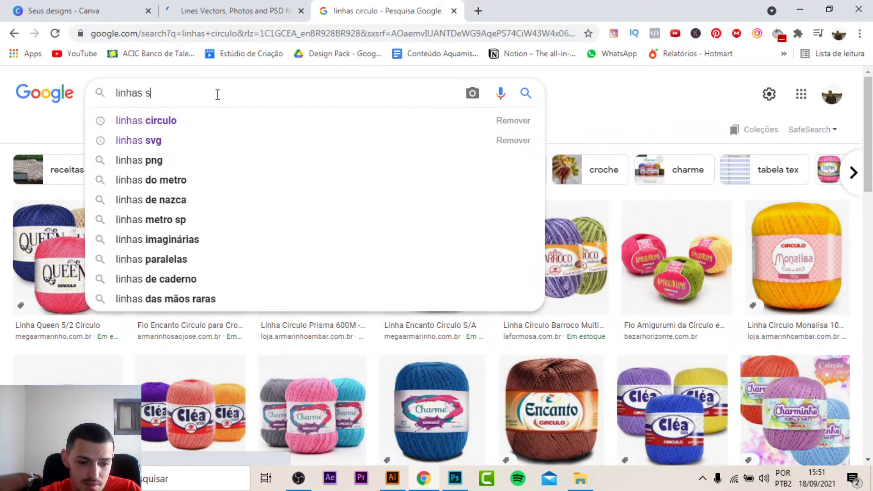
type("vg")
key("Return")
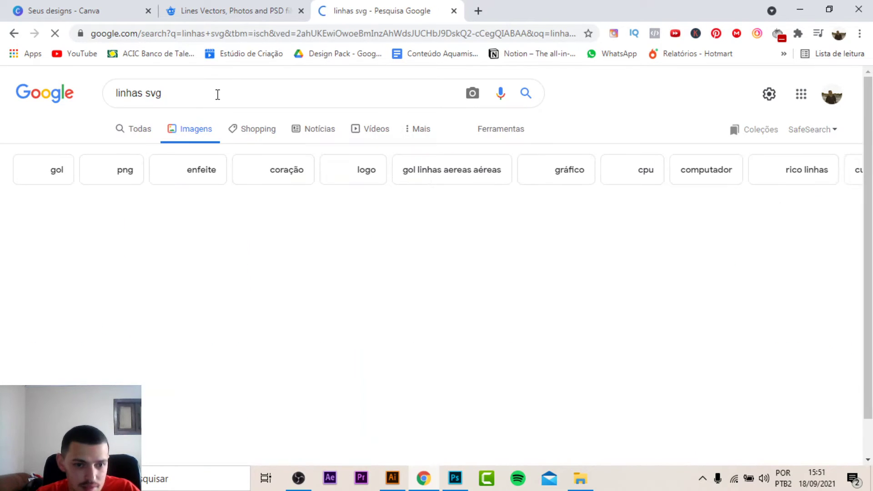
Browse the 'linhas svg' image results and return to the Freepik lines tab
scroll(446, 236, "down", 3)
scroll(446, 235, "down", 3)
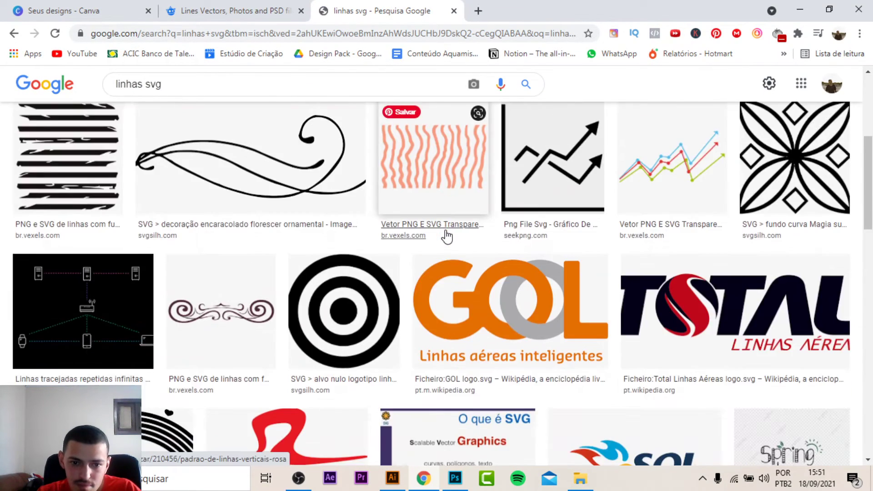
scroll(446, 236, "down", 3)
scroll(447, 236, "down", 4)
scroll(447, 237, "down", 5)
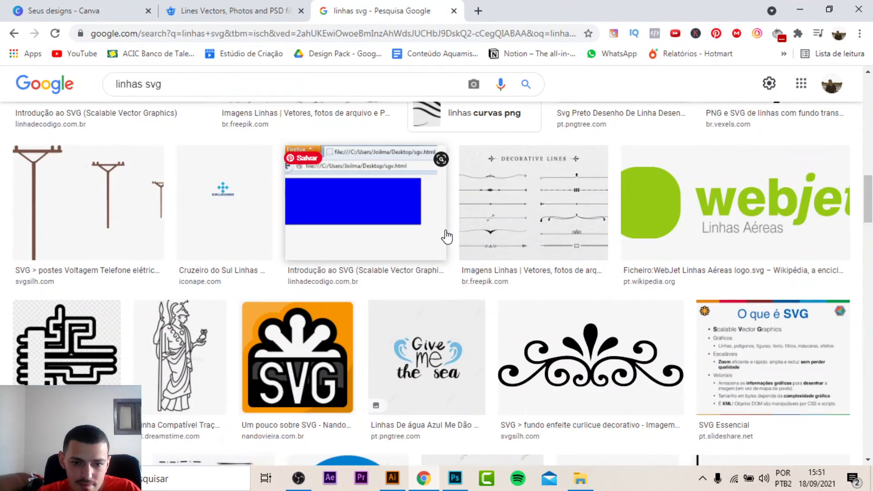
scroll(447, 237, "down", 4)
scroll(448, 237, "down", 4)
scroll(447, 236, "down", 5)
scroll(447, 236, "down", 7)
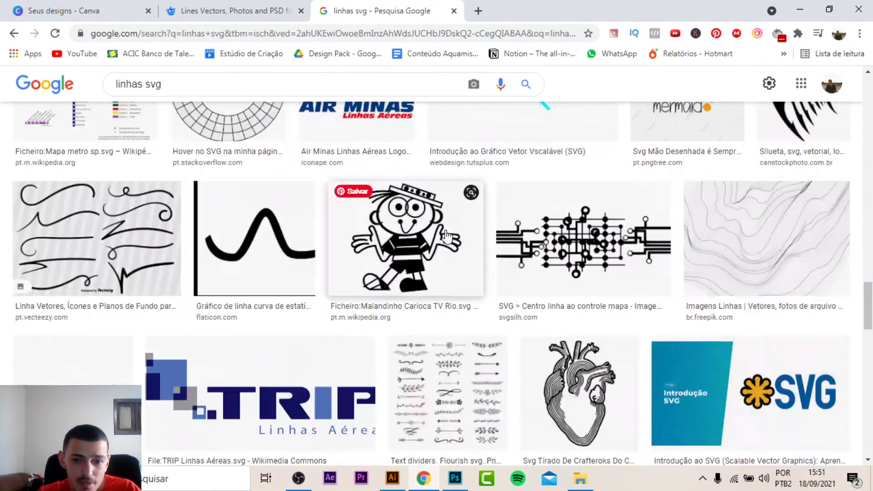
left_click(269, 10)
Scroll through page two of the Freepik 'lines' results
scroll(518, 137, "down", 2)
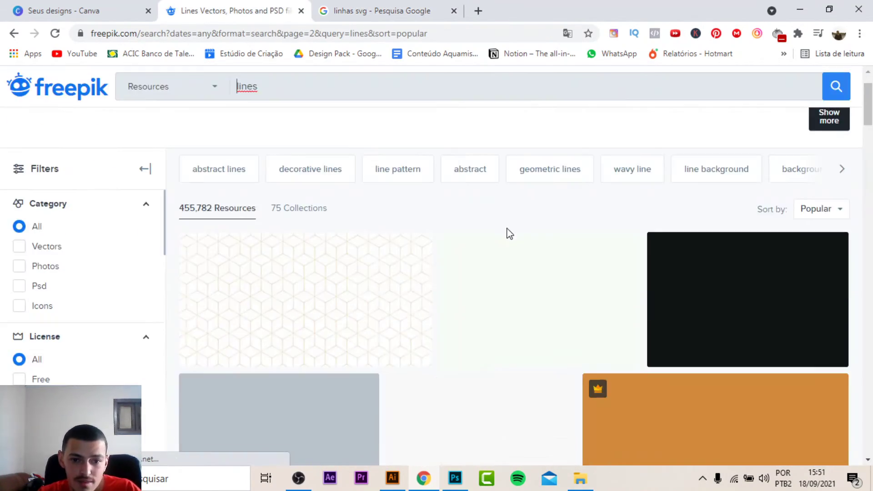
scroll(507, 234, "down", 5)
scroll(506, 242, "down", 3)
scroll(506, 242, "down", 4)
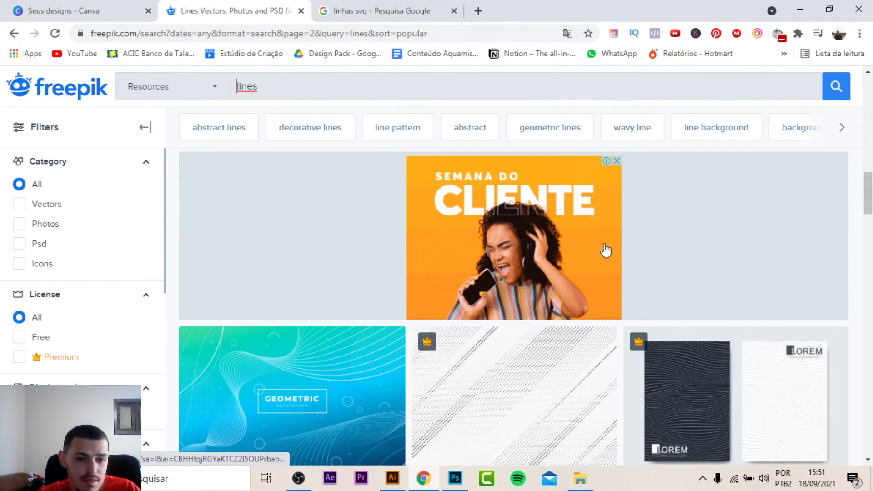
scroll(607, 252, "down", 5)
scroll(513, 300, "down", 4)
scroll(512, 305, "down", 5)
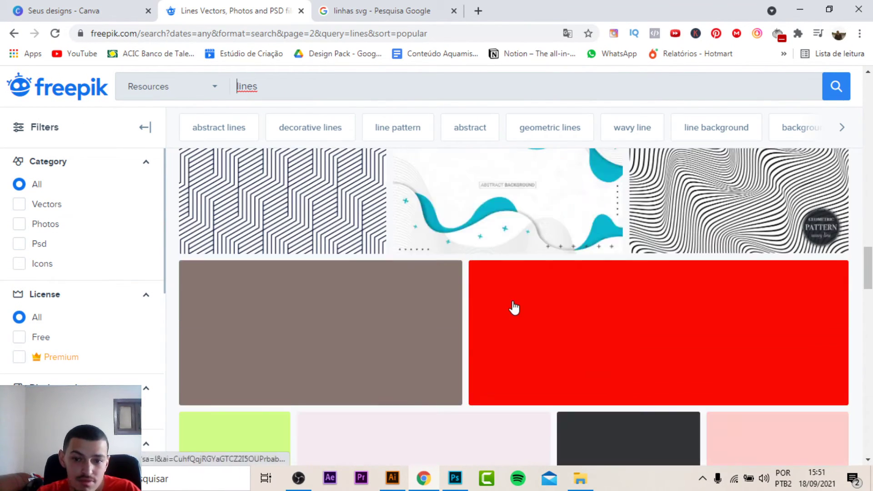
scroll(494, 305, "down", 4)
scroll(341, 224, "down", 3)
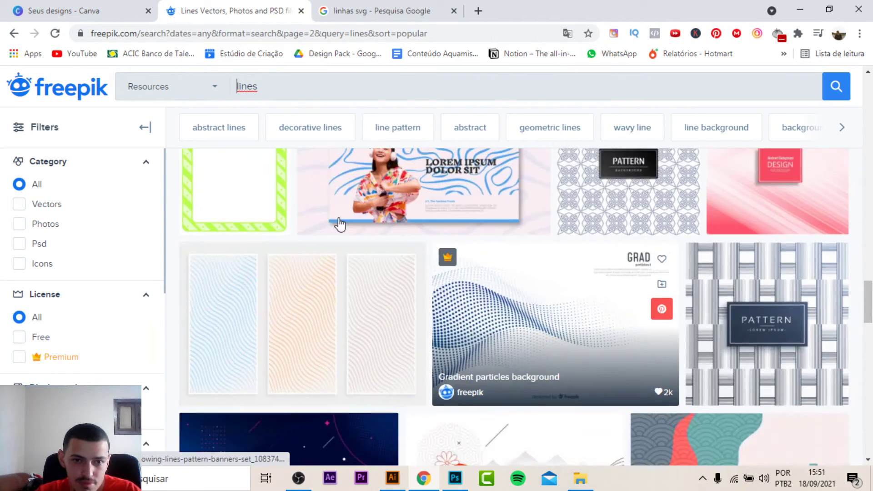
scroll(319, 159, "up", 4)
scroll(296, 91, "up", 1)
Search Freepik for 'linhas' and browse the line-art vector results
left_click(298, 86)
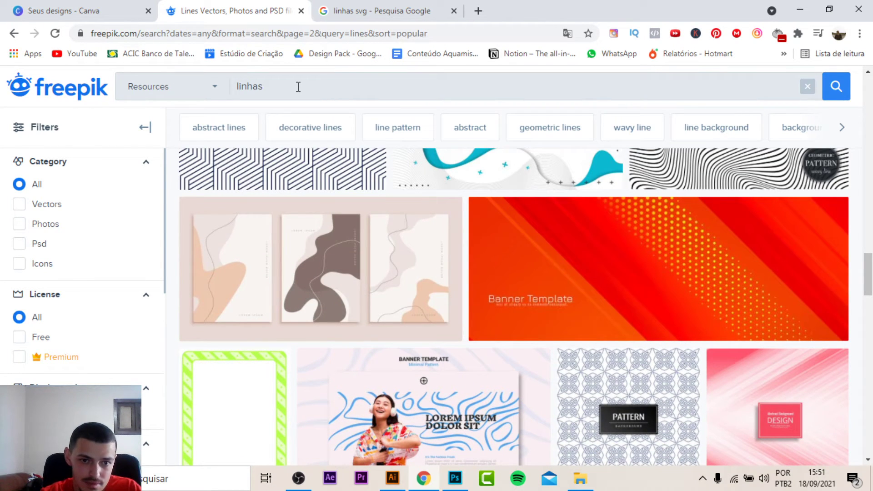
key("Return")
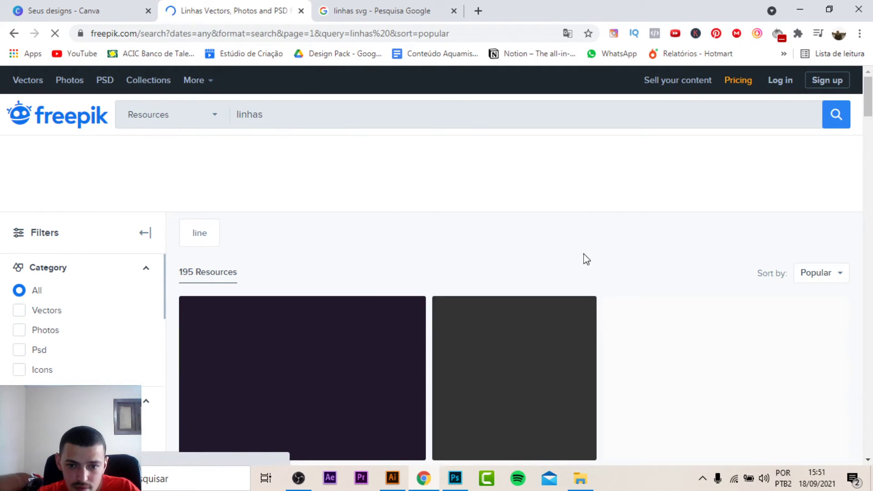
scroll(586, 258, "down", 3)
scroll(586, 263, "down", 2)
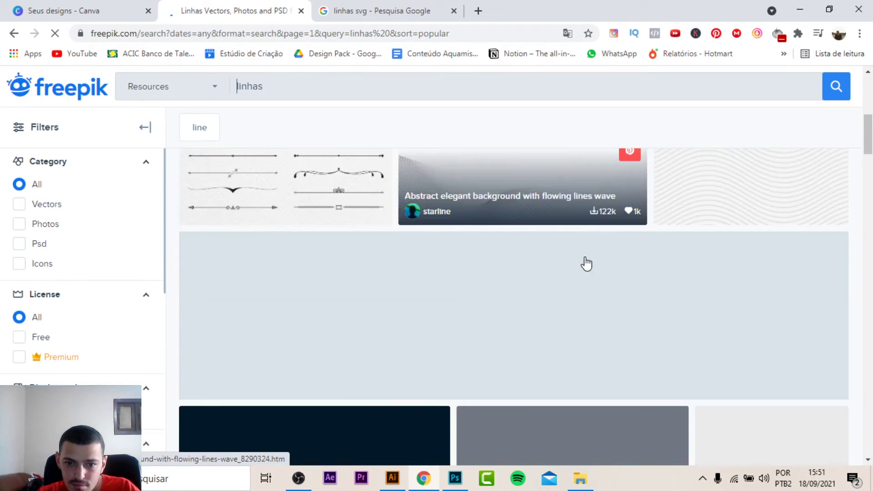
scroll(586, 264, "down", 3)
scroll(587, 264, "down", 4)
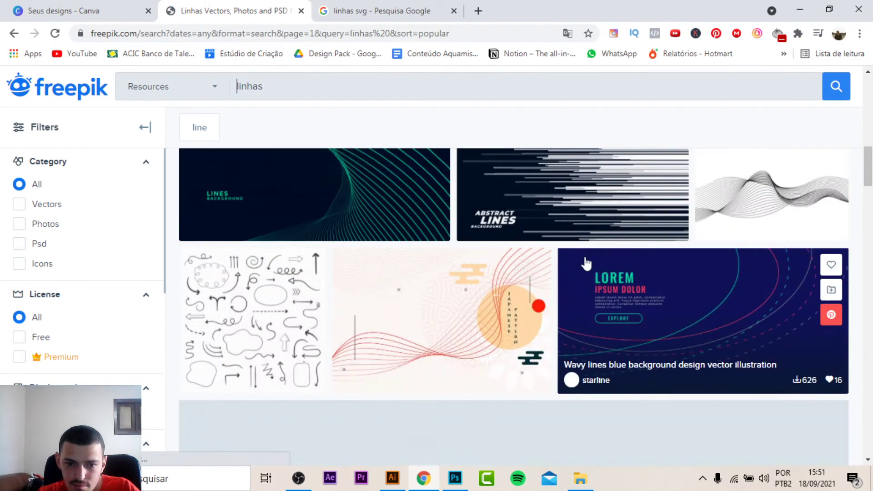
scroll(569, 298, "down", 2)
Switch to File Explorer, go to Downloads and scroll to last week's files
key("alt+Tab")
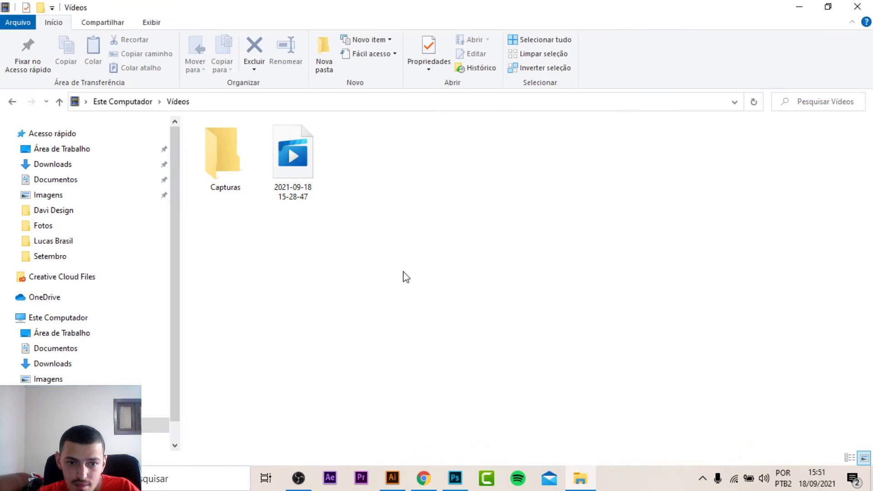
left_click(96, 166)
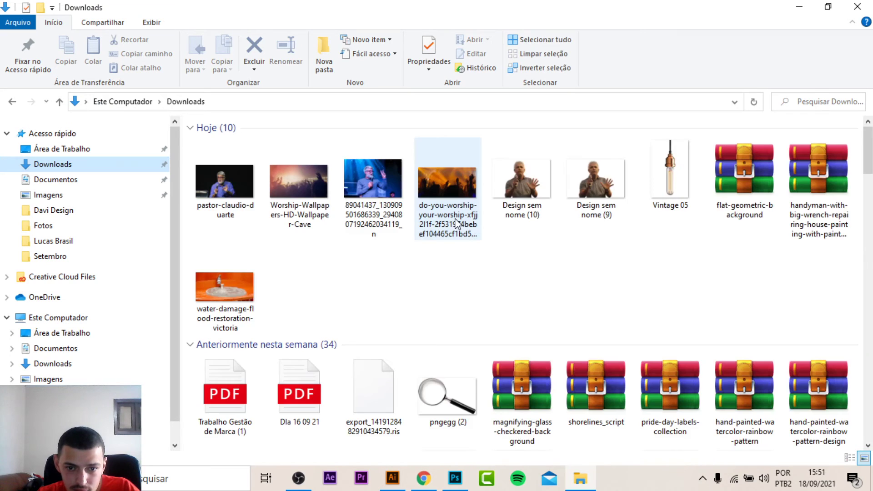
scroll(553, 262, "down", 3)
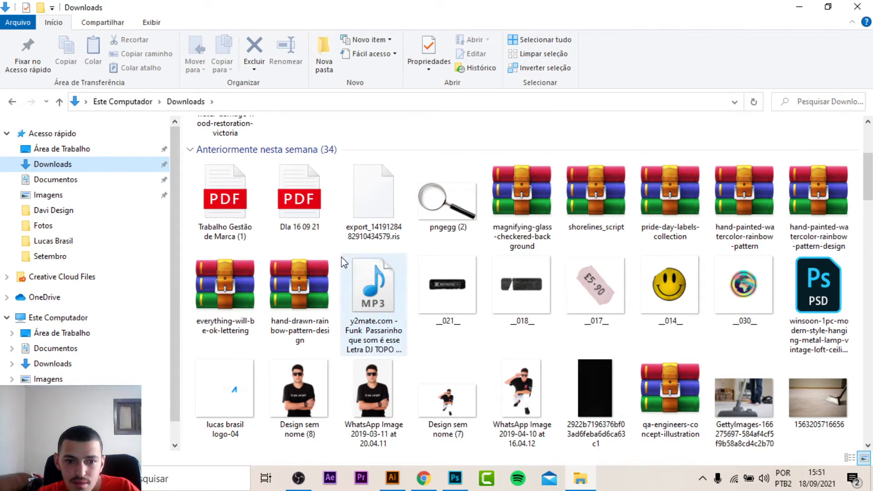
scroll(560, 264, "down", 3)
scroll(560, 264, "down", 3)
scroll(561, 265, "down", 4)
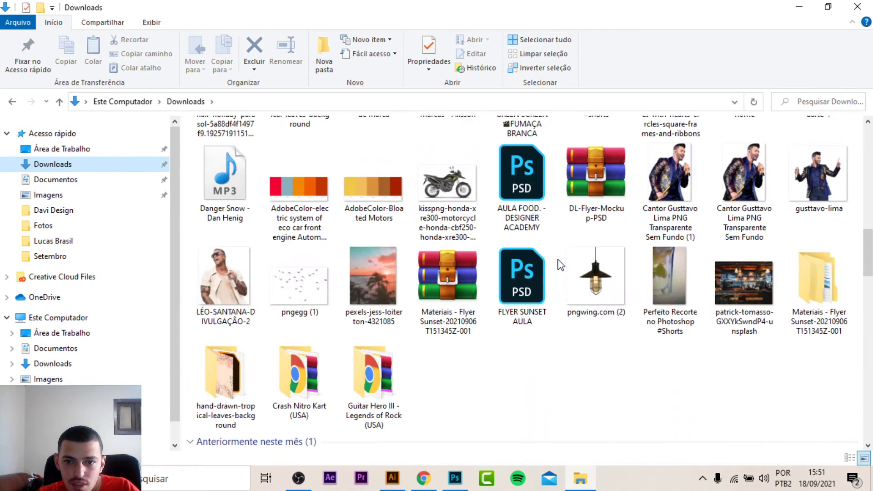
scroll(640, 362, "up", 3)
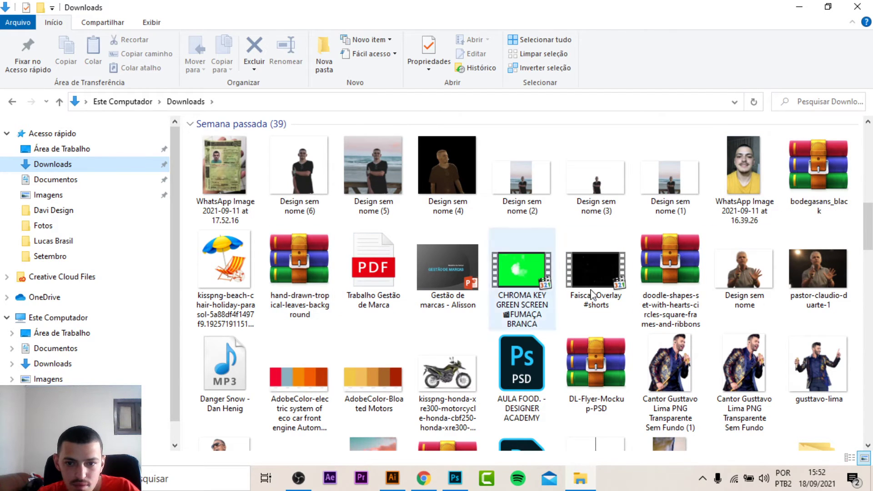
Pick the doodle archive, then close 5350964.eps and the house illustration without saving
left_click(690, 281)
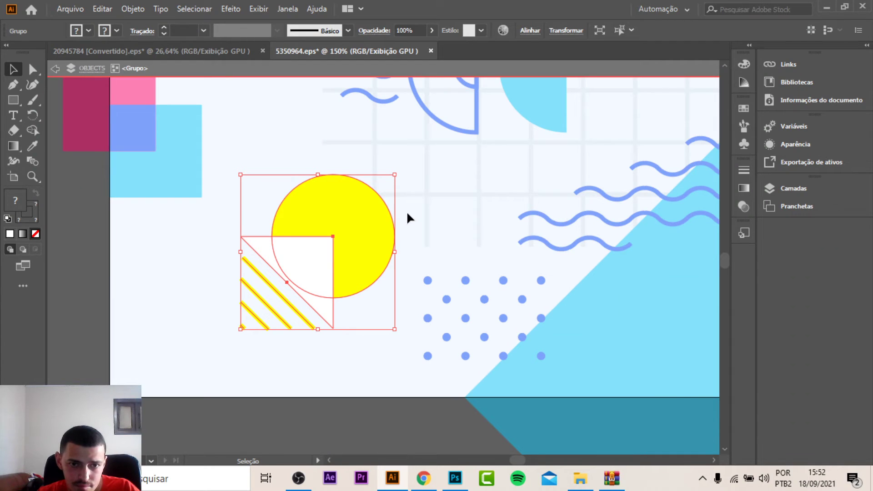
left_click(561, 260)
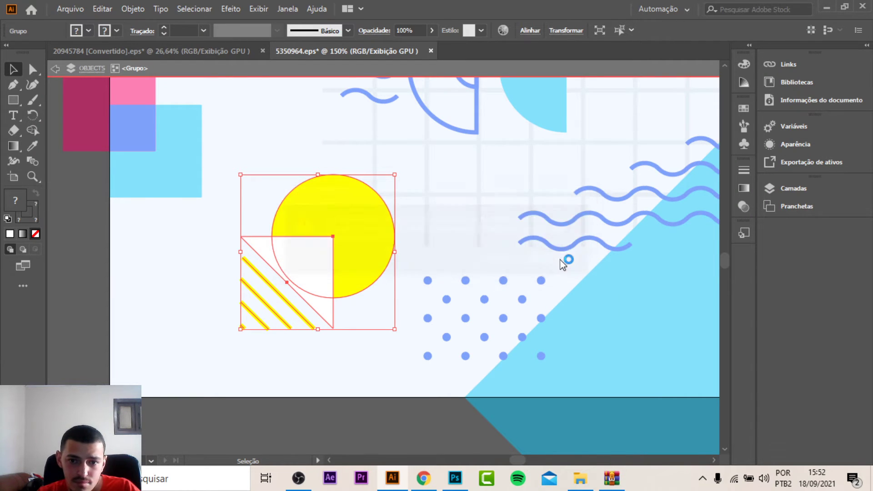
left_click(430, 51)
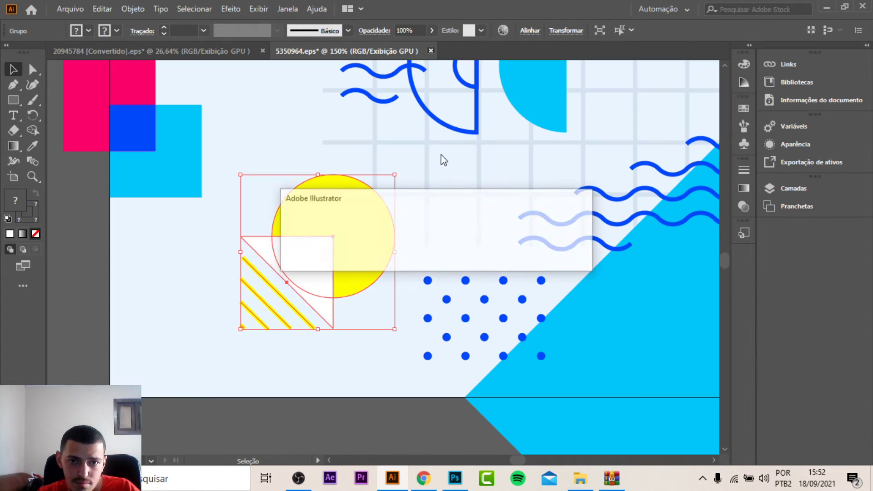
left_click(506, 256)
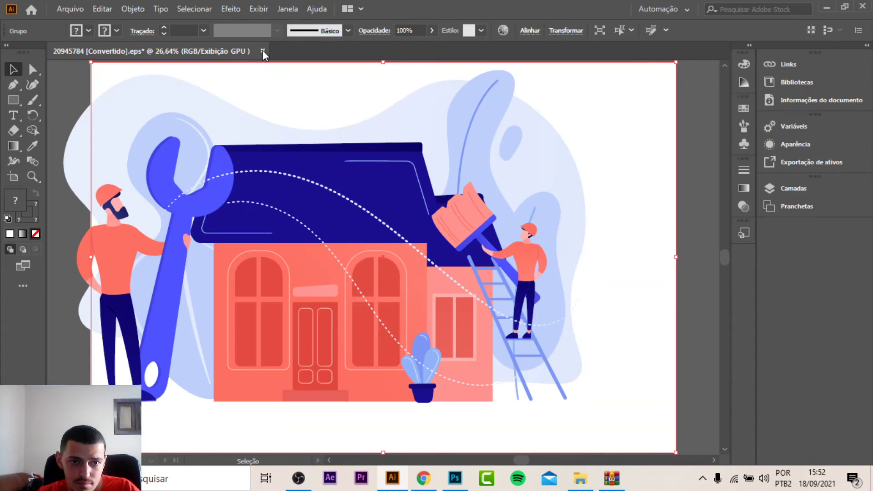
left_click(263, 51)
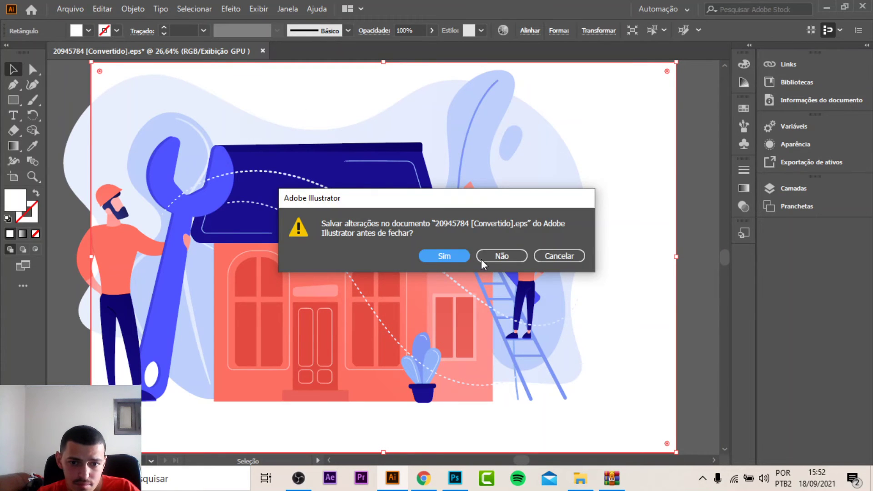
left_click(503, 256)
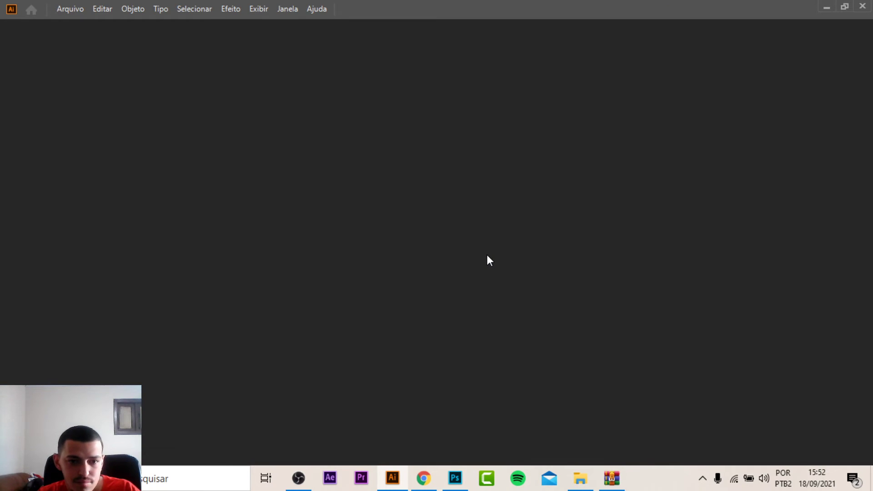
Open 285_Doodle_Elements_Set.eps from the doodle zip, continuing past the CMYK warning
scroll(629, 267, "down", 3)
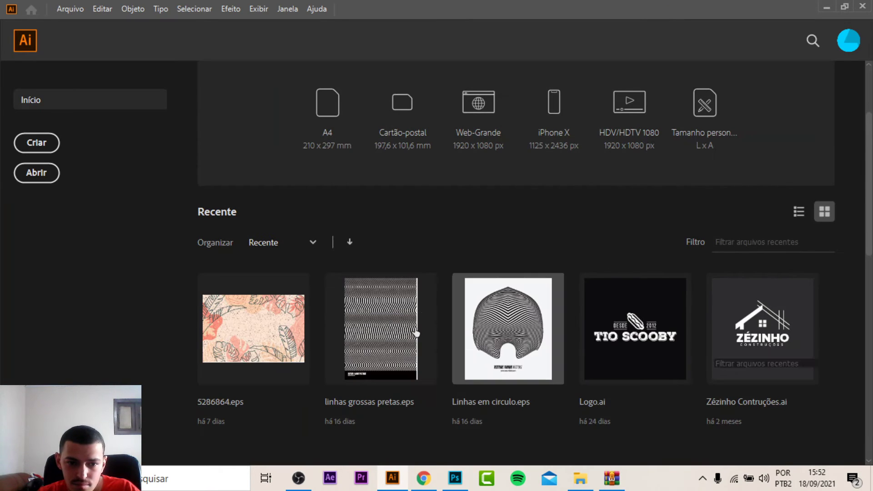
scroll(673, 321, "down", 3)
scroll(533, 306, "down", 3)
scroll(517, 301, "down", 3)
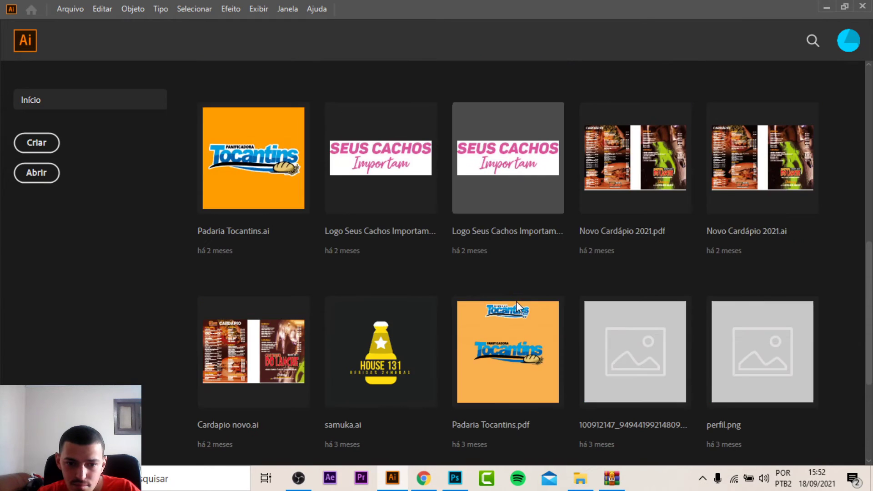
key("alt+Tab")
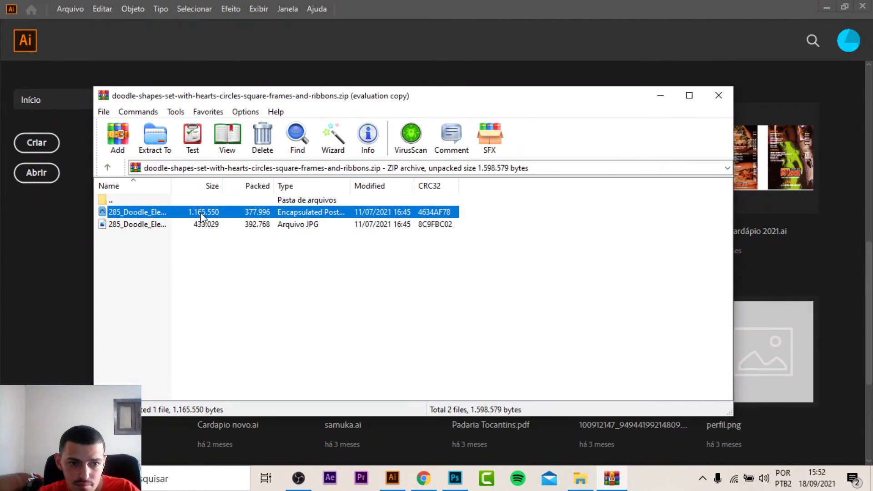
double_click(201, 214)
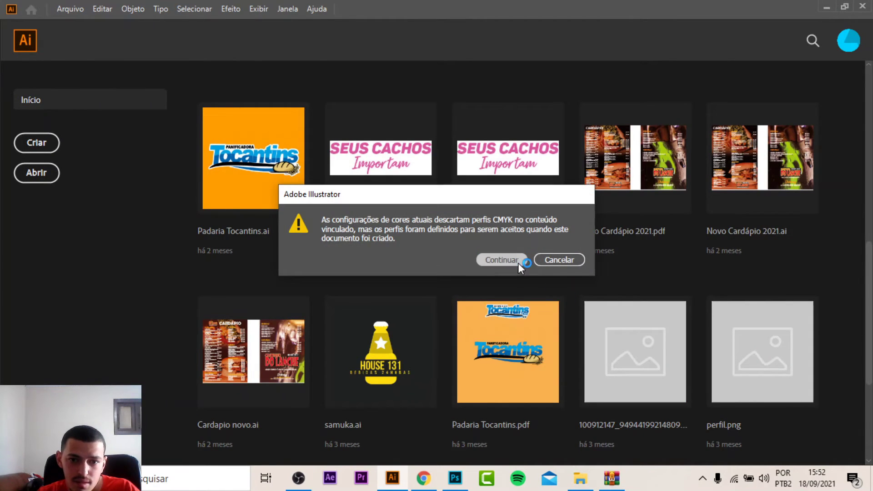
left_click(519, 263)
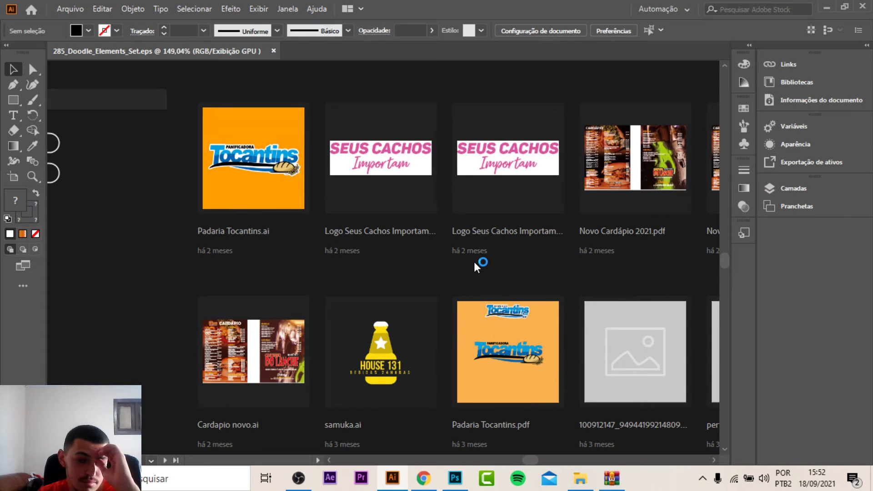
scroll(419, 230, "down", 1)
scroll(422, 229, "down", 2)
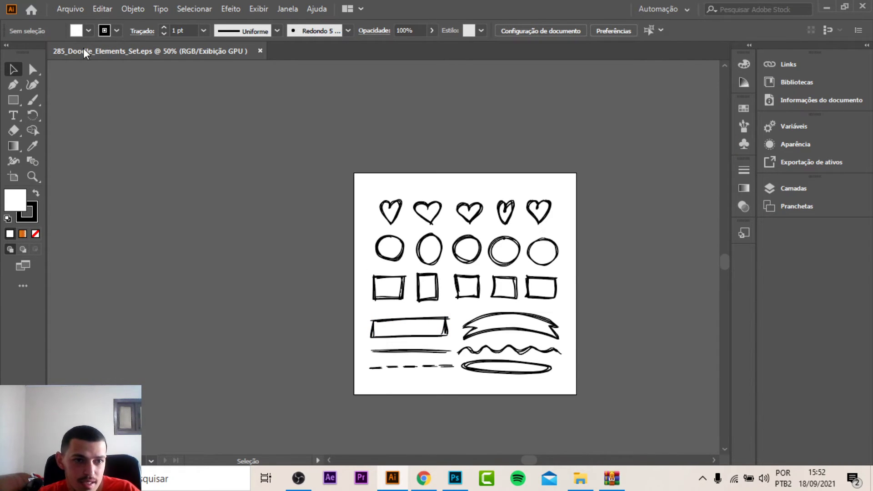
Select the whole sketchy ellipse doodle group in Illustrator, then switch windows
scroll(531, 372, "up", 2)
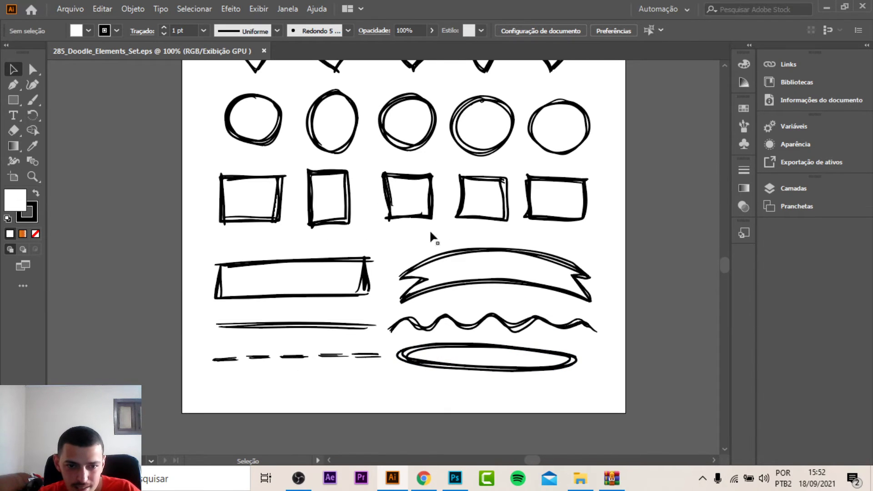
left_click(469, 369)
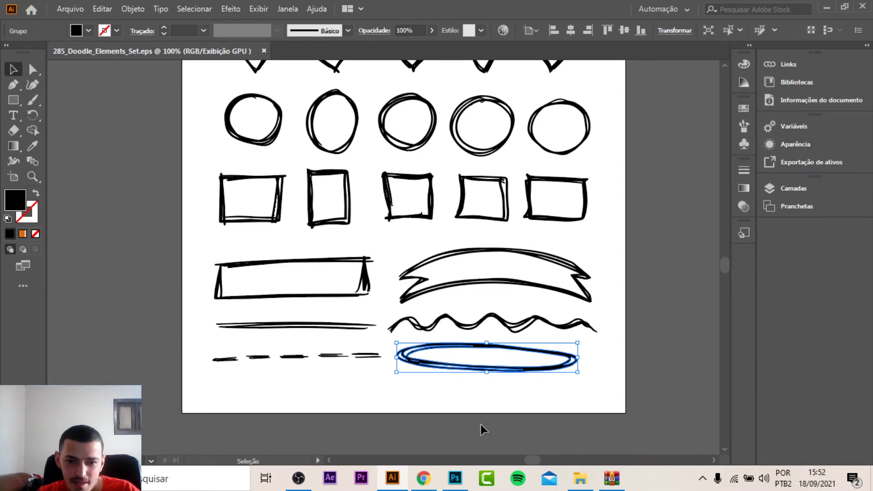
key("a")
key("v")
left_click(634, 414)
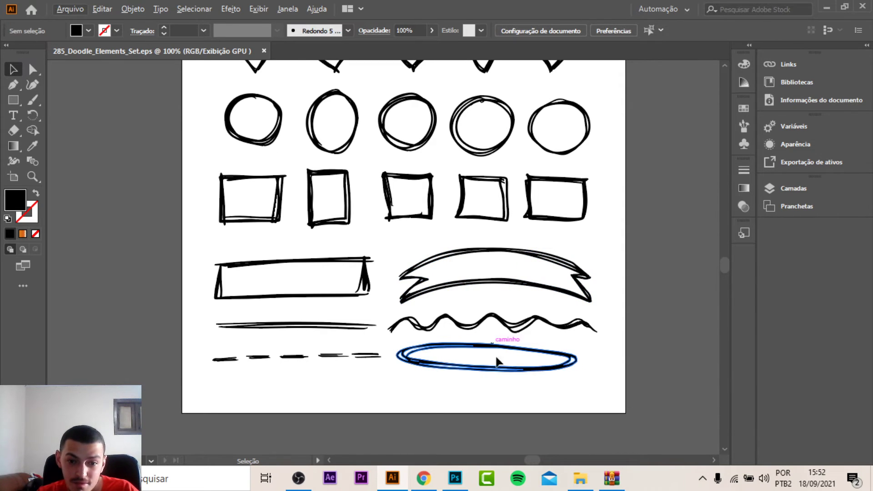
left_click(495, 371)
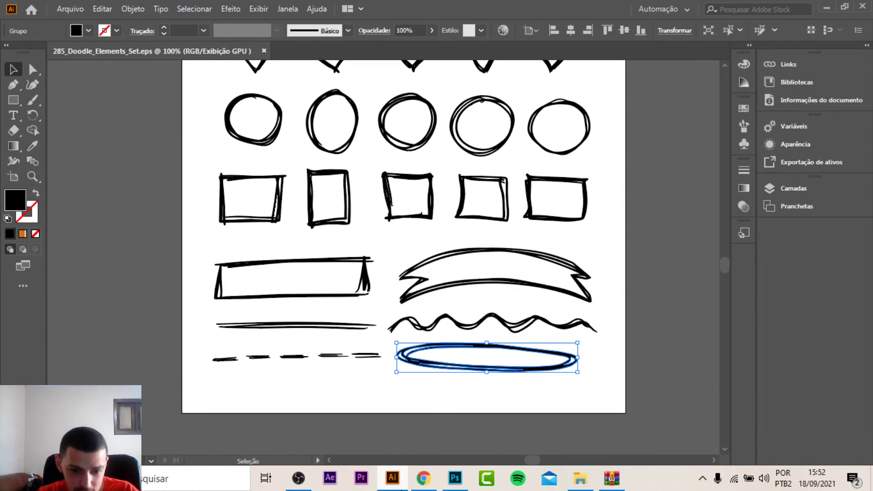
left_click(435, 481)
Paste the ellipse doodle into the flyer as pixels and open its Layer Style
left_click(455, 479)
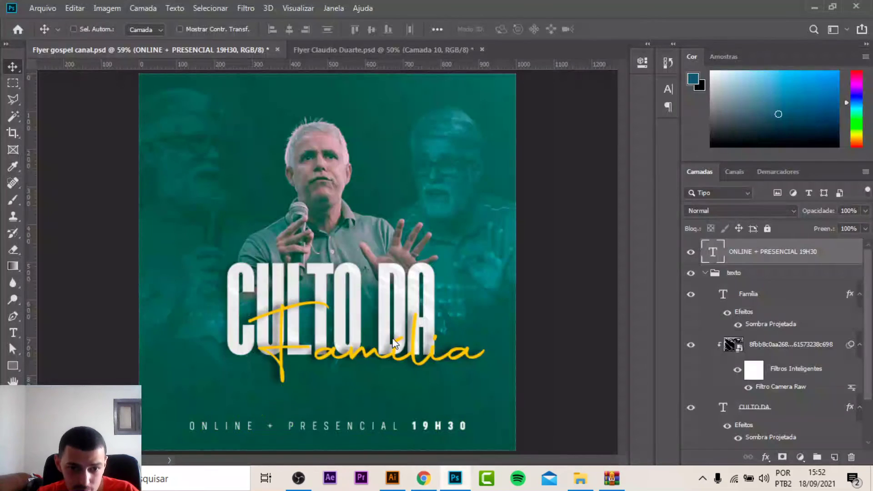
key("ctrl+v")
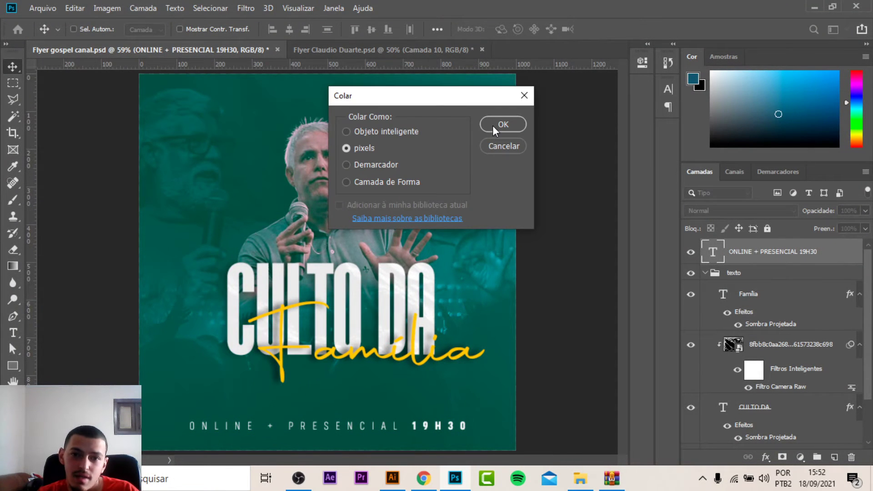
left_click(494, 131)
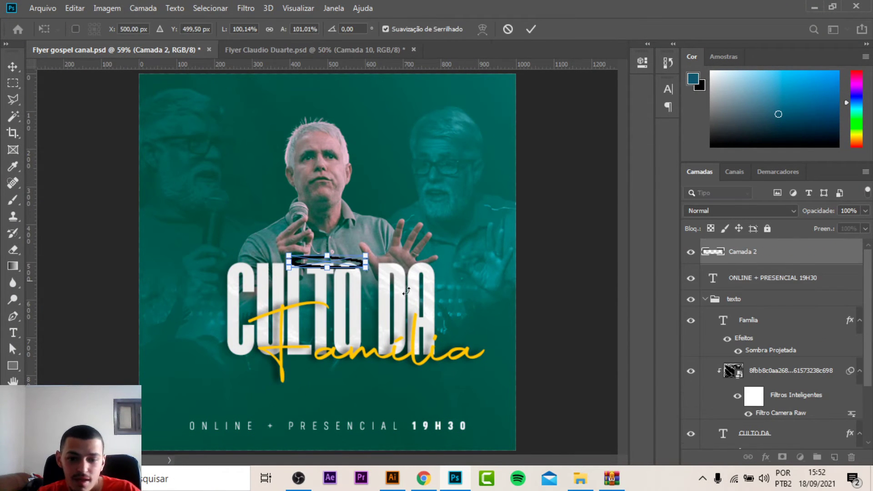
key("Return")
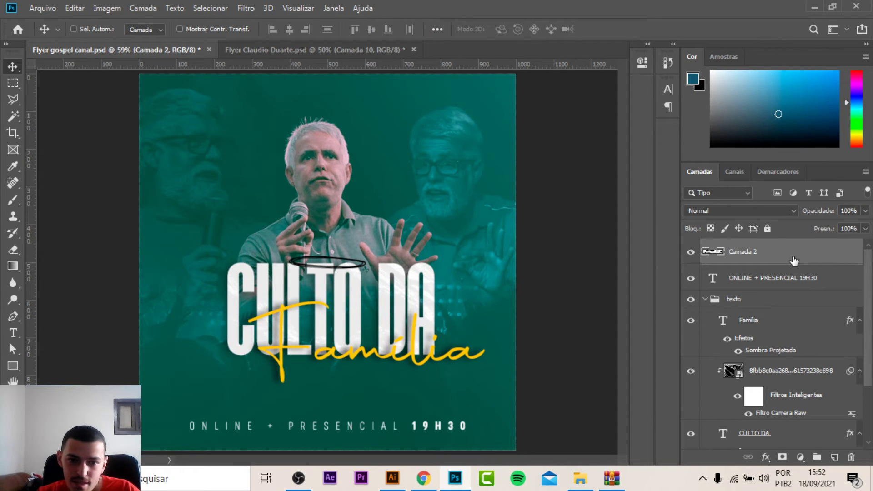
double_click(792, 265)
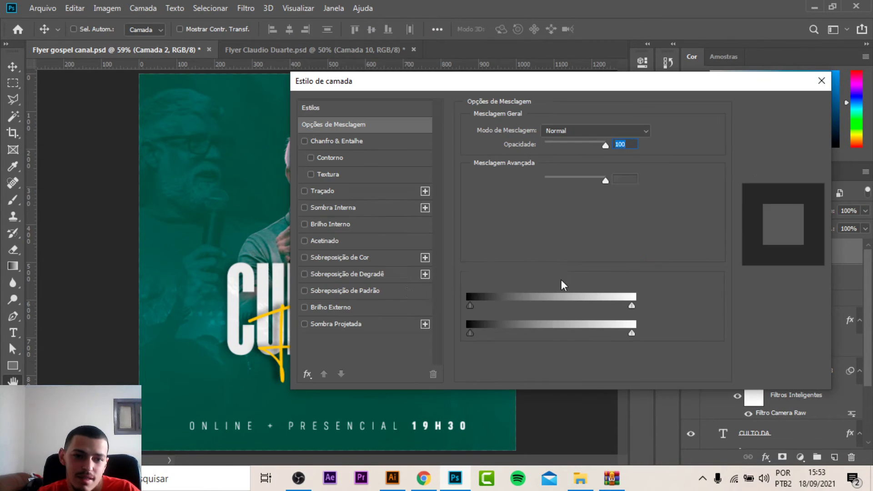
Give the ellipse a 21efef cyan colour overlay and drag it toward the ONLINE line
left_click(339, 257)
left_click_drag(502, 94, 651, 296)
left_click(810, 333)
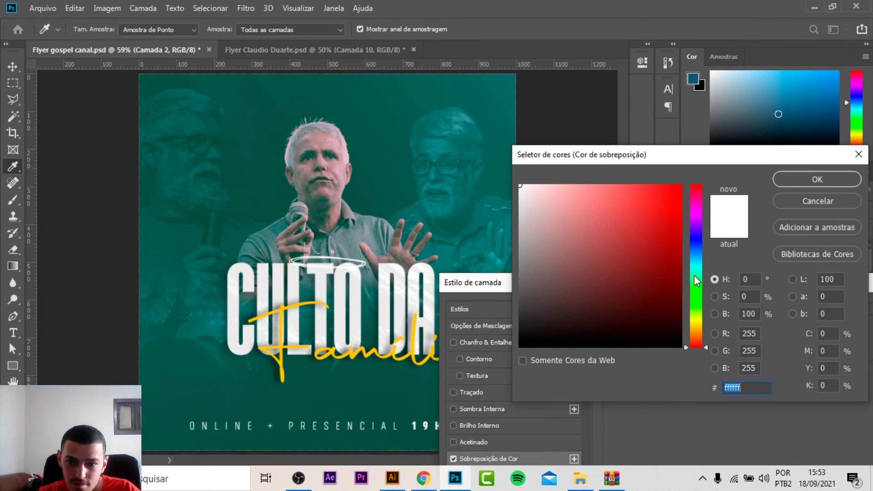
left_click_drag(697, 268, 696, 250)
left_click_drag(611, 187, 609, 178)
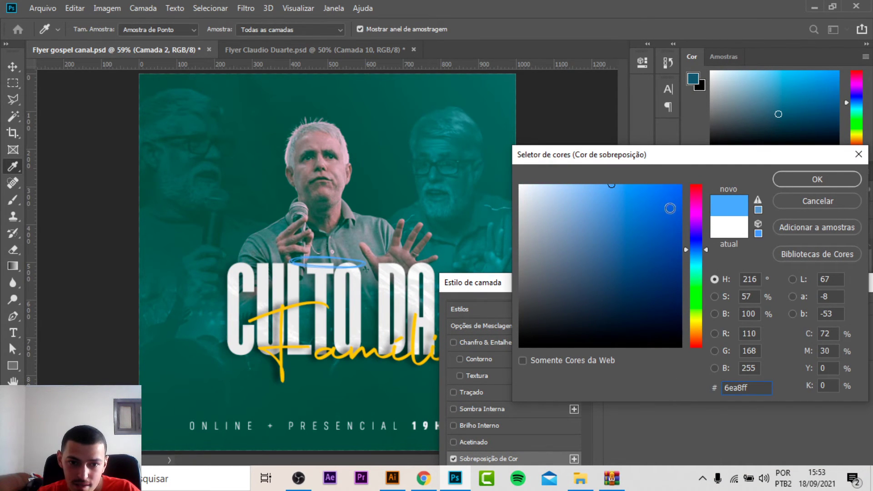
left_click(442, 182)
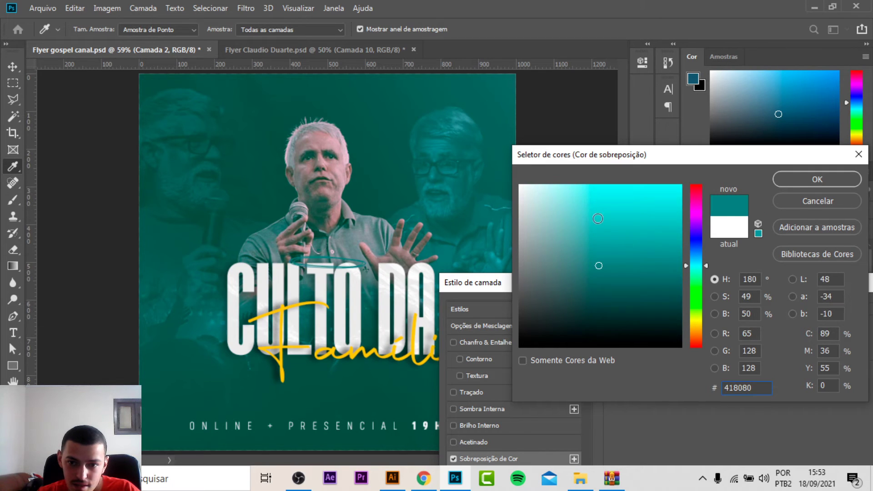
left_click(642, 210)
left_click(659, 195)
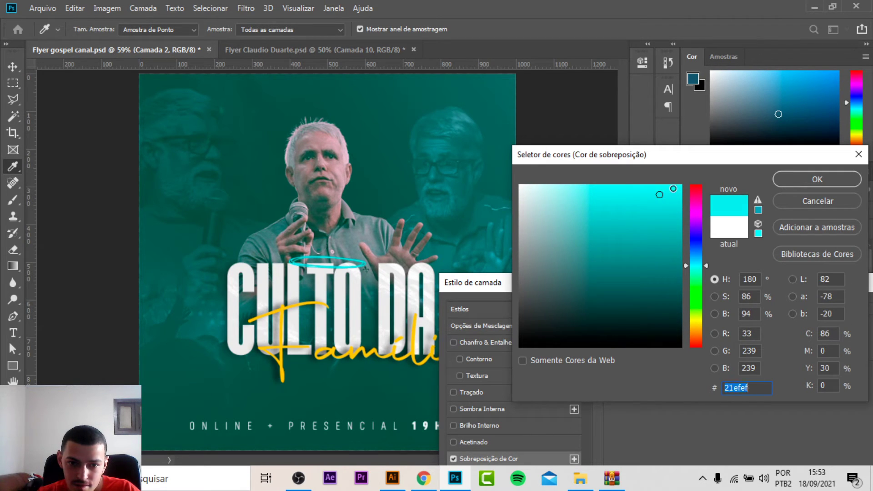
left_click(814, 182)
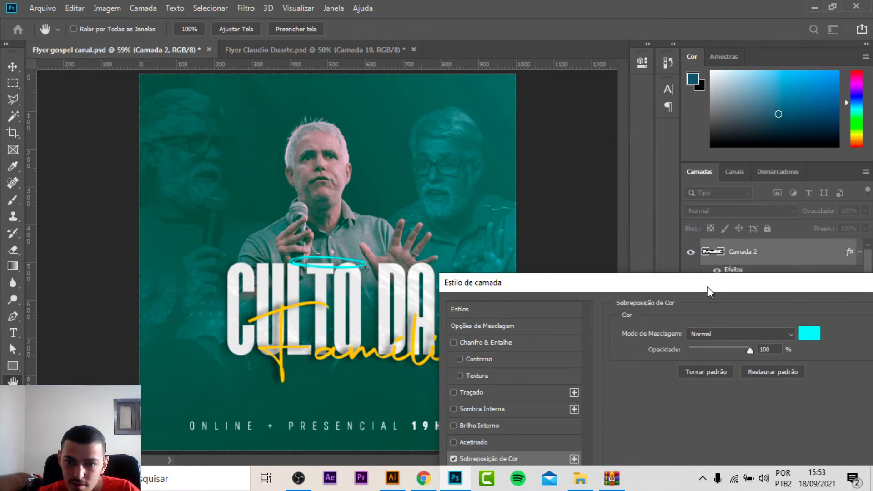
left_click_drag(711, 292, 417, 210)
left_click(638, 231)
key("v")
mouse_move(336, 290)
left_mouse_down()
mouse_move(236, 448)
mouse_move(481, 425)
left_mouse_up()
Stretch the cyan ellipse wider and taller, then centre it around the ONLINE + PRESENCIAL 19H30 line
key("ctrl+t")
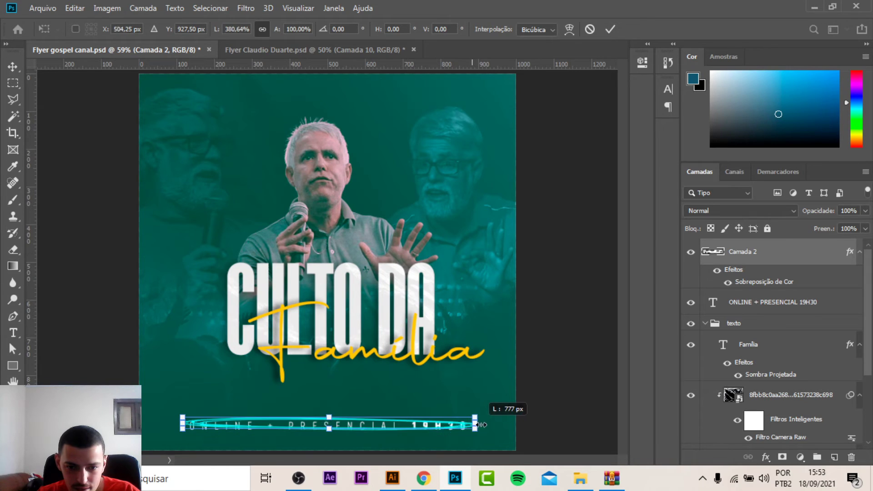
left_click_drag(481, 425, 507, 425)
key("Return")
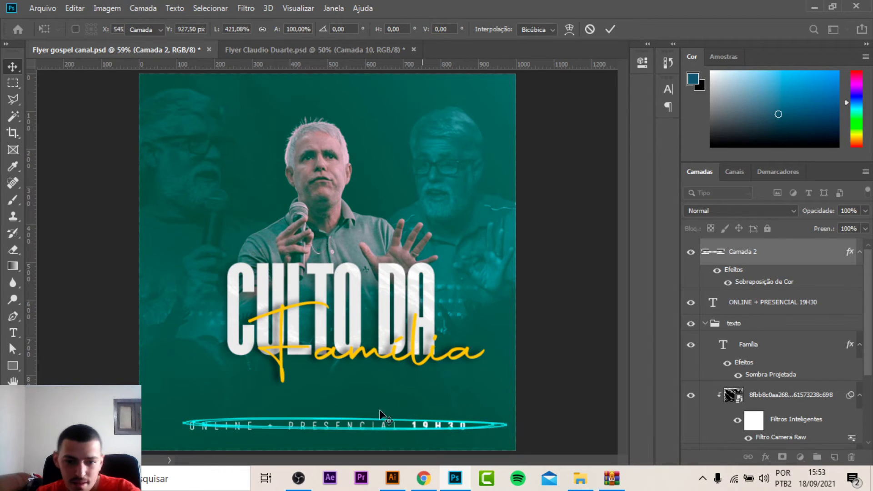
key("ctrl+t")
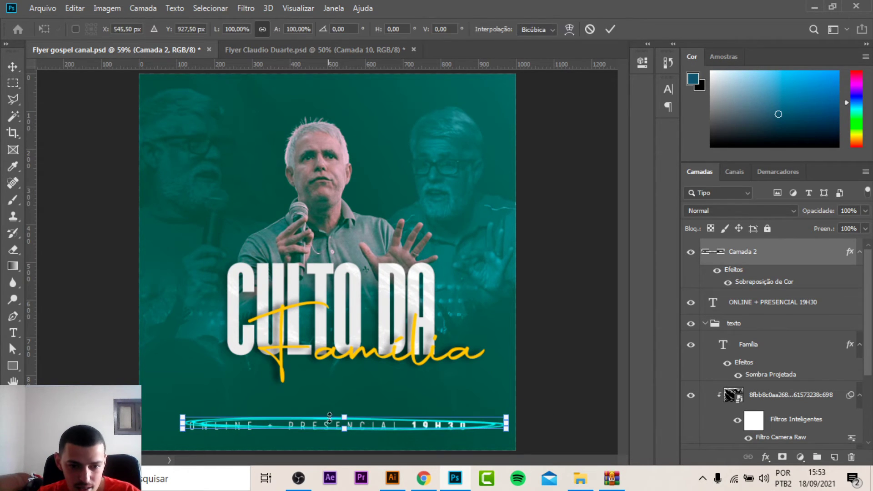
left_click_drag(348, 415, 348, 402)
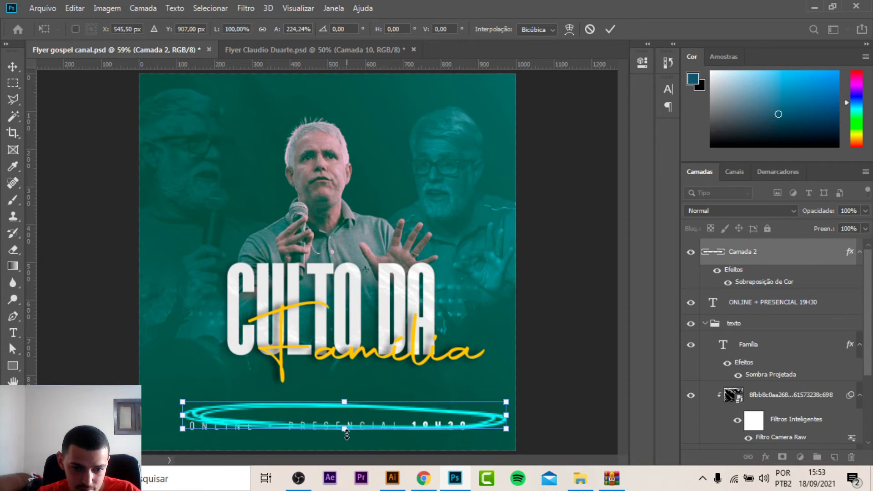
left_click_drag(347, 439, 346, 445)
key("Return")
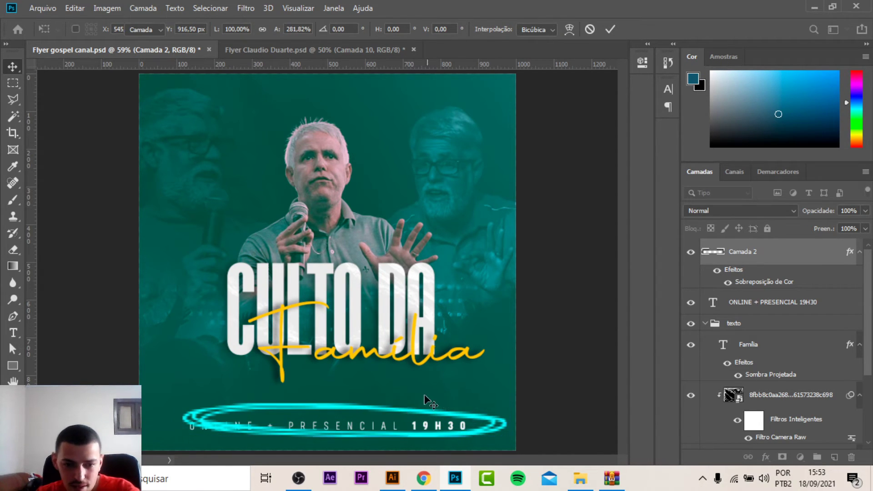
mouse_move(416, 402)
left_mouse_down()
mouse_move(385, 415)
mouse_move(398, 410)
left_mouse_up()
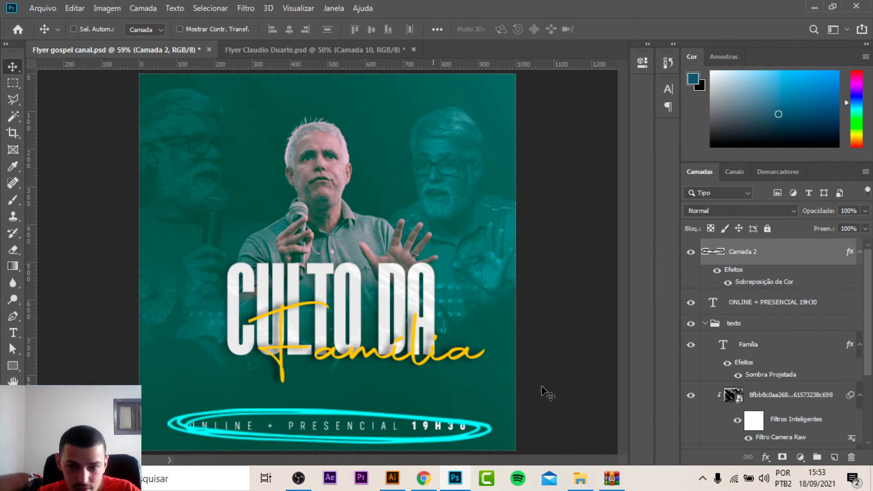
mouse_move(795, 269)
left_mouse_down()
mouse_move(798, 304)
mouse_move(797, 255)
mouse_move(787, 262)
left_mouse_up()
Move the ellipse layer beneath the ONLINE + PRESENCIAL 19H30 text layer
left_click(801, 306)
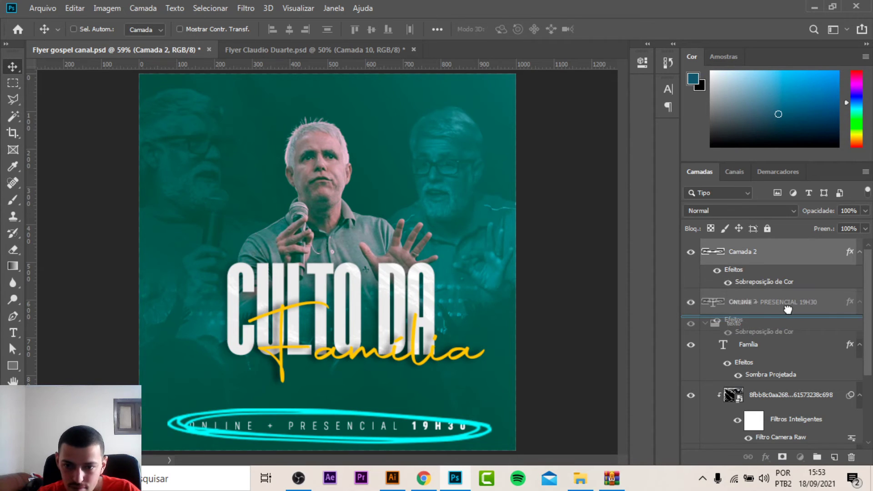
left_click_drag(791, 258, 788, 314)
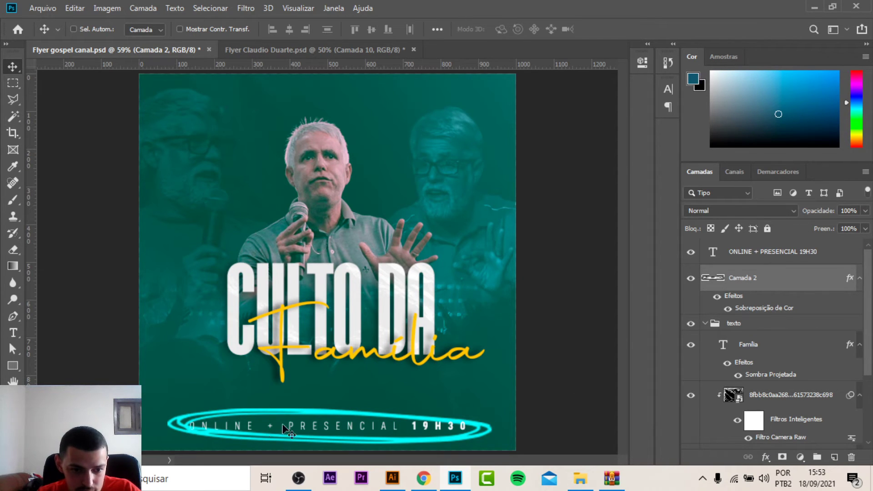
scroll(369, 324, "up", 1)
scroll(368, 323, "down", 2)
scroll(366, 322, "down", 1)
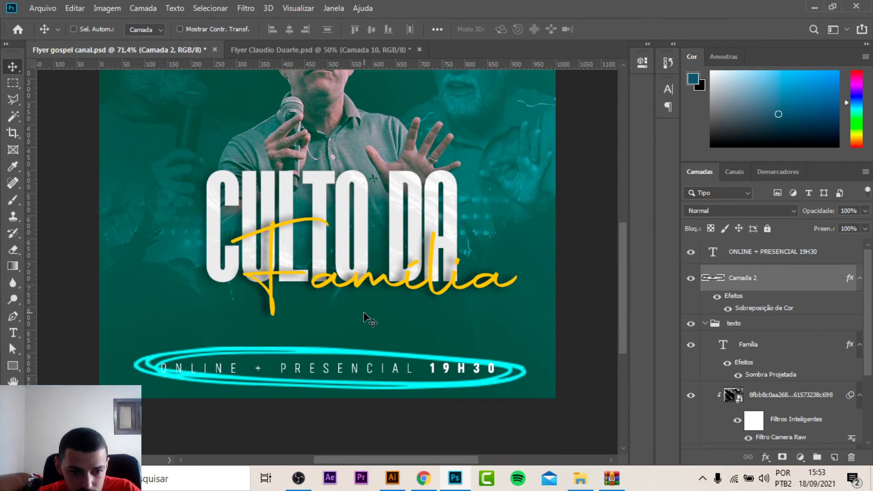
scroll(368, 318, "down", 2)
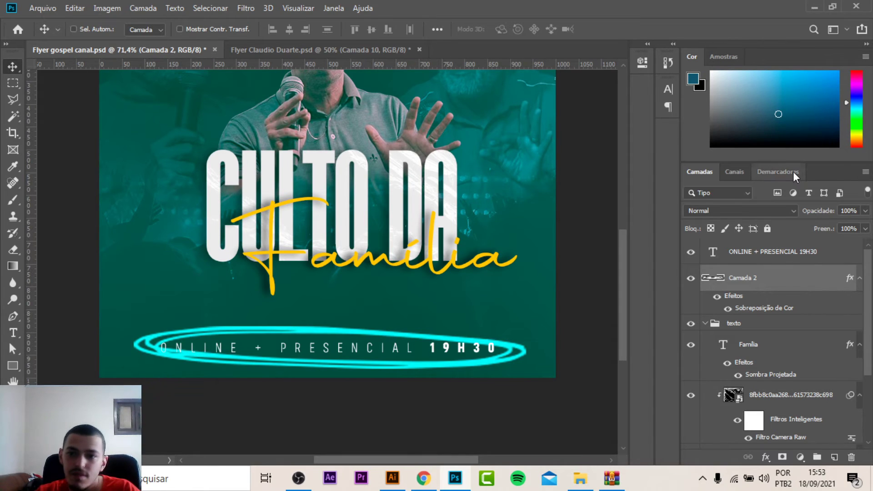
Make the ellipse a Smart Object blended with Subexposição de Cores, then view the Flyer Claudio Duarte document
left_click(734, 211)
left_click(710, 281)
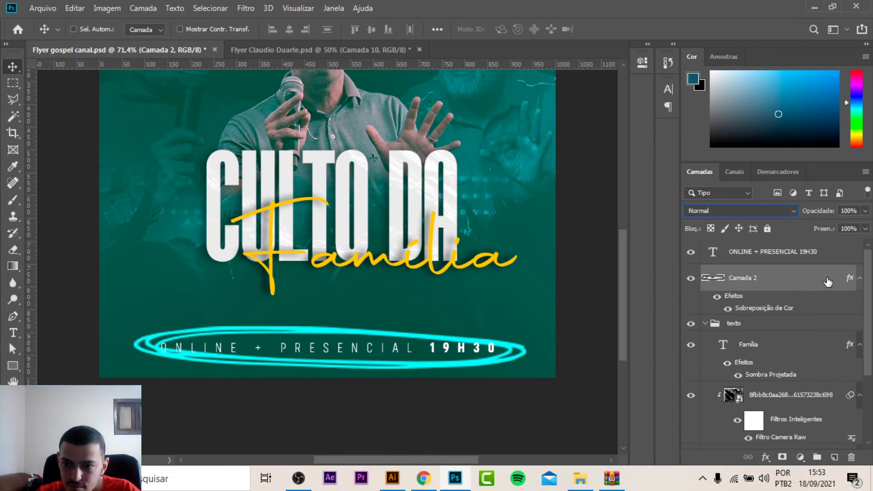
right_click(707, 244)
left_click(724, 177)
left_click(735, 211)
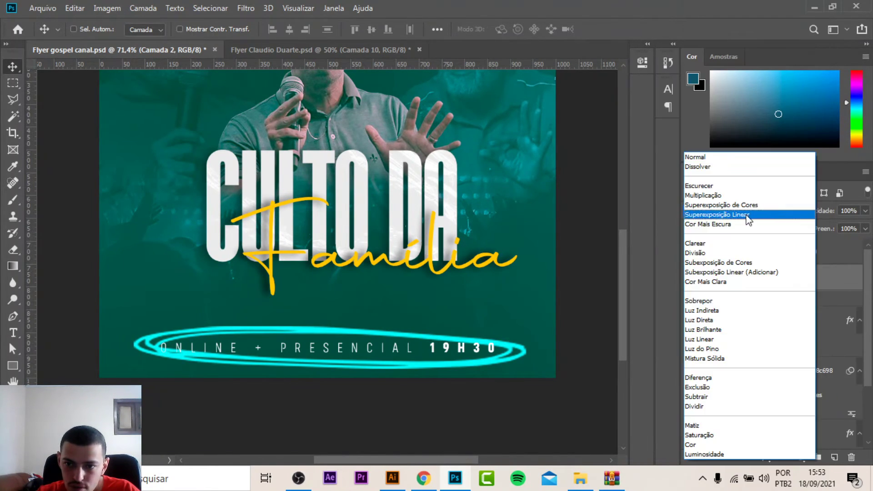
left_click(713, 264)
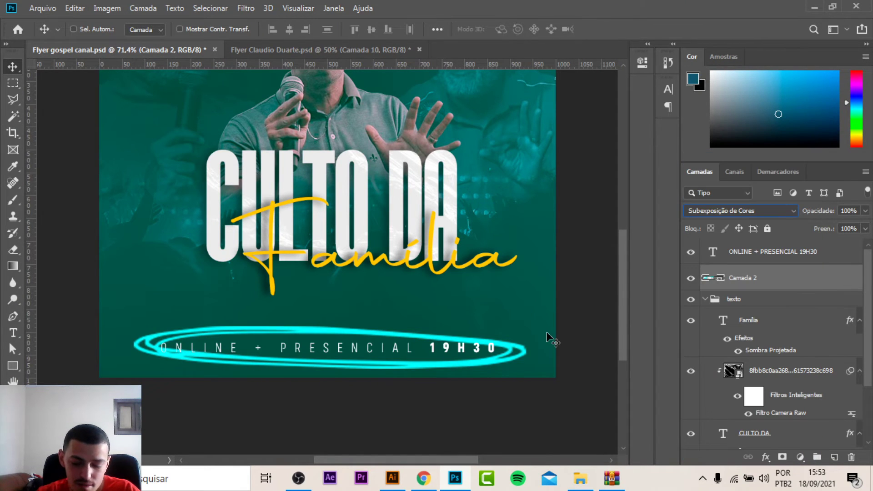
key("ctrl+0")
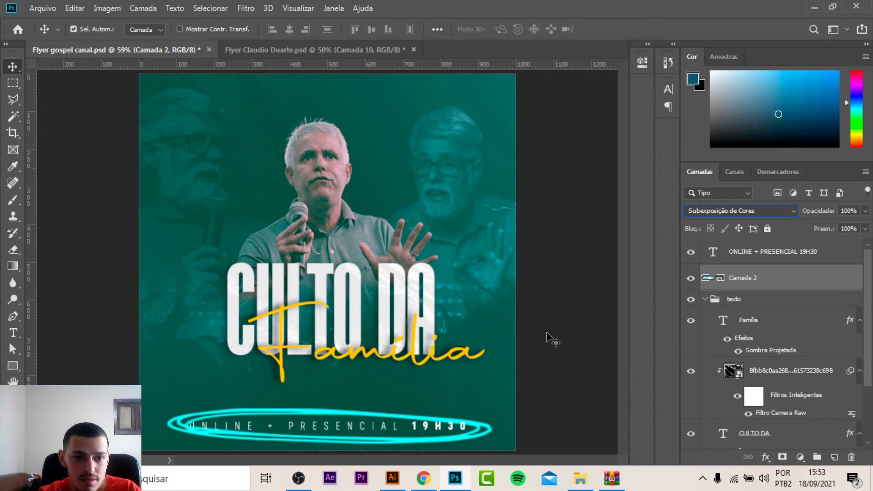
left_click(257, 50)
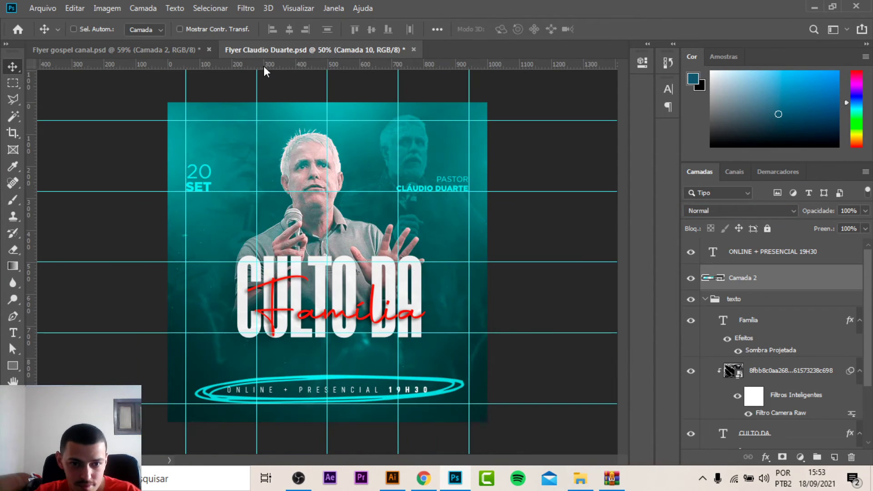
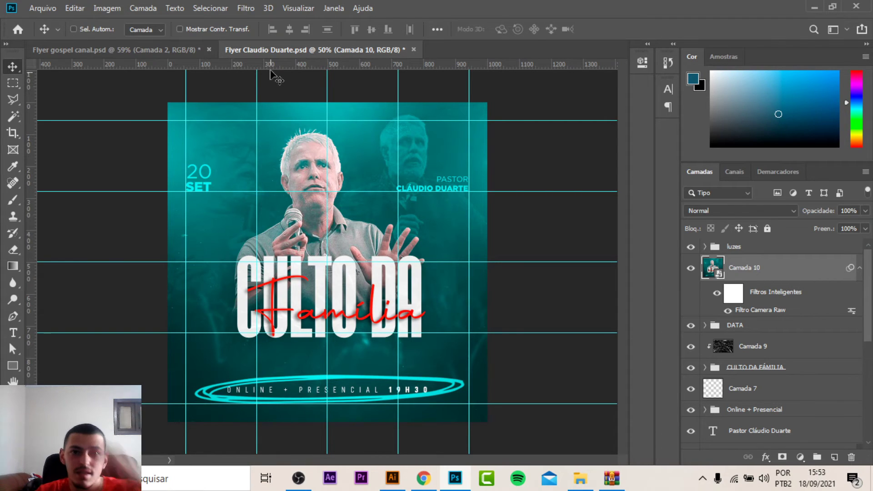
On the Flyer gospel canal document, add a '20' text in the upper left
left_click(202, 51)
scroll(177, 156, "up", 3)
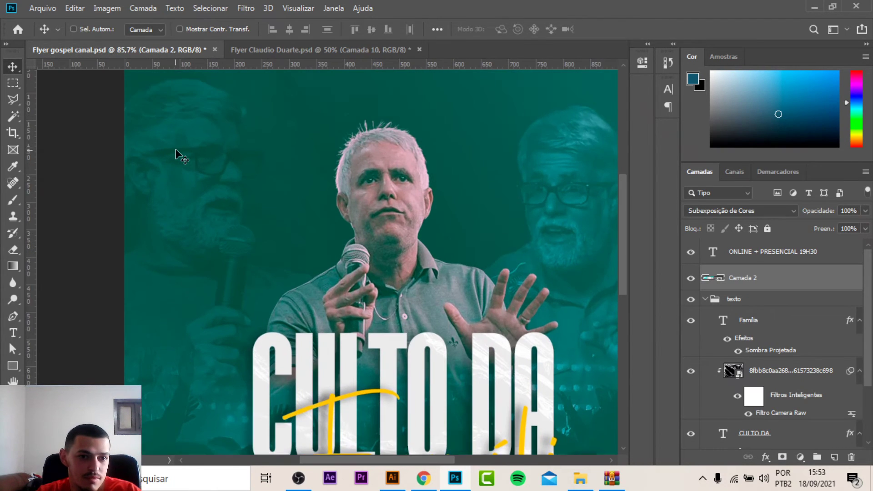
key("t")
left_click(185, 149)
key("BackSpace")
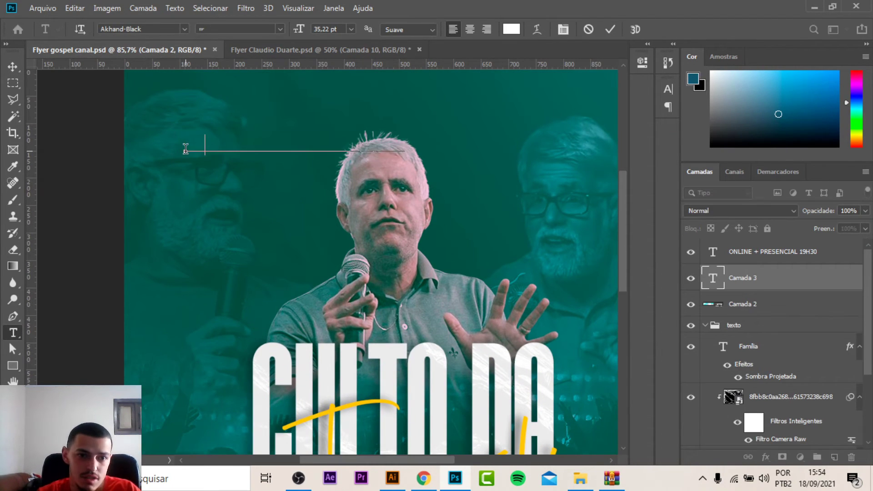
type("20")
left_click(12, 68)
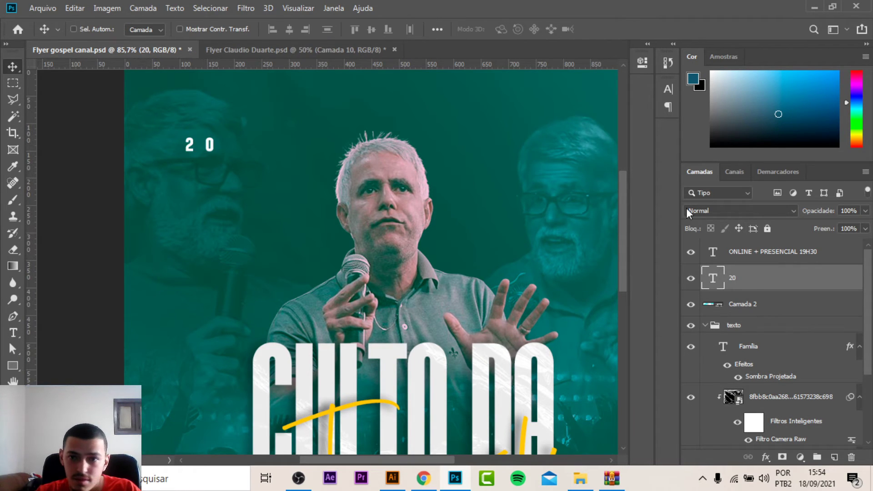
Set the 20's tracking to 0 and enlarge it about two and a half times
left_click(667, 90)
left_click(646, 136)
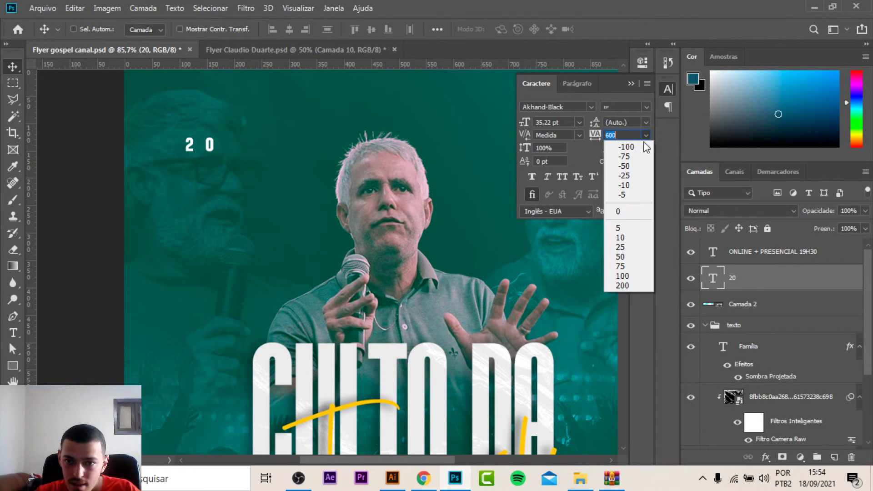
left_click(625, 215)
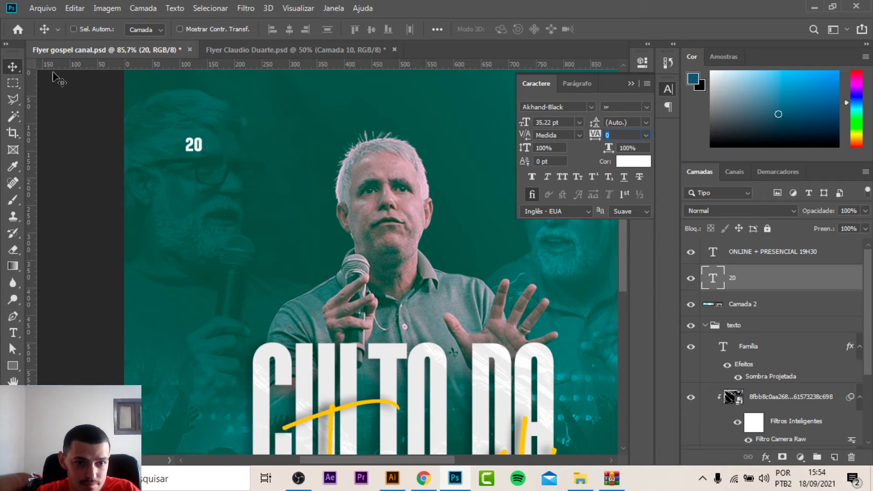
left_click(632, 83)
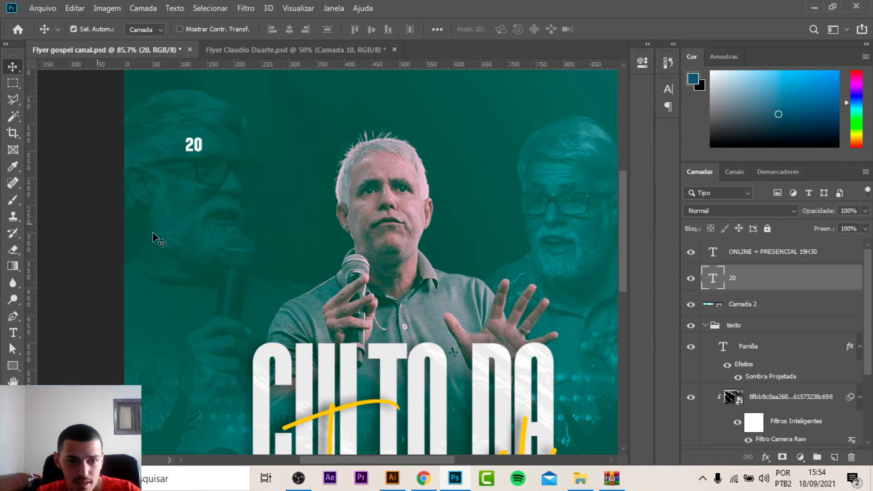
key("ctrl+t")
mouse_move(201, 156)
left_mouse_down()
mouse_move(229, 178)
mouse_move(209, 227)
left_mouse_up()
key("Return")
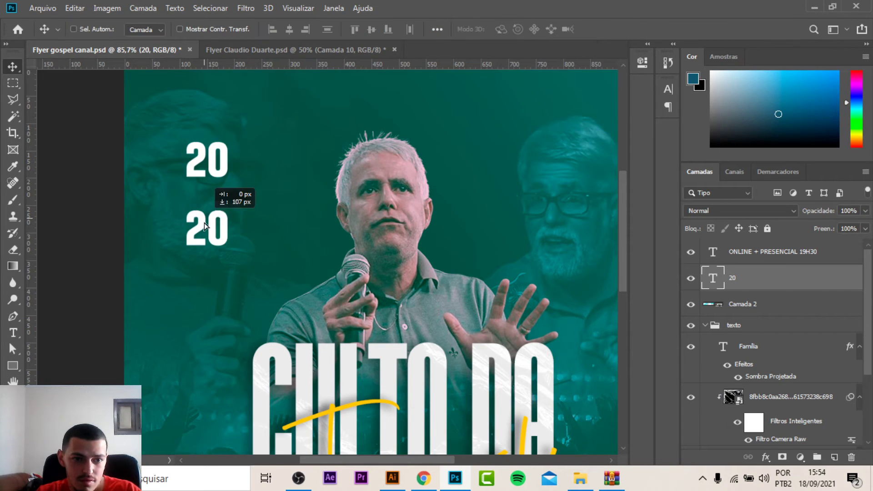
Duplicate the 20 beneath itself and begin replacing the copy's text
key("t")
double_click(211, 223)
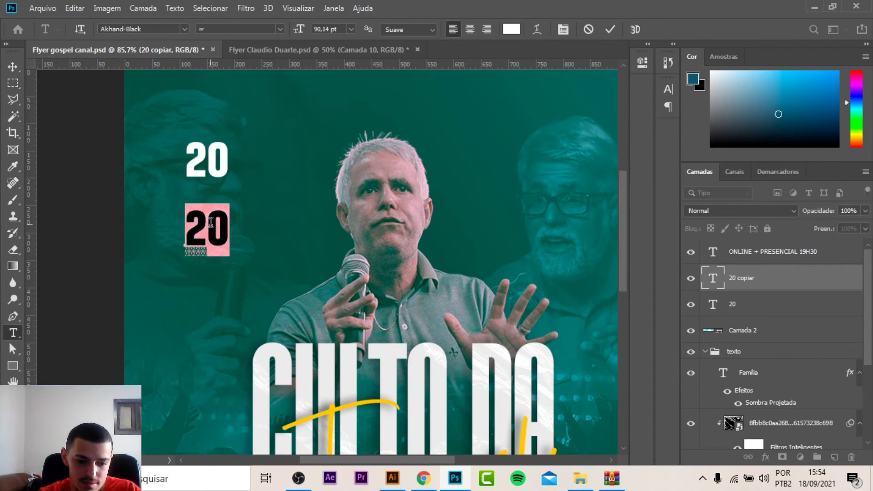
type("et")
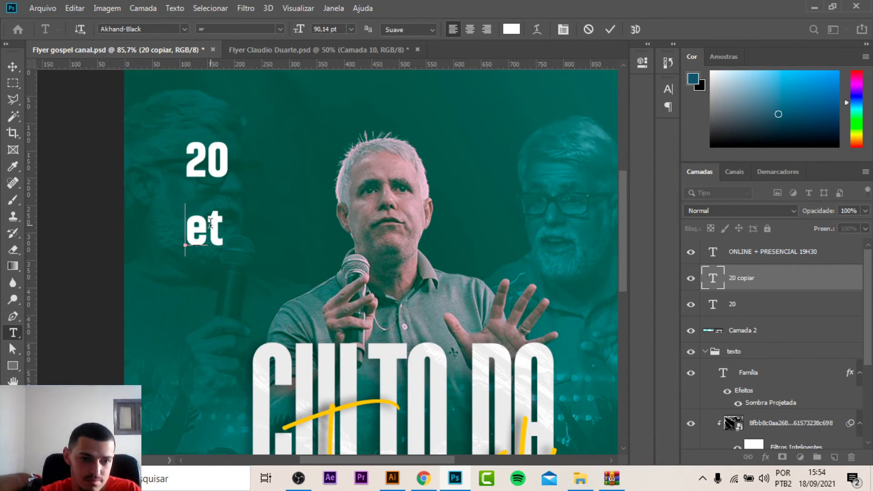
key("BackSpace")
key("BackSpace")
Retype the copy as SET and frame the 20 and SET in view
type("SET")
left_click(13, 66)
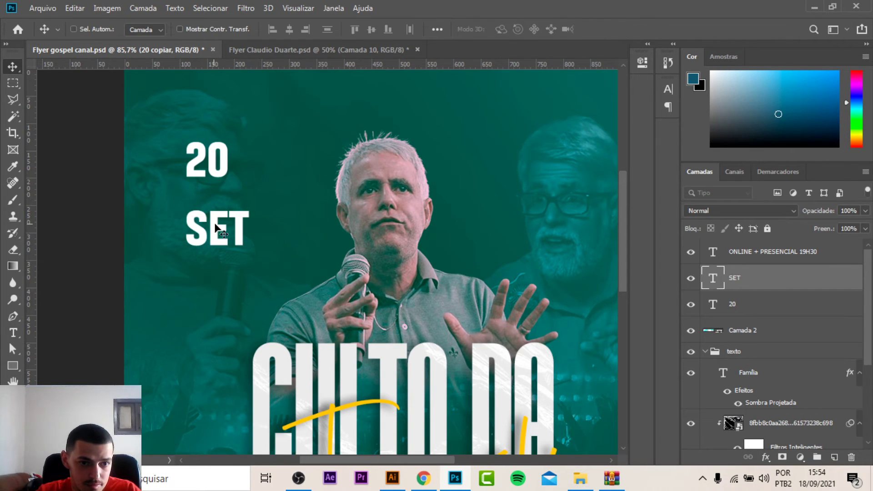
scroll(217, 227, "up", 1)
scroll(214, 230, "up", 1)
scroll(213, 229, "up", 2)
scroll(212, 230, "down", 5)
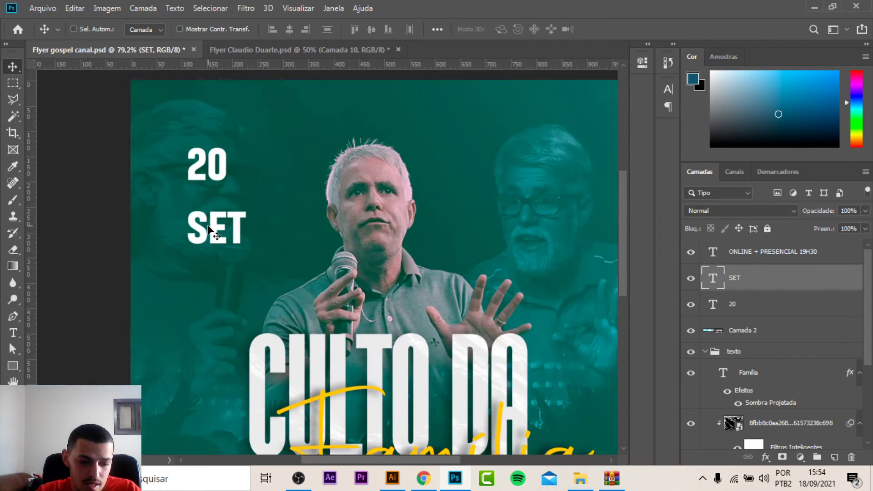
scroll(209, 228, "down", 1)
scroll(209, 227, "down", 1)
scroll(209, 227, "up", 3)
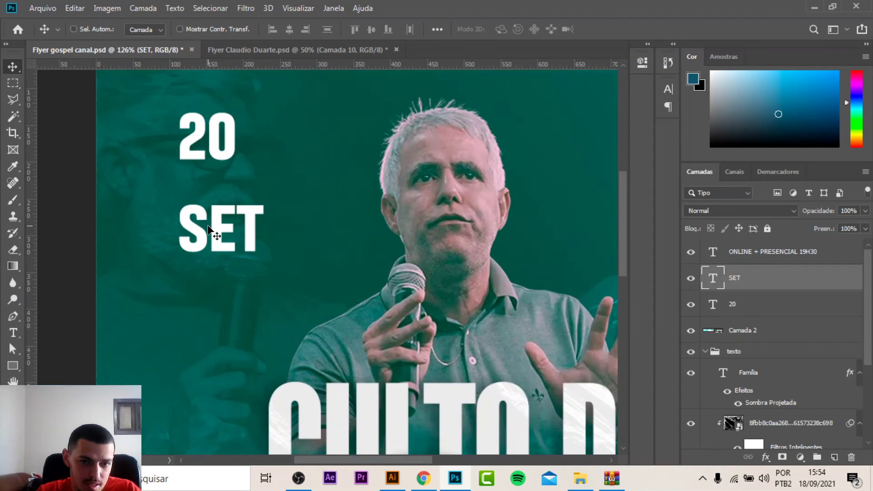
scroll(209, 229, "down", 5)
scroll(209, 230, "up", 2)
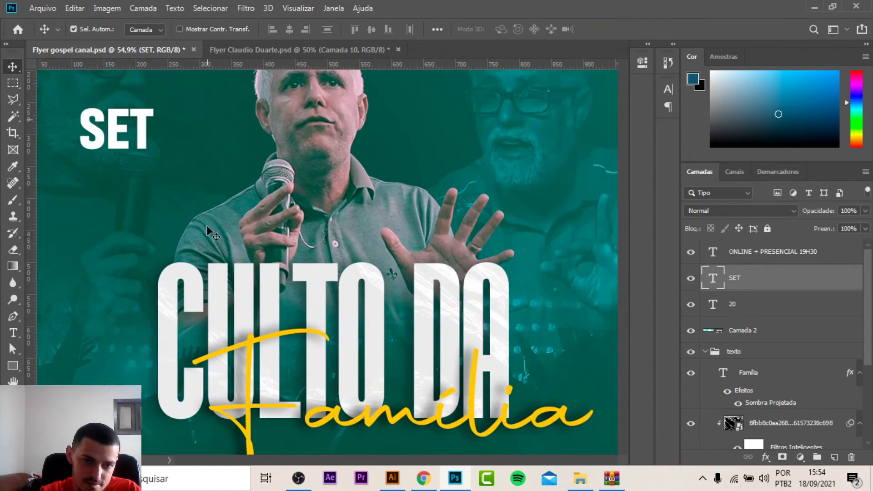
scroll(208, 232, "up", 3)
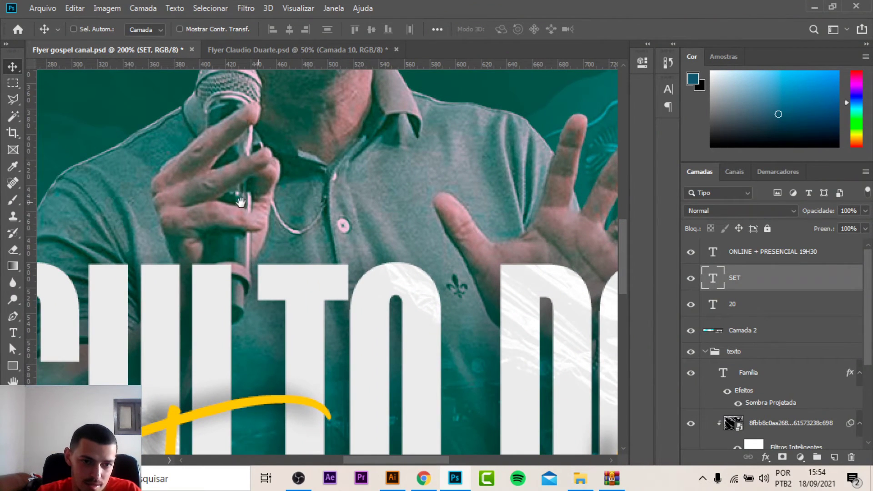
mouse_move(119, 99)
left_mouse_down()
mouse_move(153, 205)
mouse_move(309, 327)
left_mouse_up()
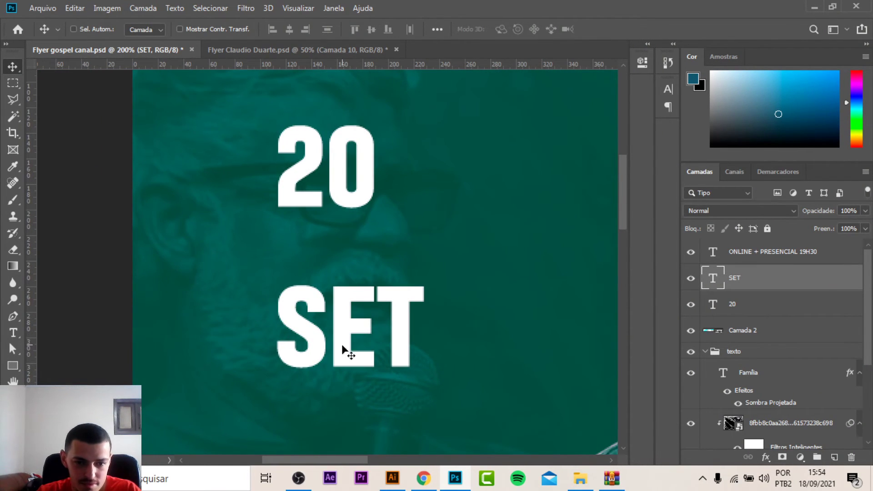
Move SET up close under the 20 and shrink it proportionally
left_click_drag(346, 353, 341, 288)
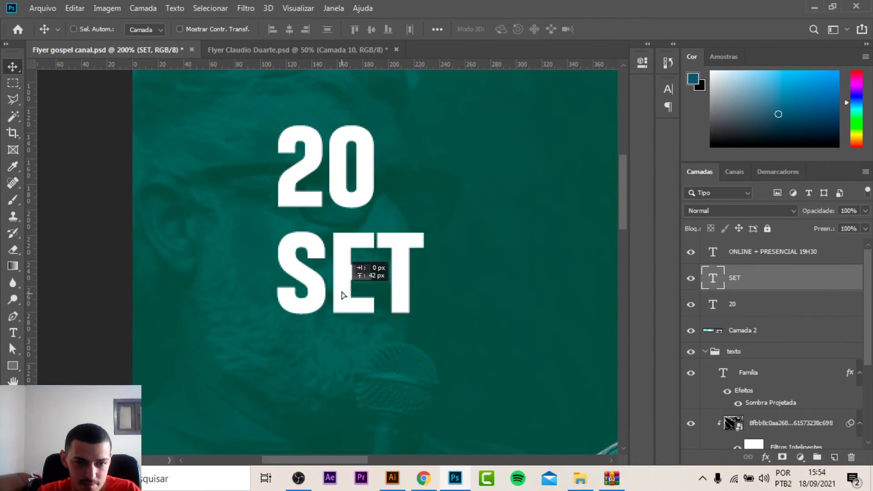
scroll(337, 282, "up", 5)
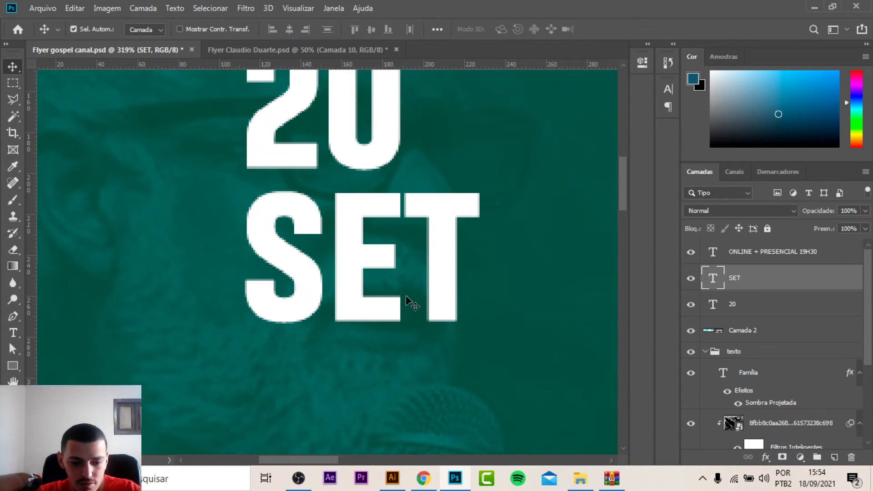
key("ctrl+t")
left_click_drag(445, 356, 377, 329)
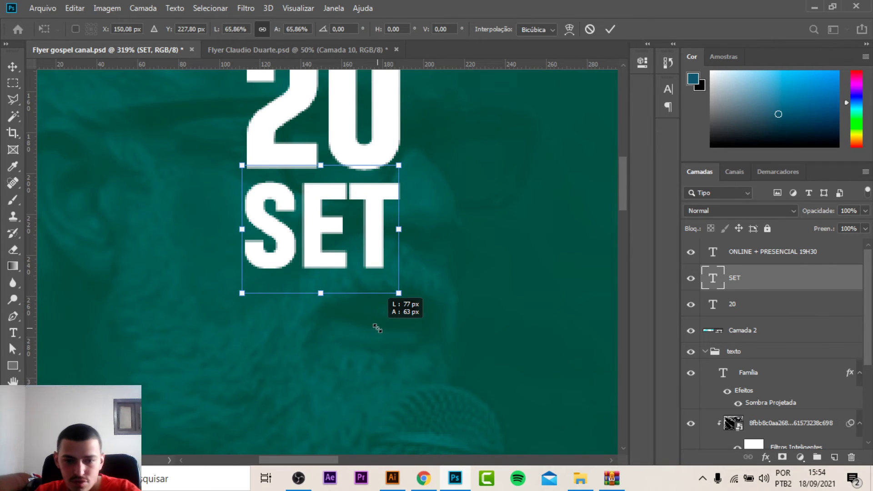
key("Return")
left_click_drag(331, 229, 331, 238)
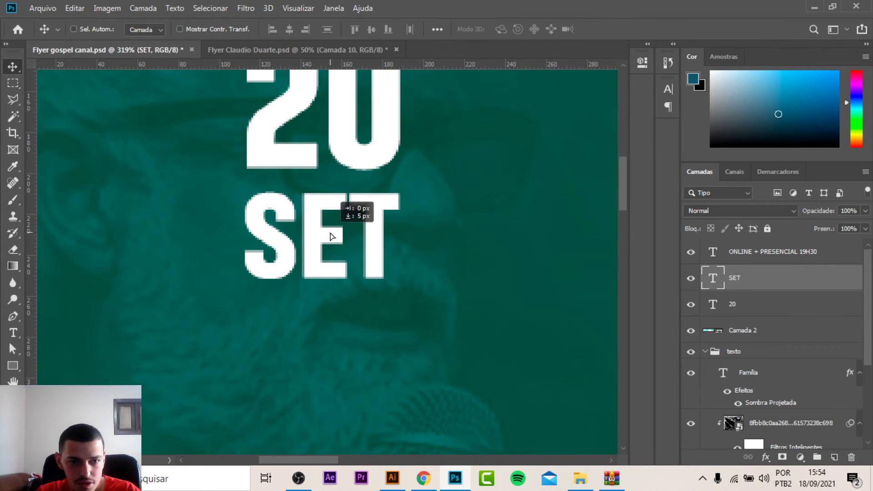
Set the SET text in the Akhand-Light font
left_click(668, 89)
left_click(646, 107)
left_click(591, 109)
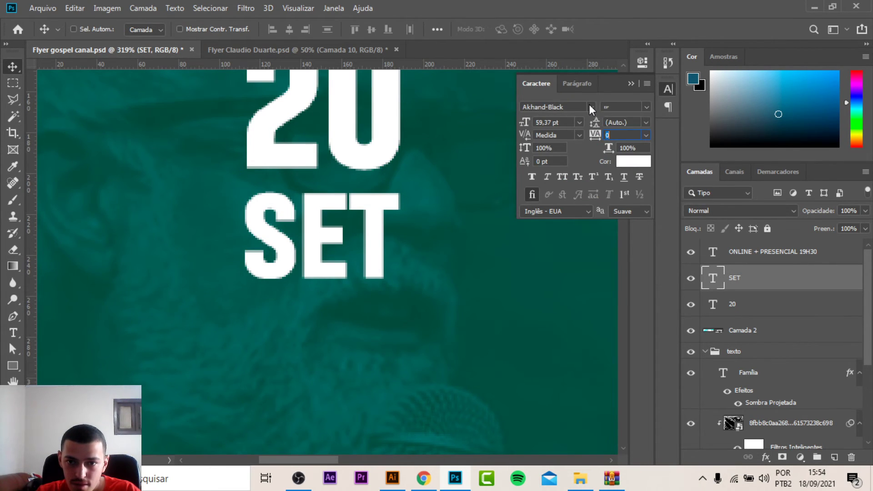
left_click(591, 108)
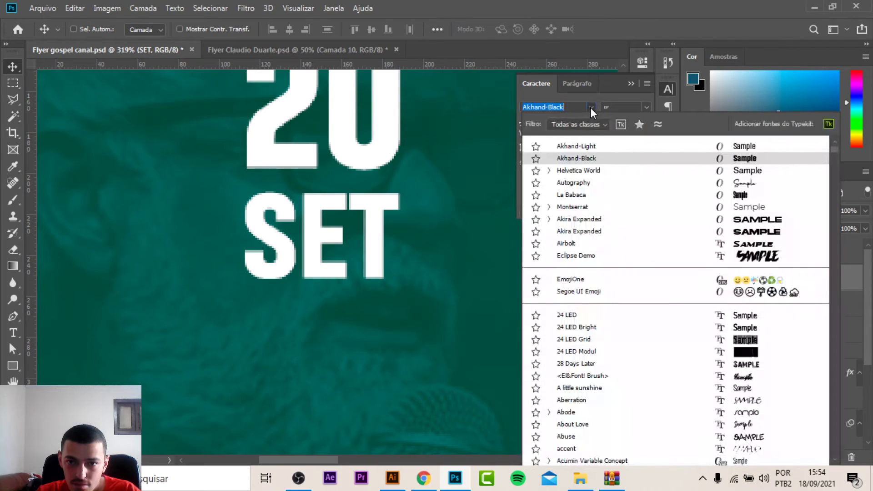
left_click(602, 148)
left_click(631, 83)
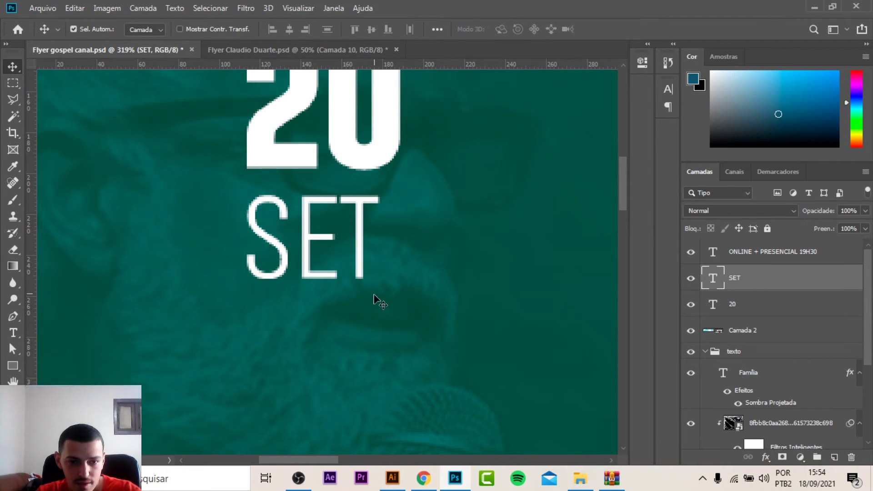
Rescale SET to match the 20's width, then fit the flyer on screen with guides shown
key("ctrl+t")
left_click_drag(382, 302, 388, 304)
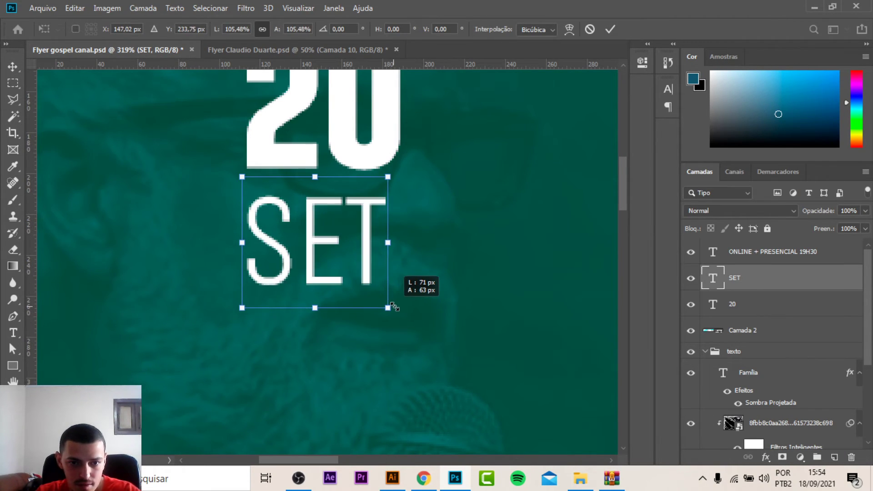
key("Return")
key("ctrl+0")
key("ctrl+semicolon")
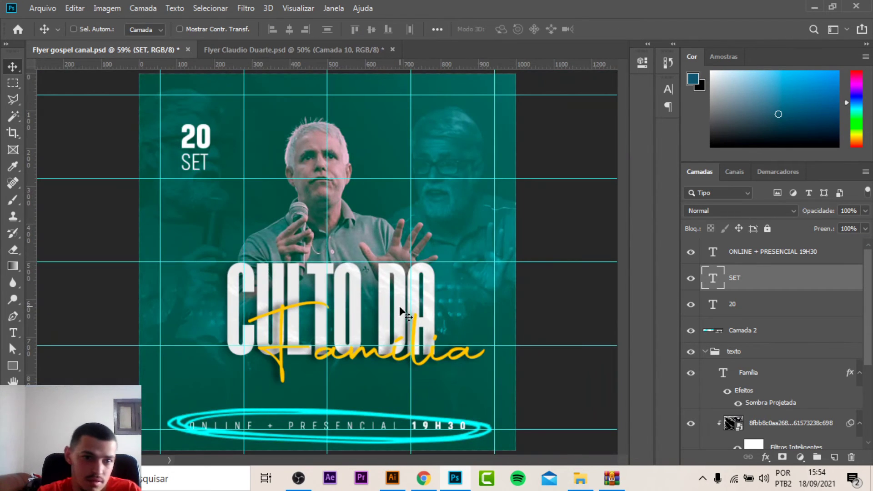
Drag the 20 and SET layers, at Normal blending, to the top of the layer stack
left_click(225, 50)
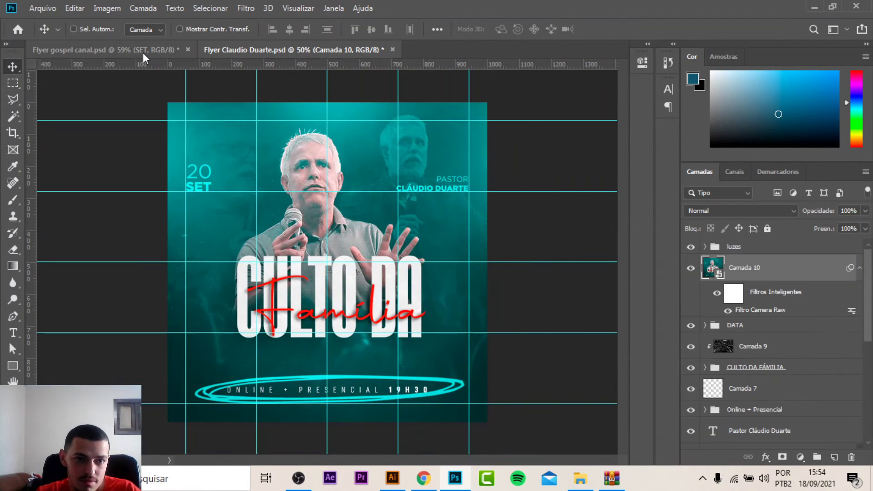
left_click(184, 50)
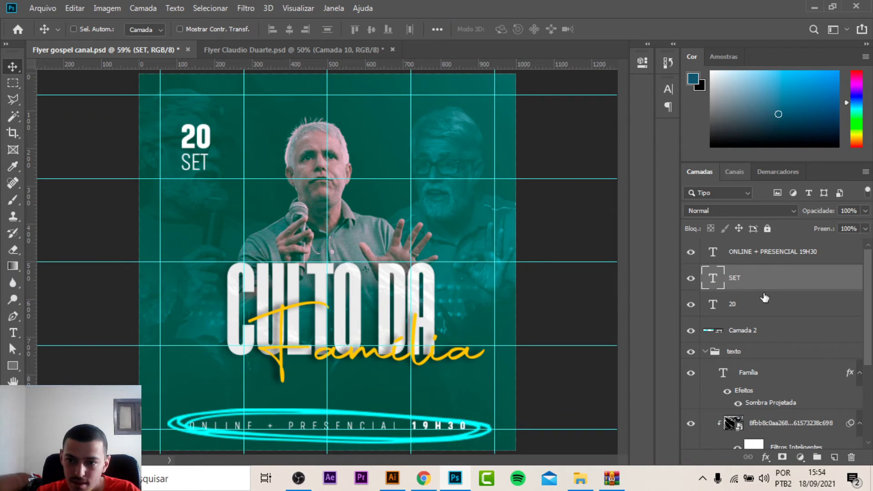
left_click(766, 304, "ctrl")
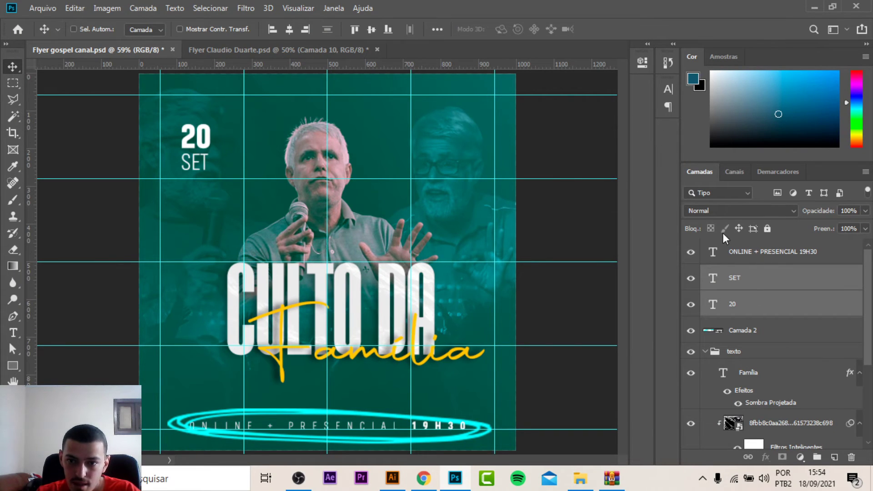
left_click(724, 214)
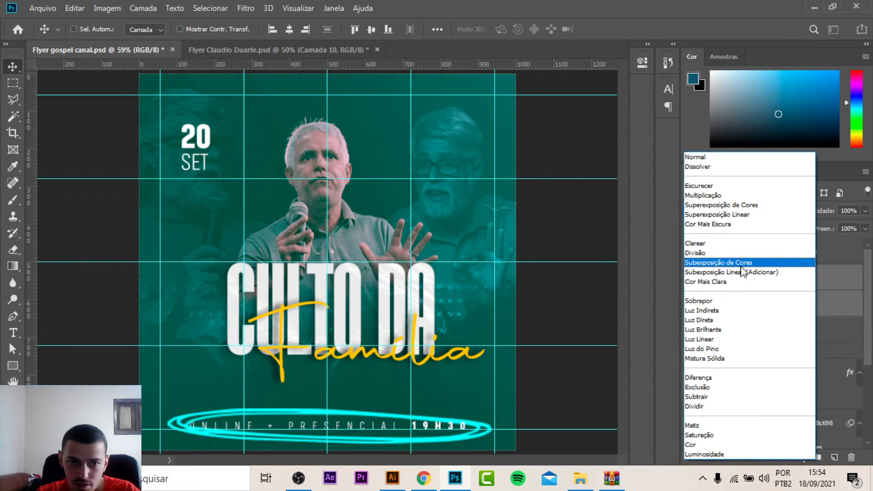
left_click(727, 157)
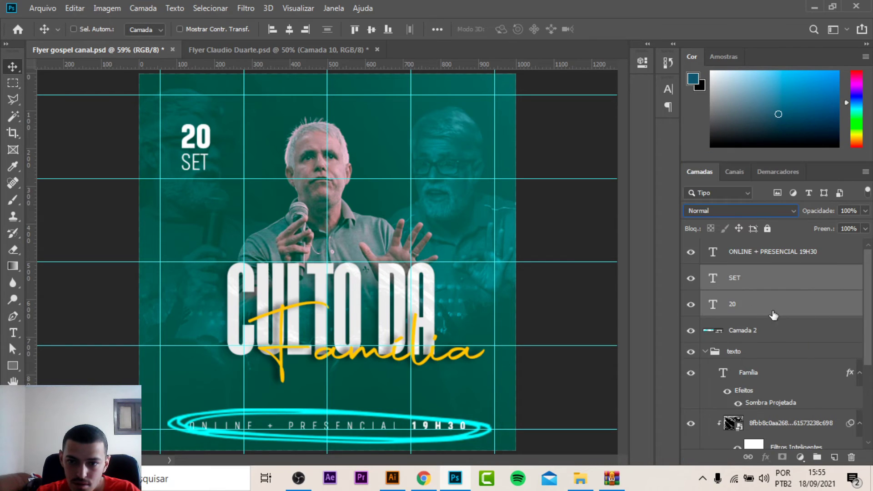
left_click_drag(782, 298, 764, 247)
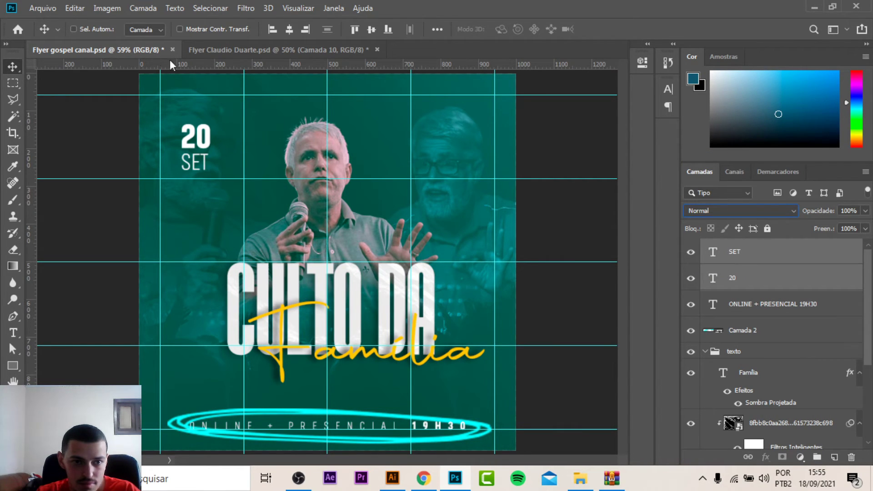
Inspect the reference flyer's DATA group date layers, then return and fit the gospel flyer on screen
left_click_drag(170, 60, 209, 173)
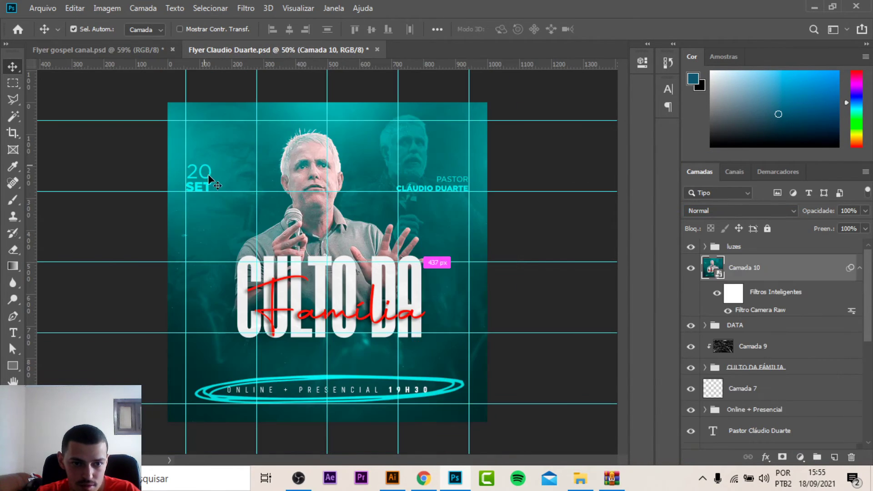
left_click(746, 297)
scroll(800, 302, "down", 1)
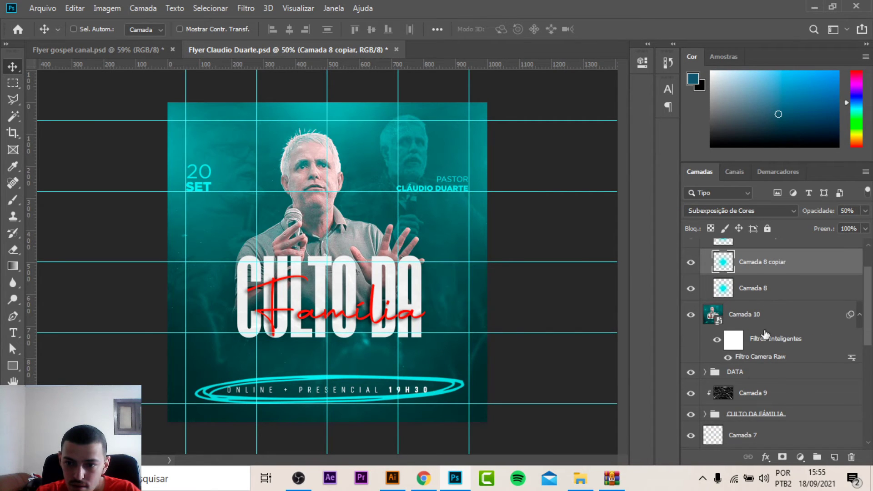
scroll(765, 335, "down", 1)
left_click(705, 356)
left_click(779, 382)
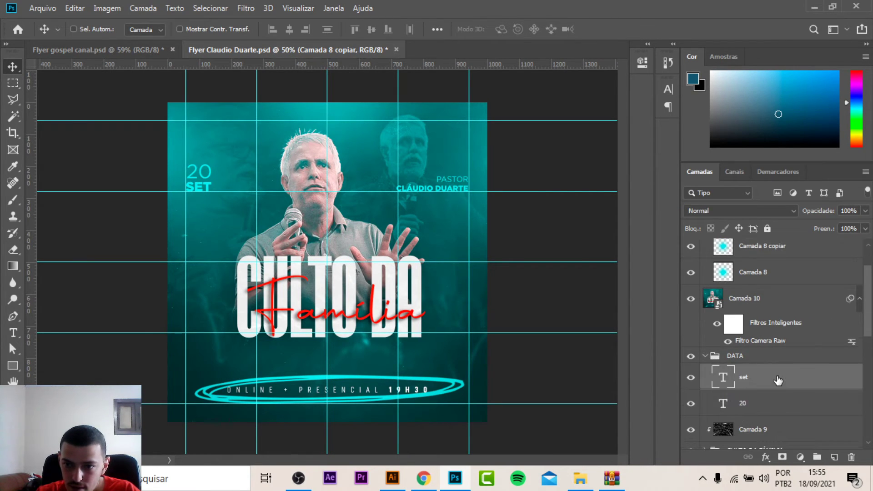
left_click(775, 403)
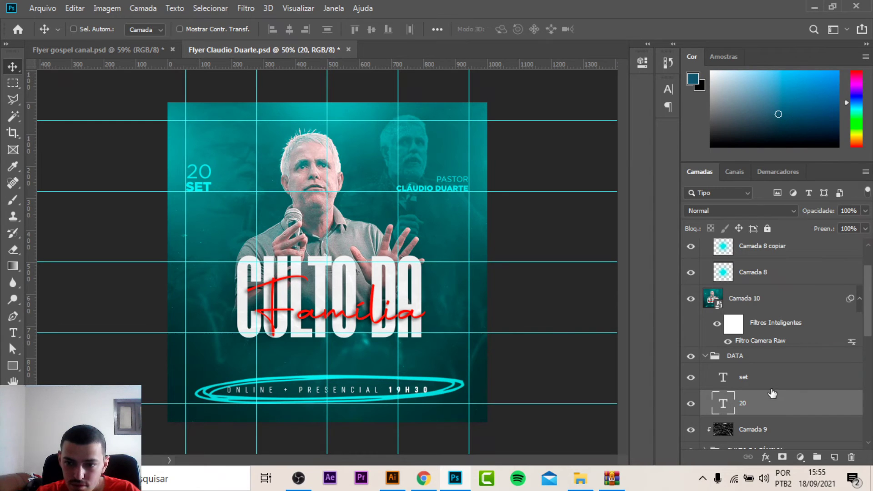
left_click(759, 371, "ctrl")
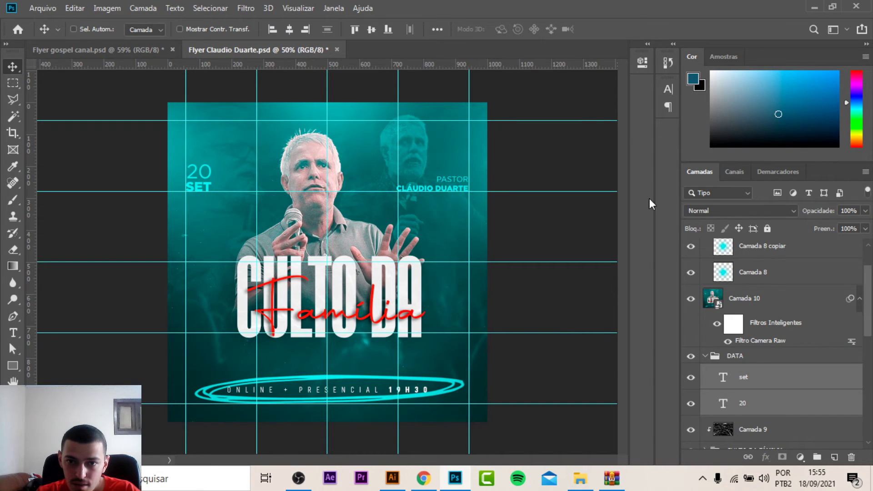
left_click(132, 50)
scroll(165, 103, "up", 1)
key("ctrl+0")
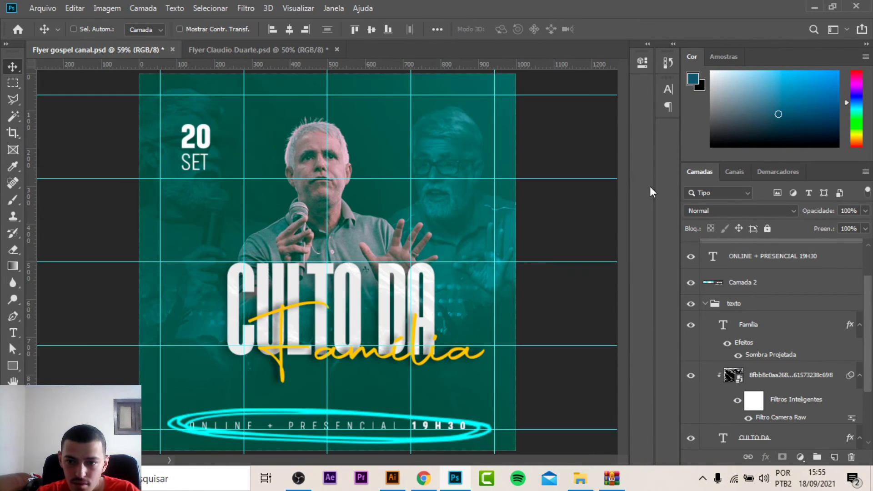
Colour the 20 SET date text bright cyan #00fffe
left_click(664, 93)
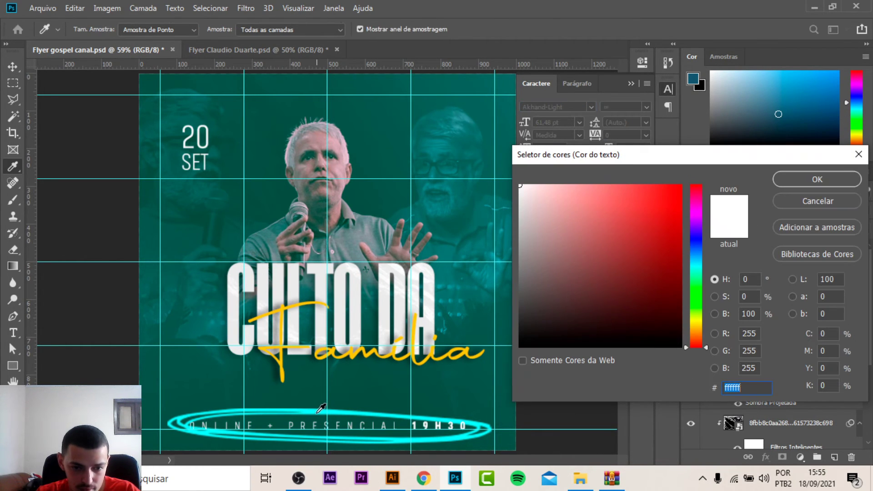
left_click(321, 408)
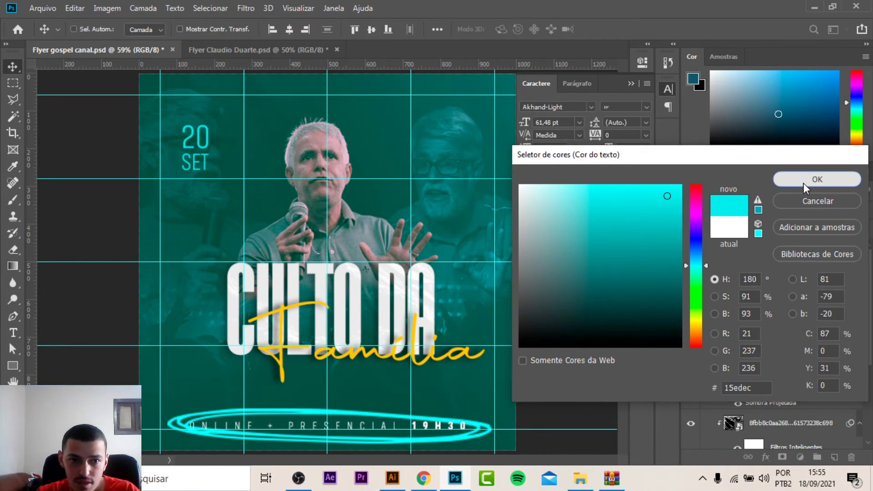
left_click(815, 178)
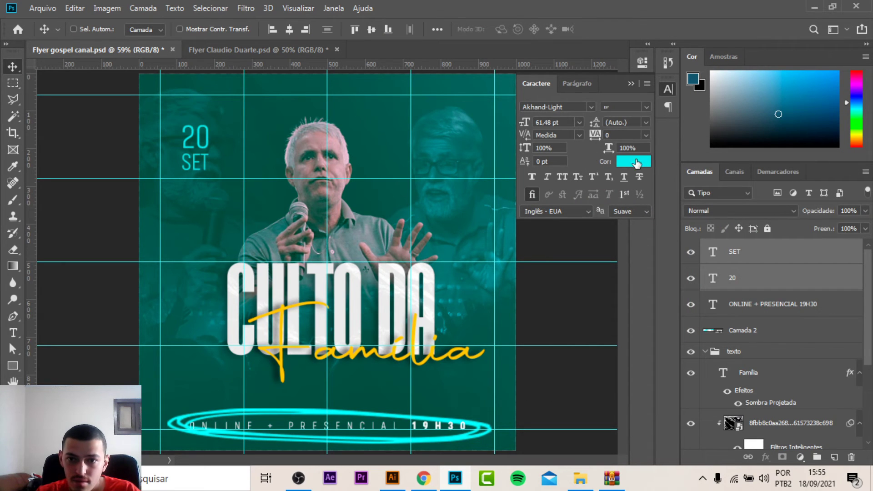
left_click(634, 161)
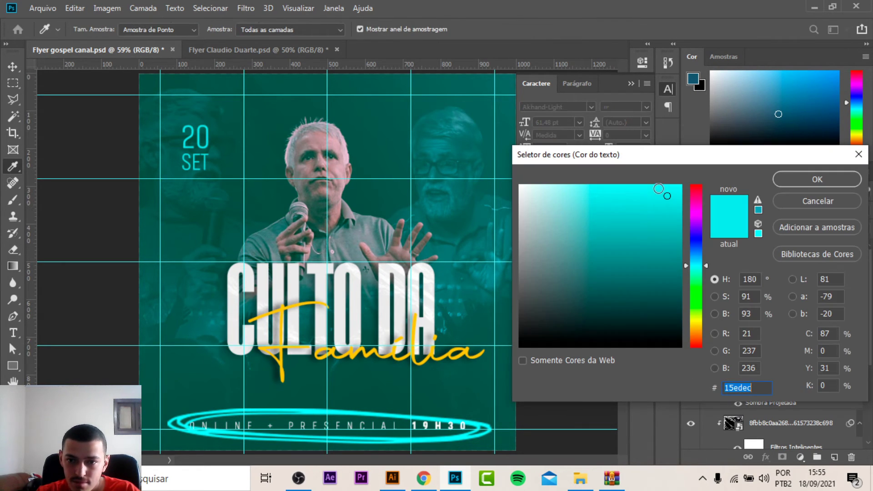
left_click(681, 186)
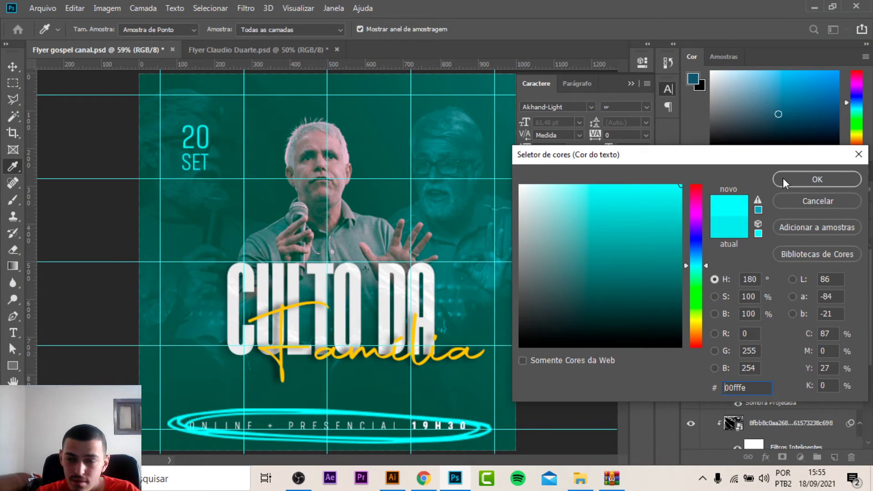
left_click(783, 179)
left_click(224, 50)
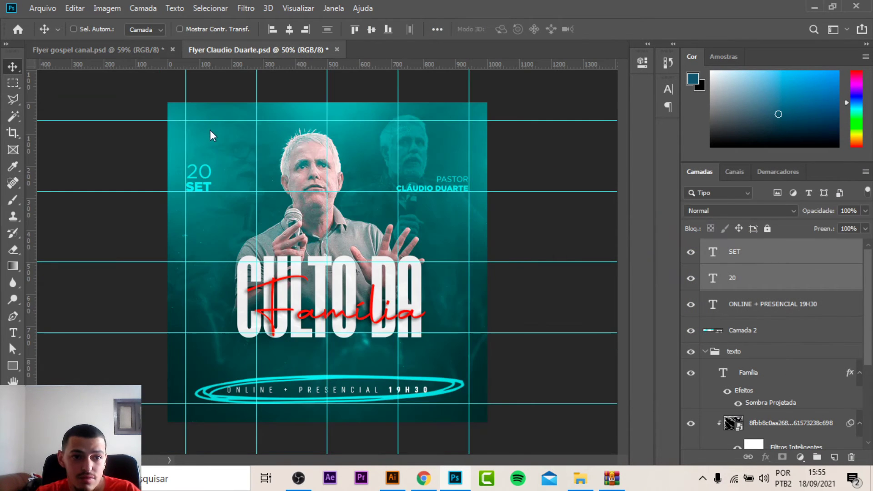
left_click(153, 51)
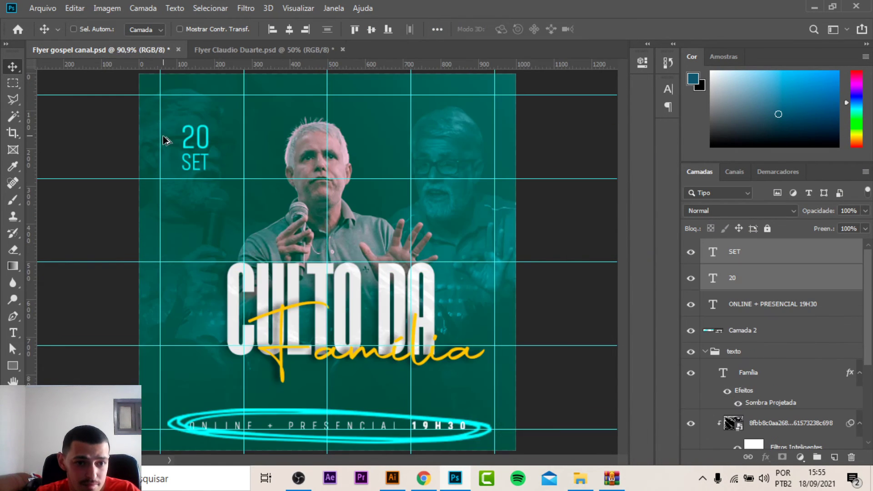
scroll(166, 140, "up", 2)
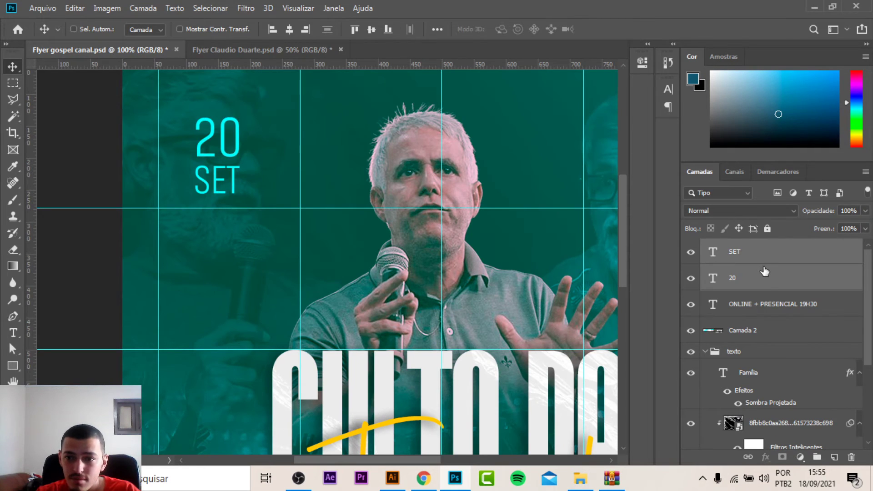
Change the 20 alone to the bold Akhand-Black font and frame the flyer's top
left_click(764, 284)
left_click(667, 90)
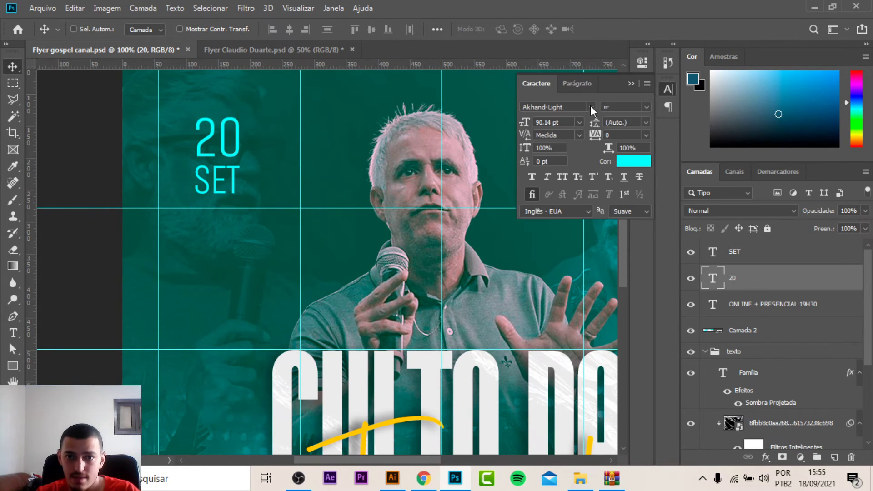
left_click(590, 106)
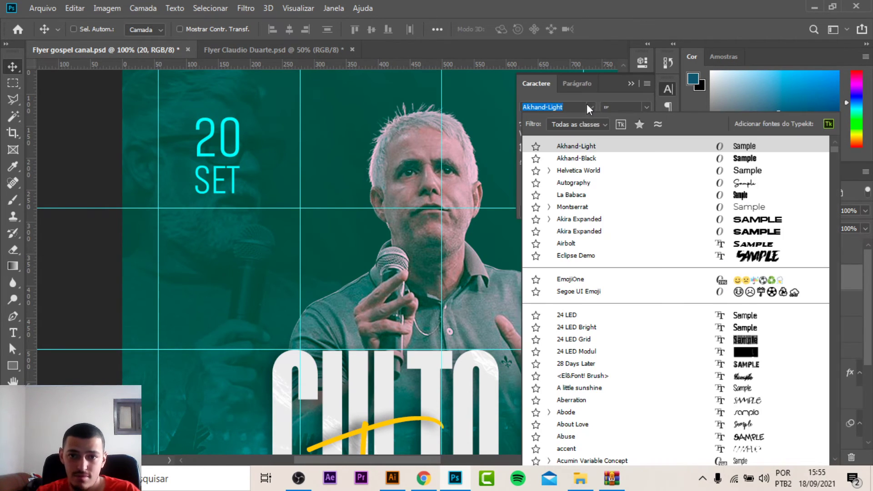
left_click(582, 158)
left_click(272, 46)
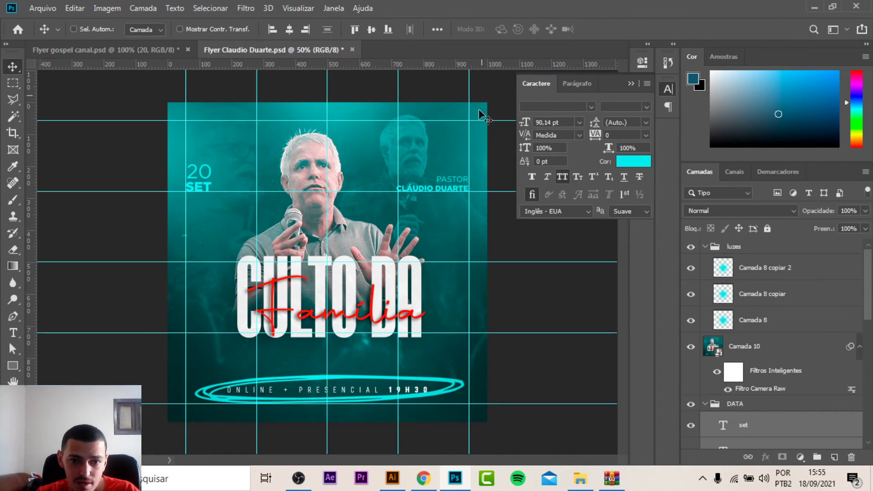
left_click(119, 50)
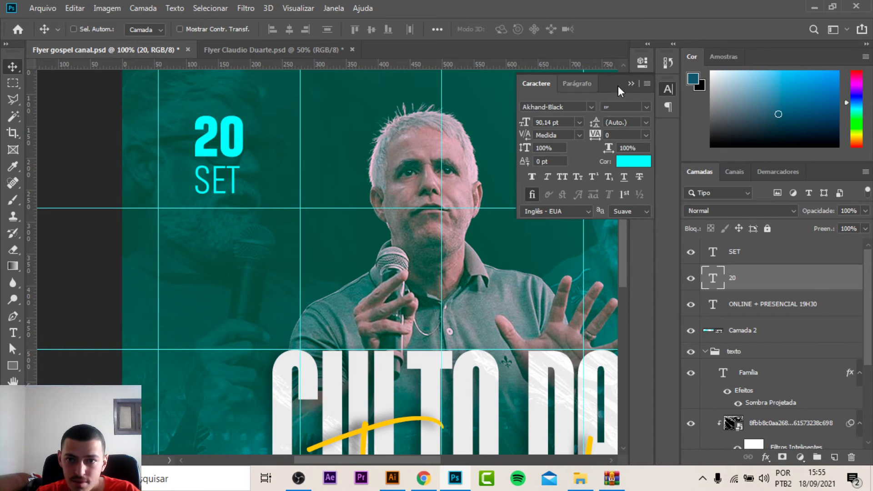
left_click(668, 89)
scroll(517, 133, "down", 1)
left_click_drag(518, 133, 395, 149)
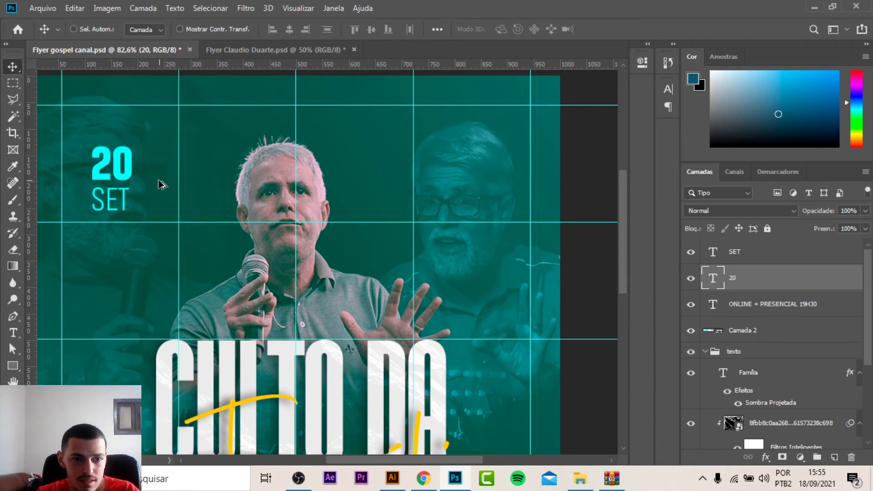
Duplicate the 20 to the upper right and retype the copy as PASTOR
left_click_drag(125, 172, 438, 171)
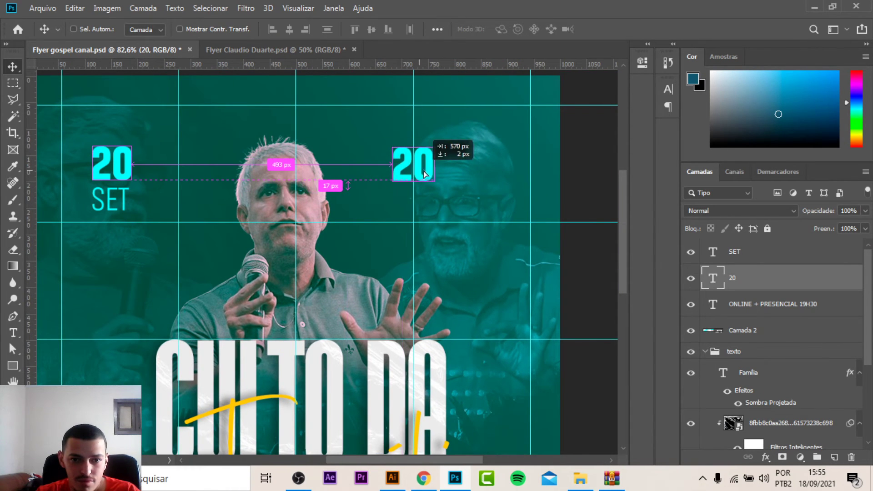
left_click_drag(438, 171, 449, 171)
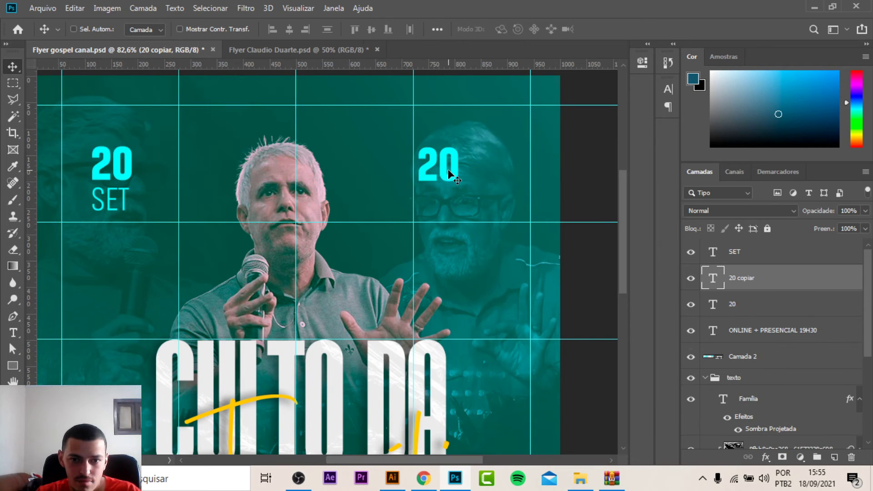
key("t")
left_click(448, 167)
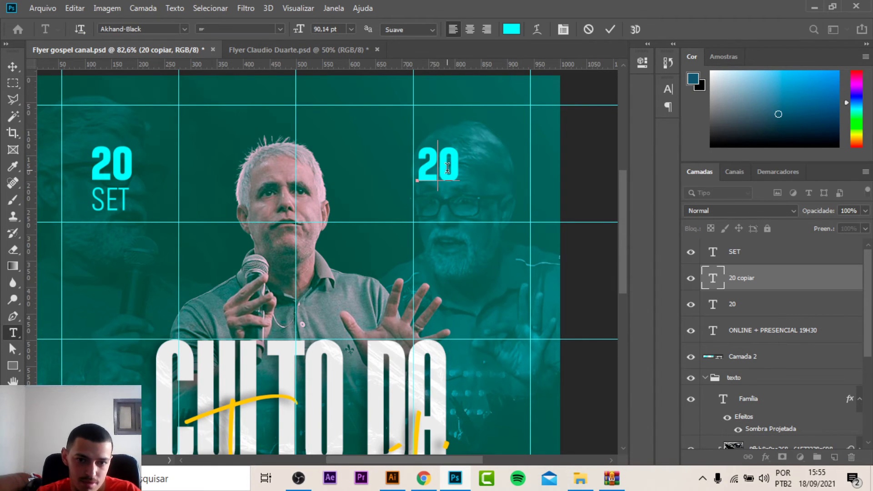
double_click(448, 168)
type("past")
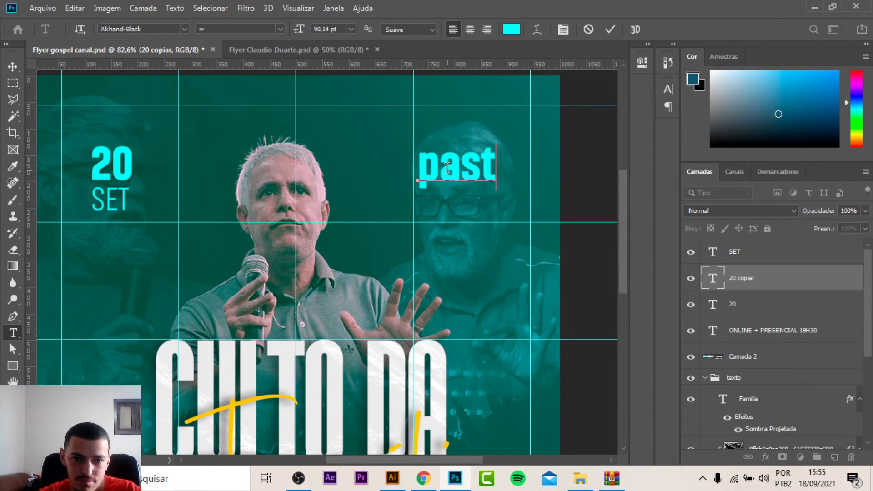
key("BackSpace")
key("BackSpace")
key("BackSpace")
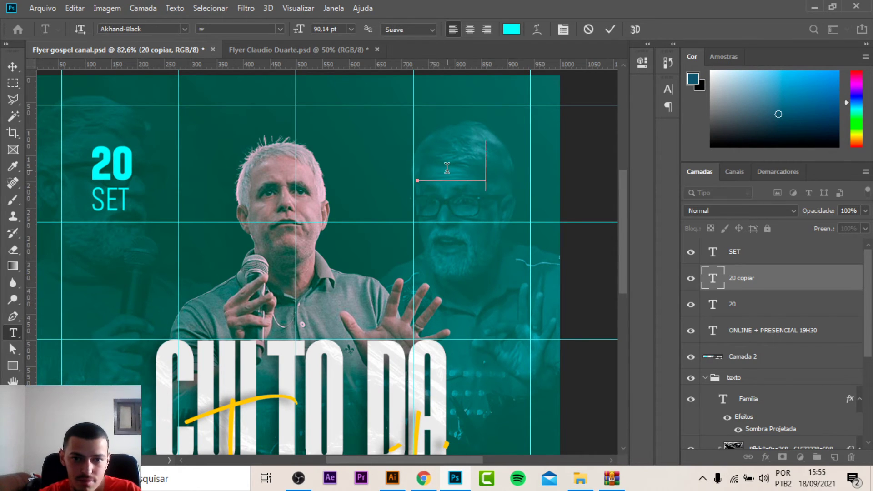
type("PASTOR")
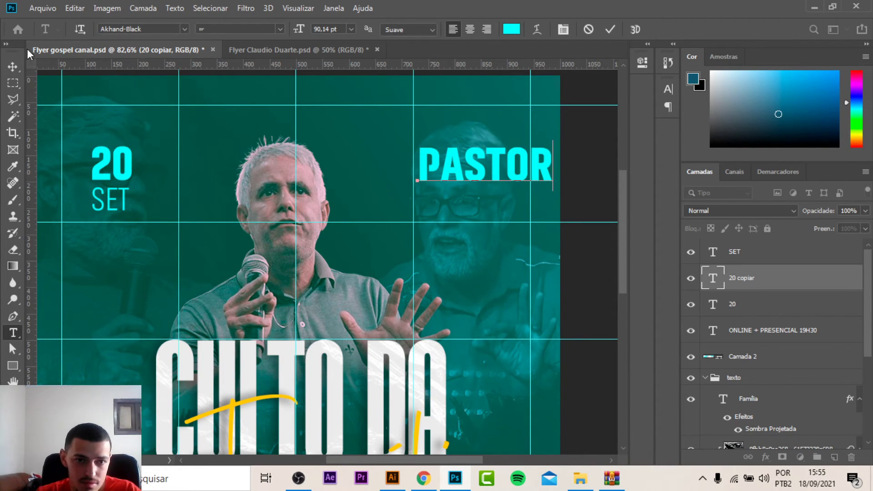
left_click(245, 53)
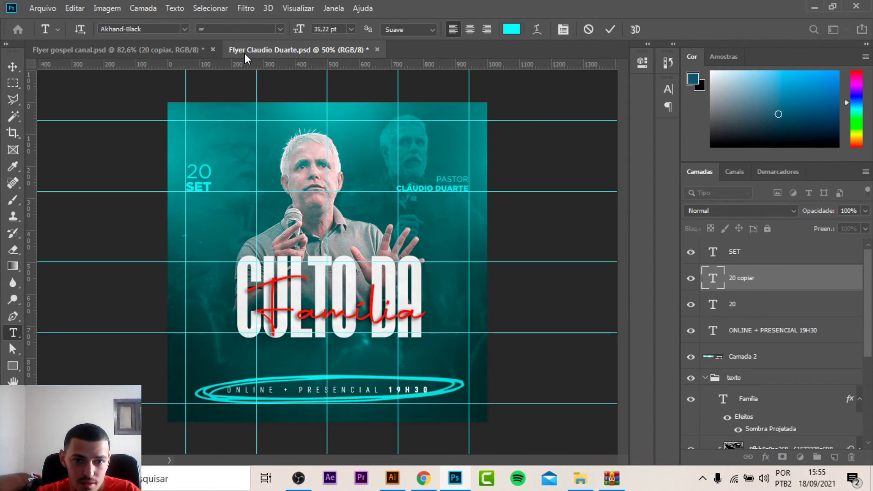
left_click(160, 50)
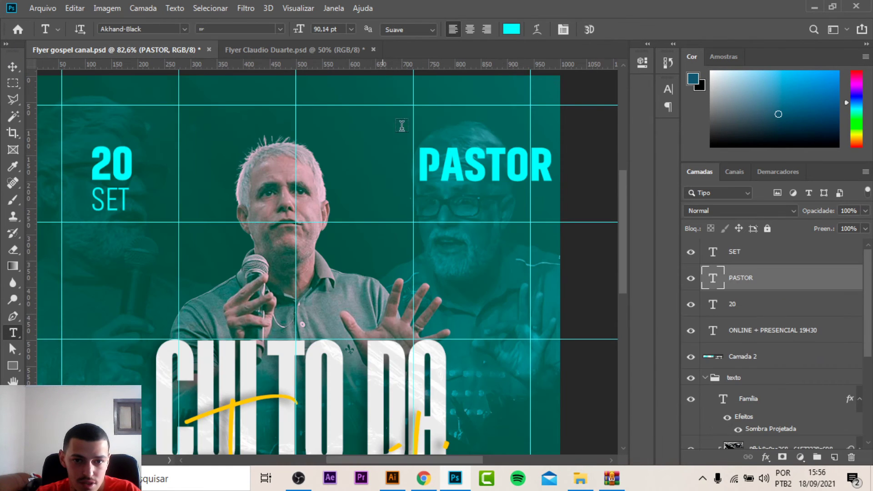
left_click(12, 68)
Shift PASTOR left, add the pastor's name beneath it, and scale the label to about 43%
left_click_drag(483, 178, 467, 178)
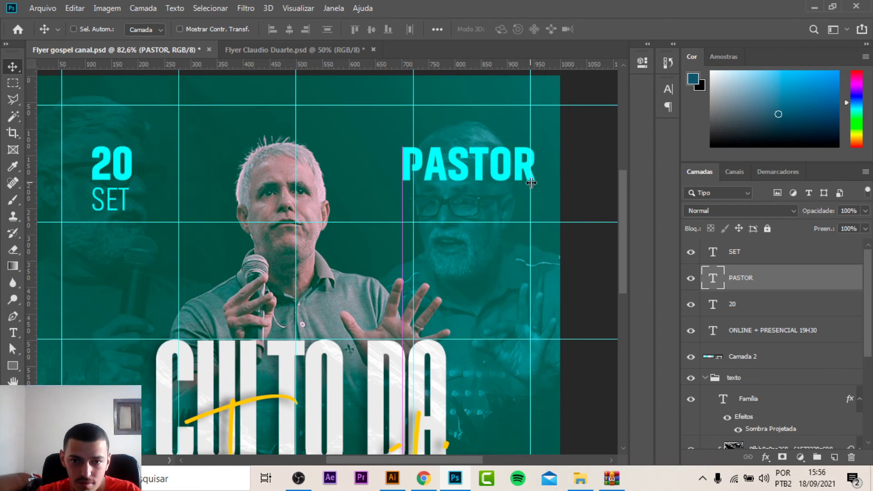
key("t")
left_click(535, 170)
type("C")
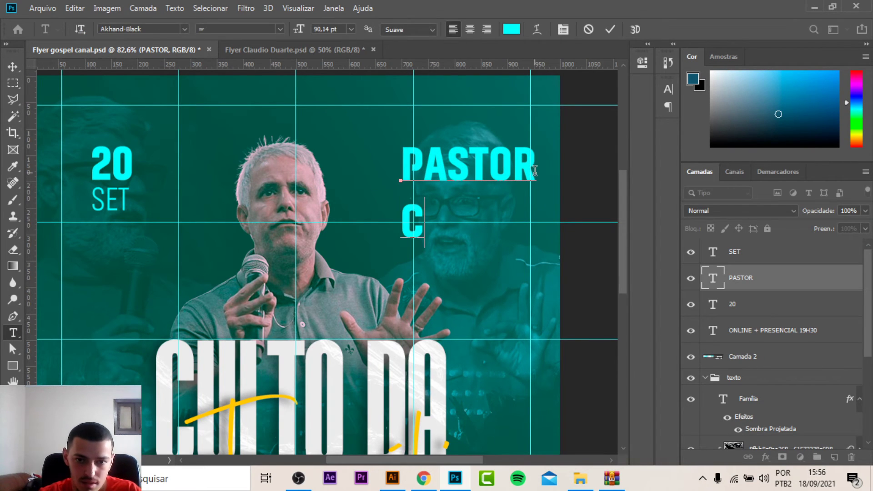
type("LÁU")
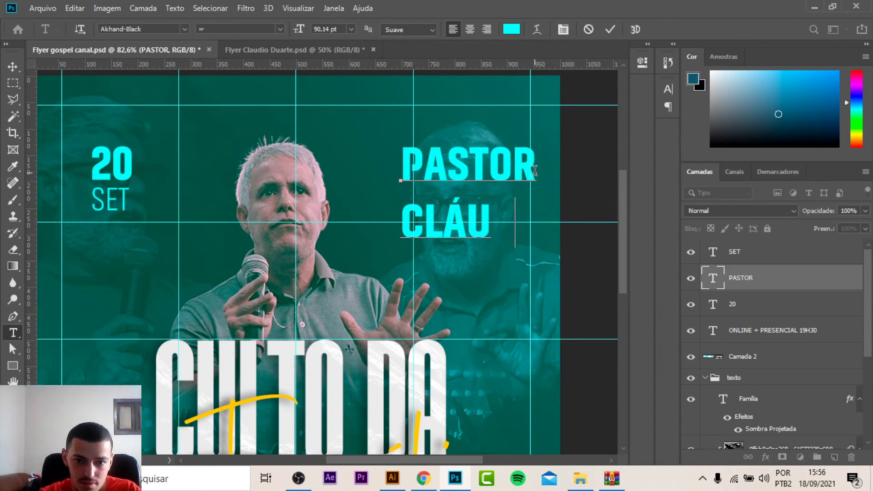
type("DIO")
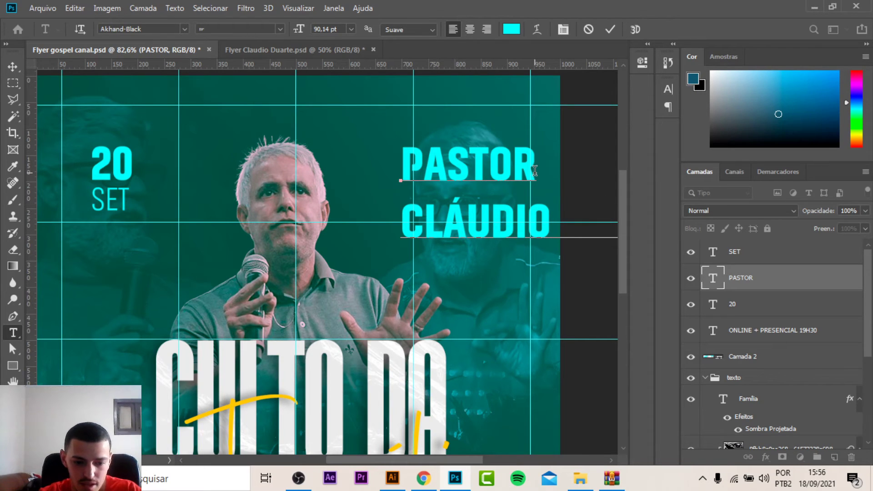
key("ctrl+Return")
key("v")
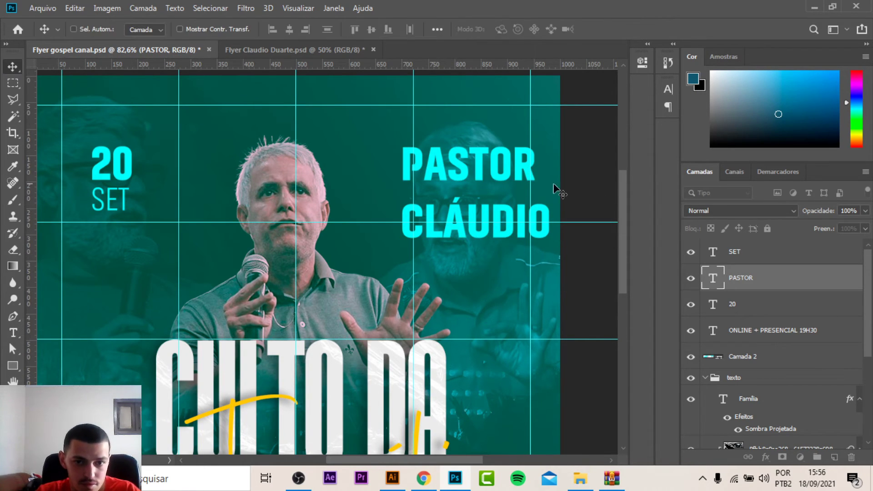
key("ctrl+t")
mouse_move(401, 147)
left_mouse_down()
mouse_move(483, 199)
mouse_move(436, 216)
left_mouse_up()
key("Return")
scroll(401, 207, "down", 2)
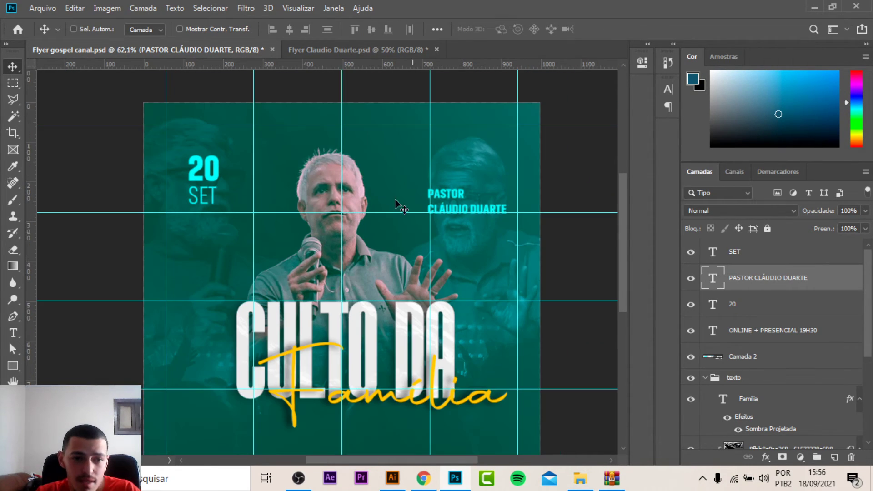
Back on the gospel flyer, expand the bg group to reach the faded photo layers
left_click(319, 50)
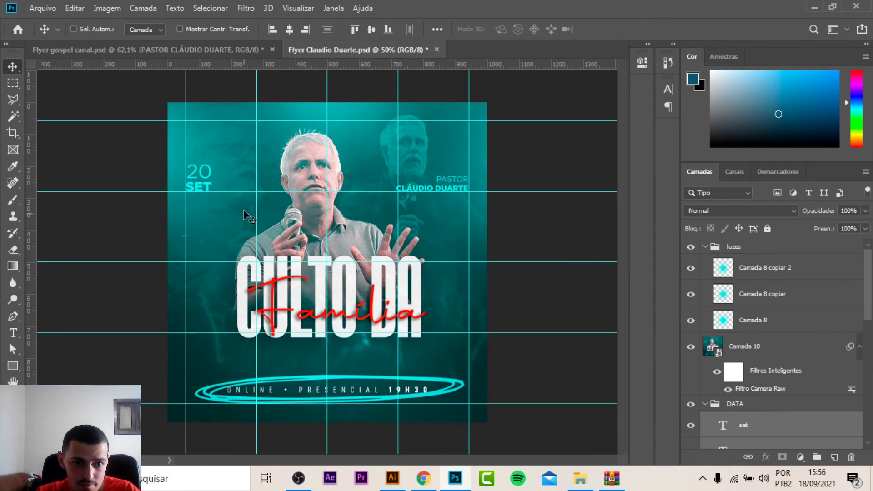
left_click(146, 50)
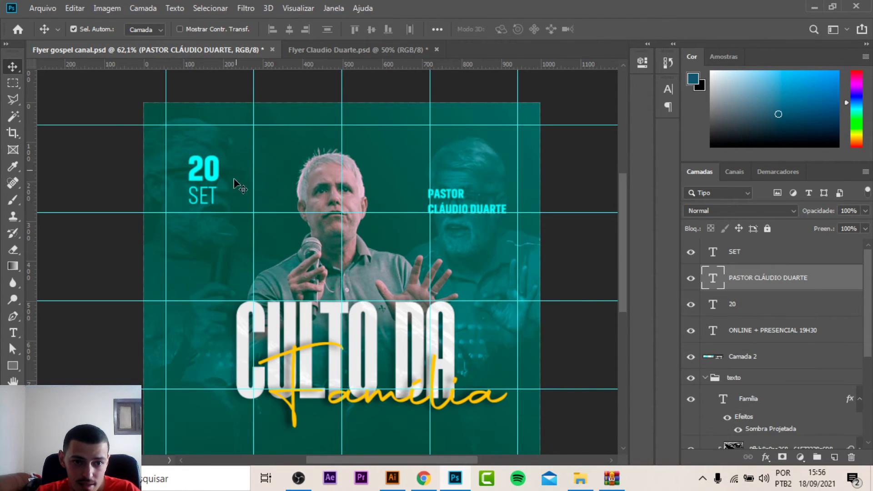
left_click(199, 278, "ctrl")
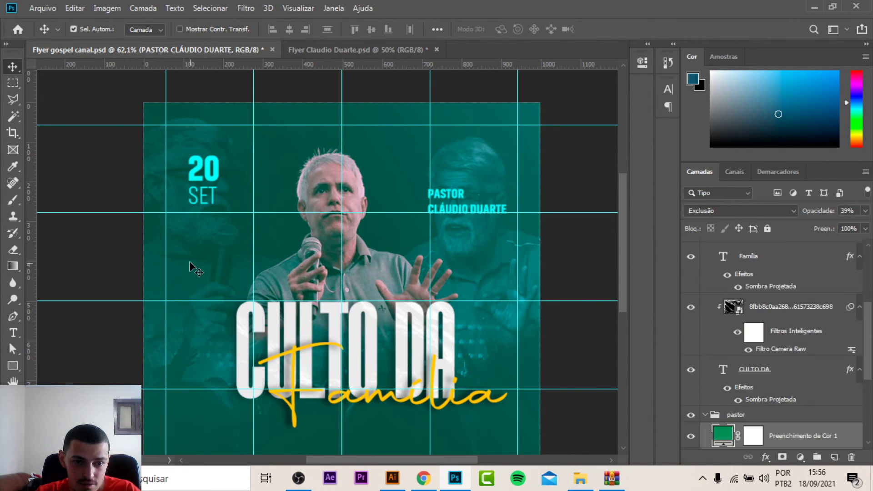
scroll(775, 312, "up", 3)
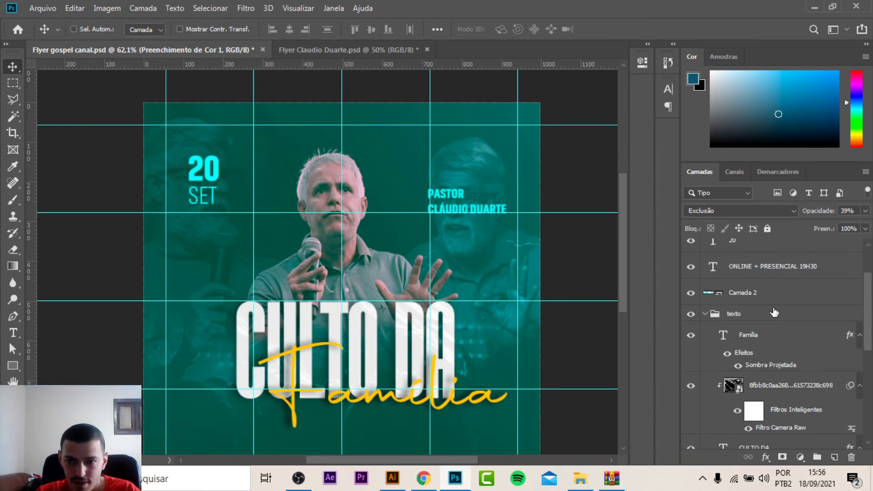
left_click(775, 385)
scroll(744, 298, "up", 2)
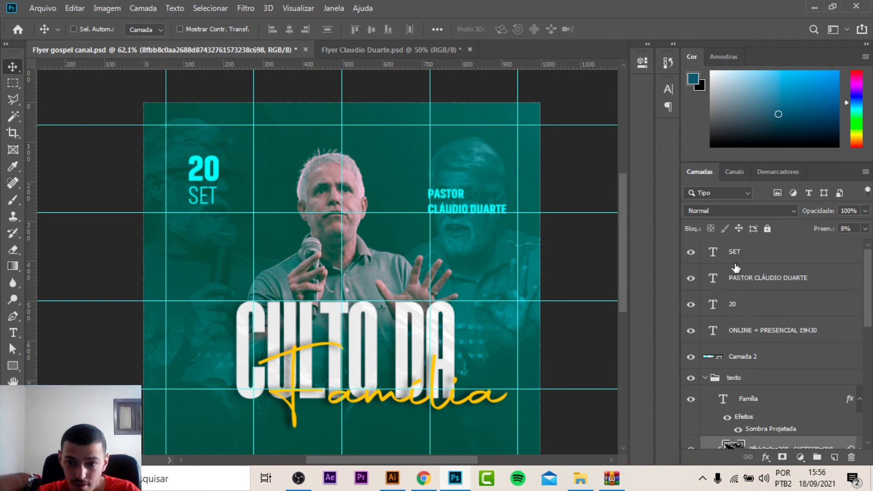
scroll(736, 318, "down", 3)
scroll(729, 318, "down", 3)
scroll(732, 336, "down", 3)
scroll(746, 401, "down", 2)
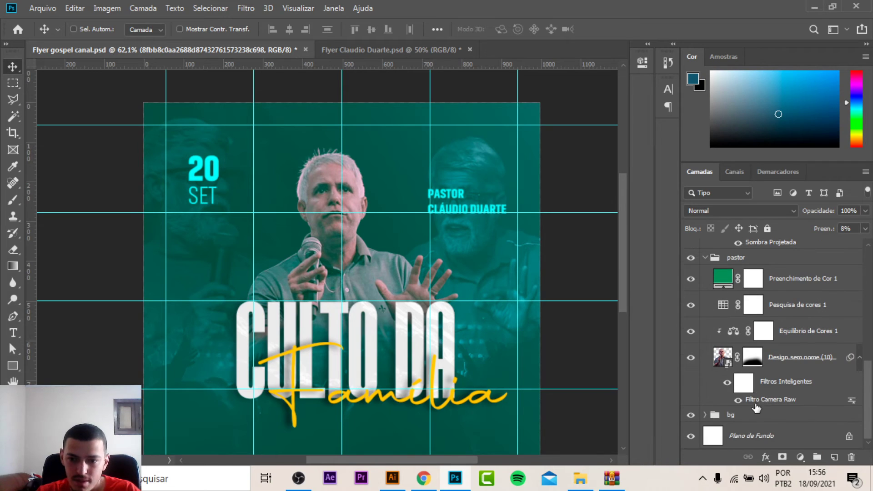
left_click(706, 416)
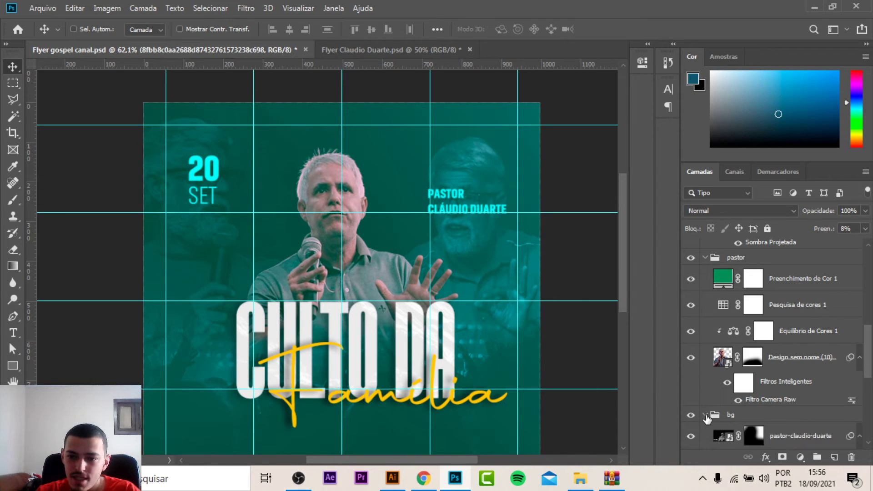
scroll(780, 410, "down", 3)
Enlarge the faded pastor background photo to about 121% and reposition it
left_click(726, 359)
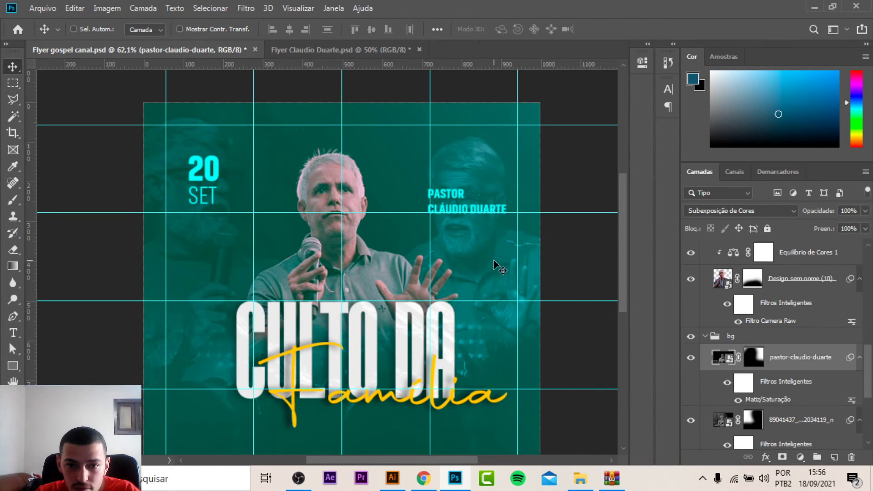
left_click_drag(495, 261, 492, 222)
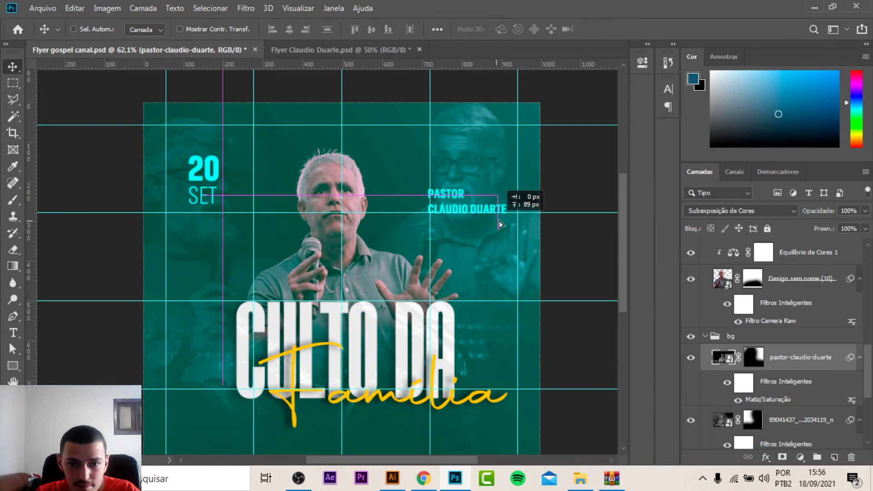
left_click_drag(492, 222, 497, 233)
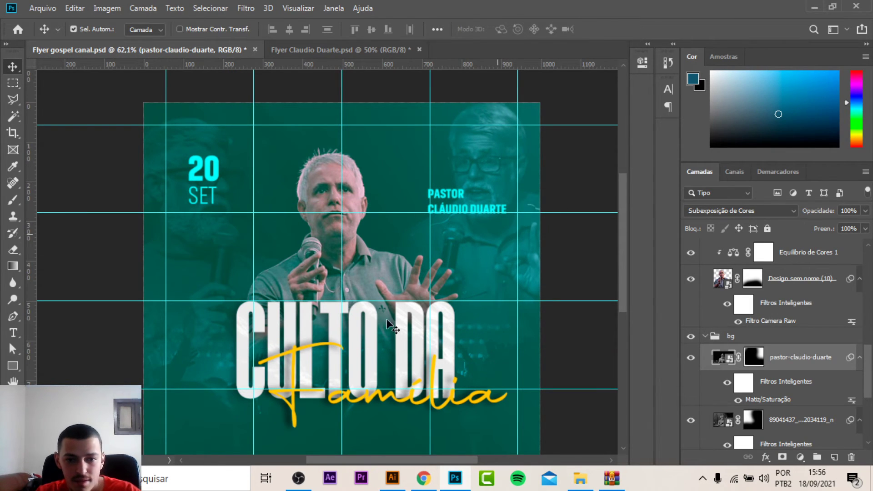
key("ctrl+t")
left_click_drag(244, 349, 132, 352)
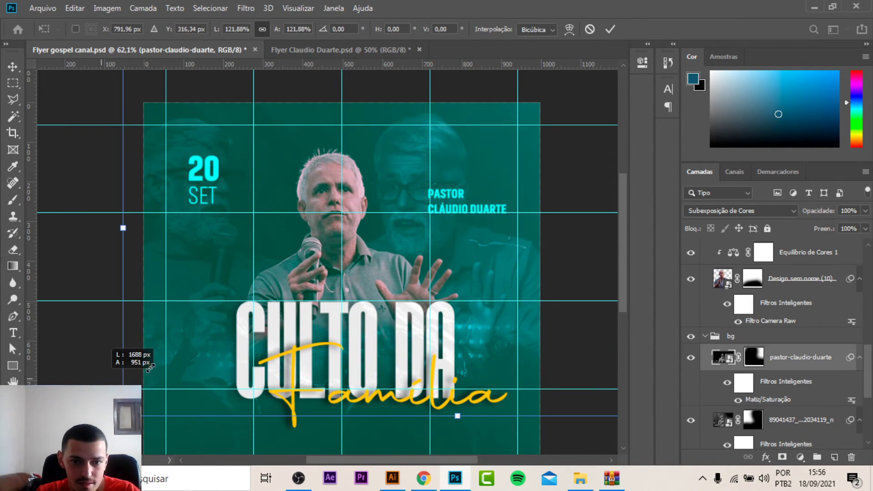
left_click_drag(452, 296, 455, 307)
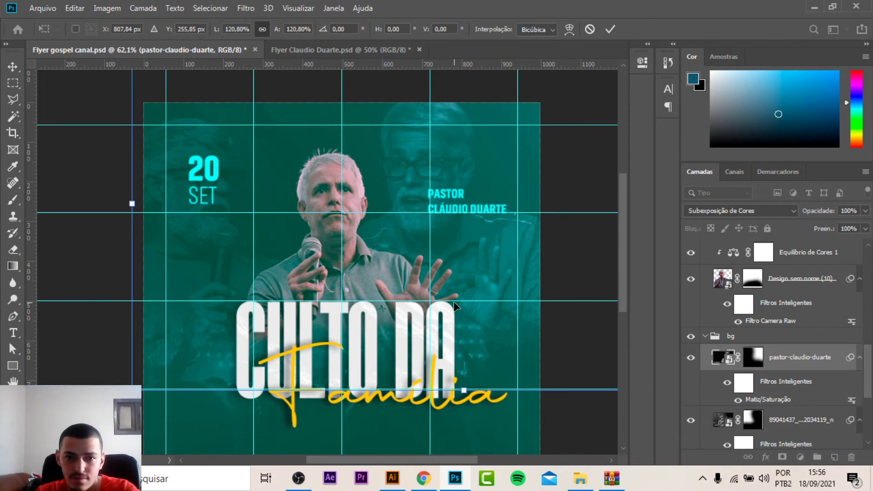
key("Return")
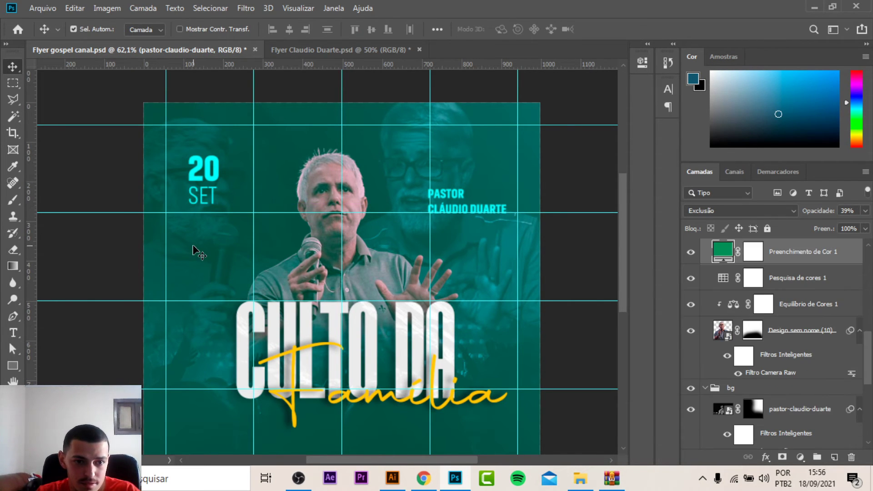
Move the second faded photo layer 89041437 toward the upper left and hide the guides
scroll(779, 343, "down", 2)
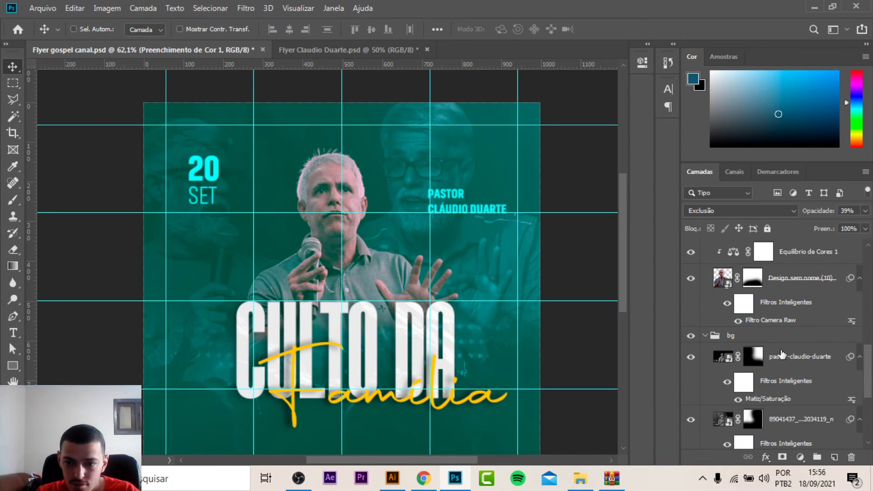
scroll(755, 373, "down", 1)
left_click(724, 339)
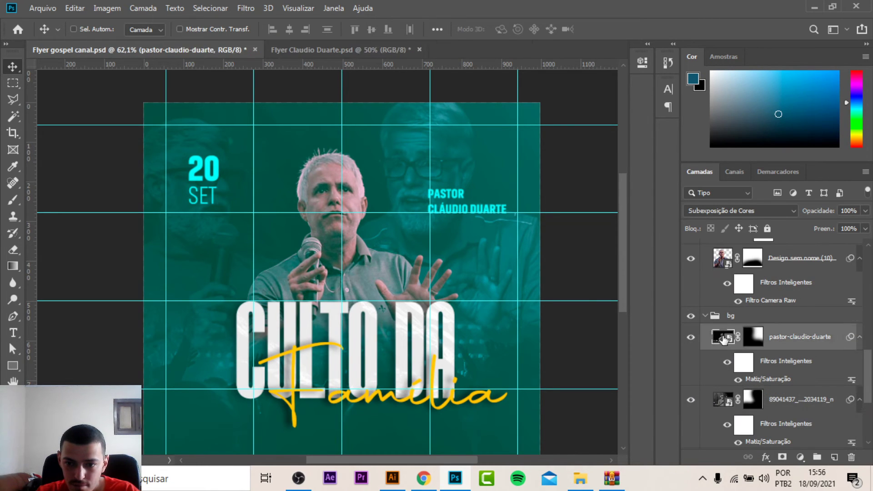
left_click_drag(226, 248, 293, 234)
key("ctrl+z")
key("ctrl+z")
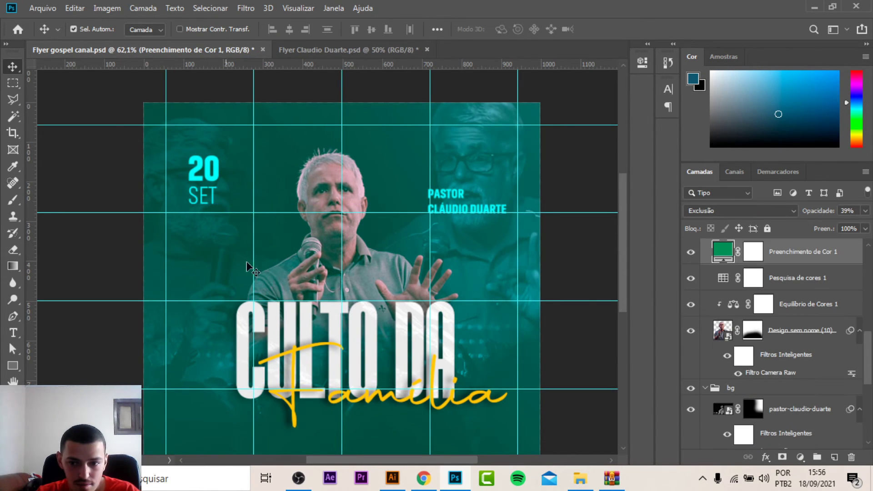
left_click(801, 412)
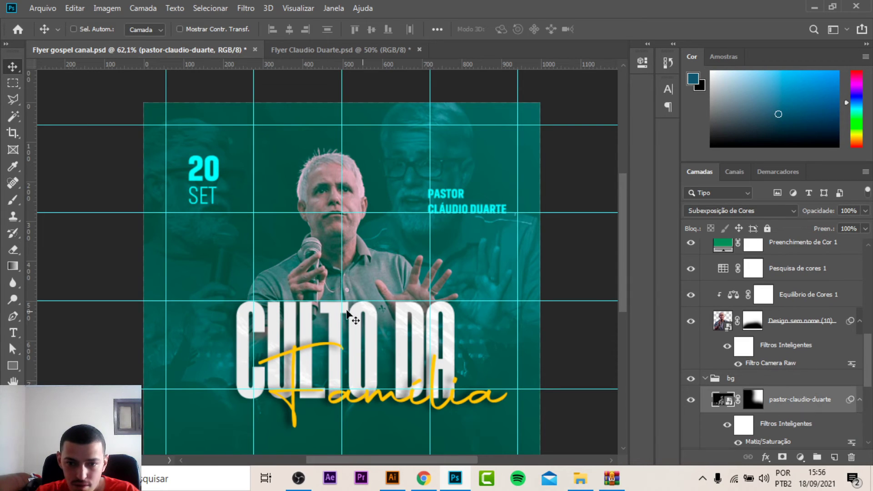
scroll(815, 356, "down", 2)
left_click(810, 383)
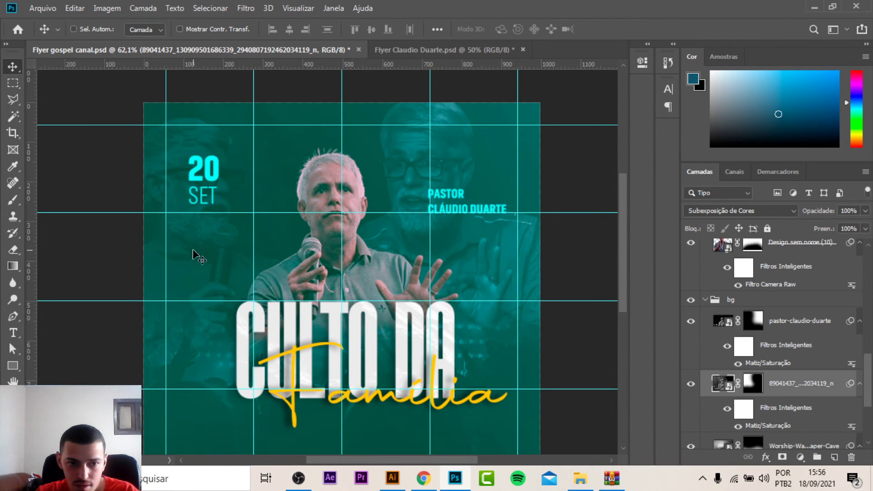
left_click_drag(238, 240, 241, 235)
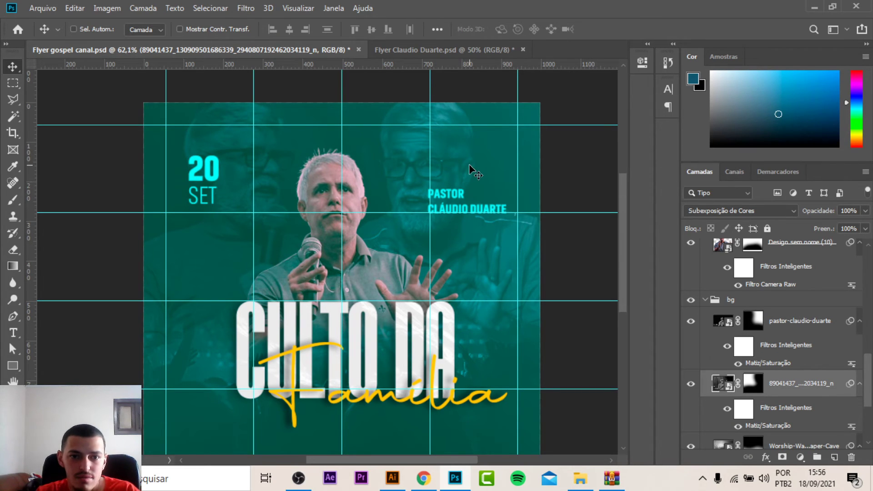
key("ctrl+semicolon")
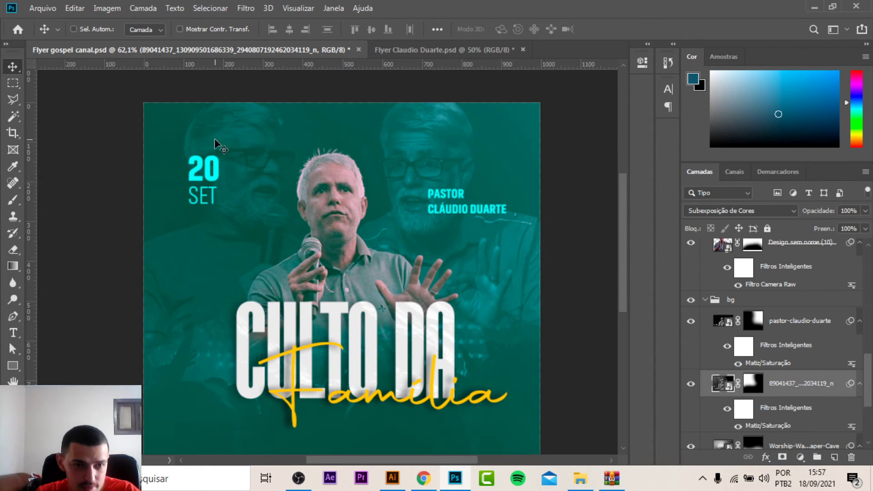
Change the CLÁUDIO DUARTE text line to the Akhand-Light font
key("t")
triple_click(473, 209)
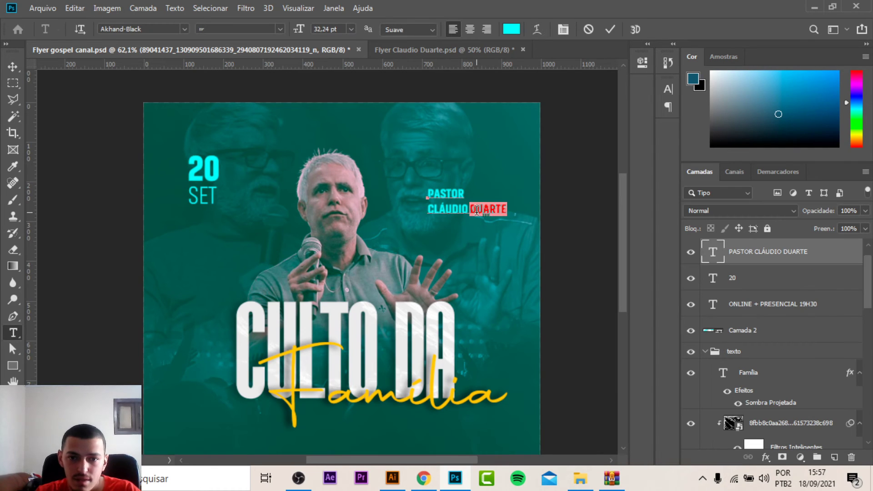
left_click(668, 89)
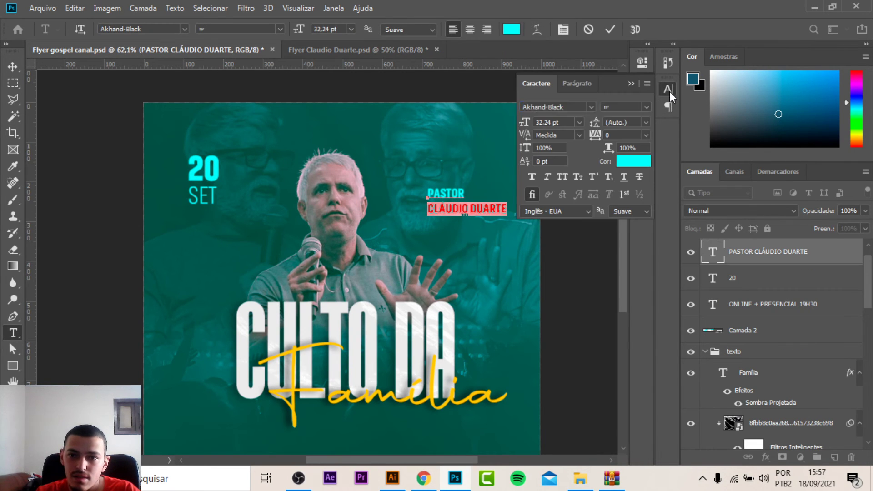
left_click(591, 107)
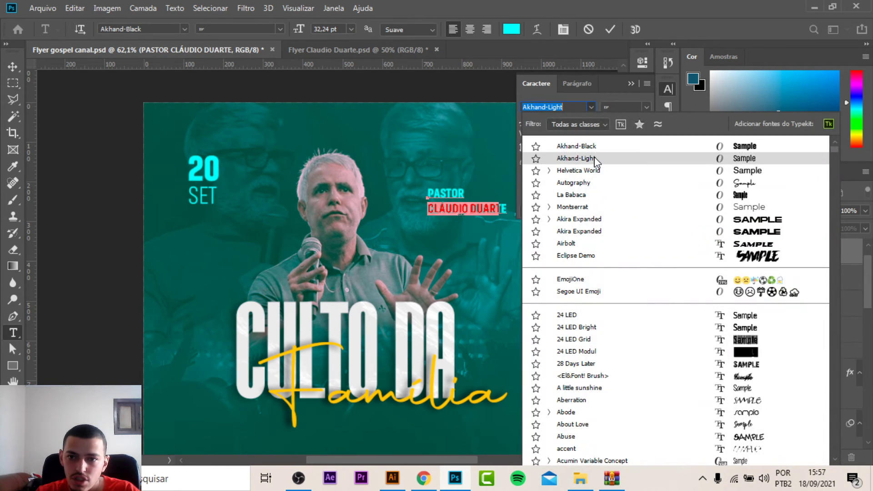
left_click(576, 160)
left_click(14, 66)
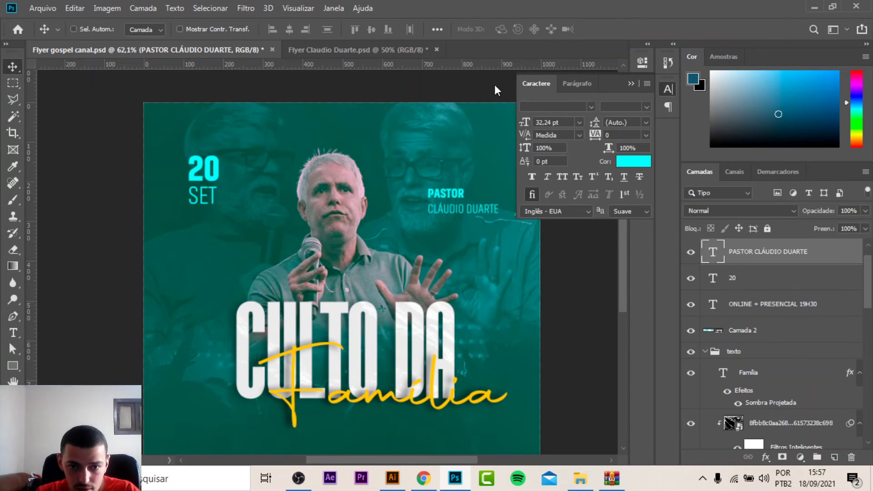
left_click(631, 83)
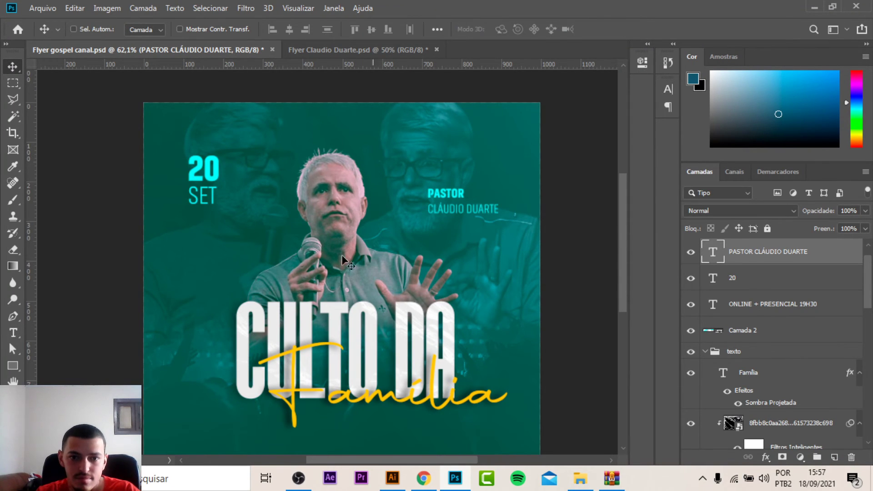
Show the guides and move the 20 SET date lower on the flyer
key("ctrl+semicolon")
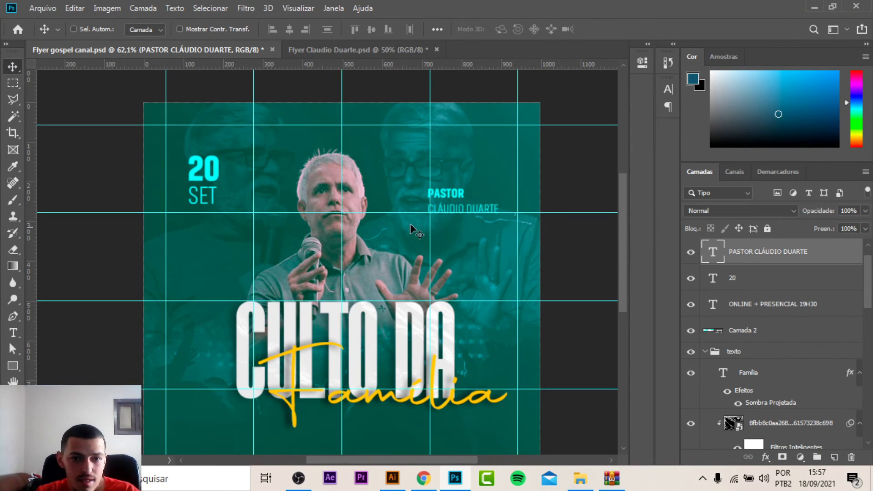
left_click(209, 197, "ctrl")
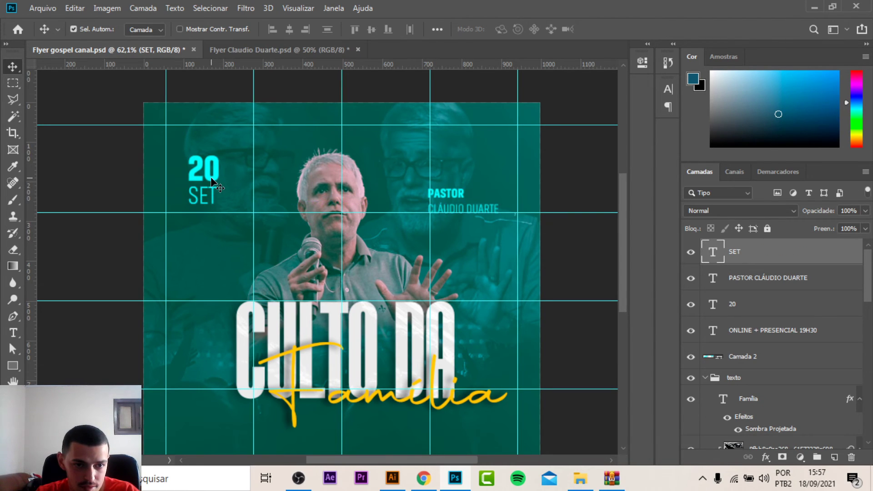
left_click(211, 182, "ctrl+shift")
left_click_drag(207, 192, 209, 209)
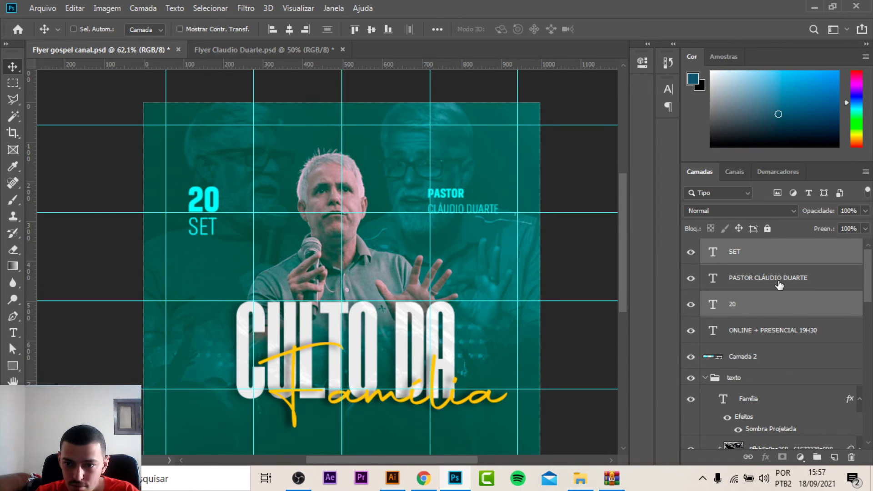
Enlarge the PASTOR CLÁUDIO DUARTE text to about 128% and move it down about 50 px
key("alt+bracketleft")
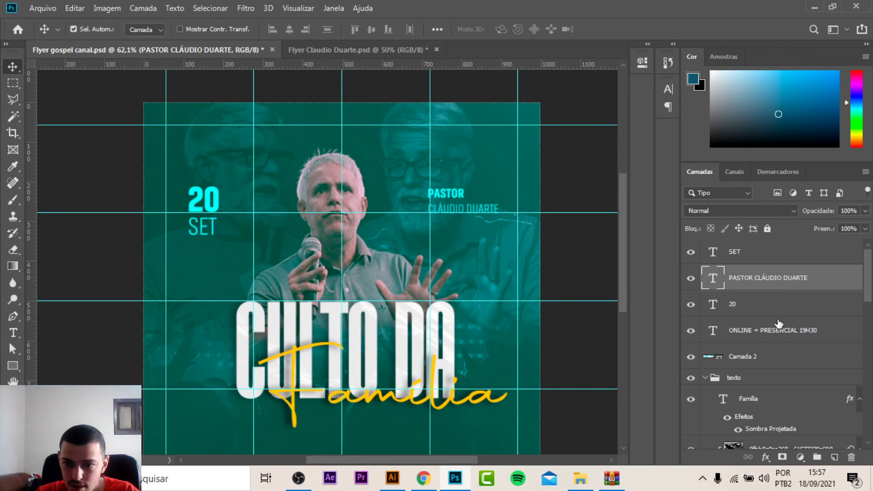
key("ctrl+t")
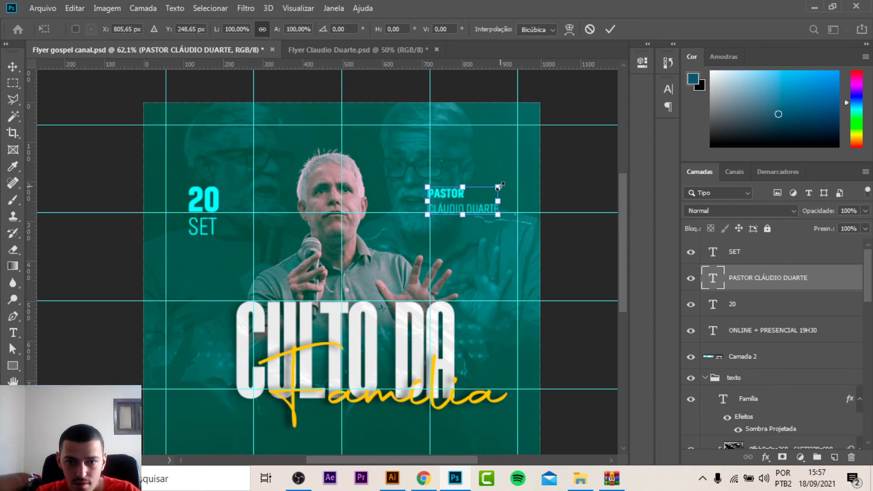
left_click_drag(499, 187, 520, 179)
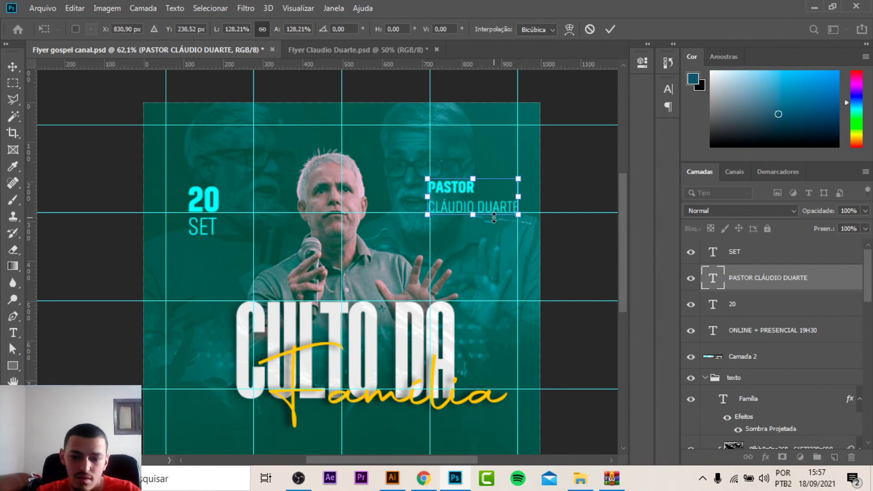
key("Return")
left_click_drag(461, 197, 462, 219)
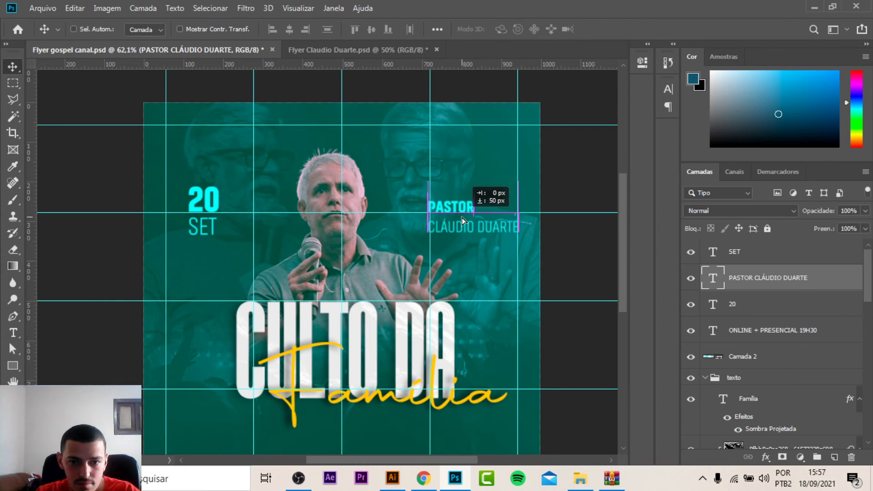
key("ctrl+h")
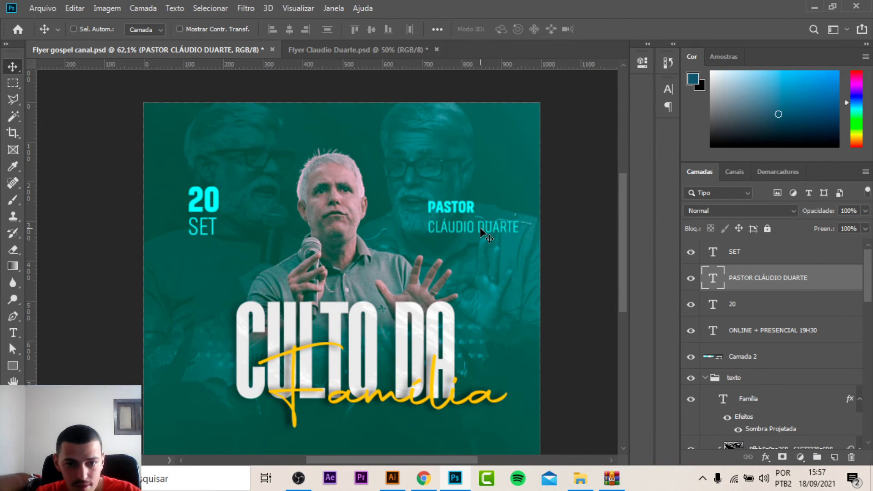
key("ctrl+h")
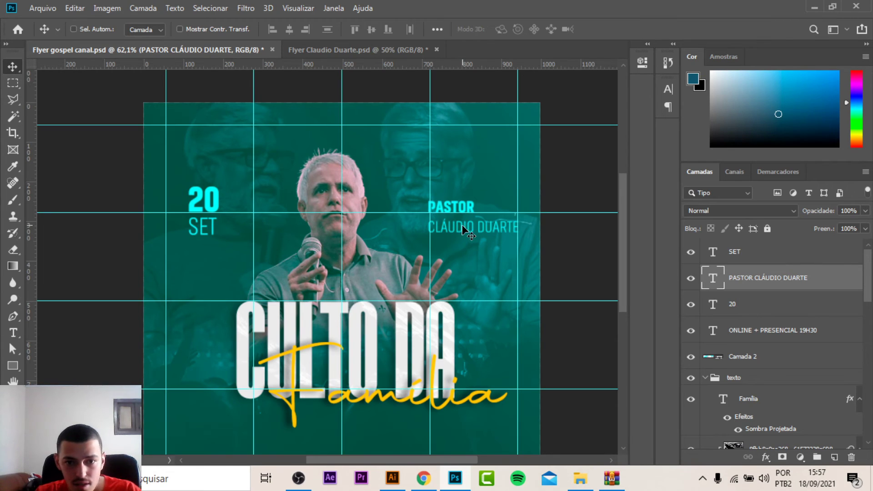
Right-align the pastor name text and push it to the flyer's right edge
left_click(337, 50)
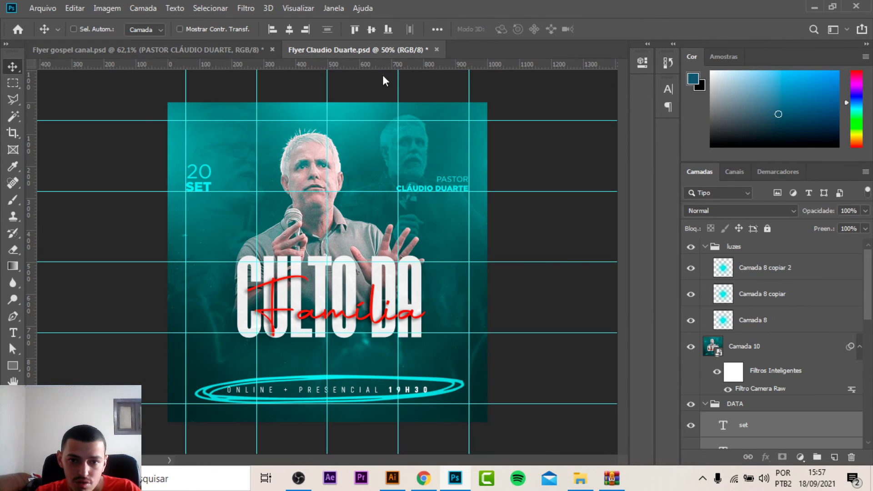
left_click(175, 50)
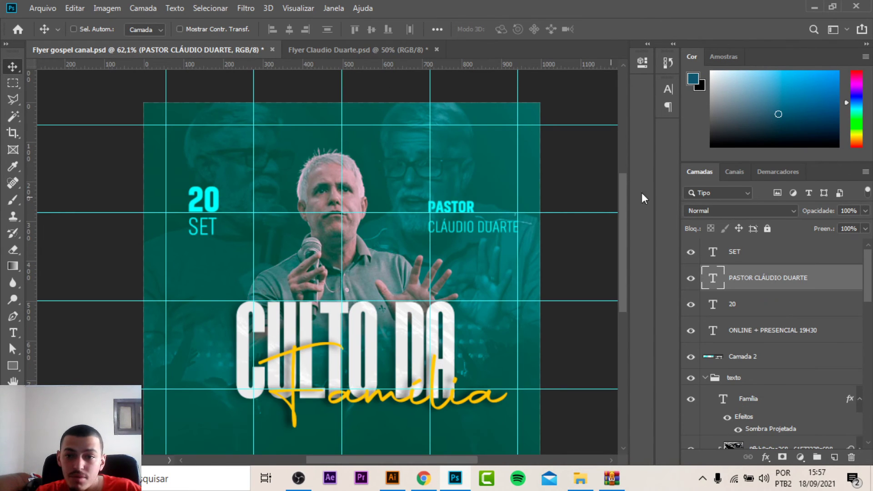
left_click(669, 89)
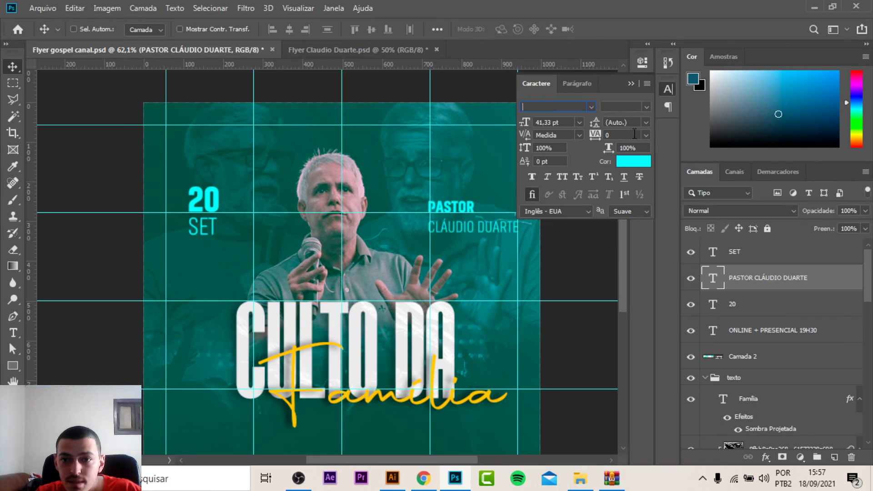
left_click(578, 84)
left_click(569, 107)
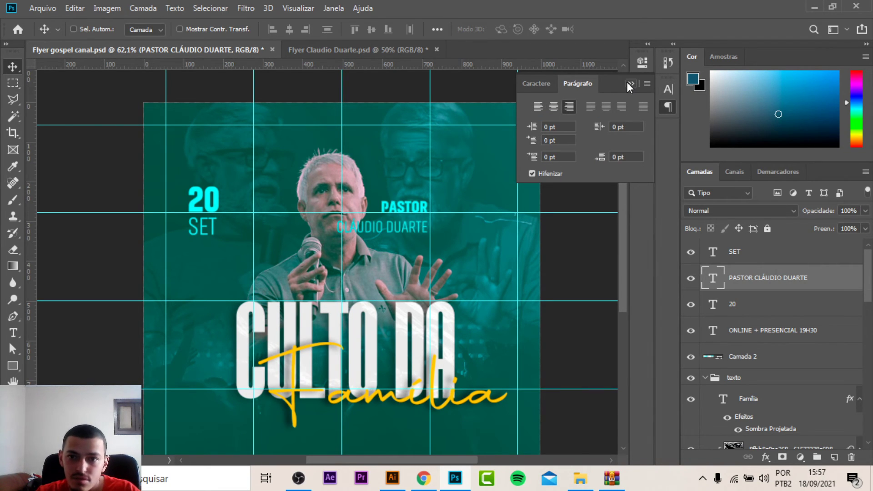
left_click(537, 84)
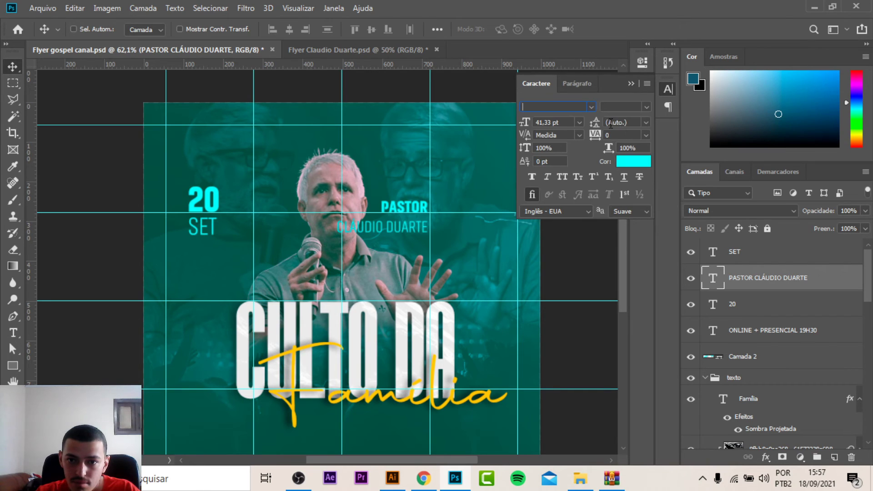
left_click(631, 84)
left_click_drag(408, 209, 495, 208)
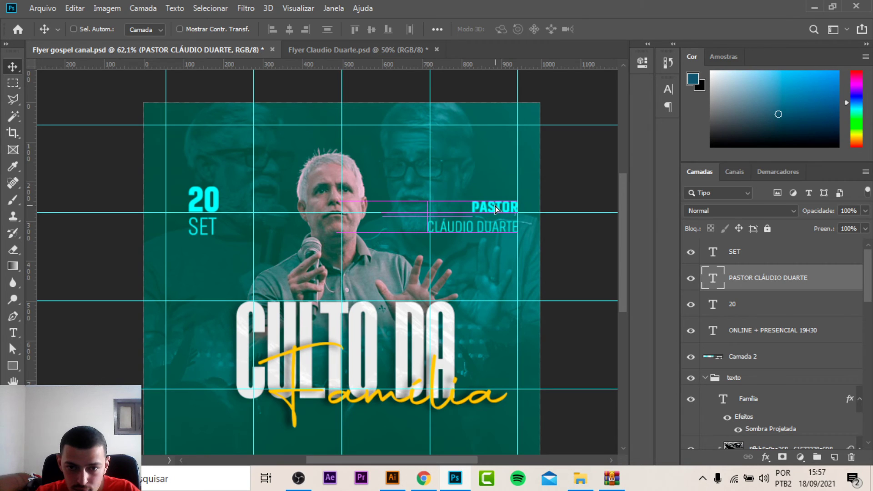
Hide the guides, review the layout, and open the Arquivo menu
key("ctrl+semicolon")
scroll(451, 259, "down", 3)
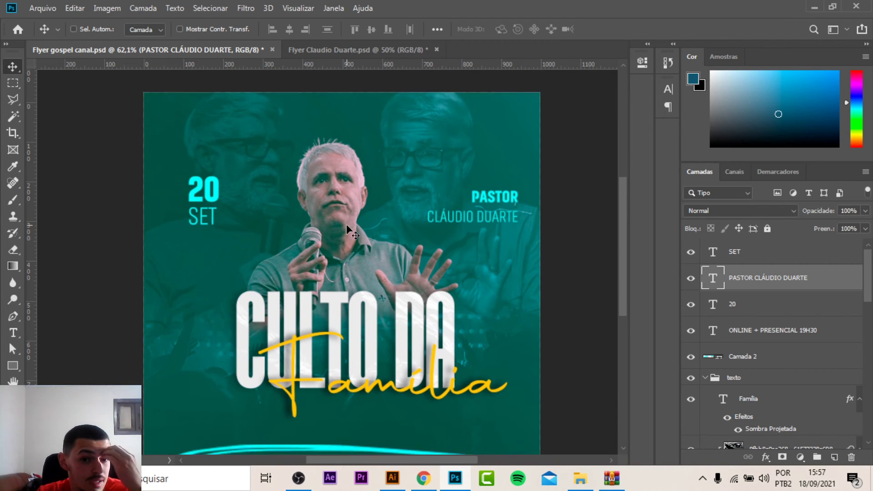
scroll(325, 179, "down", 1, "alt")
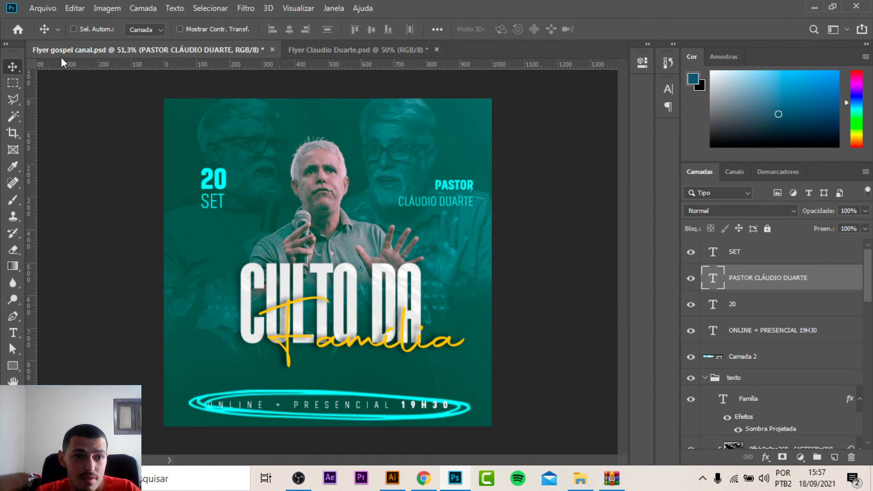
left_click(42, 8)
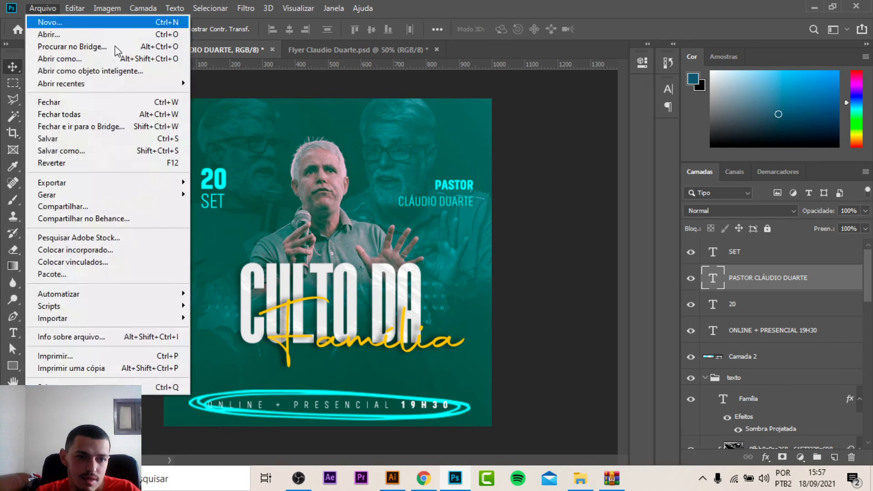
Place the colourful holographic light texture from Texturas Pack Materiais 2021 on the flyer's left side
left_click(93, 251)
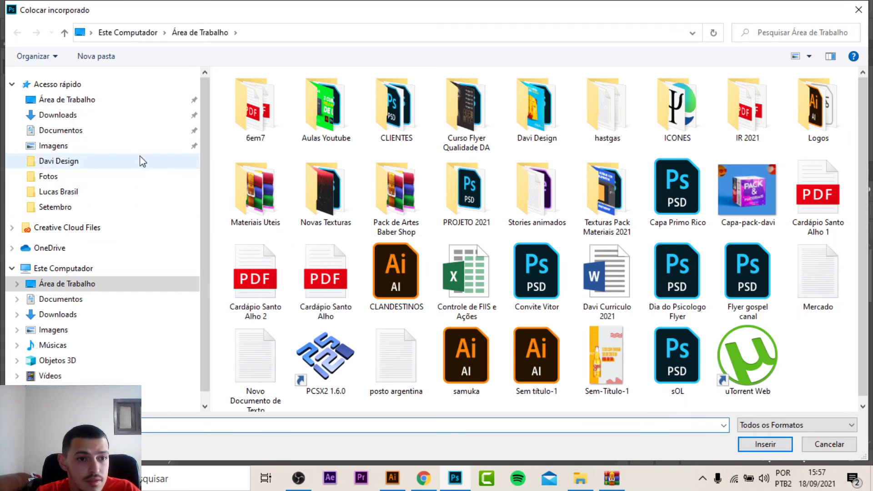
left_click(116, 101)
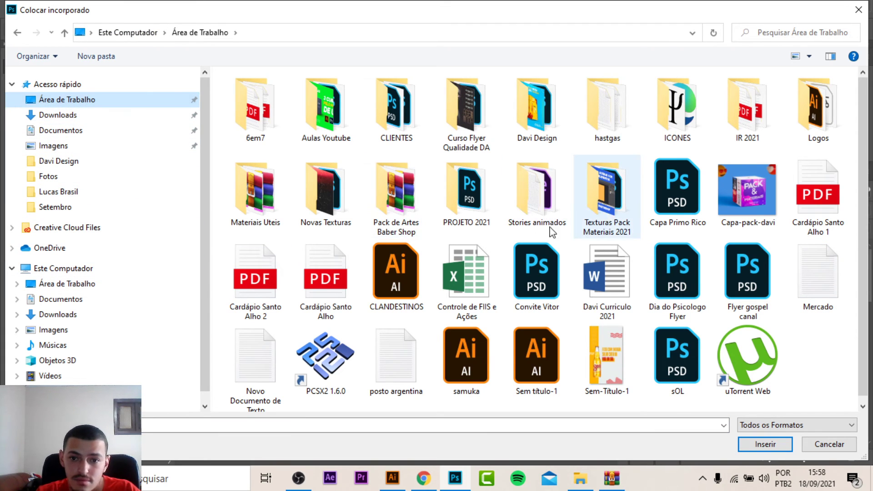
double_click(627, 209)
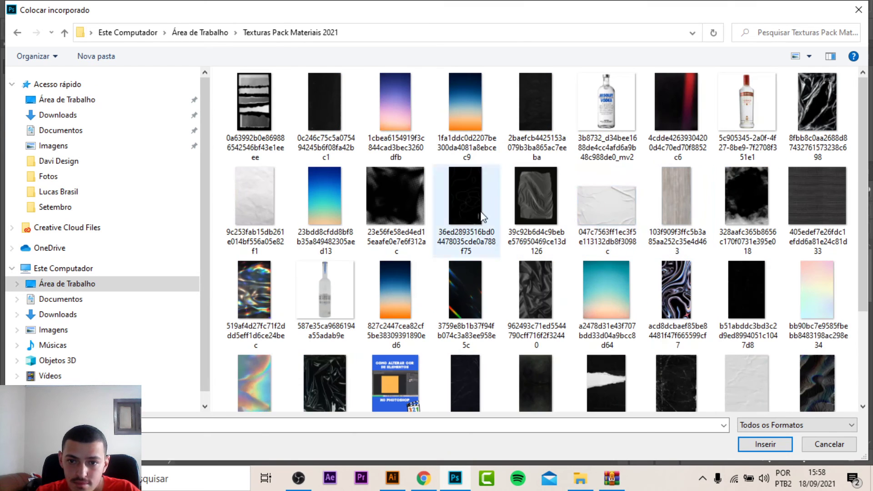
scroll(400, 204, "down", 3)
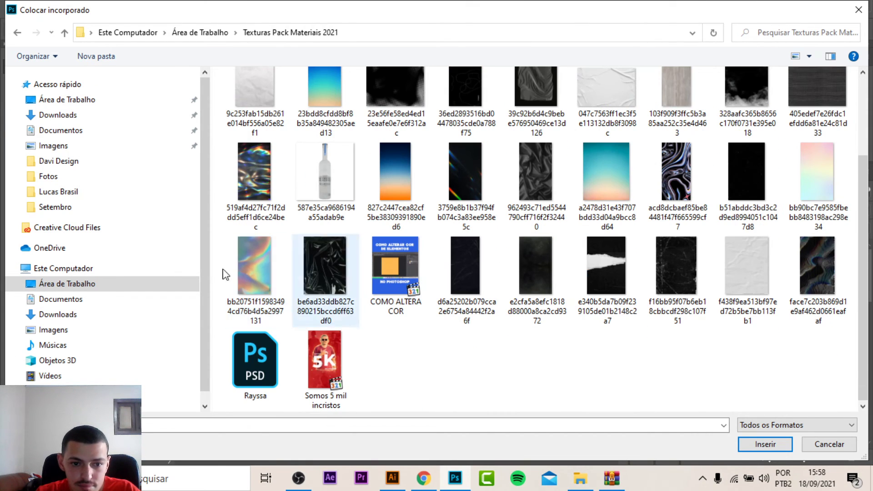
left_click(257, 270)
left_click(343, 286)
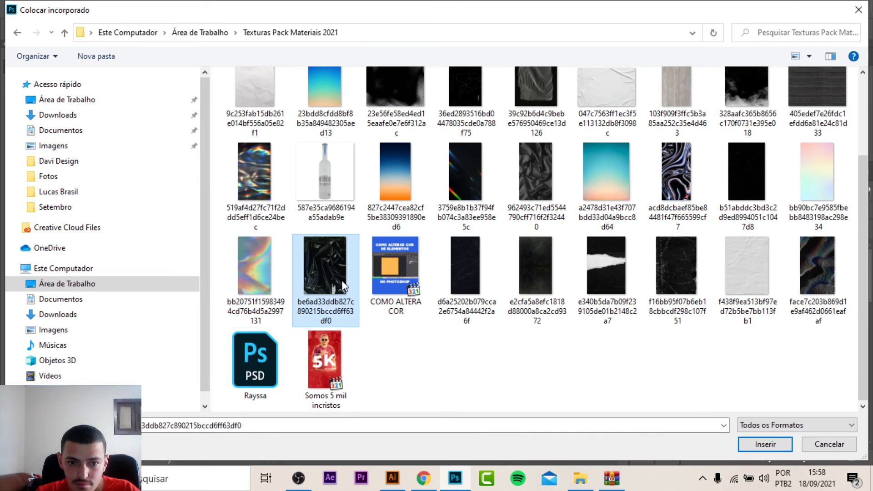
left_click(254, 273)
left_click(279, 181)
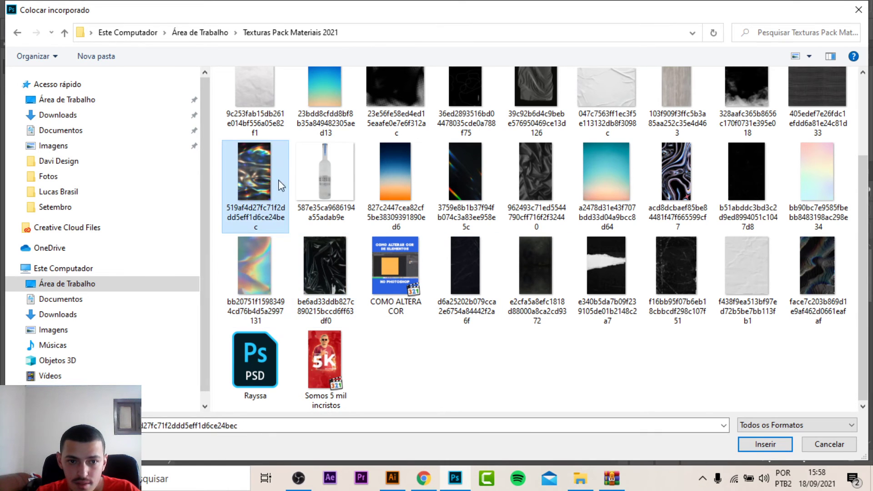
left_click(773, 450)
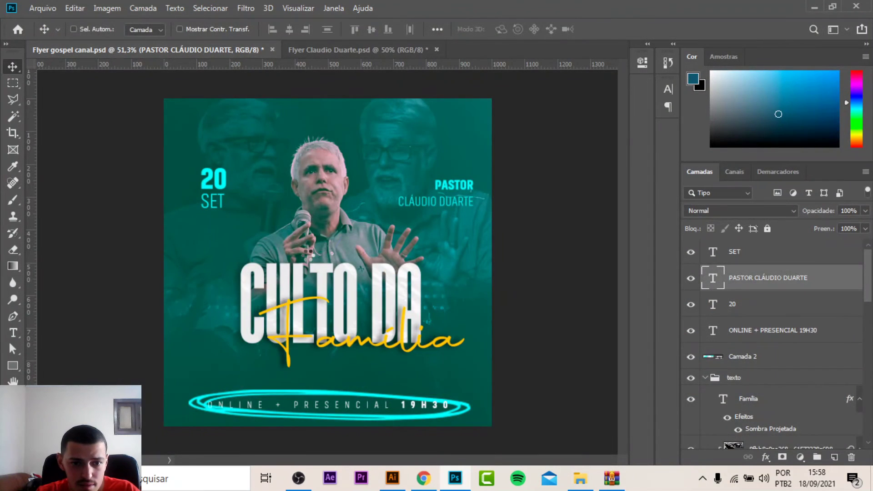
left_click_drag(364, 279, 292, 278)
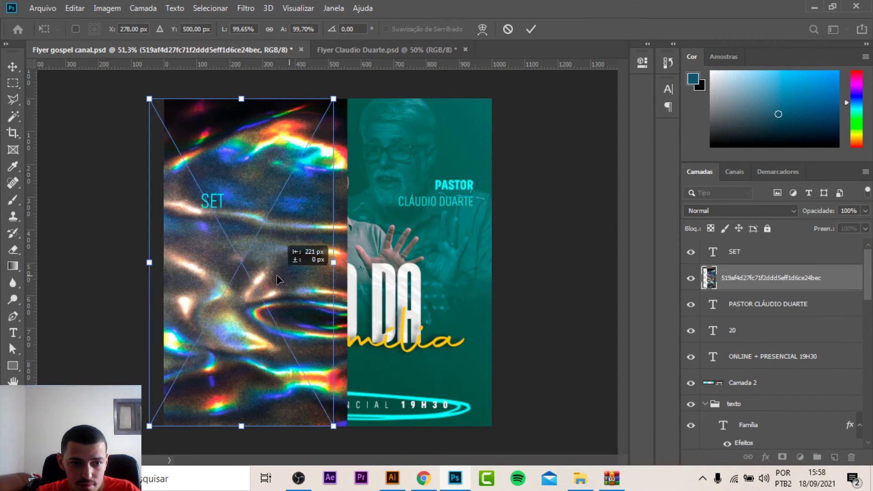
key("Return")
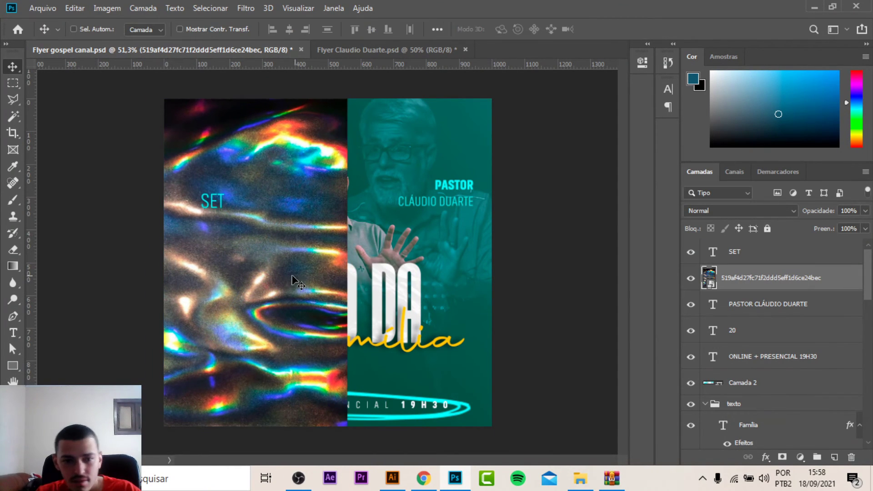
Copy the texture to the right, flip it horizontally, close the seam, and merge both halves
mouse_move(258, 268)
left_mouse_down()
mouse_move(464, 275)
mouse_move(445, 276)
left_mouse_up()
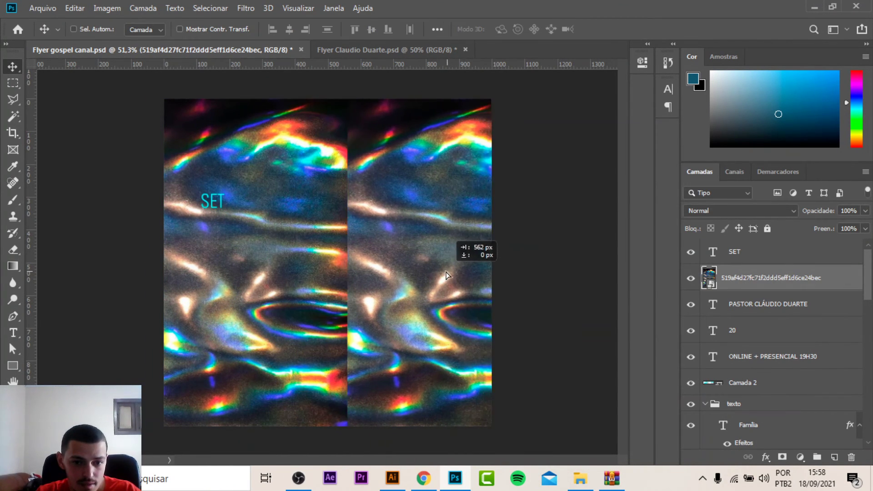
key("ctrl+t")
right_click(451, 281)
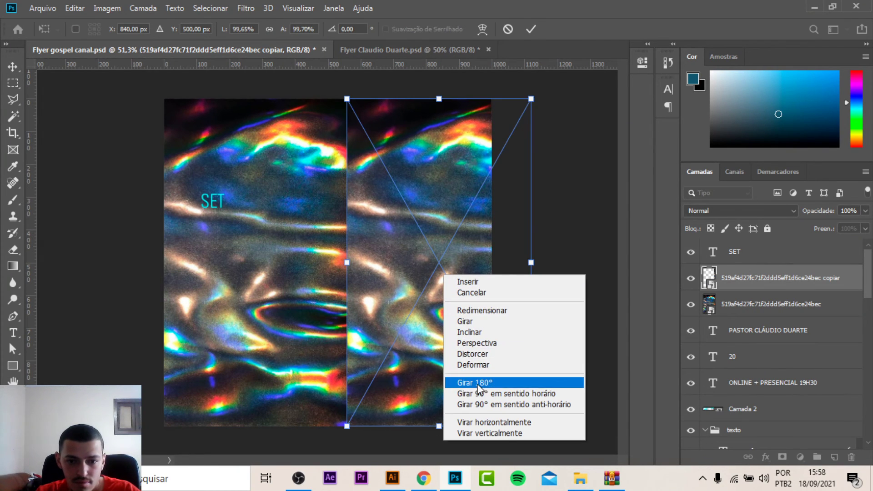
left_click(501, 421)
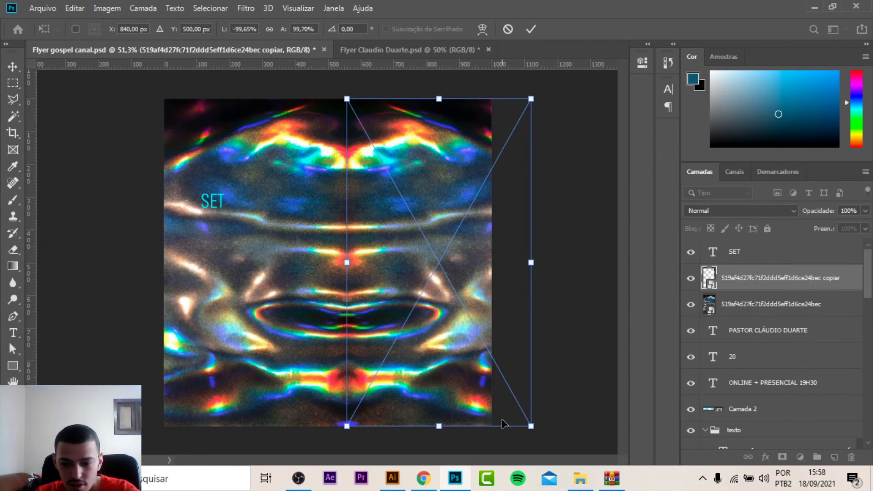
key("Return")
left_click_drag(440, 360, 444, 361)
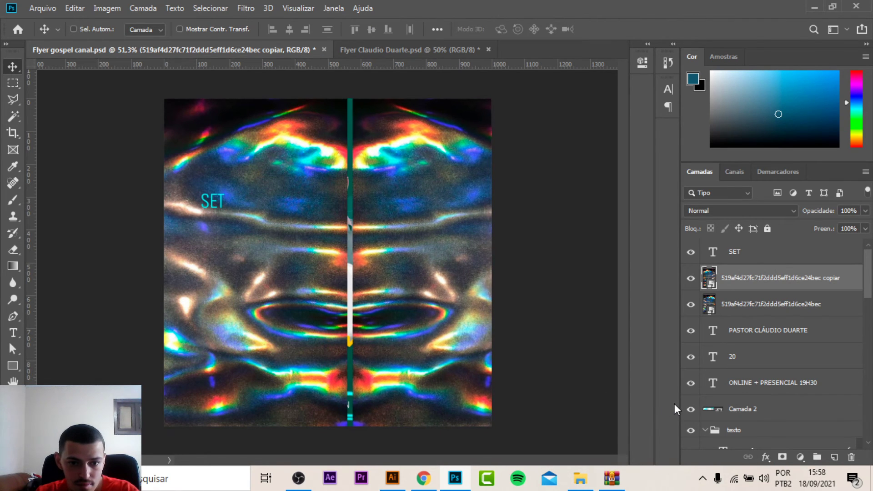
key("Left")
key("Left")
key("Left")
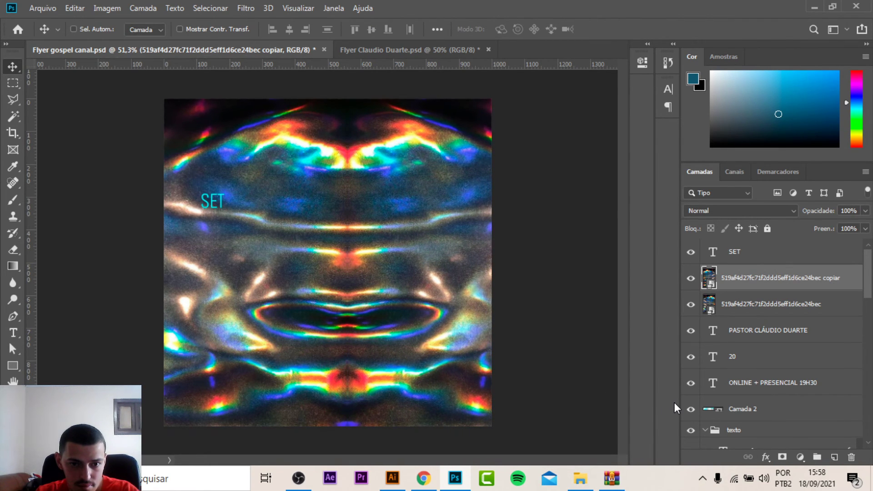
left_click(754, 306, "ctrl")
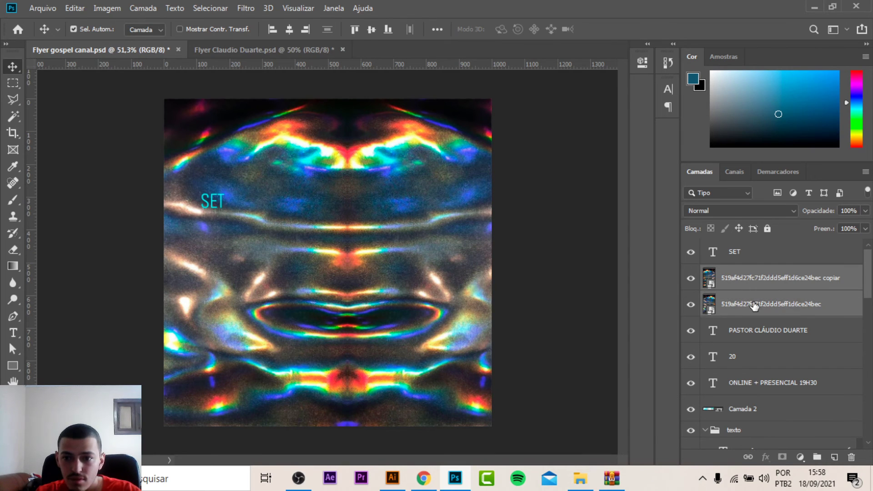
key("ctrl+e")
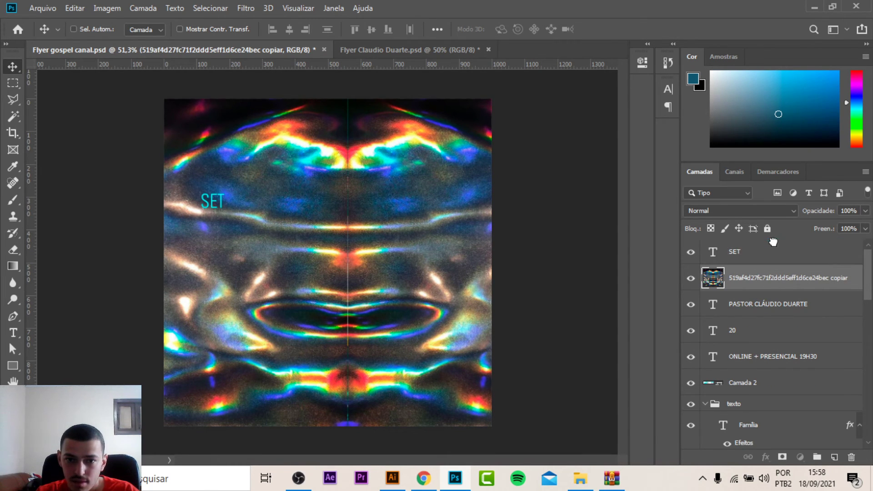
Undo the merge, re-nudge the mirrored copy to remove the seam, and merge again
left_click_drag(773, 241, 773, 243)
left_click_drag(431, 248, 452, 251)
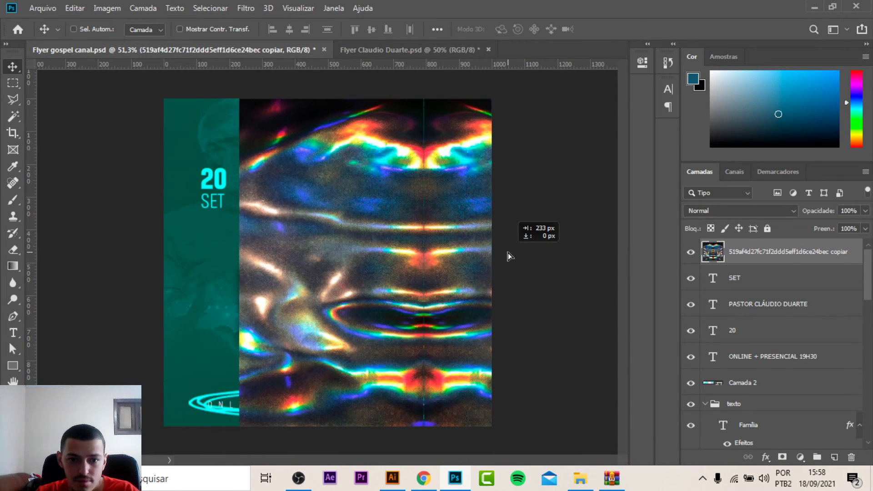
key("ctrl+z")
key("ctrl+z")
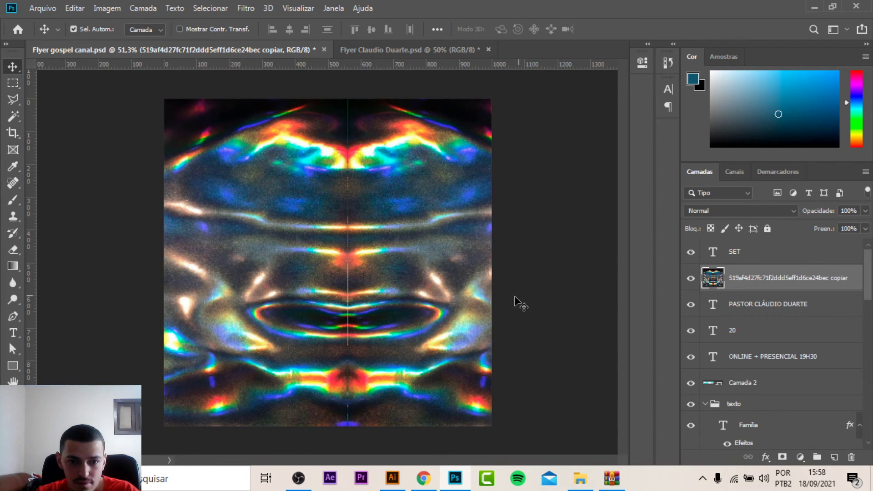
key("ctrl+z")
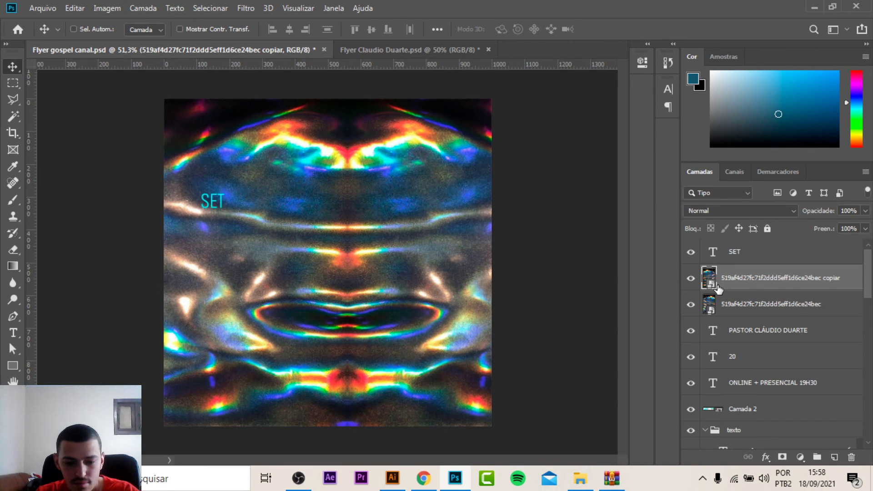
key("shift+Left")
key("shift+Left")
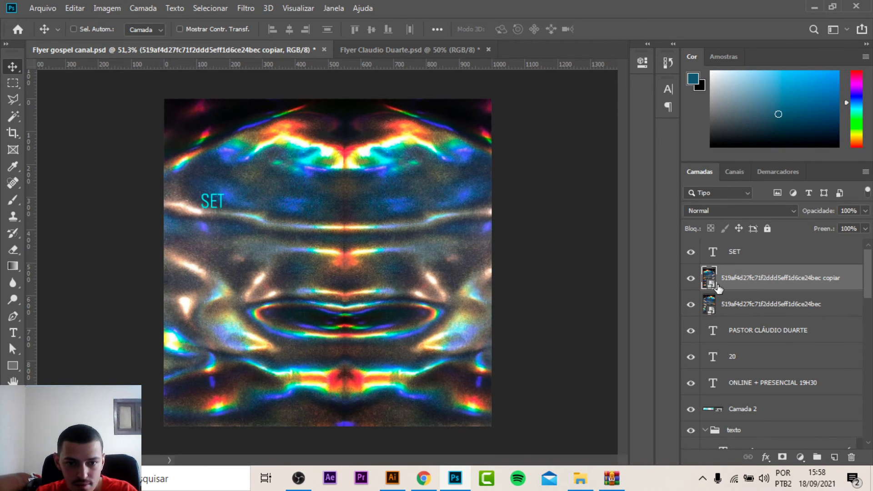
key("shift+Left")
key("shift+Right")
key("shift+Right")
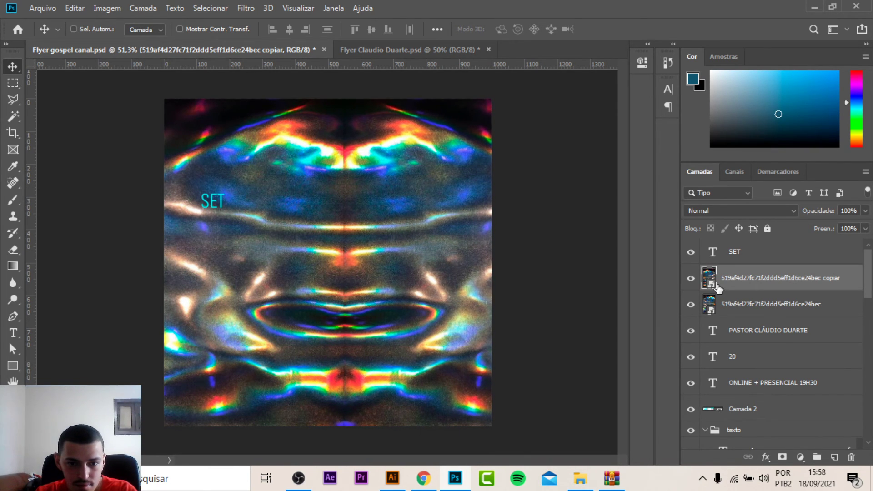
key("shift+Right")
key("shift+Right")
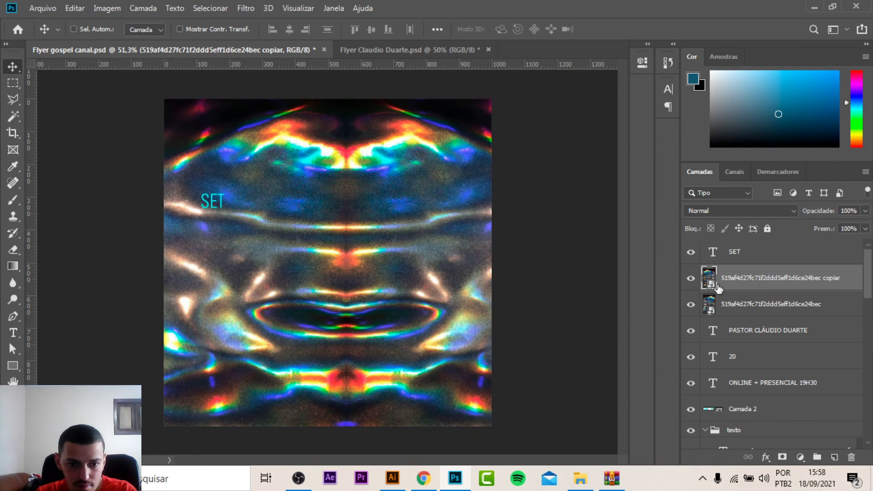
key("ctrl+e")
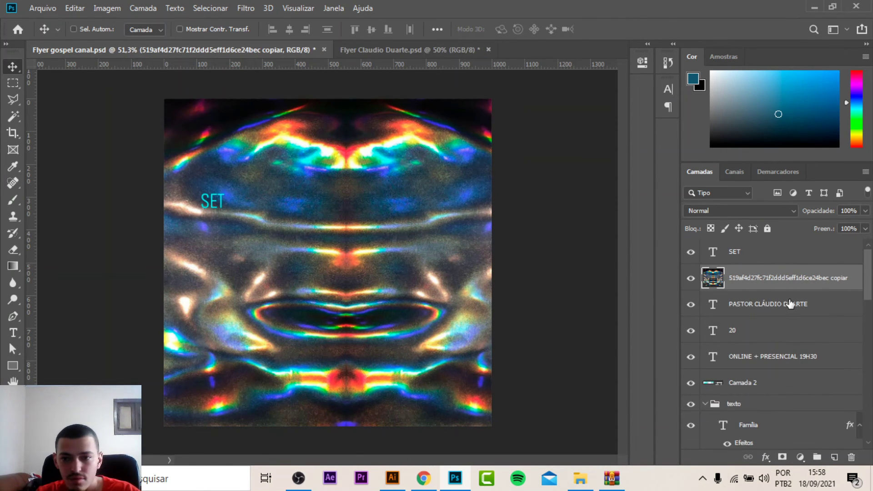
Set the texture to Clarear blend mode and tint it with Hue/Saturation Colorize
left_click(769, 211)
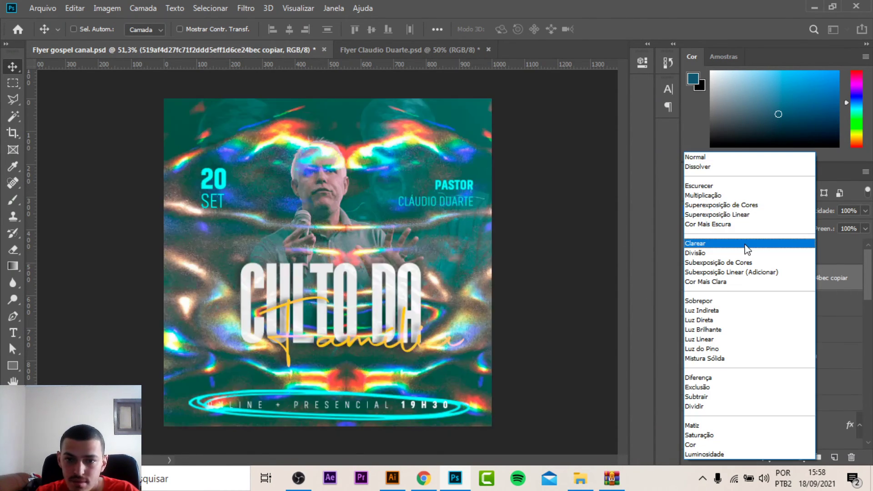
left_click(747, 250)
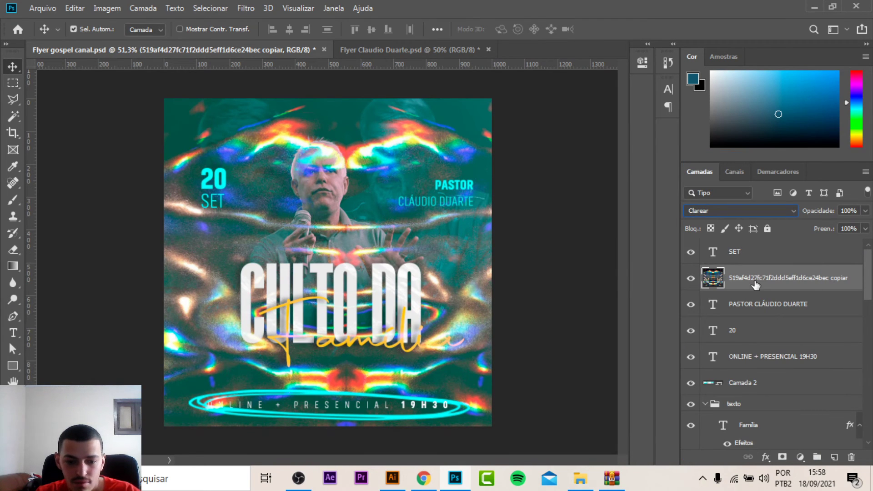
key("ctrl+u")
left_click_drag(630, 276, 505, 285)
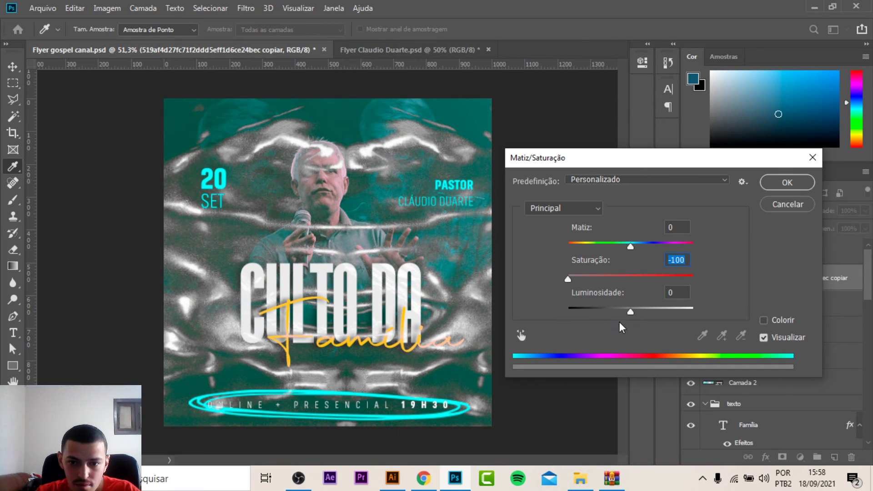
mouse_move(630, 312)
left_mouse_down()
mouse_move(698, 313)
mouse_move(618, 313)
left_mouse_up()
left_click_drag(631, 246, 588, 247)
key("ctrl+z")
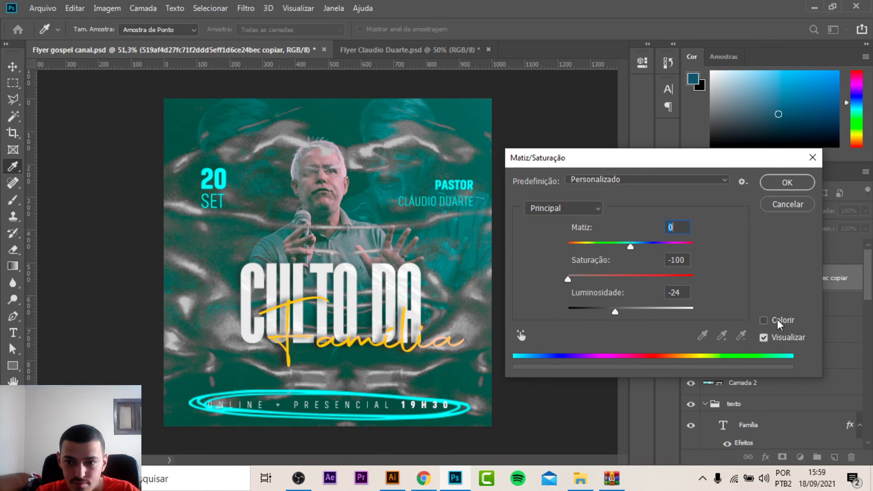
left_click(764, 320)
mouse_move(599, 279)
left_mouse_down()
mouse_move(632, 280)
mouse_move(523, 287)
mouse_move(653, 280)
mouse_move(636, 296)
left_mouse_up()
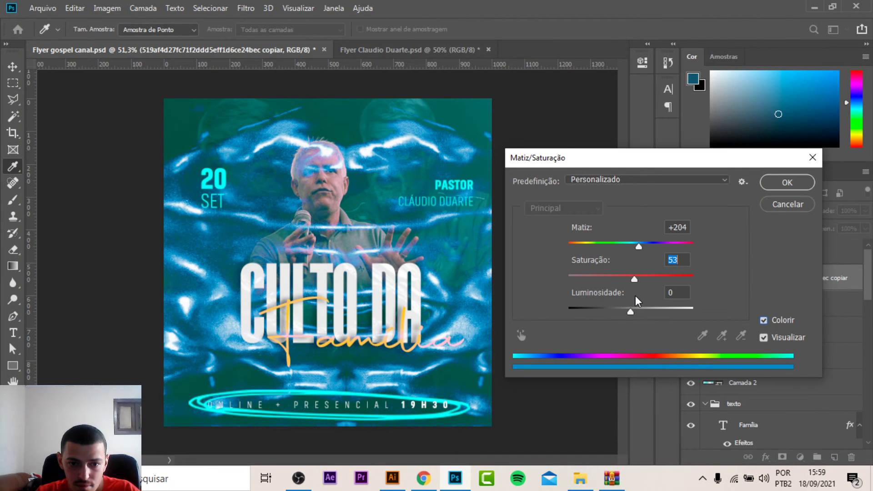
left_click(769, 184)
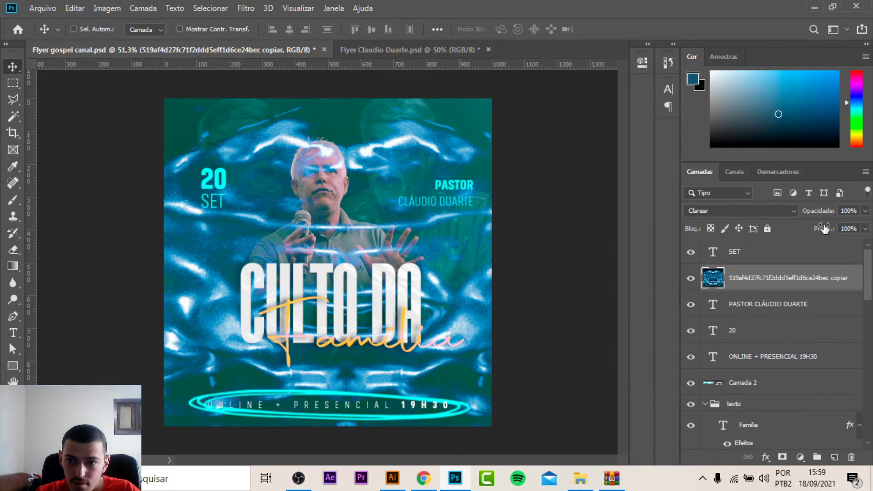
Lower the texture opacity to about 47% and move it beneath the pastor photo
left_click_drag(819, 212, 784, 216)
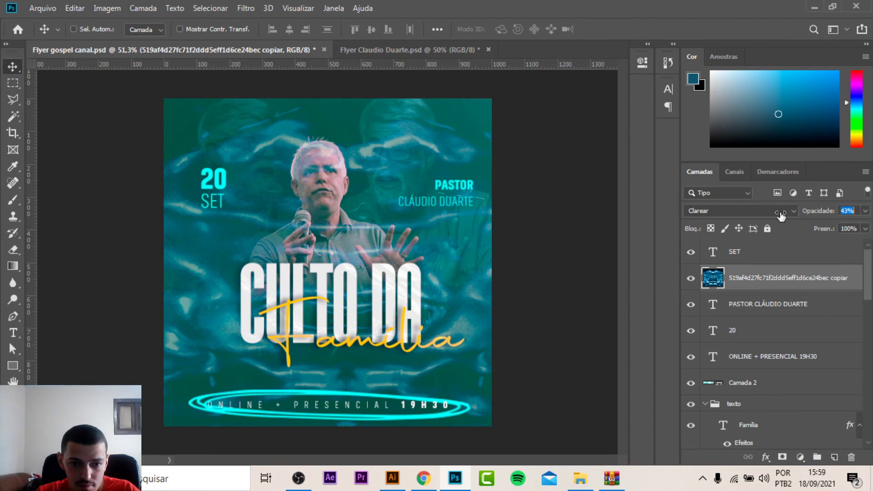
left_click_drag(757, 285, 734, 456)
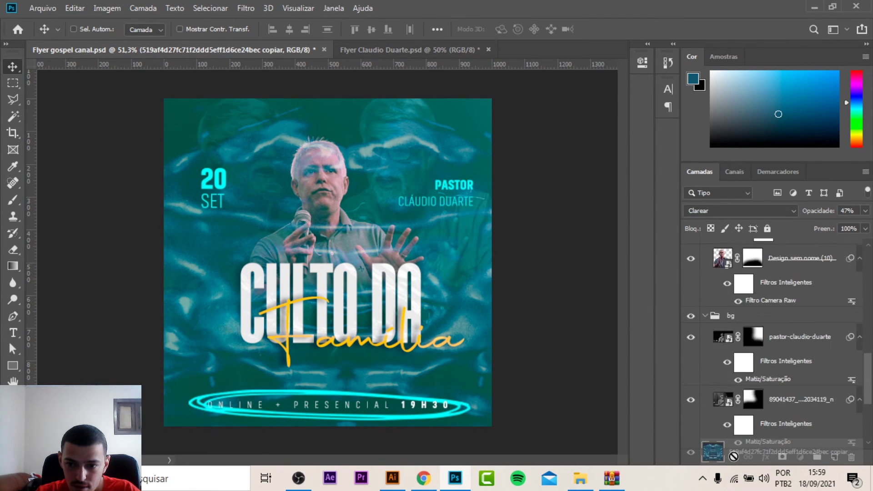
left_click_drag(734, 456, 760, 342)
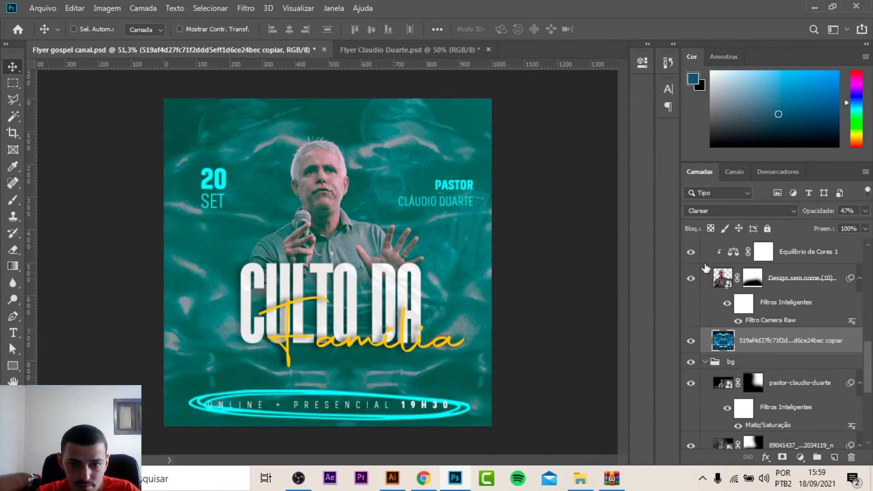
Add a mask to the texture layer and try brushing out its top area, then undo the stroke
left_click(782, 458)
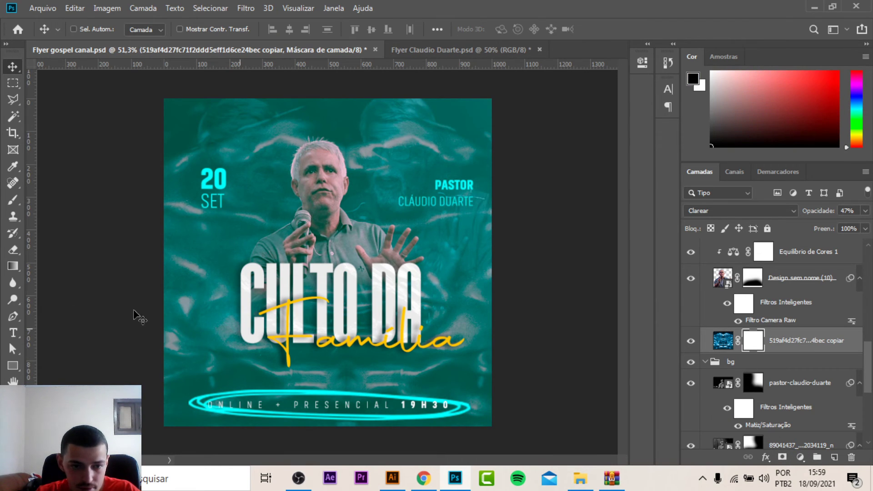
left_click(13, 201)
left_click_drag(233, 178, 540, 153)
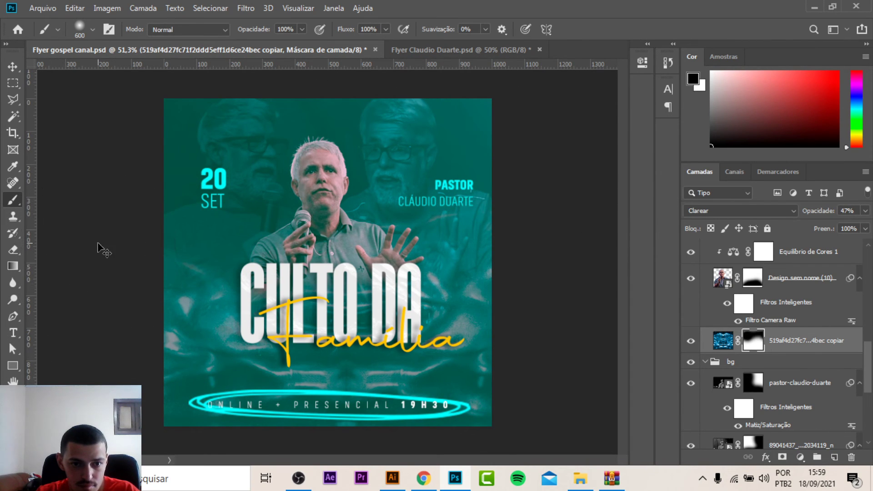
key("ctrl+z")
scroll(106, 227, "down", 2)
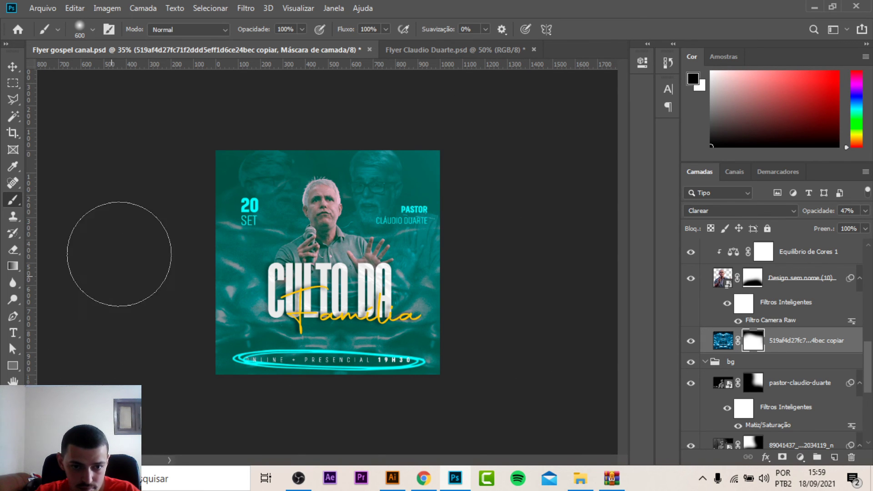
Fit the flyer to the window and shift the Família script about 69 px left
key("ctrl+0")
key("ctrl+semicolon")
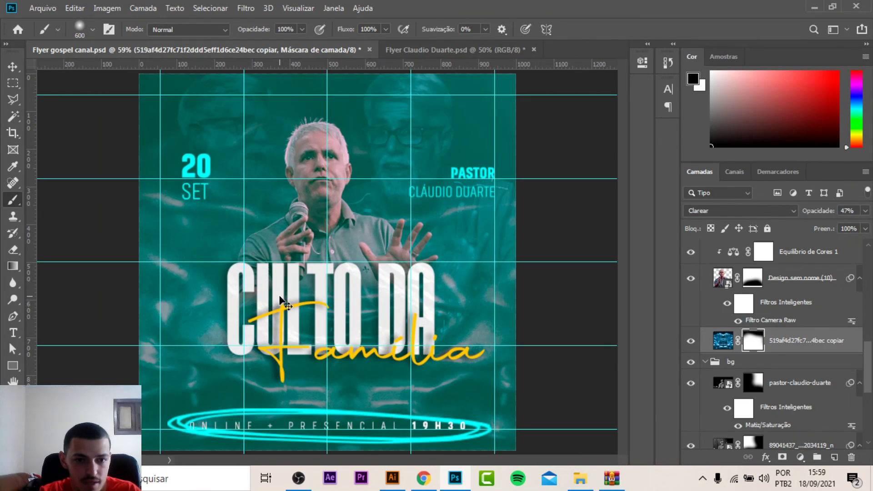
key("v")
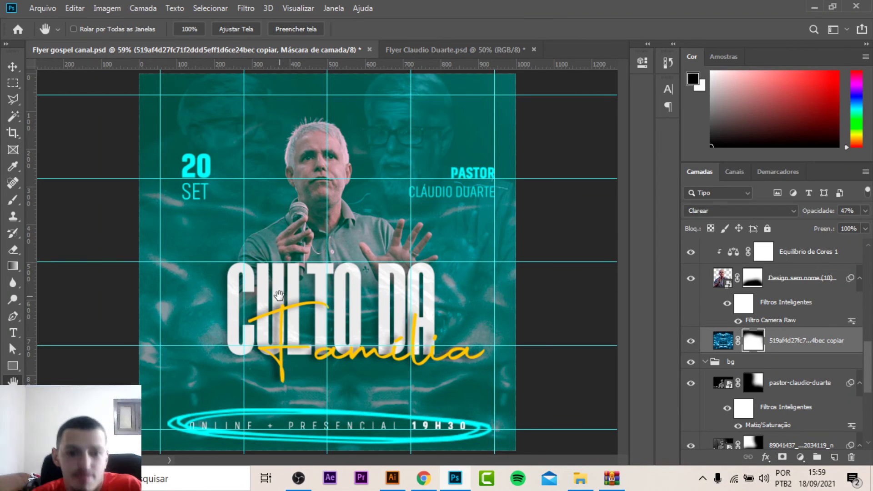
scroll(316, 256, "down", 2)
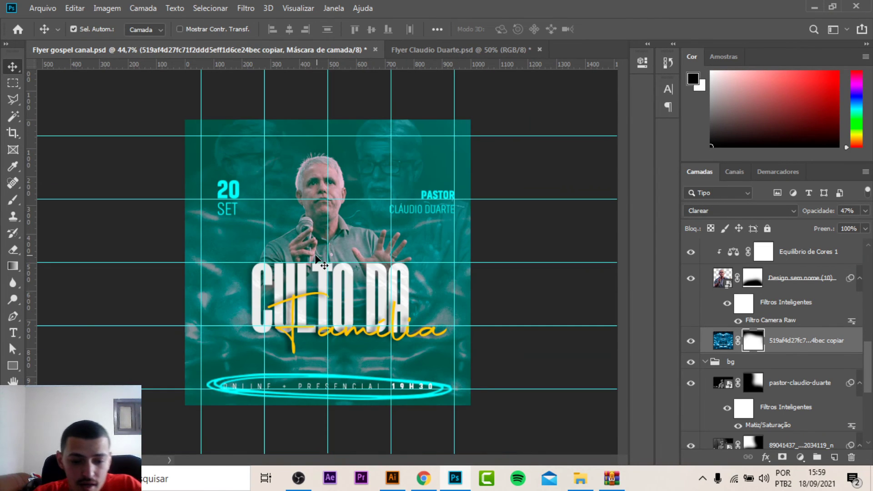
key("ctrl+semicolon")
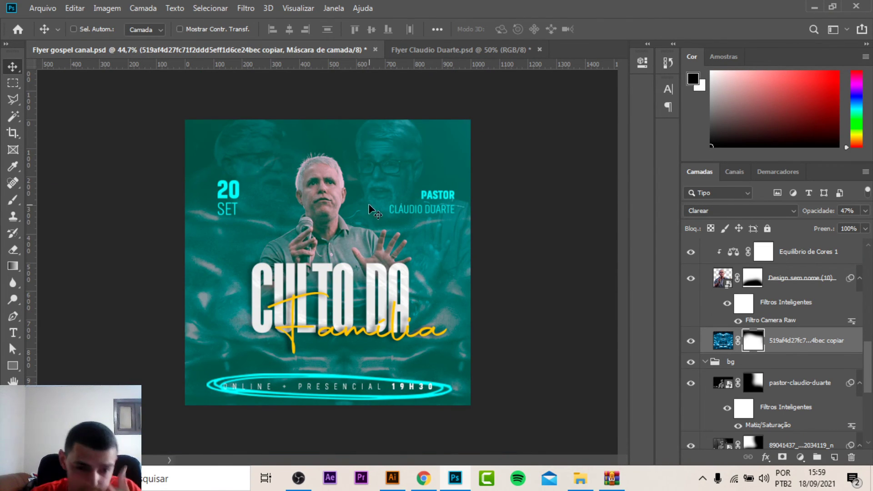
scroll(425, 310, "up", 1)
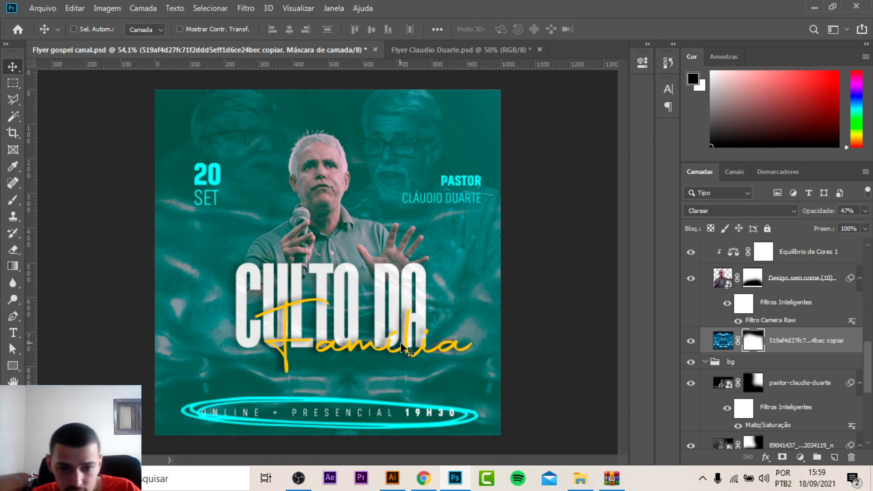
left_click_drag(406, 351, 379, 360)
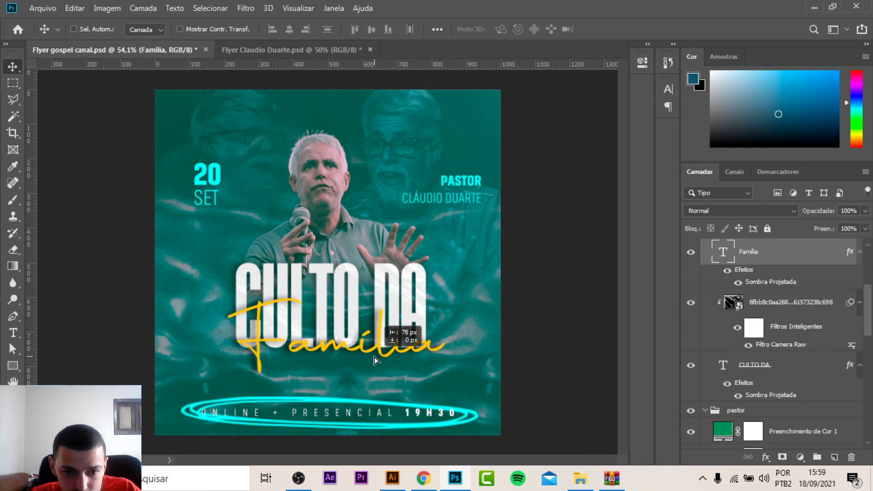
Select the standard brush and create a new empty layer at the top of the stack
left_click(13, 200)
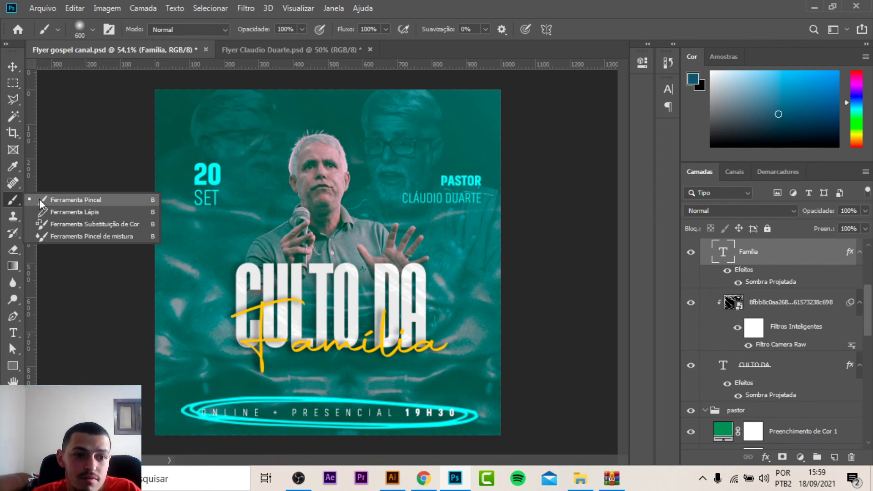
left_click(42, 200)
left_click(834, 457)
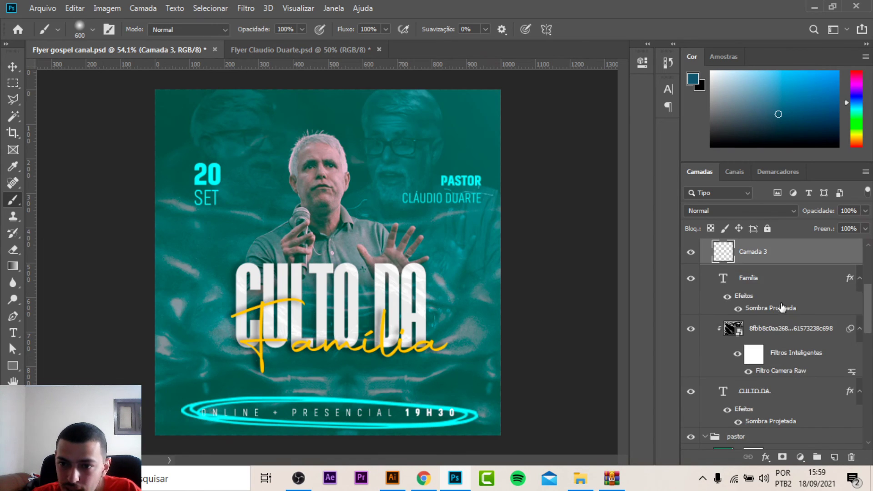
scroll(782, 337, "up", 3)
scroll(803, 327, "up", 2)
left_click_drag(795, 400, 807, 253)
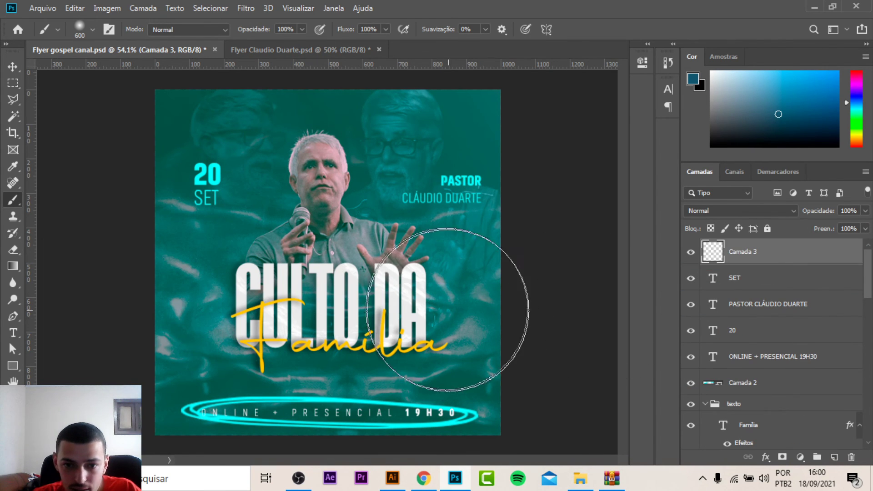
Paint a light cyan (aae4f9) glow, set it to Divisão, and drag it across the canvas
left_click(11, 429)
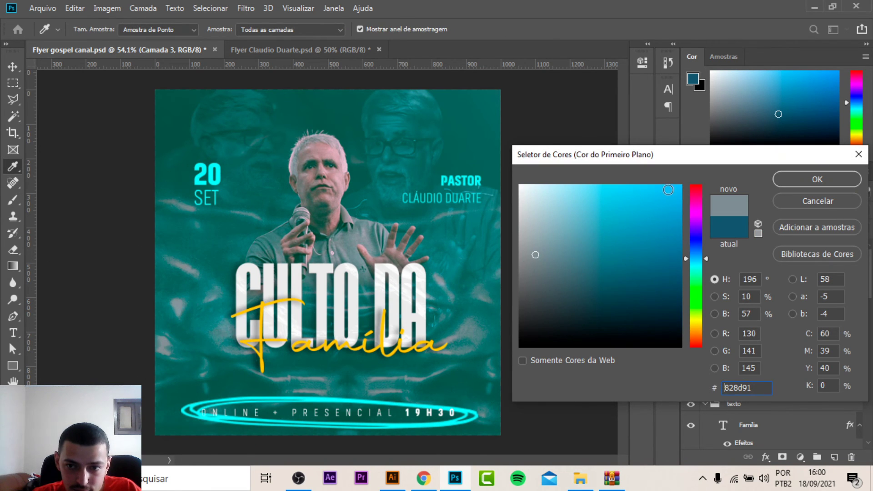
left_click(570, 188)
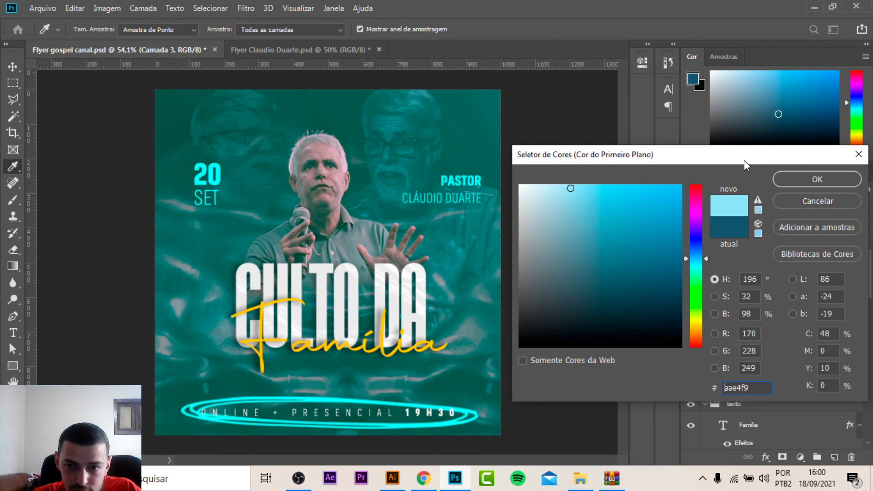
left_click(808, 179)
left_click(249, 231)
left_click(751, 211)
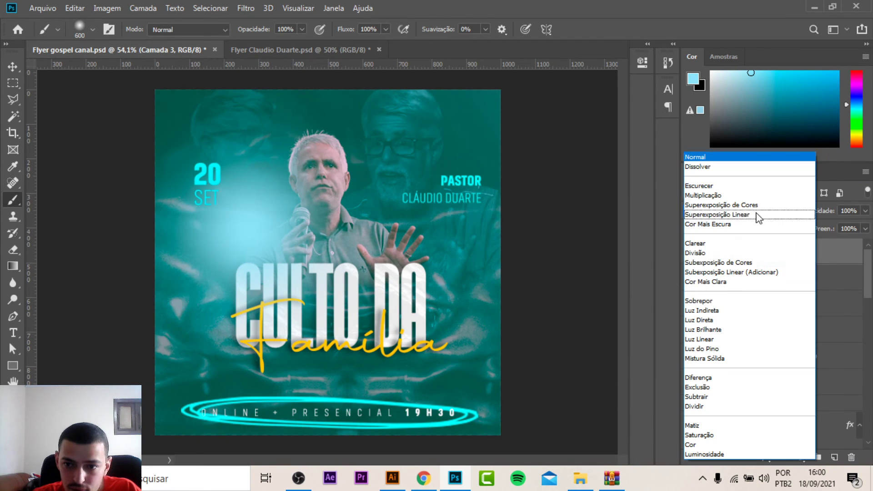
left_click(703, 253)
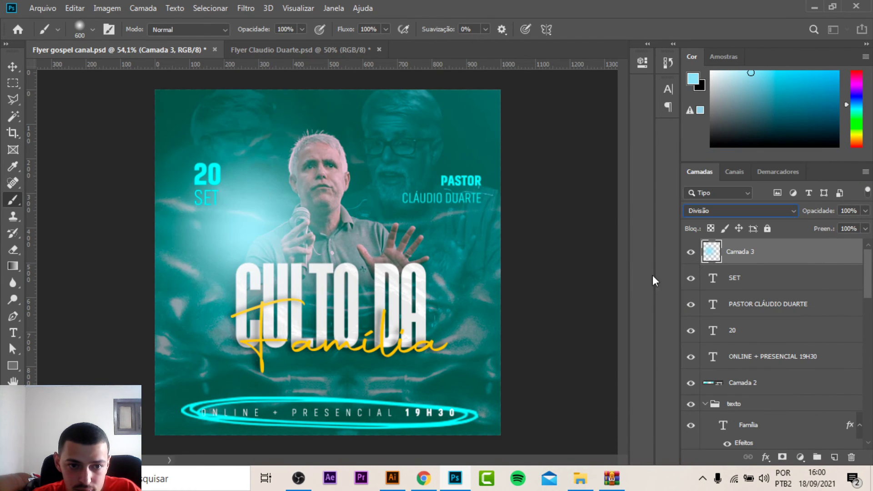
left_click(13, 67)
mouse_move(234, 234)
left_mouse_down()
mouse_move(217, 125)
mouse_move(590, 137)
left_mouse_up()
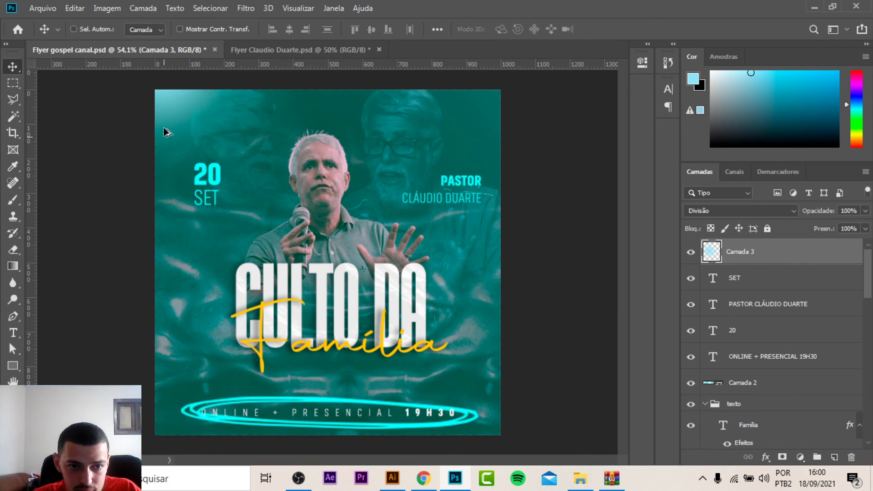
Stretch the cyan glow wide with Free Transform and move it to the flyer's top
left_click_drag(590, 137, 276, 175)
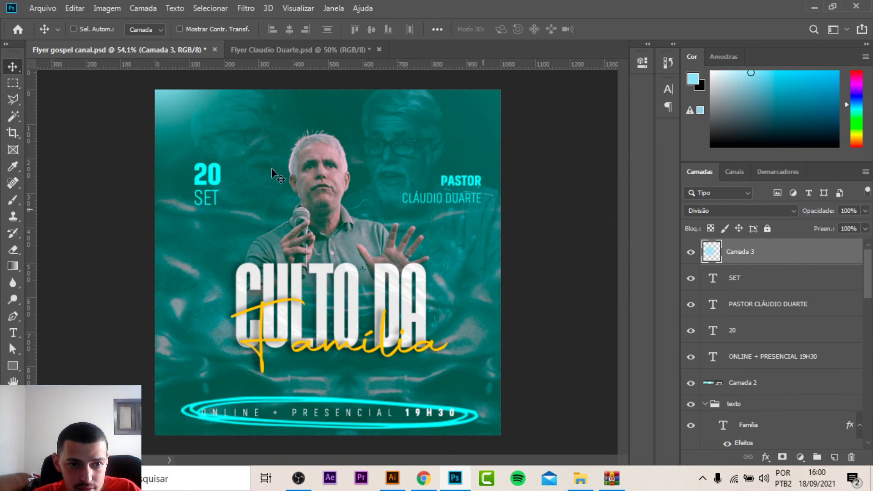
left_click_drag(218, 174, 364, 278)
key("ctrl+t")
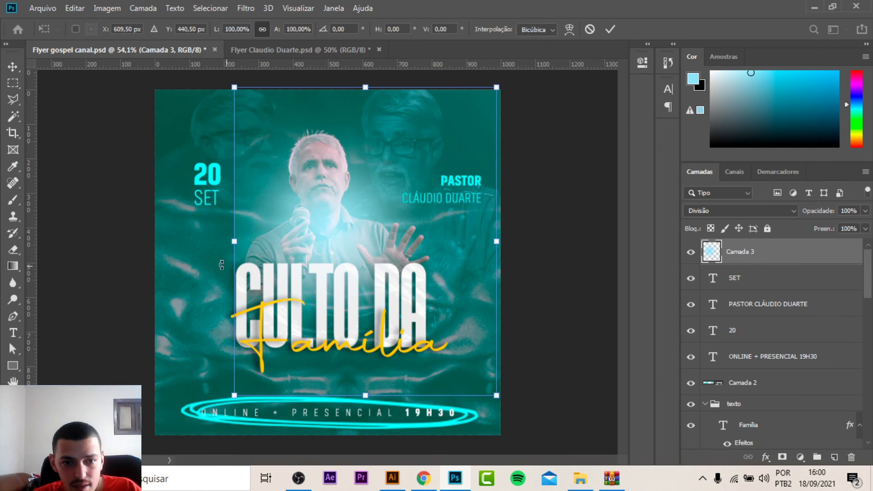
left_click_drag(232, 245, 101, 246)
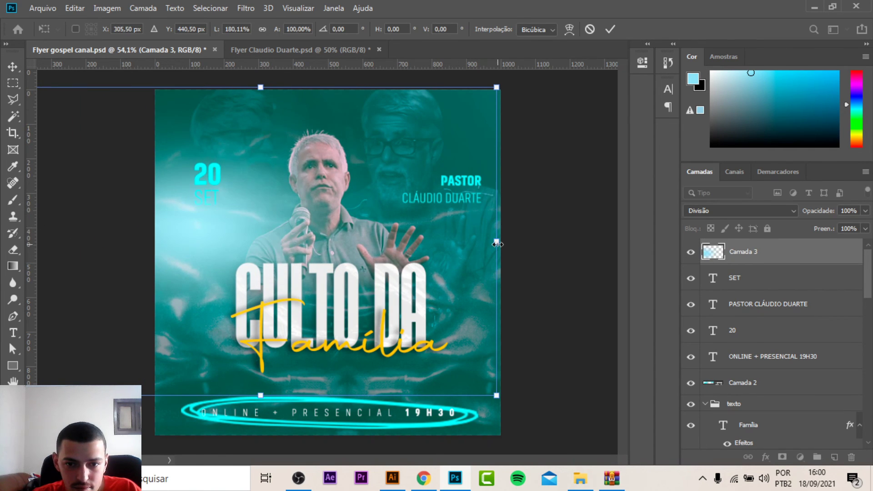
left_click_drag(496, 241, 618, 256)
left_click_drag(394, 216, 448, 96)
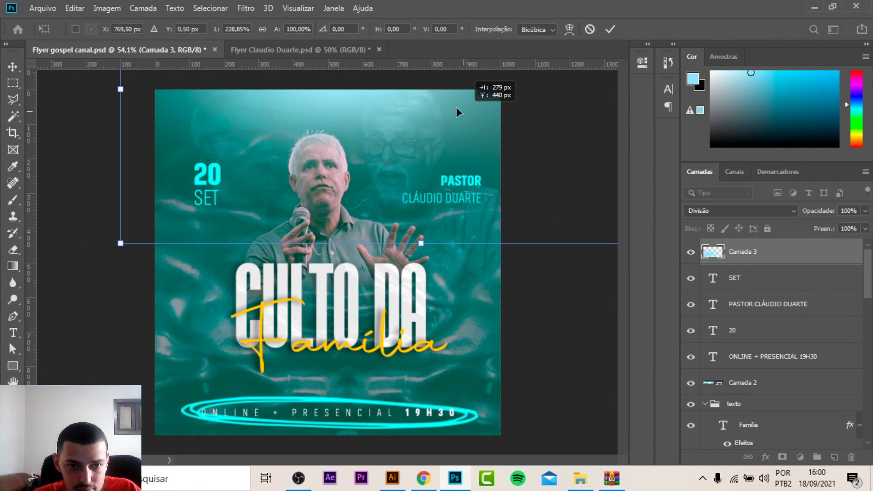
key("Return")
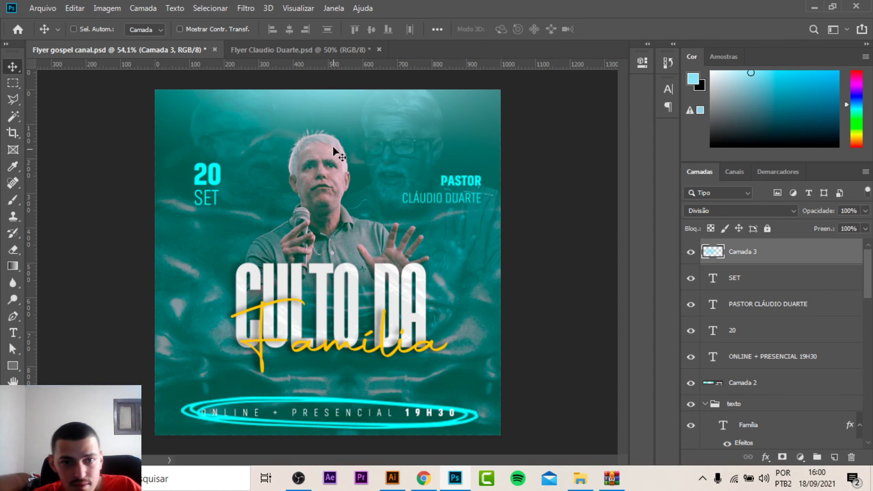
Duplicate the glow over the lower flyer, set its fill to 54%, and merge it down
scroll(346, 129, "down", 3)
left_click_drag(331, 165, 442, 341, "alt")
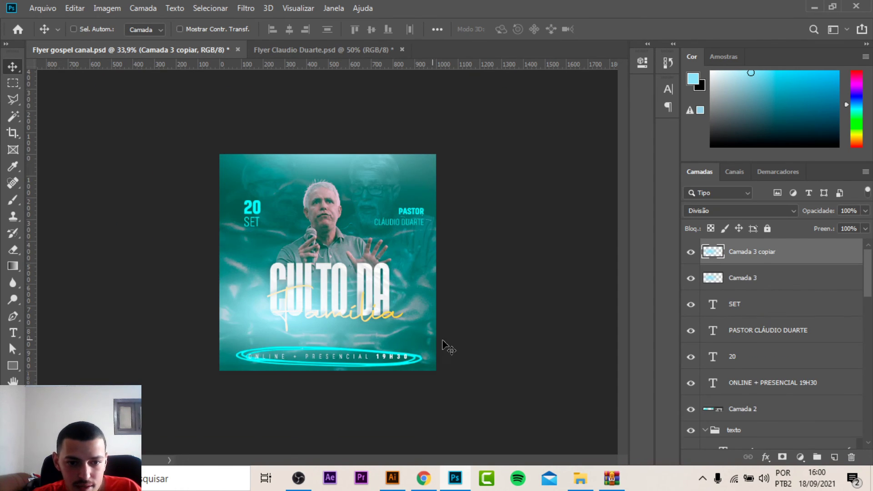
key("ctrl+t")
left_click_drag(329, 389, 432, 429)
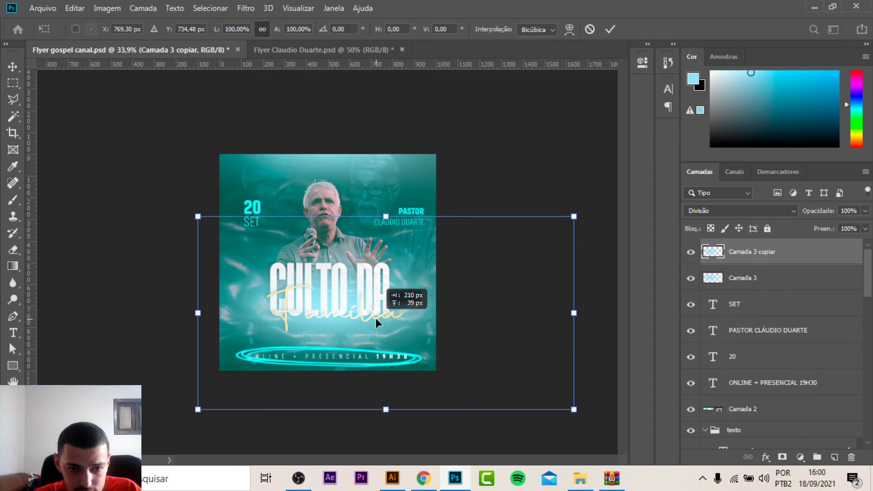
left_click_drag(432, 429, 373, 315)
key("Return")
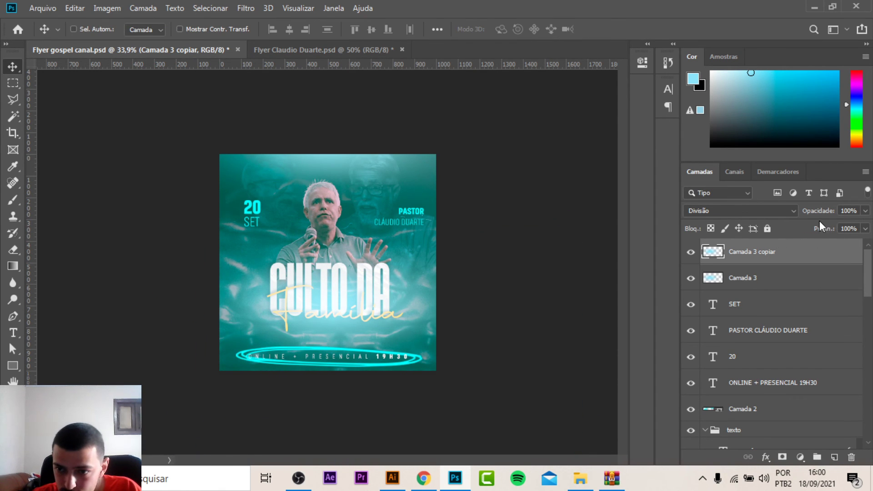
left_click_drag(796, 233, 787, 232)
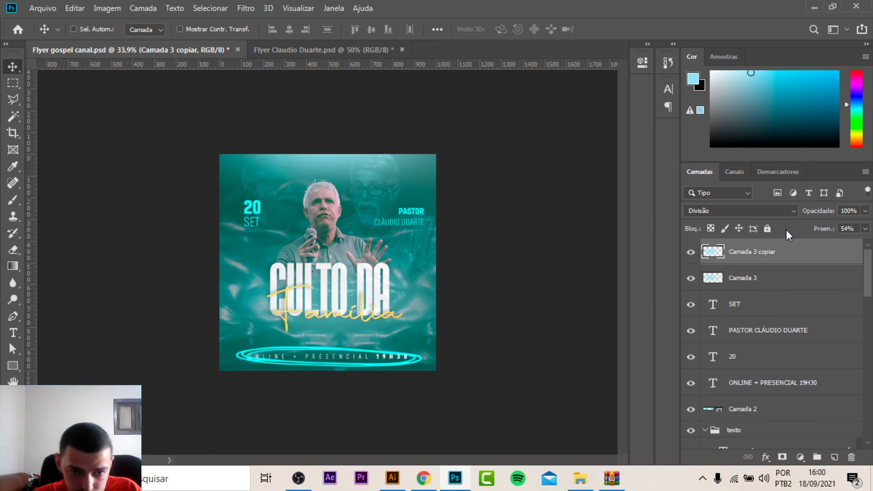
key("ctrl+0")
key("ctrl+e")
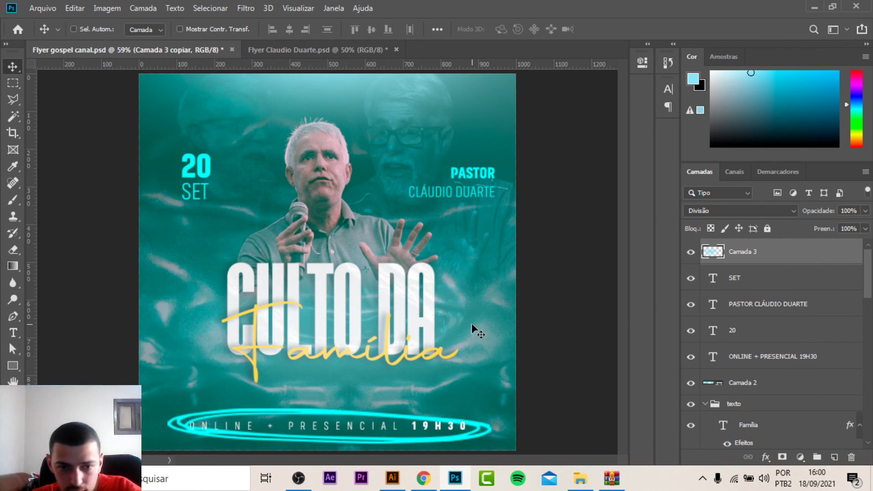
On a new layer, paint a bright 00bbff cyan glow beside the pastor's head with a 400 px brush
left_click(13, 200)
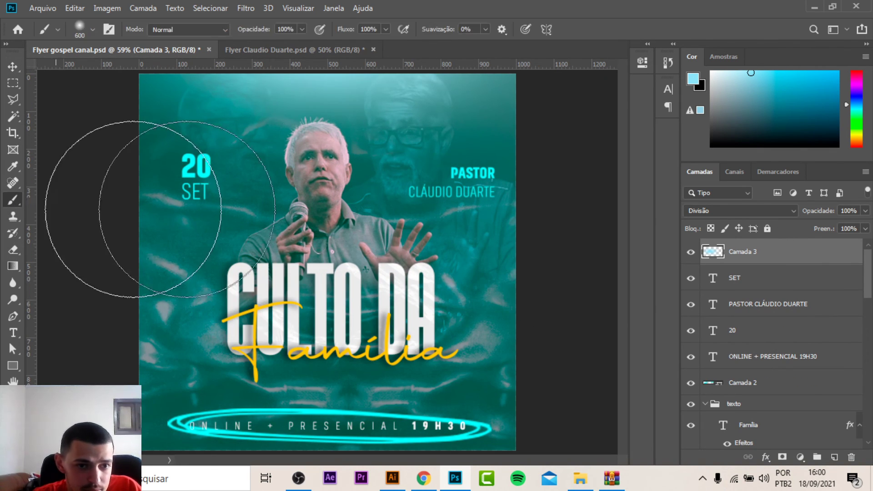
left_click(12, 167)
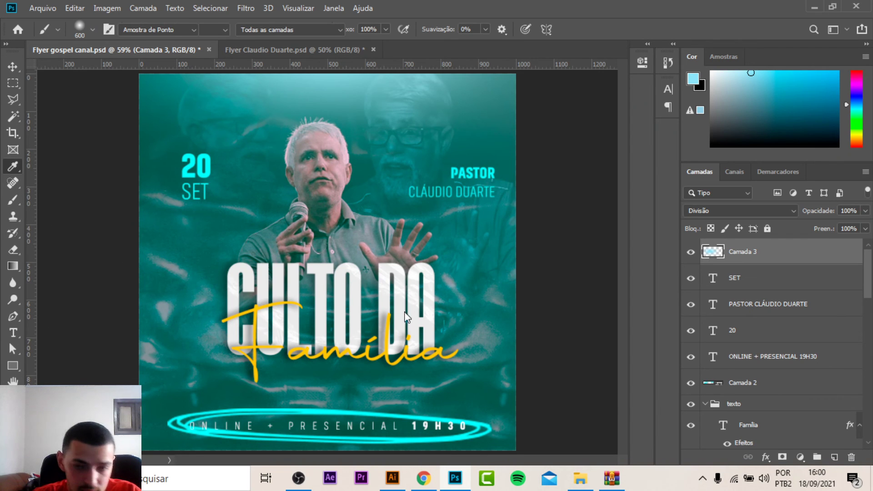
left_click(693, 79)
type("00bbff")
left_click(828, 182)
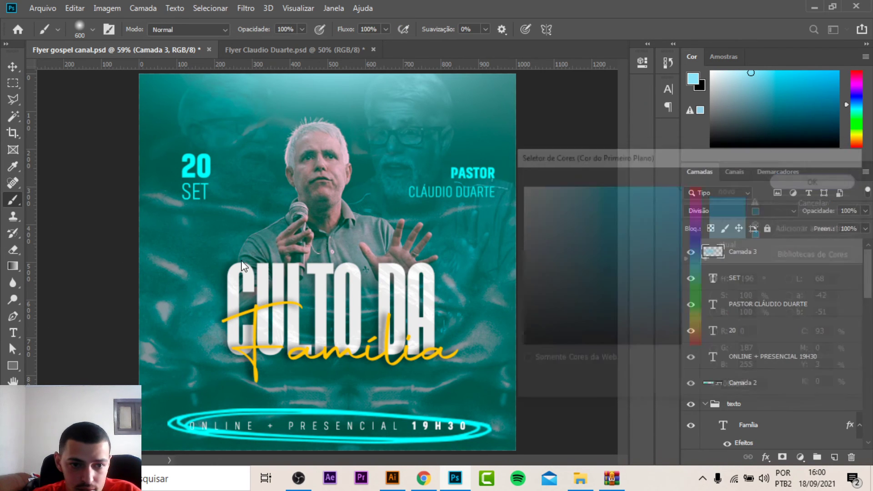
key("bracketleft")
key("bracketleft")
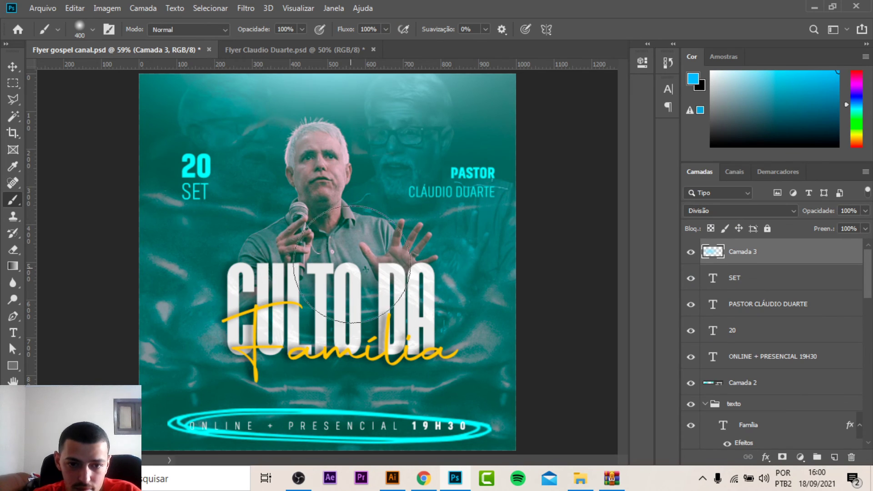
left_click(835, 458)
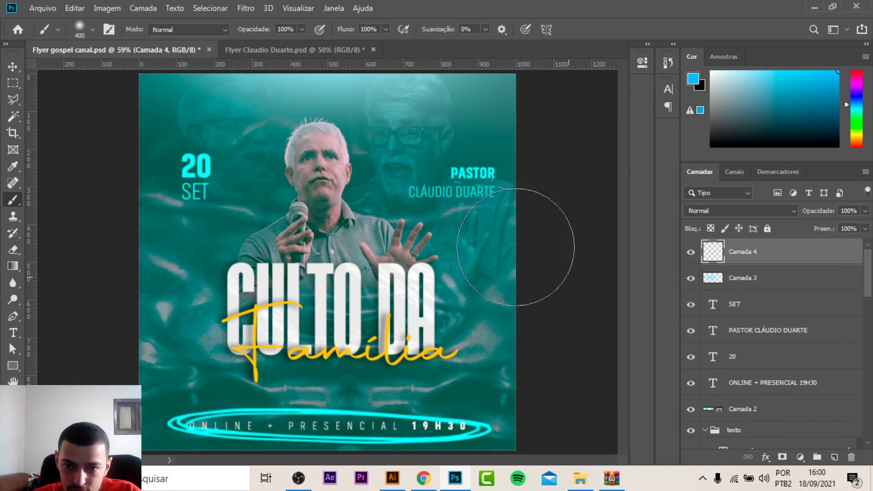
left_click(385, 164)
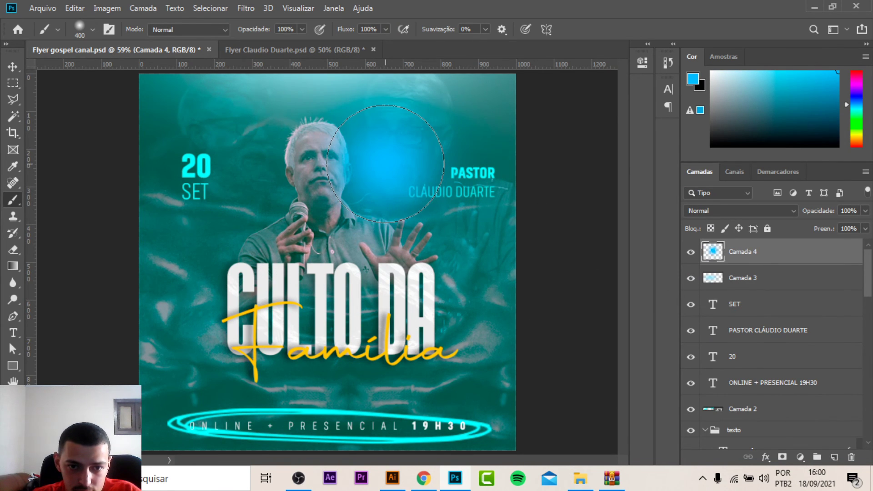
Shrink the brush below 300 px and switch to a lighter, less saturated cyan
key("i")
left_click(693, 79)
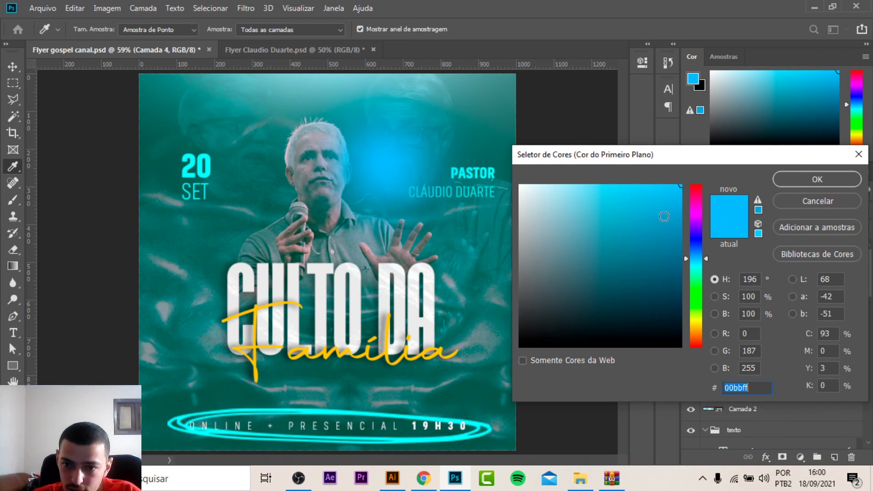
left_click(818, 179)
key("b")
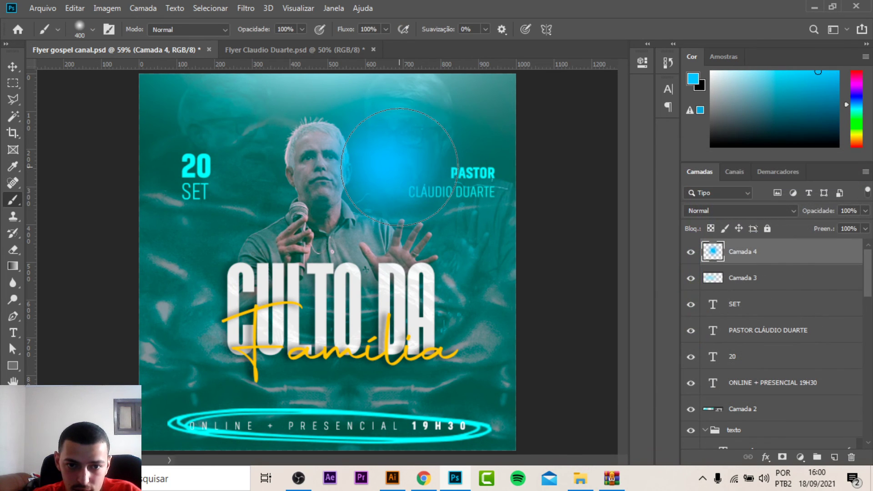
key("bracketleft")
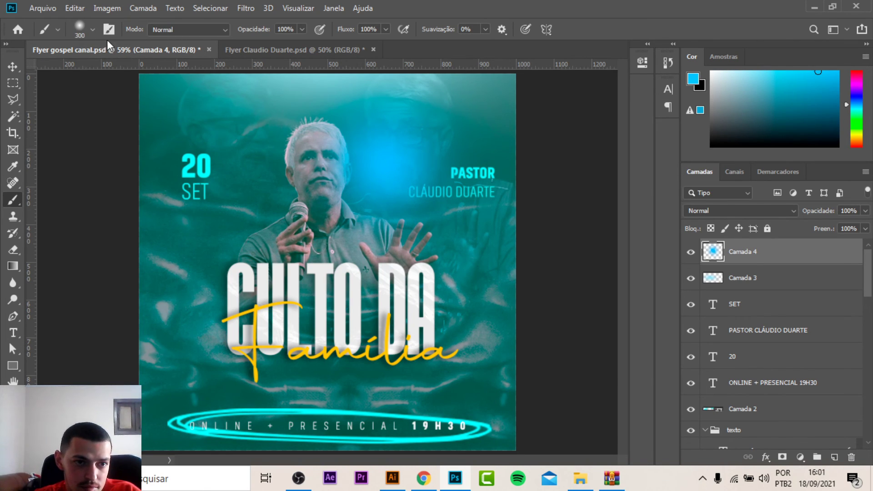
key("bracketleft")
key("bracketleft")
key("bracketleft")
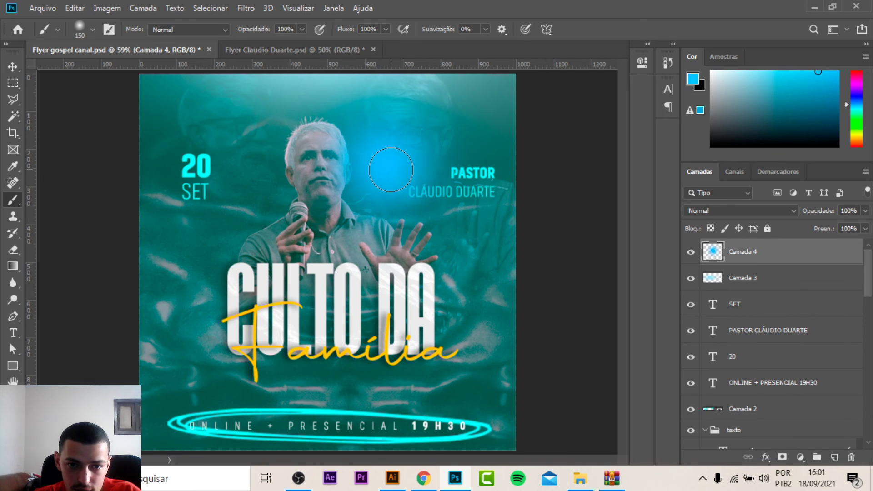
left_click(693, 79)
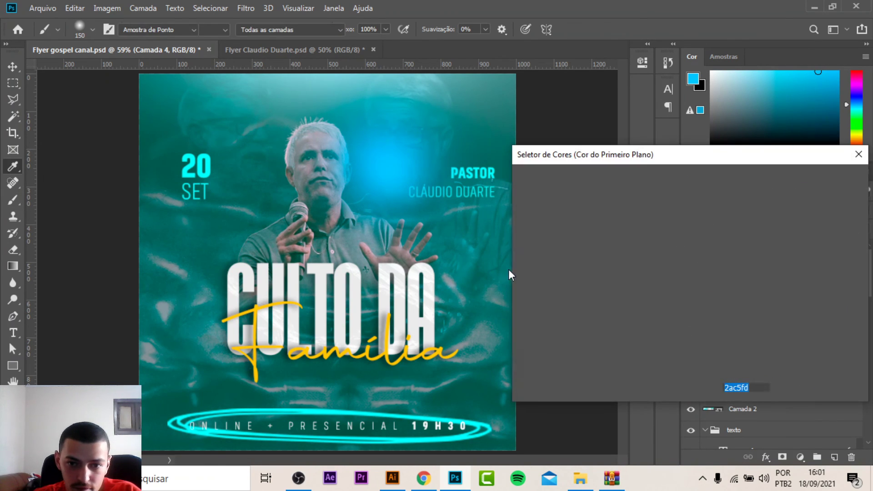
left_click(630, 186)
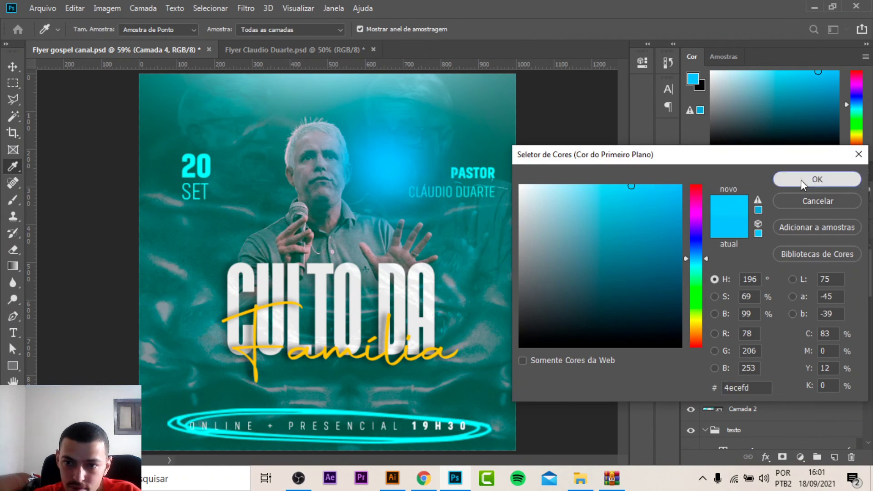
left_click(819, 179)
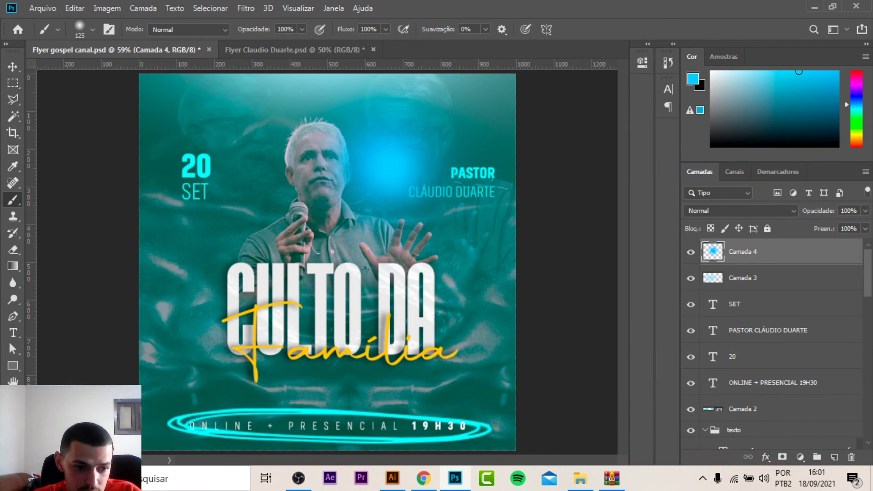
Step the foreground colour through progressively paler cyans to a pale blue while painting
left_click(693, 79)
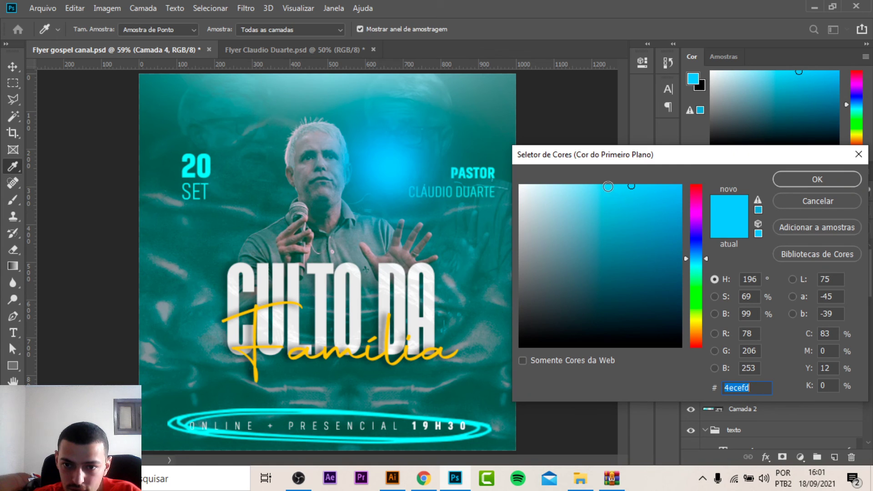
left_click(609, 186)
left_click(824, 178)
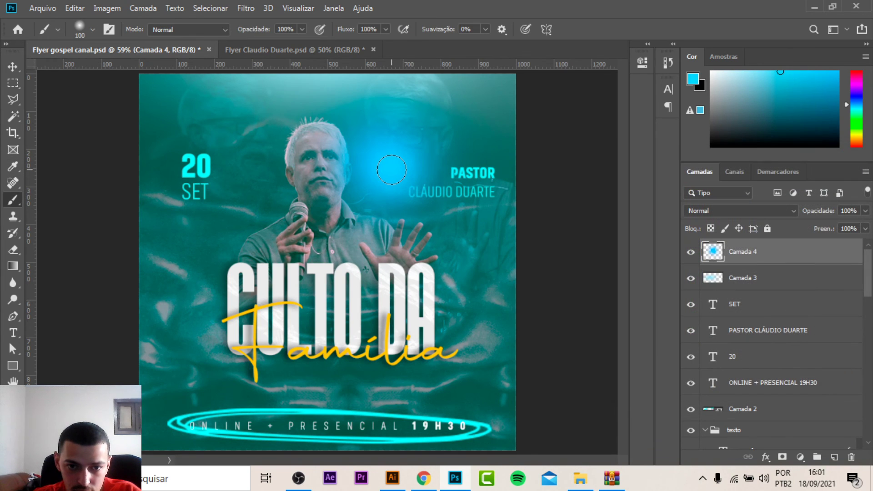
left_click(694, 79)
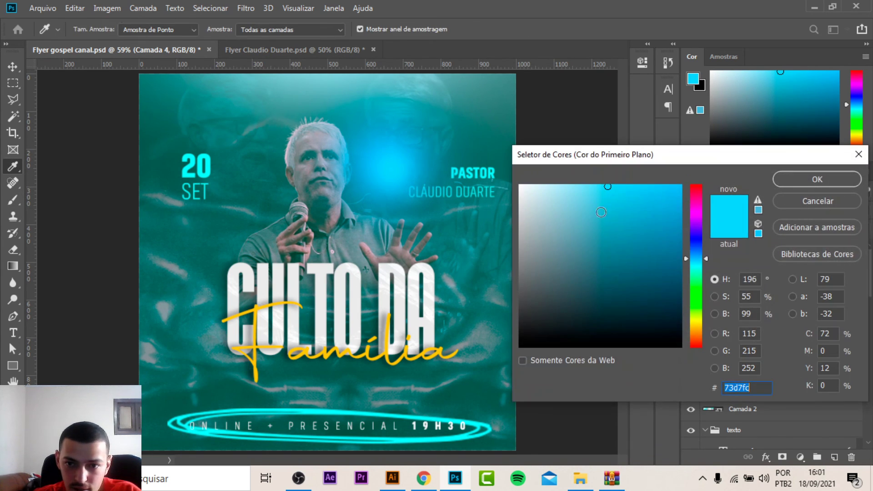
left_click(608, 187)
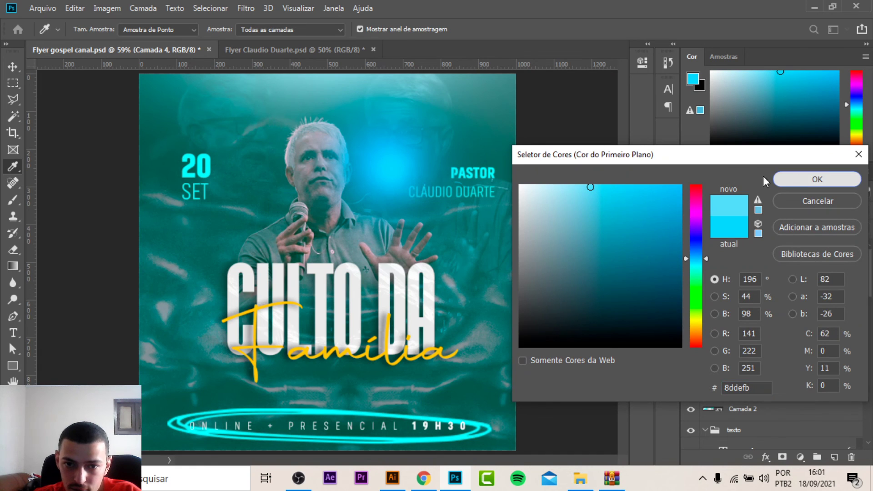
left_click(817, 179)
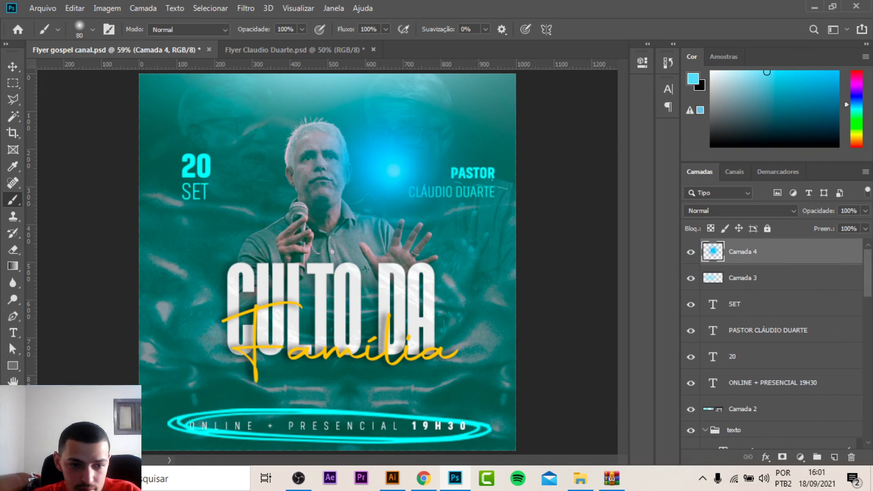
left_click(693, 79)
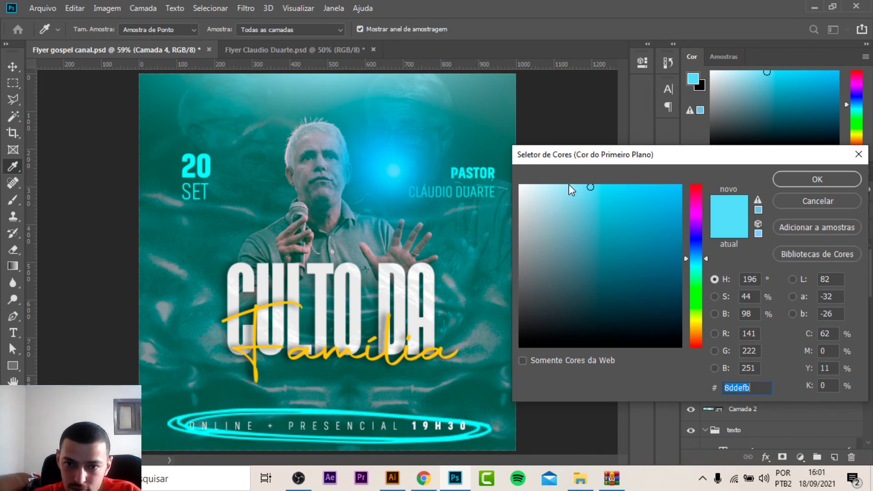
left_click(569, 187)
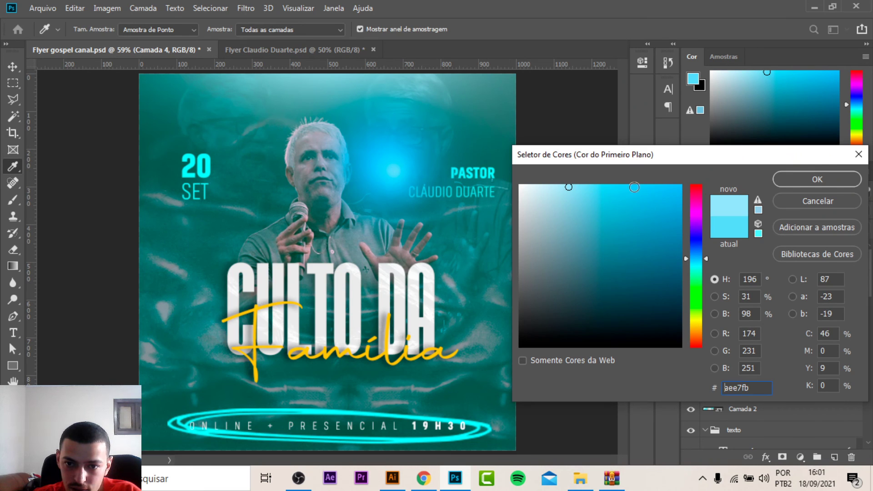
left_click(796, 180)
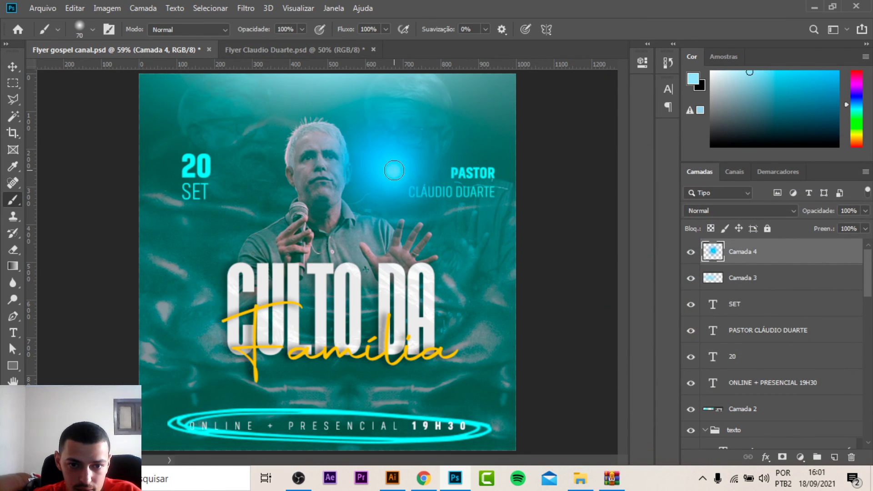
left_click(693, 79)
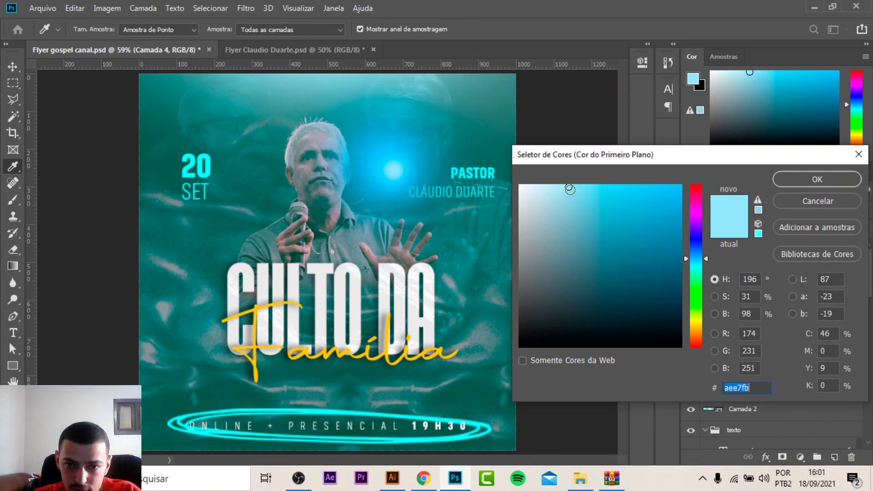
left_click(801, 182)
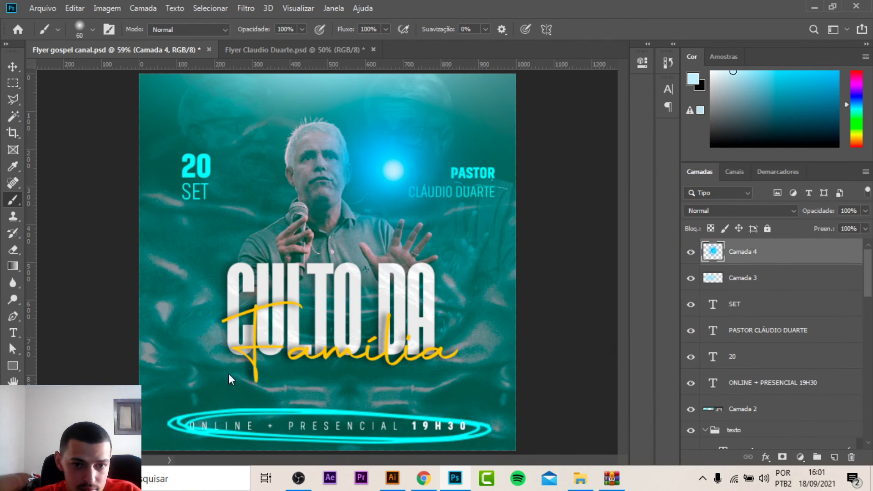
Paint with a near-white colour and set the glow layer's blend mode to Divisão
left_click(693, 79)
left_click(530, 186)
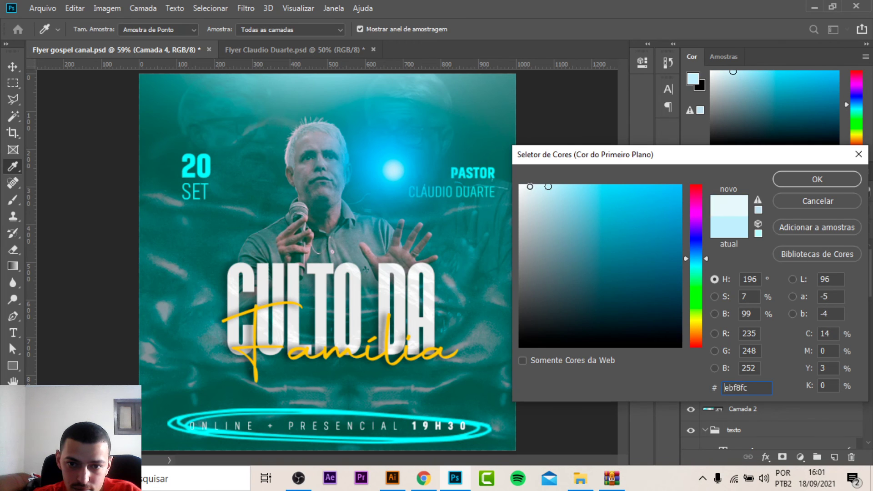
left_click(817, 181)
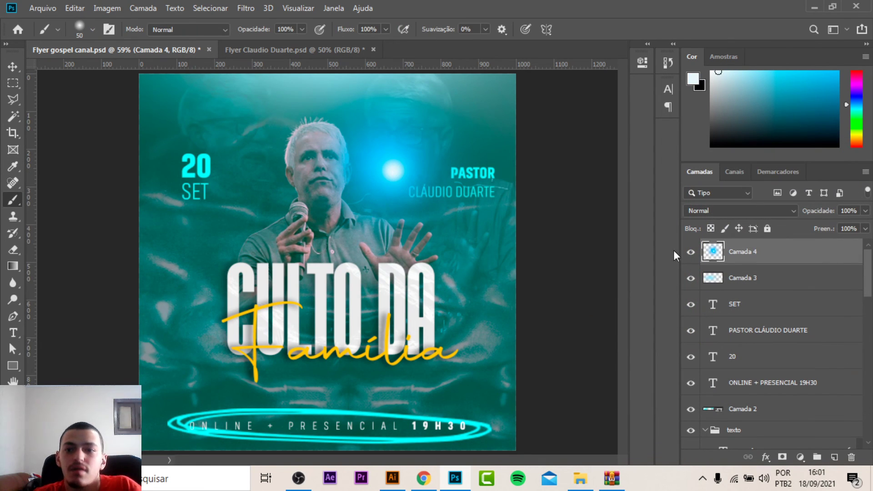
left_click(723, 210)
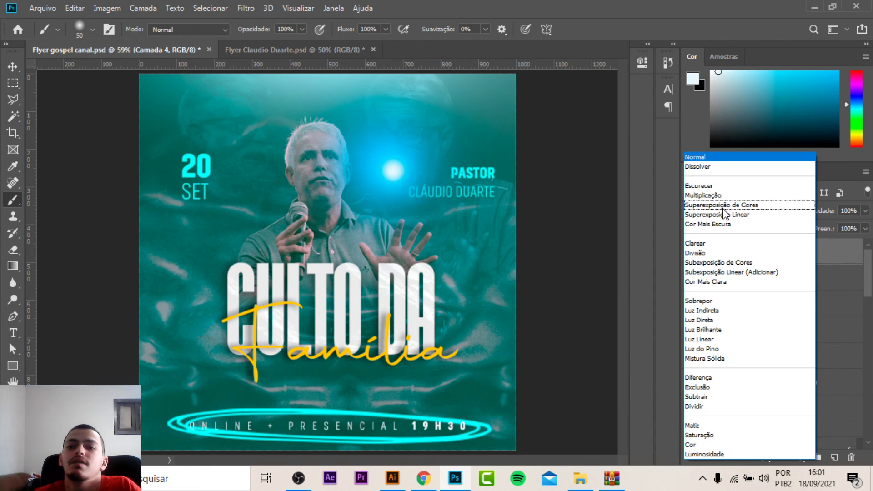
left_click(718, 253)
left_click(13, 67)
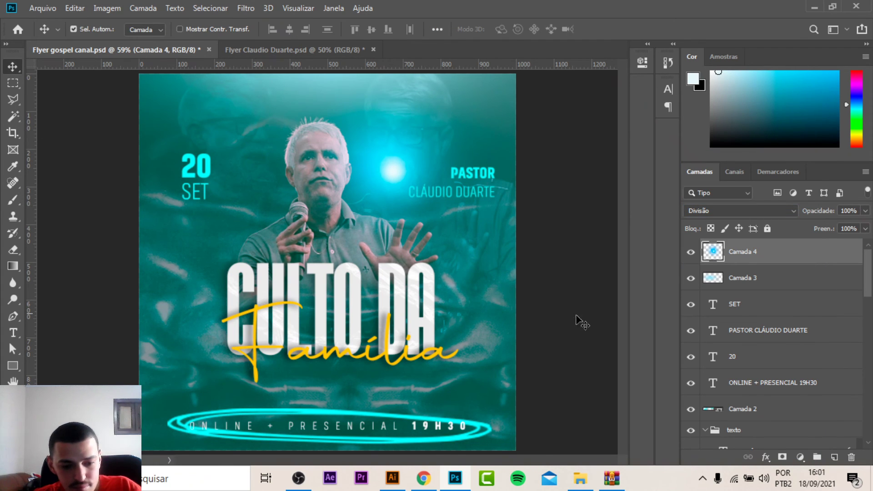
Free-transform the cyan glow, enlarging it and rotating it roughly ninety degrees
key("ctrl+t")
left_click_drag(508, 290, 582, 357)
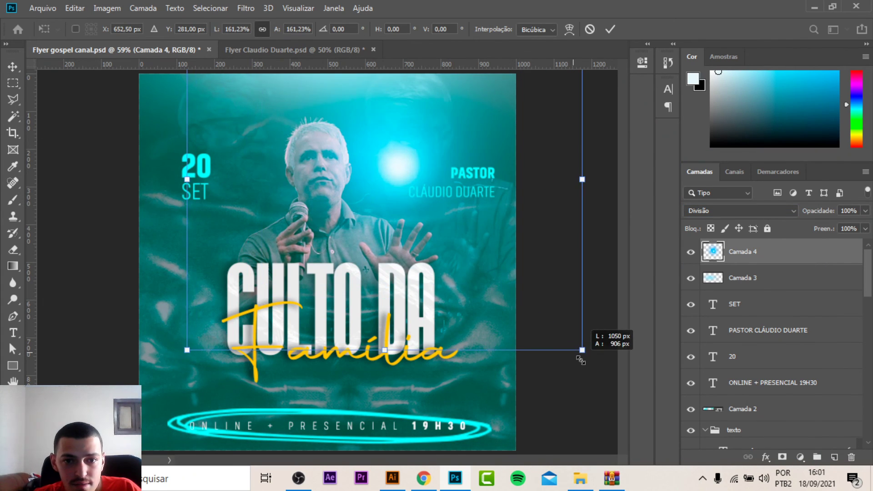
mouse_move(474, 246)
left_mouse_down()
mouse_move(429, 121)
mouse_move(421, 123)
mouse_move(584, 125)
left_mouse_up()
scroll(606, 244, "down", 3)
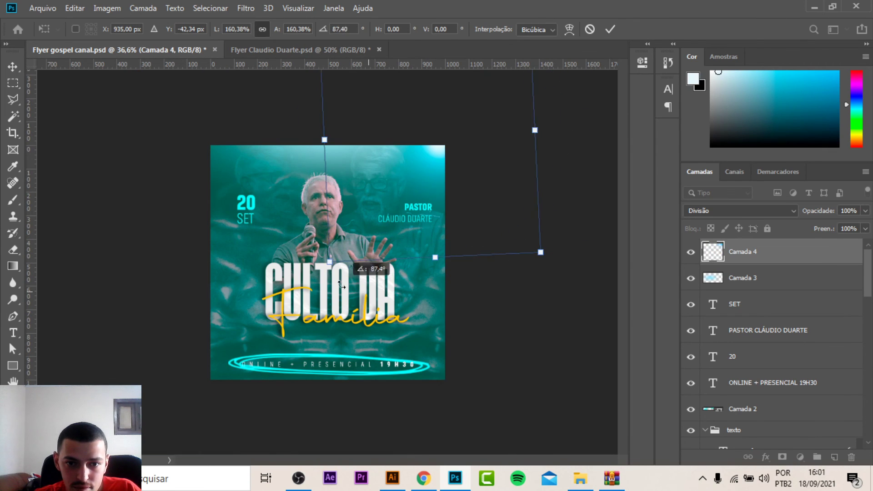
left_click_drag(606, 244, 519, 255)
mouse_move(530, 295)
left_mouse_down()
mouse_move(562, 406)
mouse_move(558, 387)
left_mouse_up()
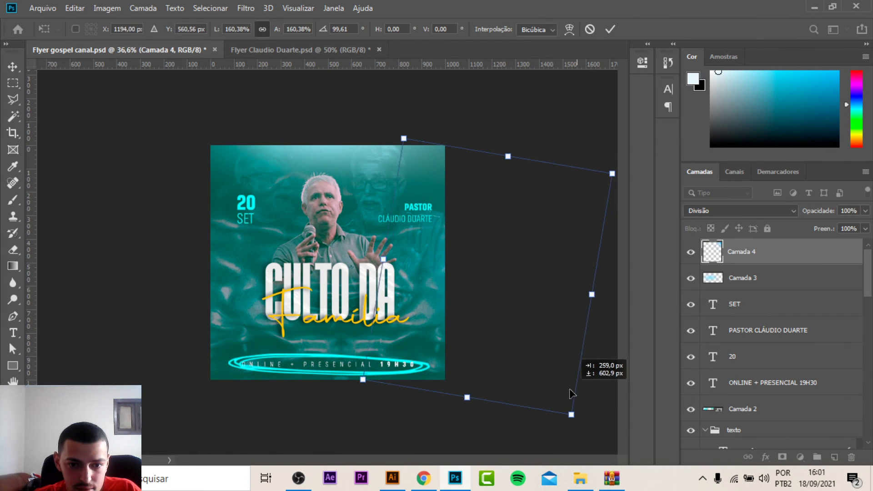
Scale the glow to about 250%, move it left over the flyer, and fade the copy to 30% opacity
left_click_drag(490, 149, 500, 83)
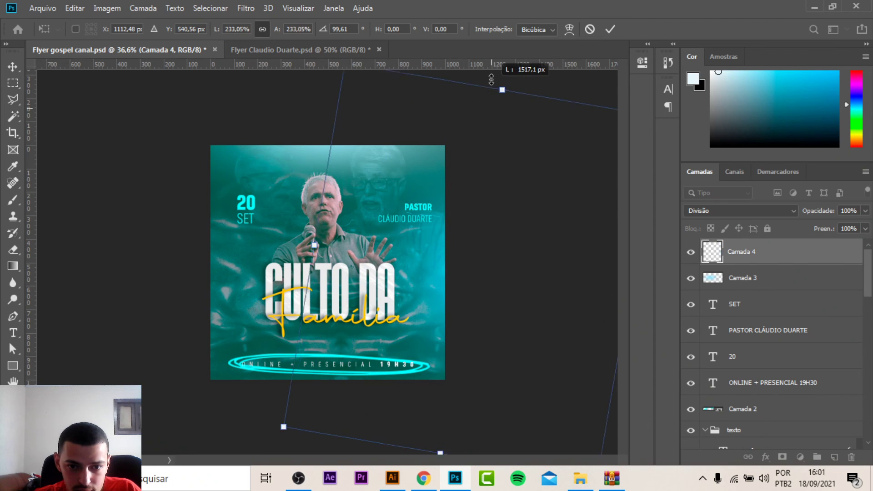
left_click_drag(537, 309, 537, 291)
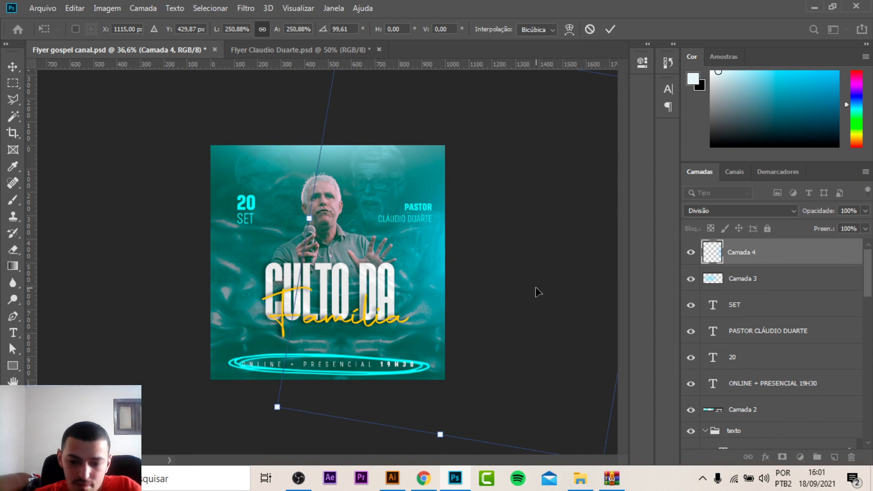
key("Return")
mouse_move(466, 302)
left_mouse_down()
mouse_move(227, 313)
mouse_move(253, 231)
mouse_move(256, 274)
left_mouse_up()
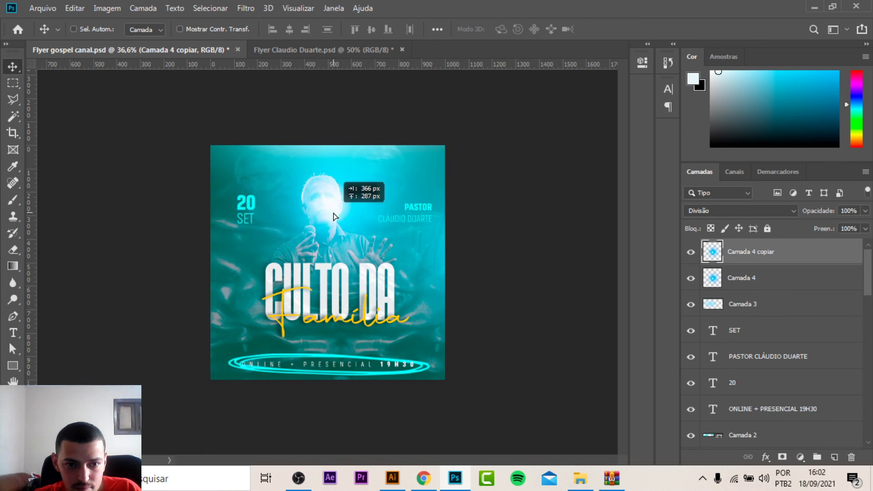
mouse_move(818, 216)
left_mouse_down()
mouse_move(760, 217)
mouse_move(771, 219)
left_mouse_up()
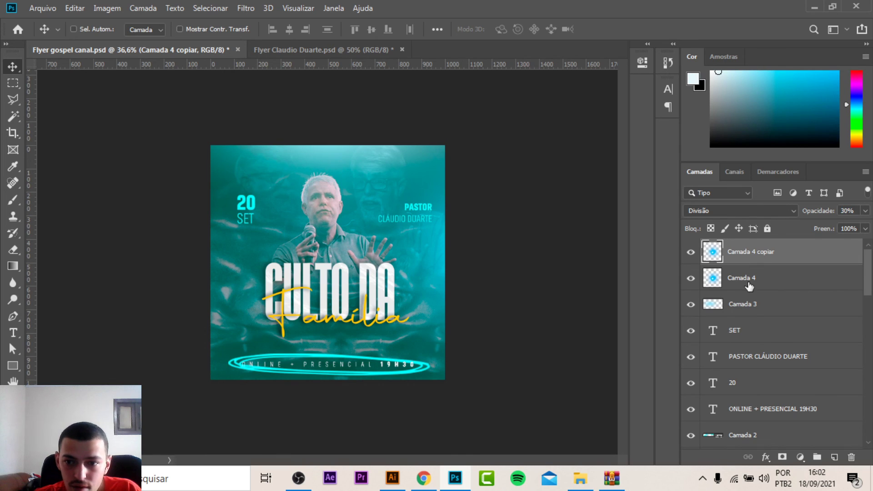
left_click(772, 303, "shift")
key("ctrl+g")
double_click(750, 253)
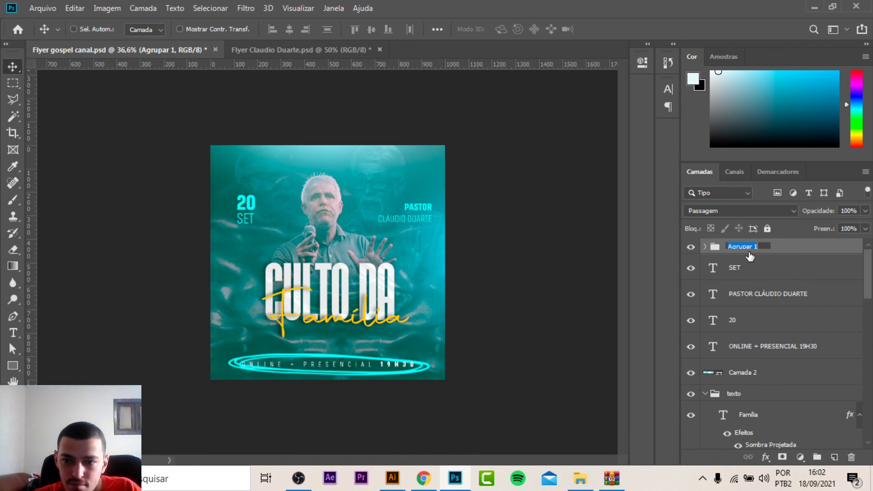
type("luzes")
key("Return")
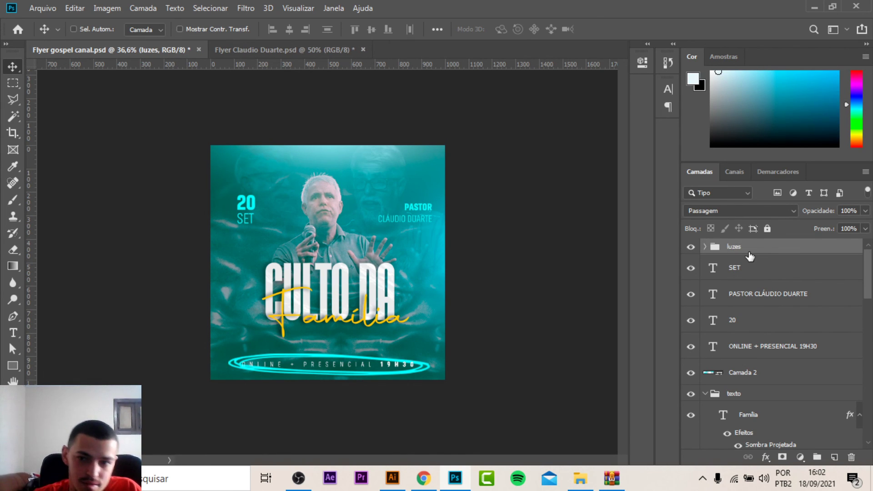
key("ctrl+0")
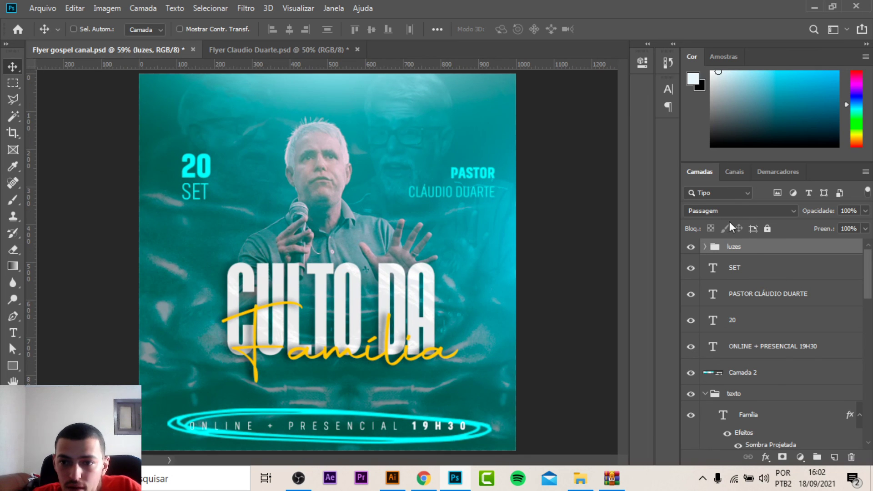
left_click(691, 247)
left_click(692, 247)
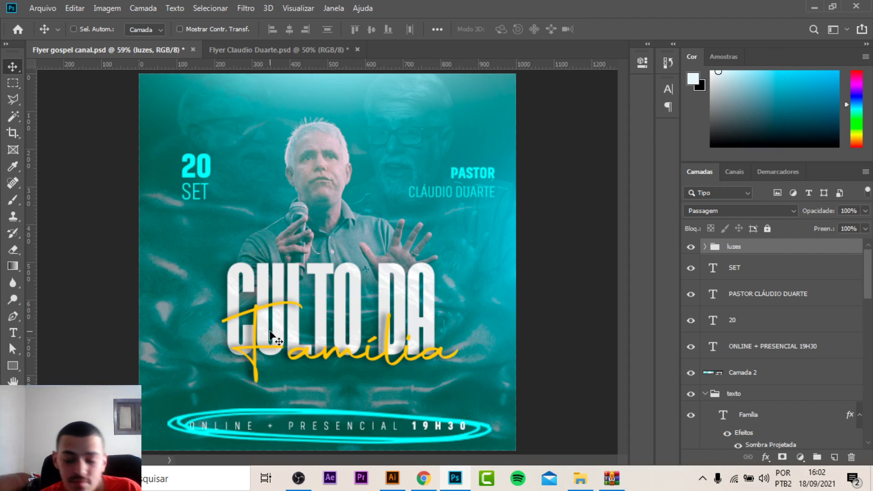
key("ctrl")
scroll(185, 218, "down", 1)
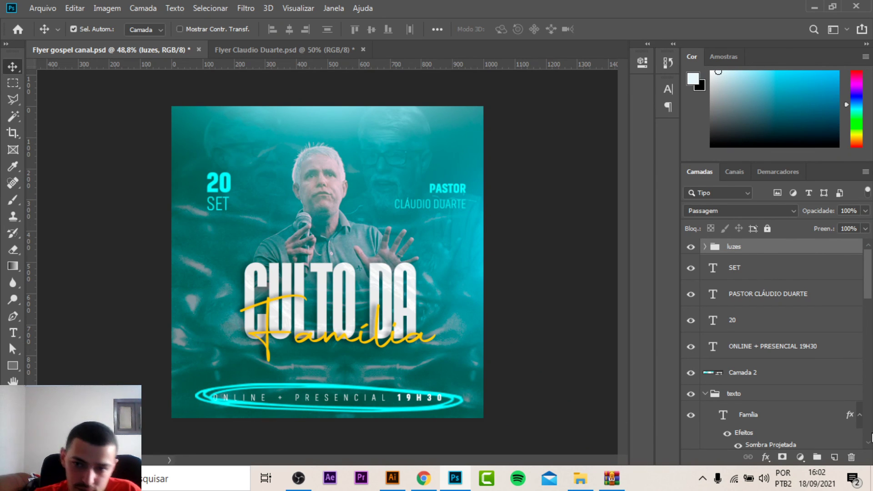
Stamp all visible layers into a new top layer, Camada 5, and convert it to a Smart Object
key("ctrl+shift+alt+e")
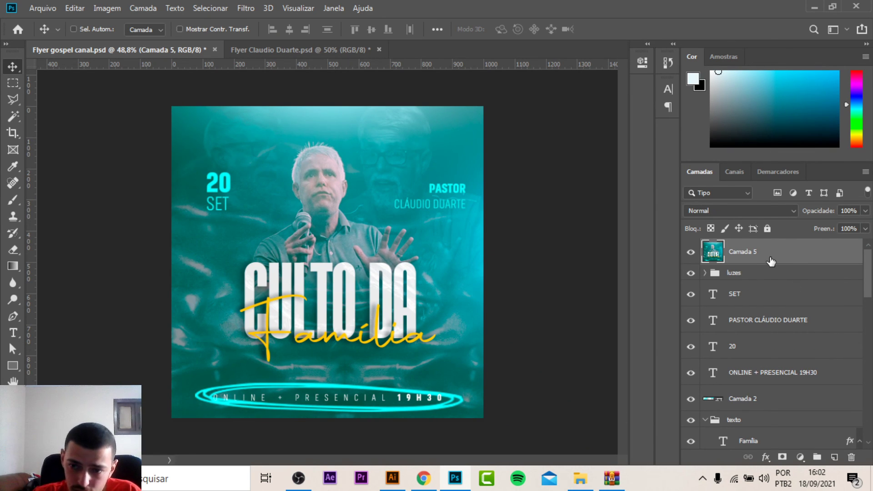
right_click(772, 259)
left_click(655, 177)
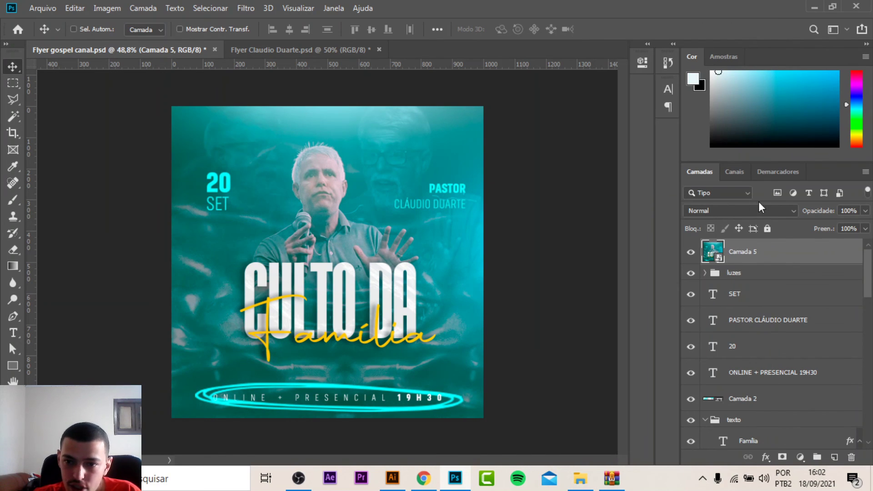
Apply a Camera Raw filter with Temperature -13, Texture +82, Clarity +53 and Vibrance +42
left_click(245, 8)
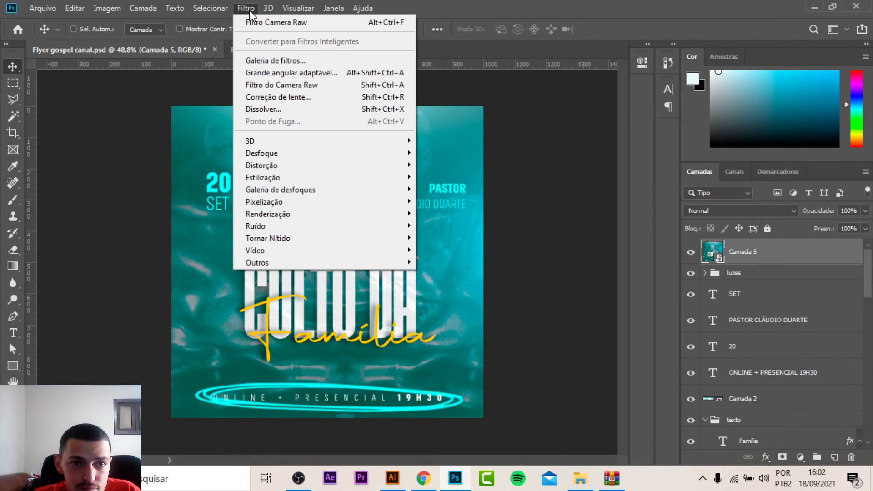
left_click(305, 86)
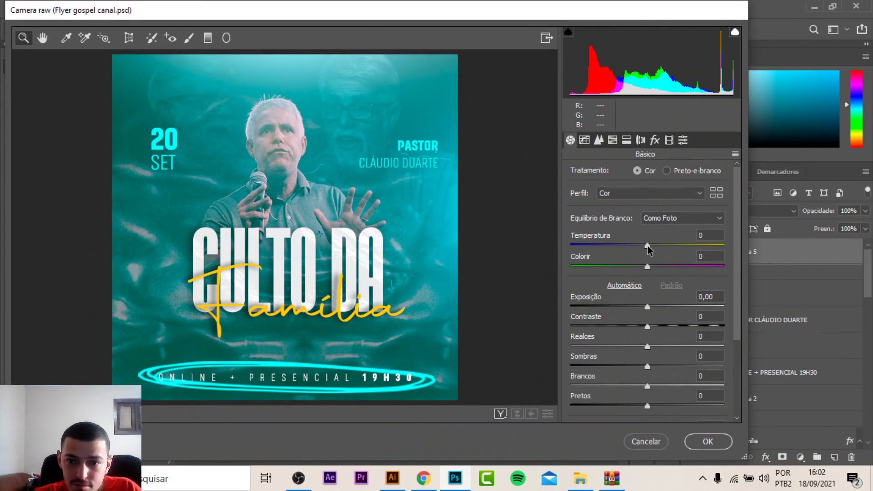
left_click_drag(648, 246, 639, 248)
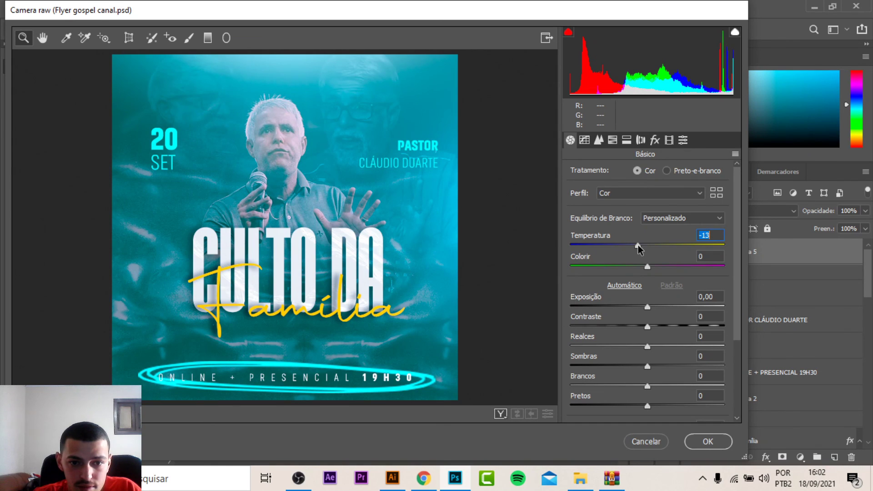
left_click_drag(646, 307, 648, 308)
double_click(648, 308)
scroll(648, 336, "down", 3)
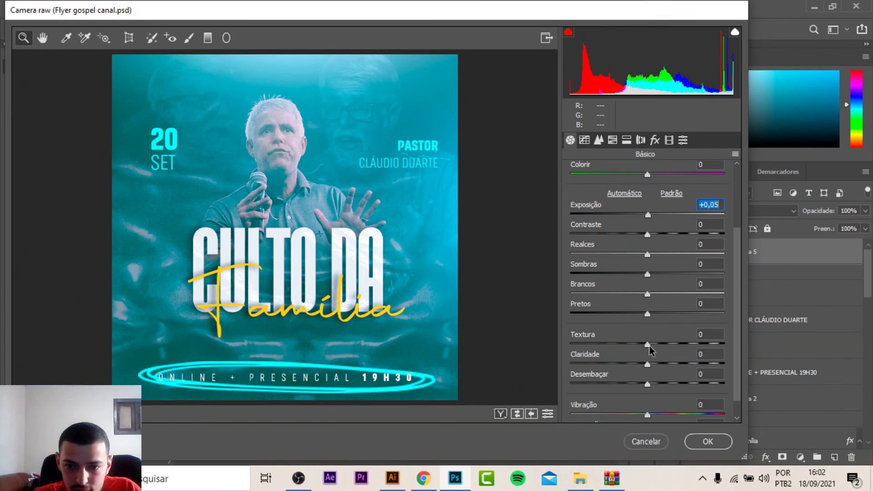
left_click_drag(648, 344, 710, 348)
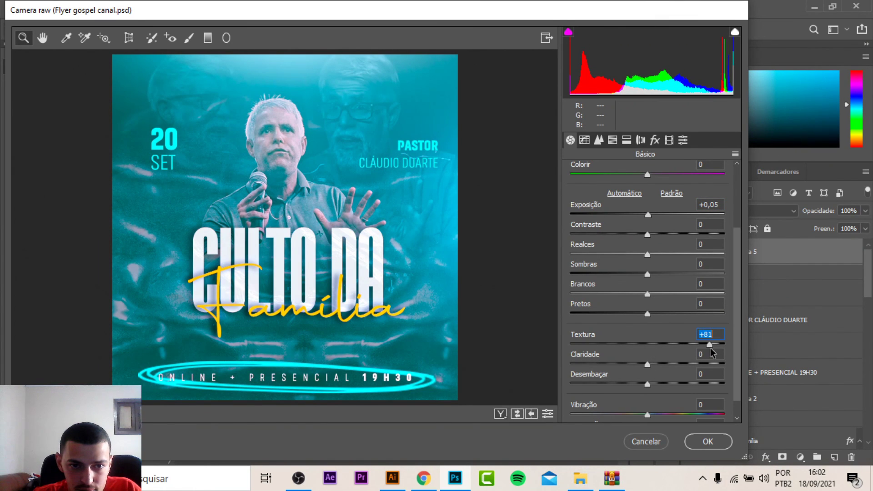
scroll(638, 344, "down", 1)
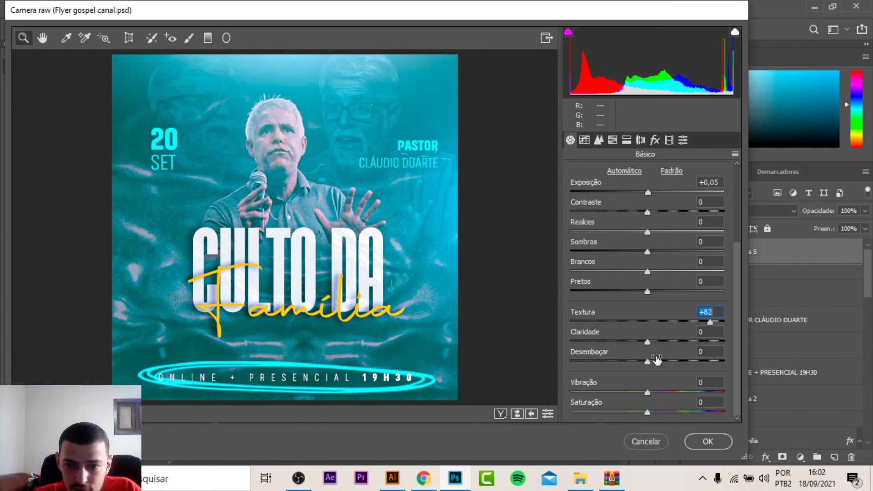
left_click_drag(647, 342, 689, 342)
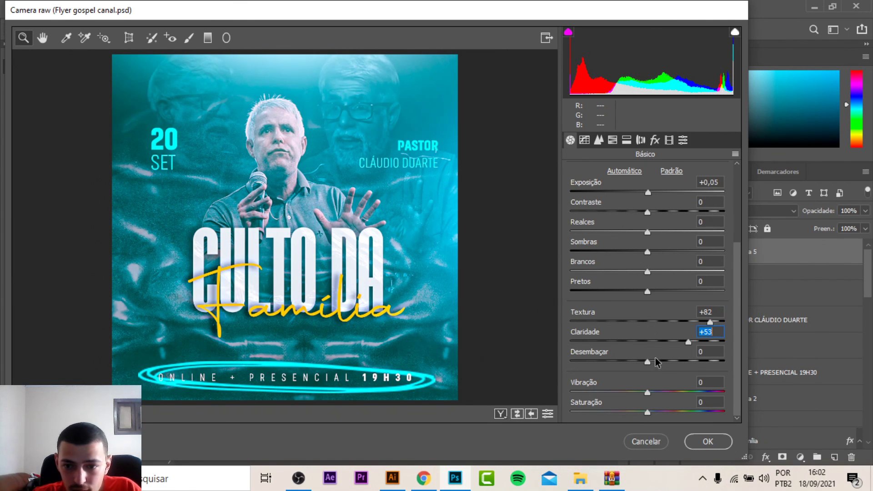
left_click_drag(651, 392, 679, 394)
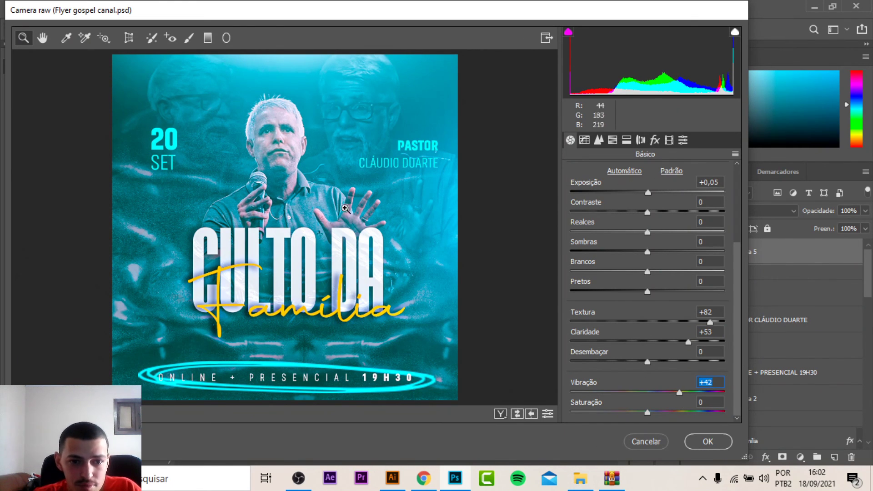
left_click(713, 444)
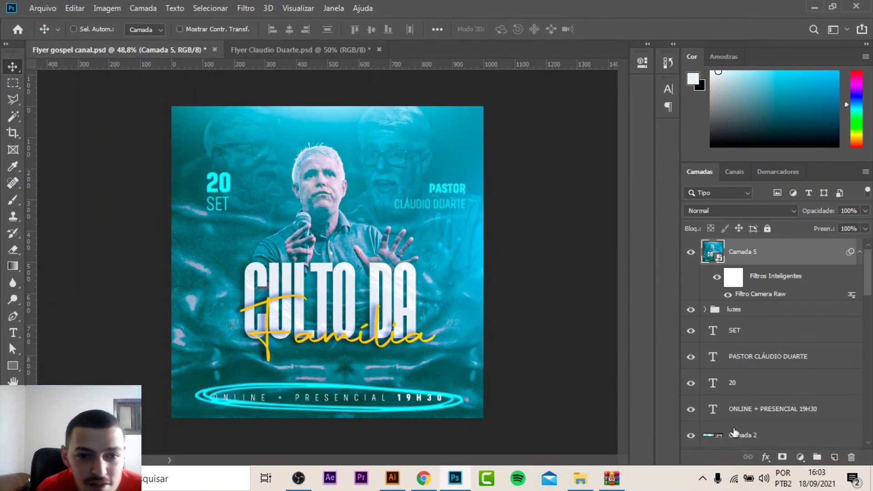
scroll(327, 260, "up", 1)
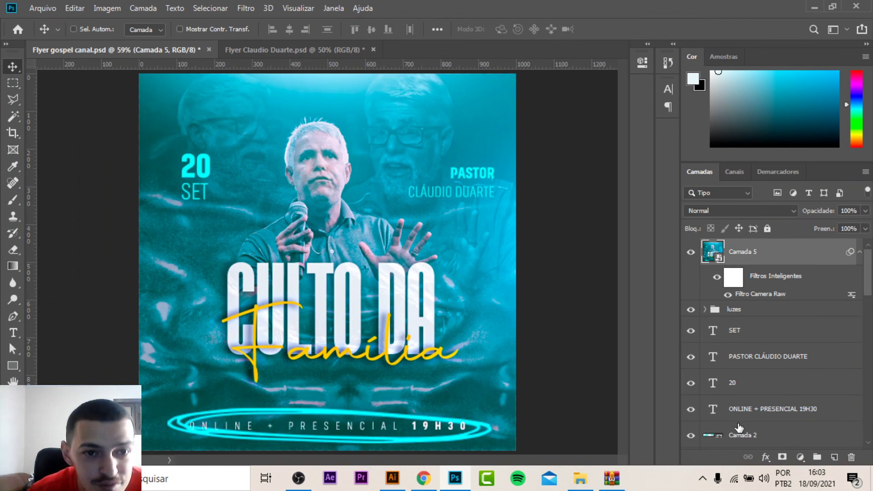
left_click(296, 50)
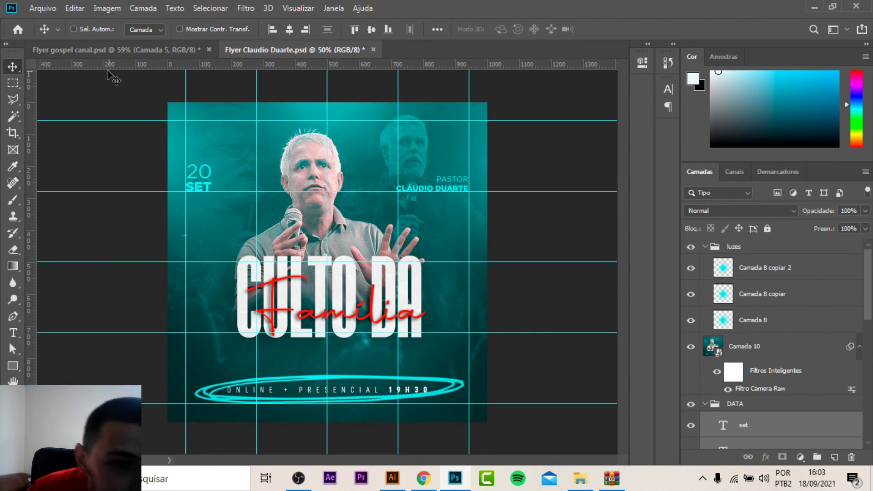
key("ctrl+Tab")
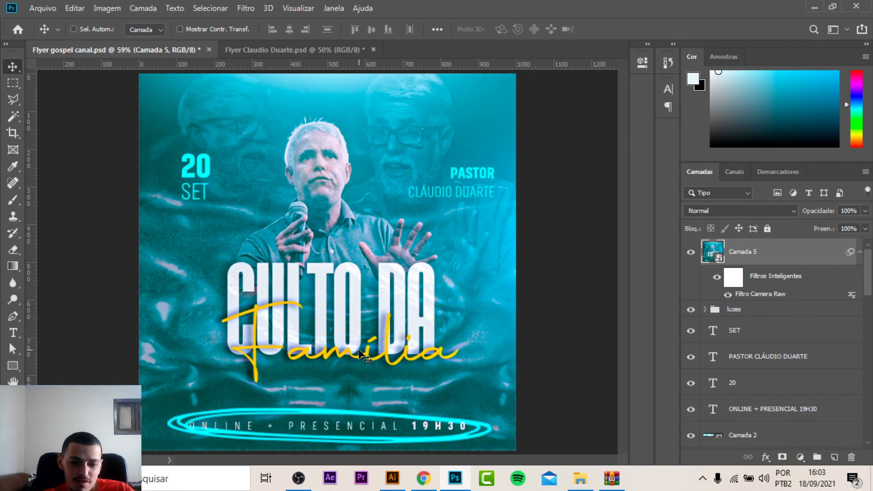
Bring Chrome forward and load instagram.com in place of the Freepik 'linhas' results
left_click(423, 478)
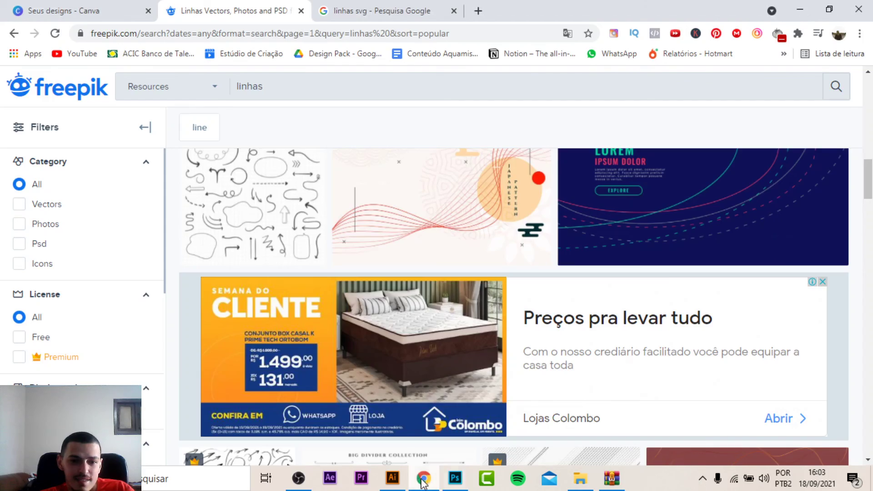
left_click(374, 35)
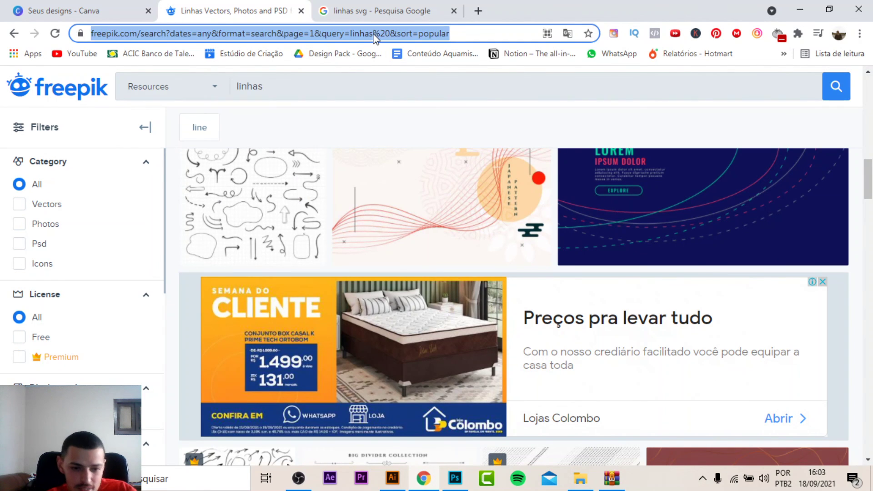
type("ins")
key("Return")
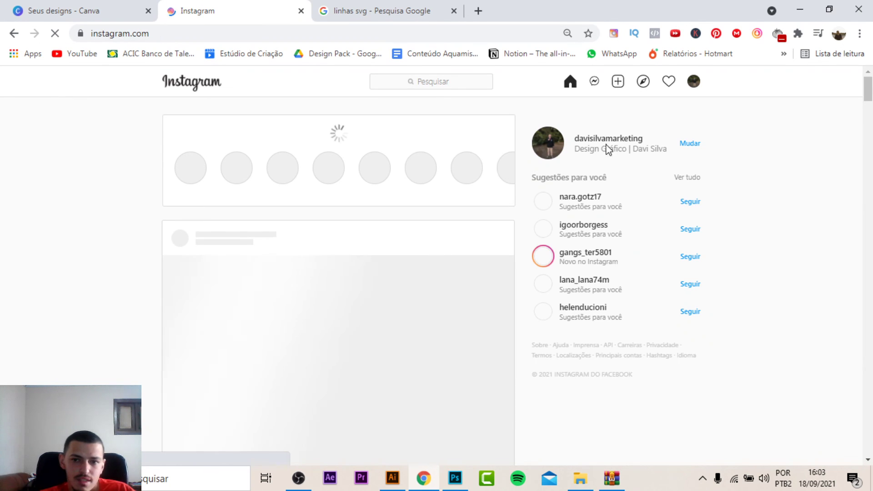
Open the profile's flyer-portfolio collage post, close the 'linhas svg' tab, and bring OBS forward
left_click(612, 139)
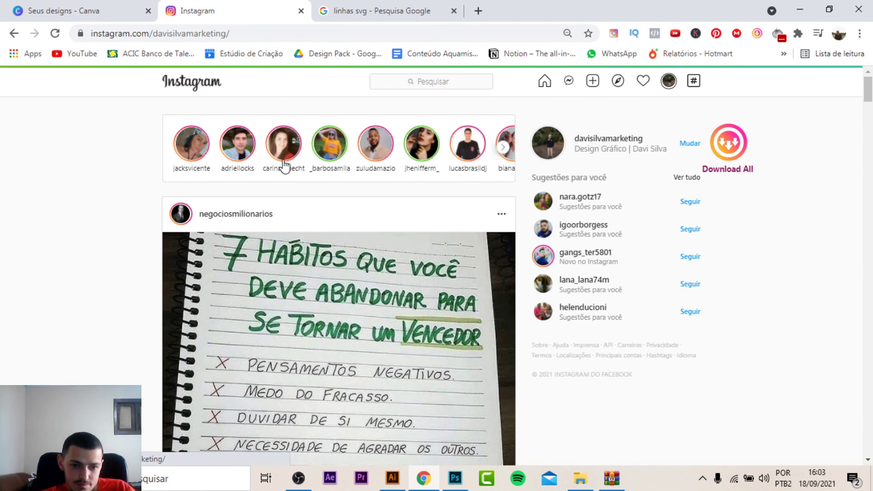
scroll(209, 267, "down", 3)
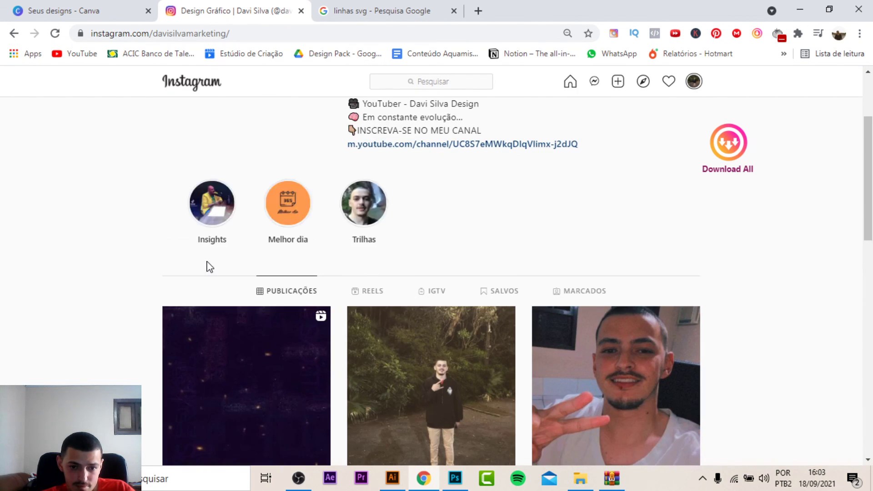
scroll(209, 266, "down", 5)
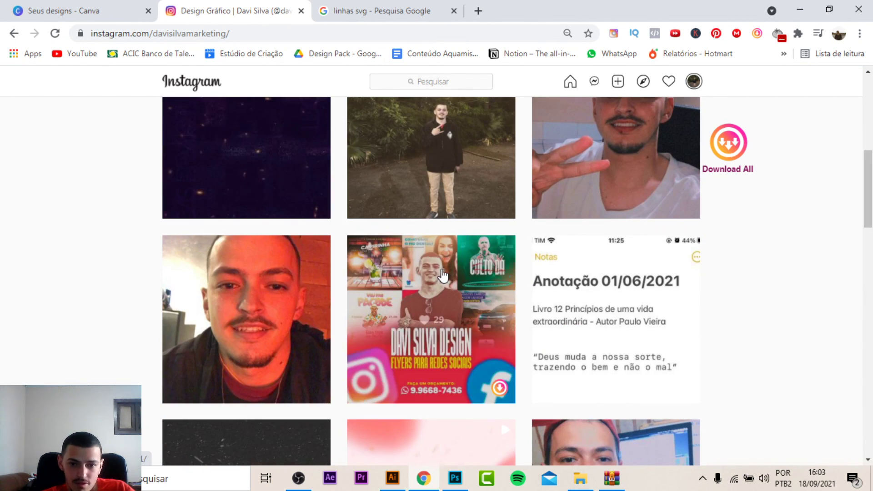
left_click(443, 275)
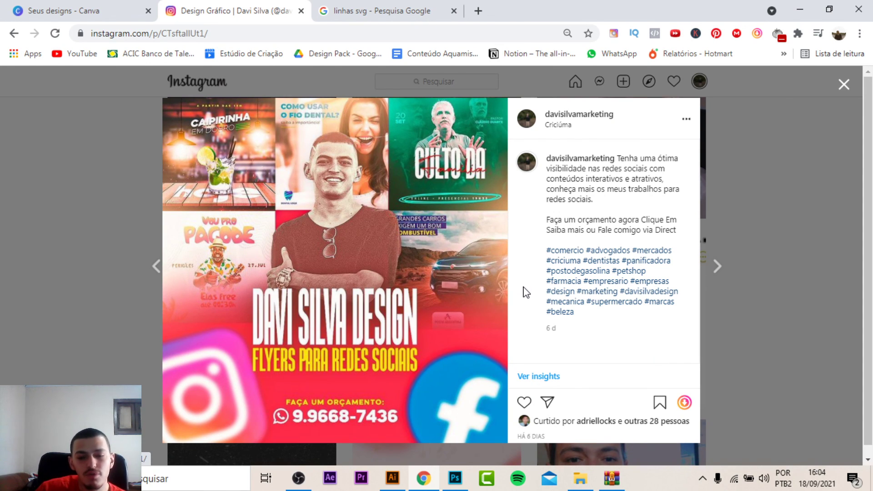
left_click(454, 11)
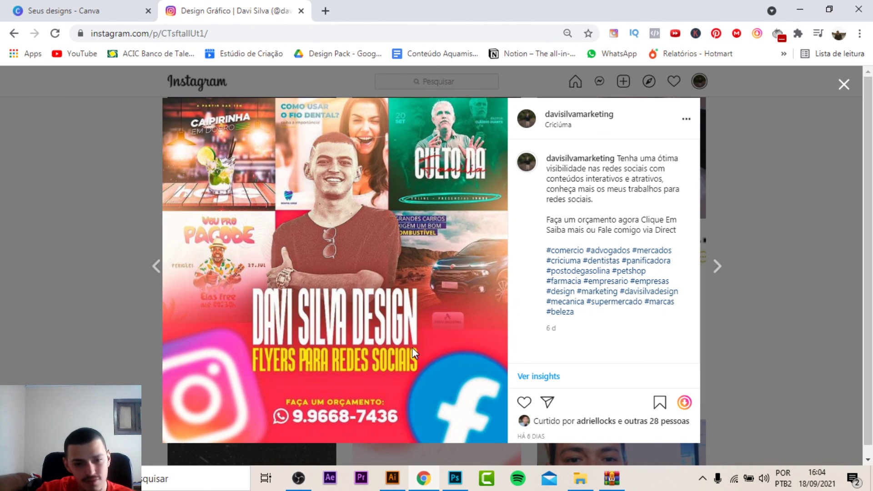
mouse_move(299, 478)
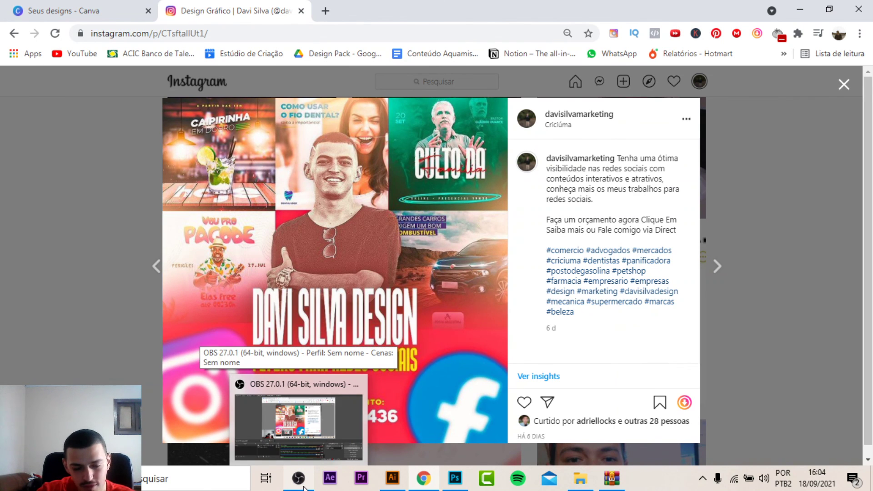
left_click(304, 488)
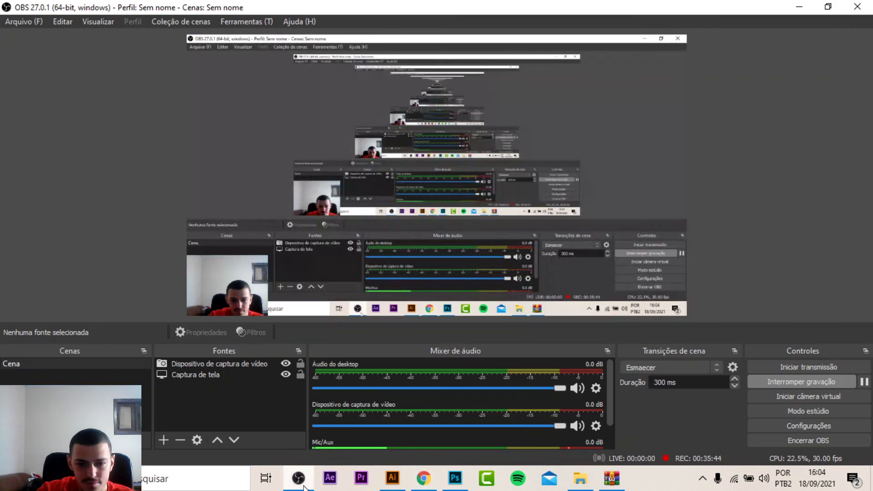